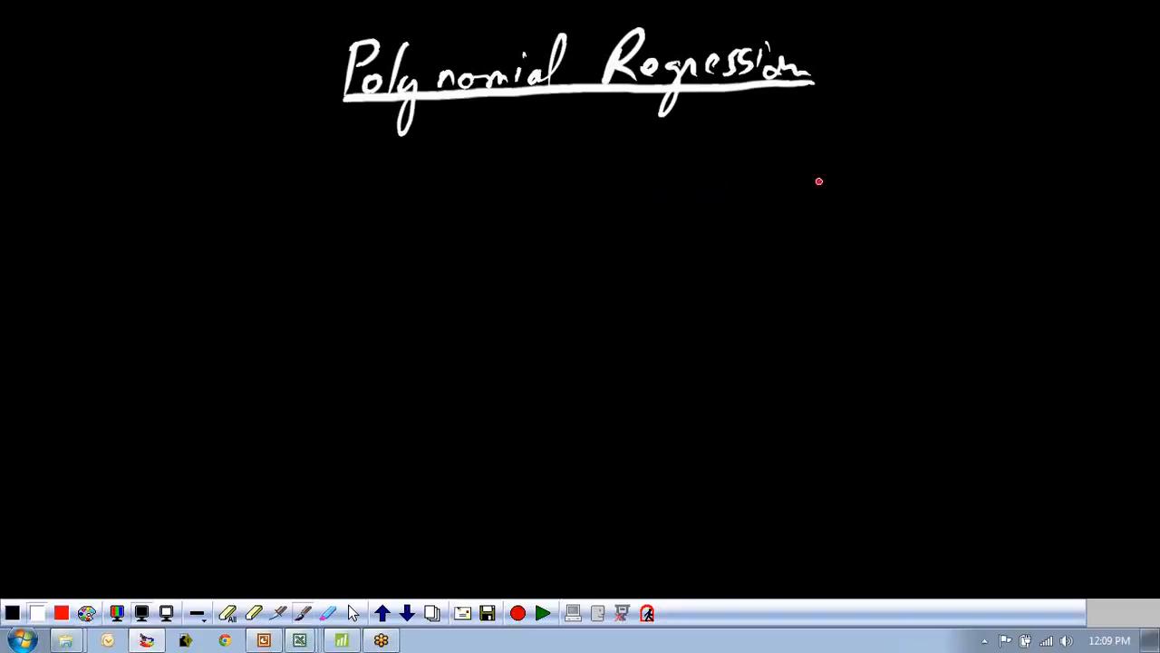
Draw a pair of axes near the top right of the board and label them x and y.
{"action": "left_click_drag", "start_coordinate": [819, 124], "coordinate": [806, 259]}
{"action": "left_click_drag", "start_coordinate": [1021, 242], "coordinate": [826, 250]}
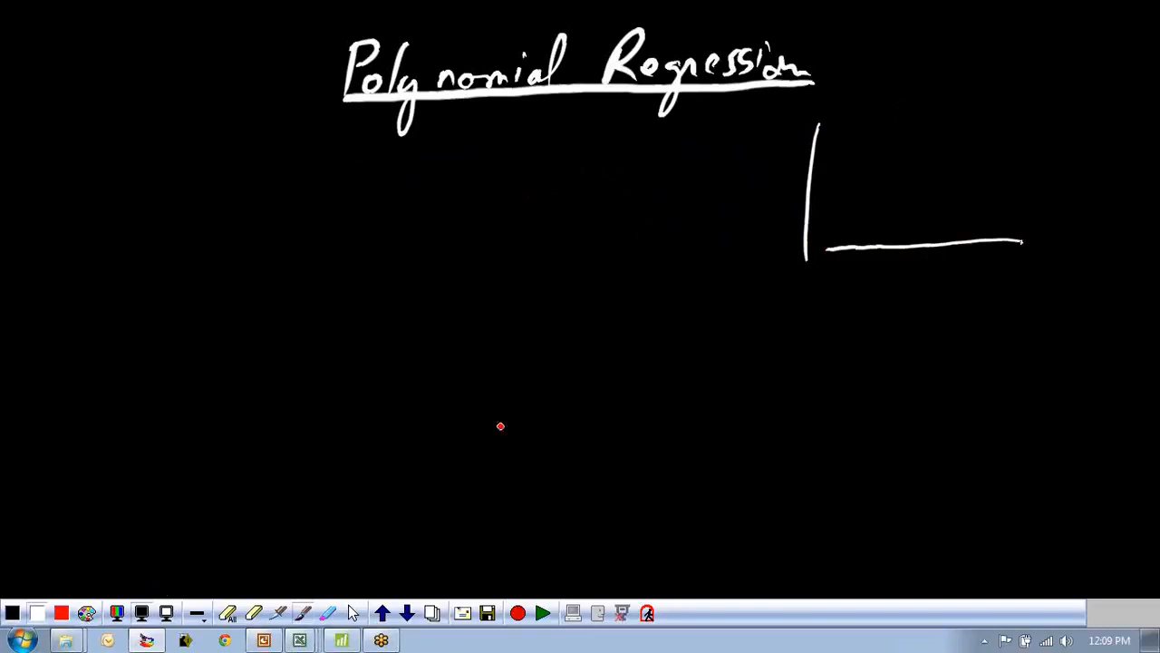
{"action": "mouse_move", "coordinate": [948, 268]}
{"action": "left_mouse_down"}
{"action": "mouse_move", "coordinate": [988, 289]}
{"action": "mouse_move", "coordinate": [950, 294]}
{"action": "left_mouse_up"}
{"action": "left_click_drag", "start_coordinate": [742, 164], "coordinate": [738, 250]}
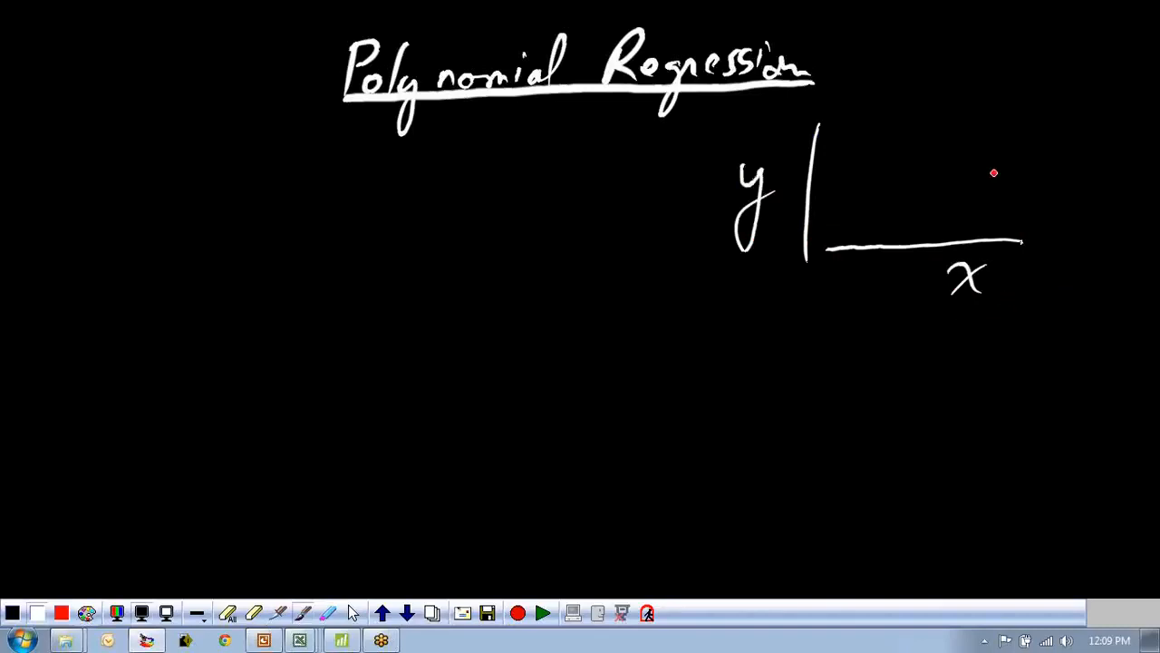
Scatter data points rising roughly linearly across the first pair of axes.
{"action": "left_click", "coordinate": [852, 187]}
{"action": "left_click", "coordinate": [863, 205]}
{"action": "left_click", "coordinate": [883, 176]}
{"action": "left_click", "coordinate": [896, 187]}
{"action": "left_click", "coordinate": [904, 149]}
{"action": "left_click", "coordinate": [920, 156]}
{"action": "left_click", "coordinate": [932, 135]}
{"action": "left_click", "coordinate": [948, 143]}
{"action": "left_click", "coordinate": [966, 115]}
{"action": "left_click", "coordinate": [979, 130]}
{"action": "left_click", "coordinate": [999, 108]}
{"action": "left_click", "coordinate": [1001, 86]}
{"action": "left_click", "coordinate": [1010, 104]}
{"action": "left_click", "coordinate": [1025, 110]}
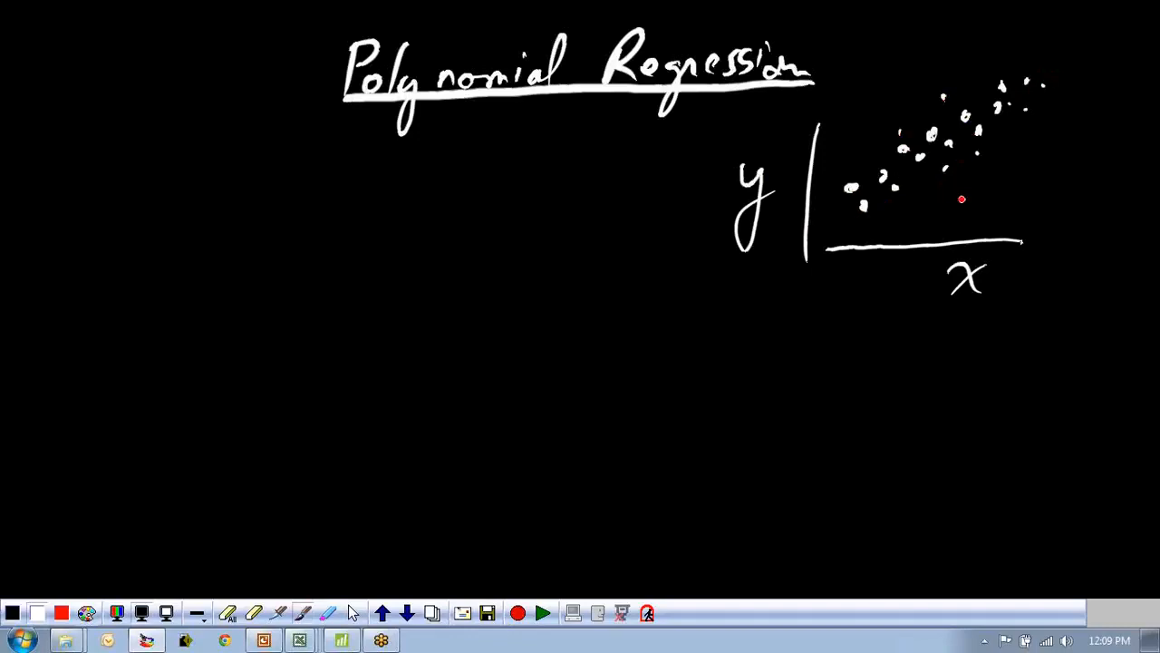
Switch the pen to red and draw a straight fitted line through the scattered points.
{"action": "left_click", "coordinate": [61, 613]}
{"action": "left_click_drag", "start_coordinate": [848, 217], "coordinate": [1041, 71]}
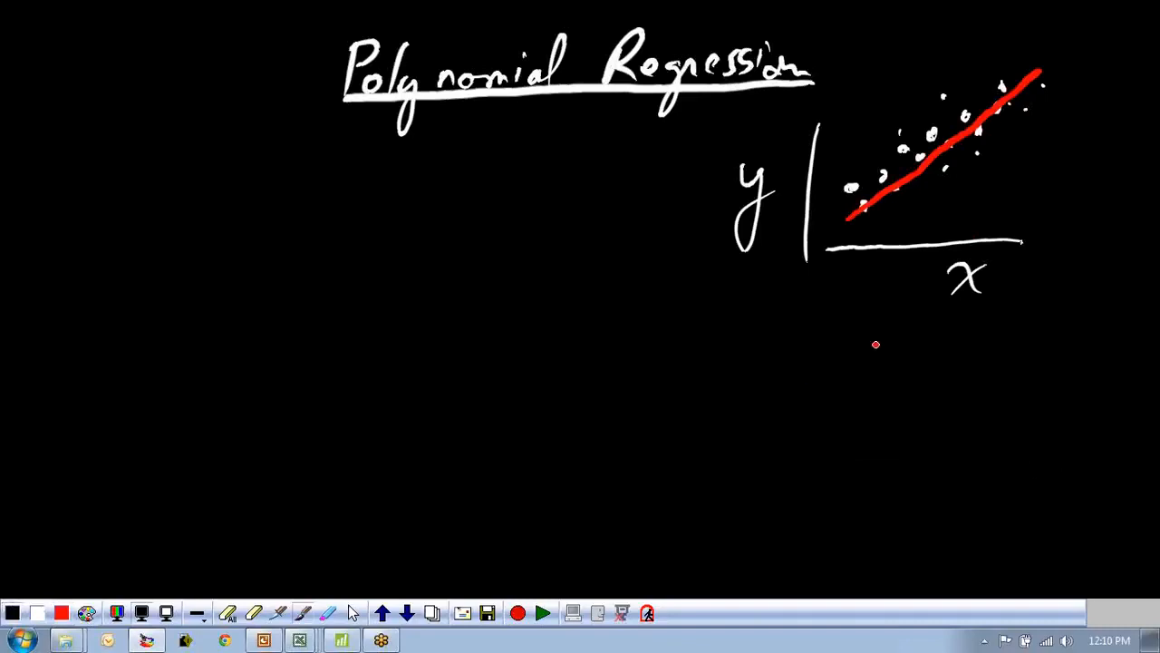
Switch back to white and write y = b0 + b1x under the first graph, underlining b0 and b1.
{"action": "left_click", "coordinate": [36, 612]}
{"action": "left_click_drag", "start_coordinate": [818, 333], "coordinate": [812, 401]}
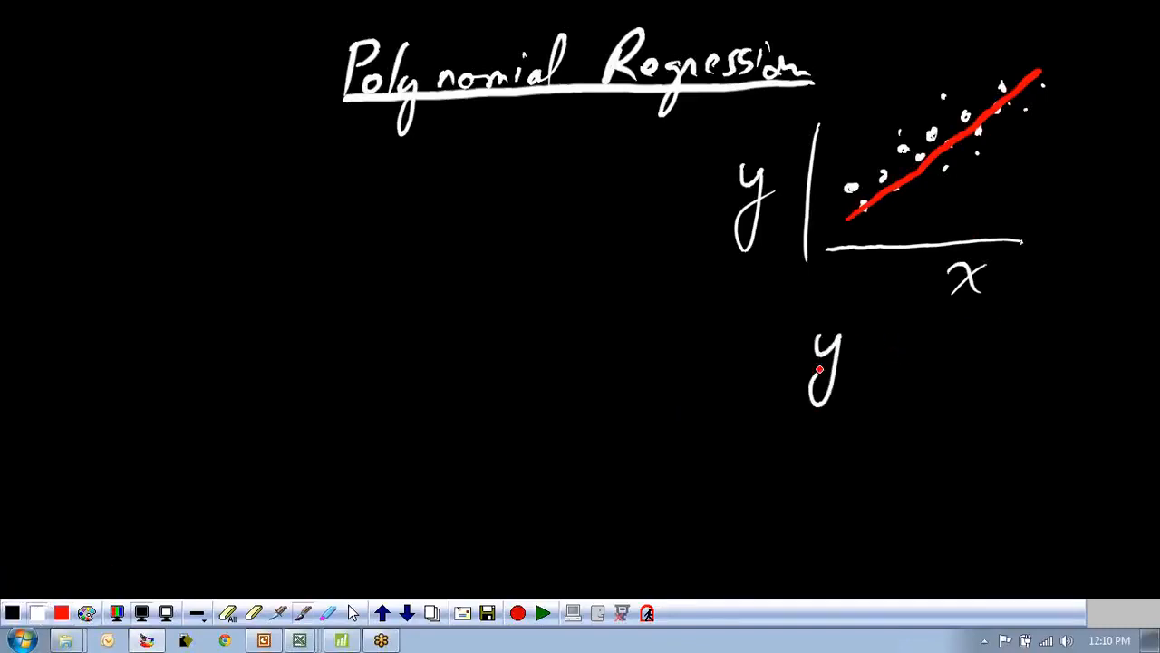
{"action": "left_click_drag", "start_coordinate": [852, 349], "coordinate": [879, 344]}
{"action": "left_click_drag", "start_coordinate": [854, 362], "coordinate": [885, 357]}
{"action": "mouse_move", "coordinate": [911, 320]}
{"action": "left_mouse_down"}
{"action": "mouse_move", "coordinate": [934, 355]}
{"action": "mouse_move", "coordinate": [1042, 347]}
{"action": "mouse_move", "coordinate": [1004, 369]}
{"action": "left_mouse_up"}
{"action": "left_click_drag", "start_coordinate": [904, 385], "coordinate": [930, 381]}
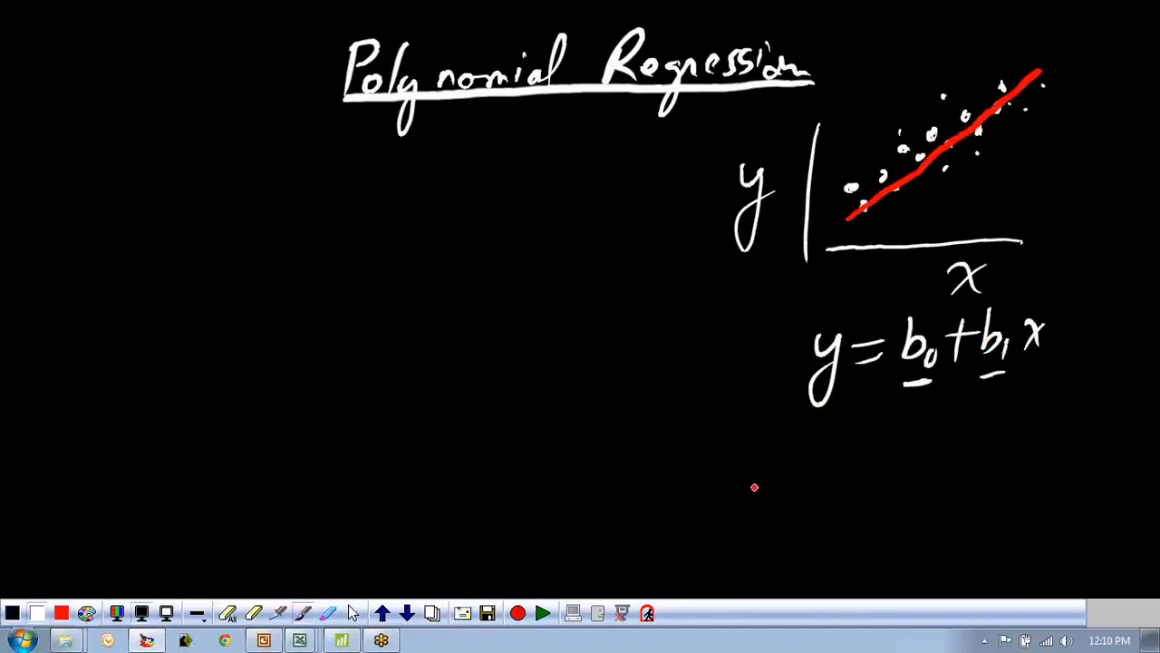
Draw a second pair of axes below the equation, labelled y and x.
{"action": "left_click_drag", "start_coordinate": [813, 443], "coordinate": [789, 551]}
{"action": "left_click_drag", "start_coordinate": [984, 532], "coordinate": [789, 544]}
{"action": "left_click_drag", "start_coordinate": [937, 557], "coordinate": [957, 578]}
{"action": "left_click_drag", "start_coordinate": [968, 554], "coordinate": [937, 578]}
{"action": "left_click_drag", "start_coordinate": [749, 448], "coordinate": [758, 475]}
{"action": "left_click_drag", "start_coordinate": [767, 448], "coordinate": [738, 515]}
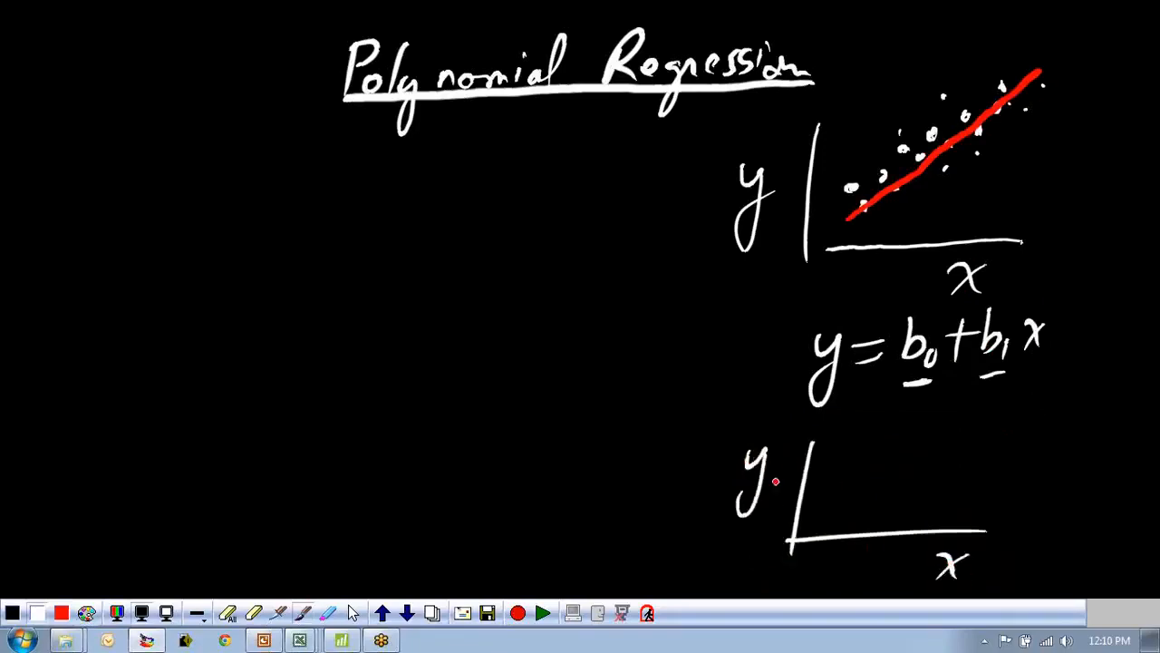
Scatter wavy data points on the second axes and draw a curve following them.
{"action": "left_click", "coordinate": [832, 493]}
{"action": "left_click", "coordinate": [846, 482]}
{"action": "left_click", "coordinate": [855, 500]}
{"action": "left_click", "coordinate": [875, 480]}
{"action": "left_click", "coordinate": [877, 454]}
{"action": "left_click", "coordinate": [895, 463]}
{"action": "left_click", "coordinate": [902, 475]}
{"action": "left_click", "coordinate": [920, 479]}
{"action": "left_click", "coordinate": [931, 496]}
{"action": "left_click", "coordinate": [938, 497]}
{"action": "left_click", "coordinate": [957, 493]}
{"action": "left_click", "coordinate": [967, 470]}
{"action": "left_click", "coordinate": [956, 485]}
{"action": "left_click", "coordinate": [985, 489]}
{"action": "left_click", "coordinate": [988, 461]}
{"action": "left_click", "coordinate": [1008, 464]}
{"action": "left_click", "coordinate": [1012, 453]}
{"action": "left_click", "coordinate": [1013, 444]}
{"action": "left_click", "coordinate": [1019, 432]}
{"action": "left_click", "coordinate": [1027, 418]}
{"action": "left_click", "coordinate": [1036, 408]}
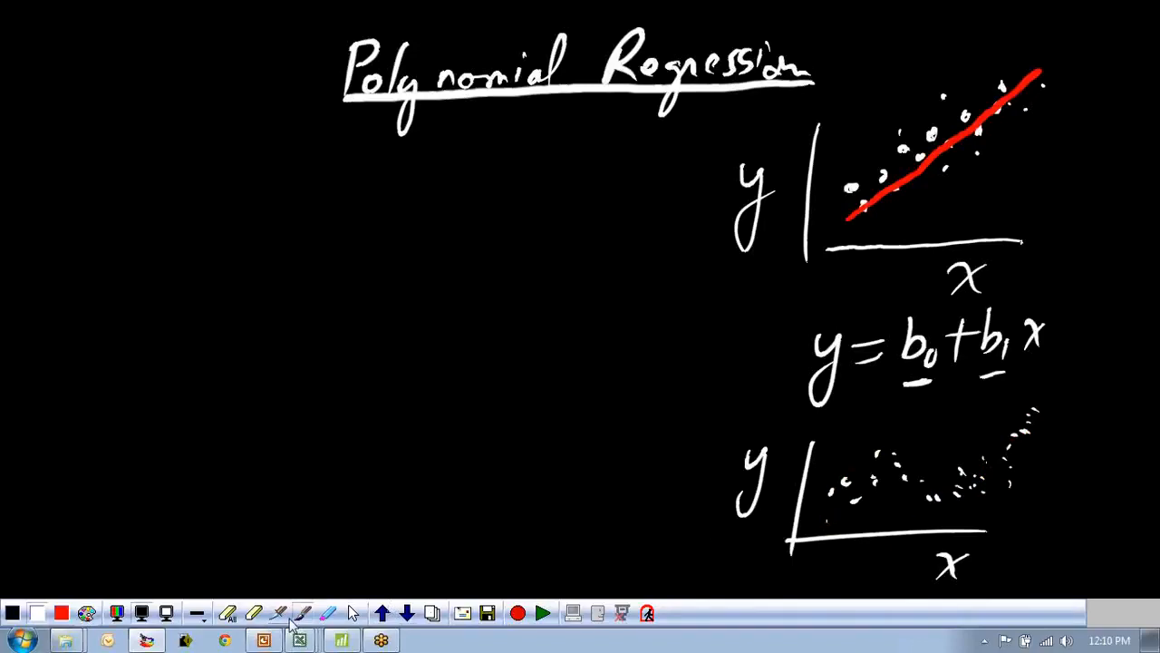
{"action": "mouse_move", "coordinate": [831, 505]}
{"action": "left_mouse_down"}
{"action": "mouse_move", "coordinate": [892, 472]}
{"action": "mouse_move", "coordinate": [934, 489]}
{"action": "mouse_move", "coordinate": [1029, 449]}
{"action": "left_mouse_up"}
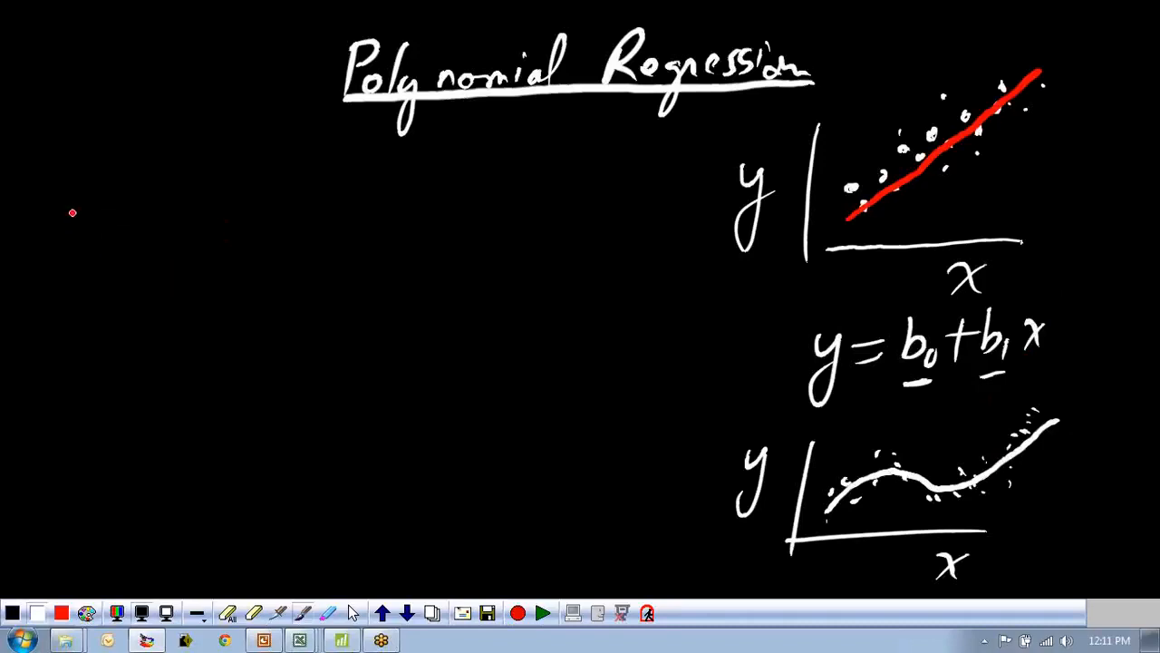
Write y = b0 + b1x on the left side of the board.
{"action": "mouse_move", "coordinate": [69, 218]}
{"action": "left_mouse_down"}
{"action": "mouse_move", "coordinate": [91, 214]}
{"action": "mouse_move", "coordinate": [59, 292]}
{"action": "left_mouse_up"}
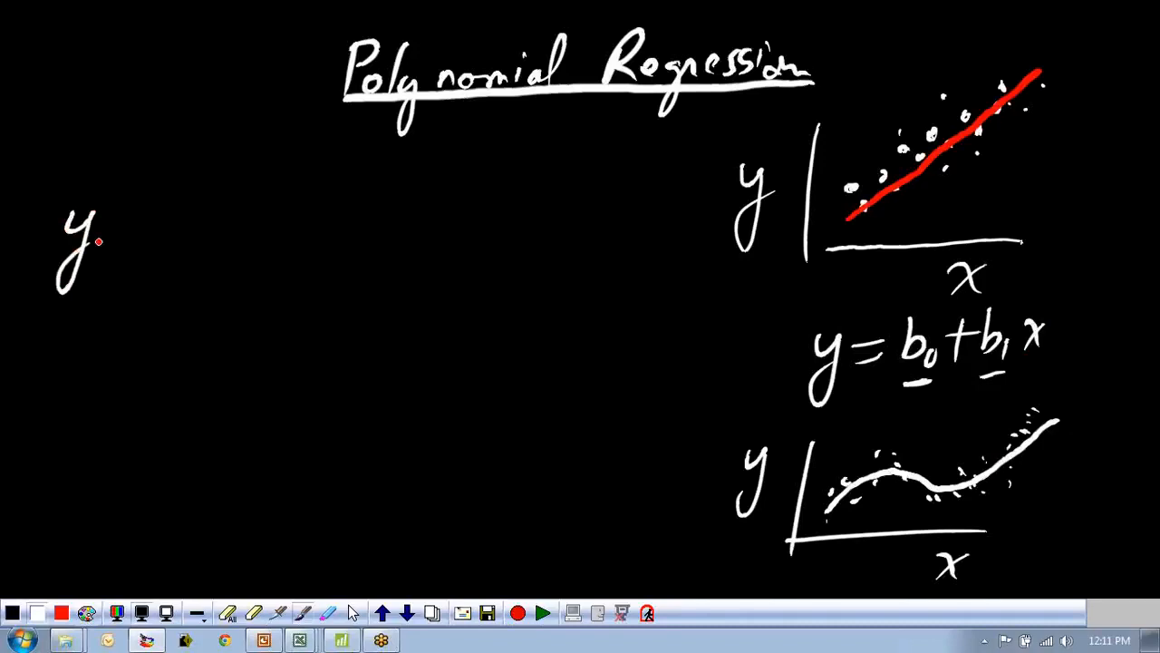
{"action": "left_click_drag", "start_coordinate": [118, 228], "coordinate": [138, 227]}
{"action": "left_click_drag", "start_coordinate": [120, 241], "coordinate": [143, 240]}
{"action": "left_click_drag", "start_coordinate": [163, 189], "coordinate": [185, 238]}
{"action": "mouse_move", "coordinate": [218, 186]}
{"action": "left_mouse_down"}
{"action": "mouse_move", "coordinate": [208, 243]}
{"action": "mouse_move", "coordinate": [238, 216]}
{"action": "left_mouse_up"}
{"action": "mouse_move", "coordinate": [252, 187]}
{"action": "left_mouse_down"}
{"action": "mouse_move", "coordinate": [243, 229]}
{"action": "mouse_move", "coordinate": [266, 246]}
{"action": "left_mouse_up"}
{"action": "mouse_move", "coordinate": [285, 208]}
{"action": "left_mouse_down"}
{"action": "mouse_move", "coordinate": [295, 238]}
{"action": "mouse_move", "coordinate": [286, 233]}
{"action": "left_mouse_up"}
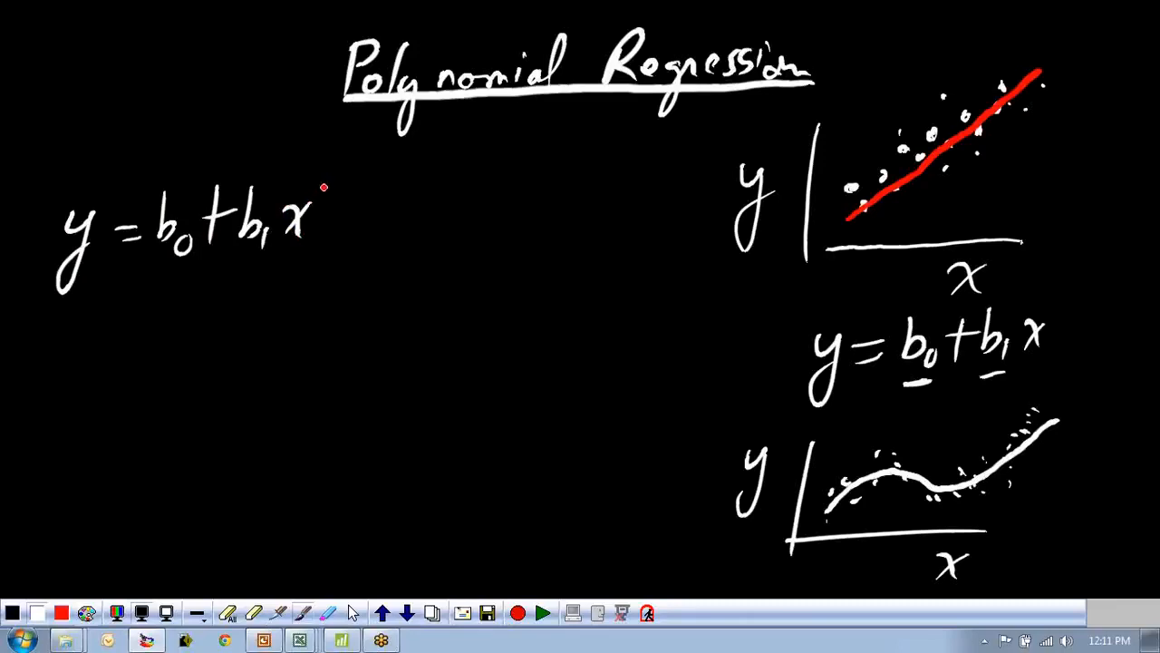
Extend the left equation with + b2x² + b3x³ and a continuation + … beneath it.
{"action": "left_click_drag", "start_coordinate": [323, 185], "coordinate": [343, 238]}
{"action": "mouse_move", "coordinate": [333, 222]}
{"action": "left_mouse_down"}
{"action": "mouse_move", "coordinate": [378, 218]}
{"action": "mouse_move", "coordinate": [410, 254]}
{"action": "left_mouse_up"}
{"action": "mouse_move", "coordinate": [426, 204]}
{"action": "left_mouse_down"}
{"action": "mouse_move", "coordinate": [438, 233]}
{"action": "mouse_move", "coordinate": [417, 234]}
{"action": "left_mouse_up"}
{"action": "left_click_drag", "start_coordinate": [445, 187], "coordinate": [490, 238]}
{"action": "left_click_drag", "start_coordinate": [506, 208], "coordinate": [475, 218]}
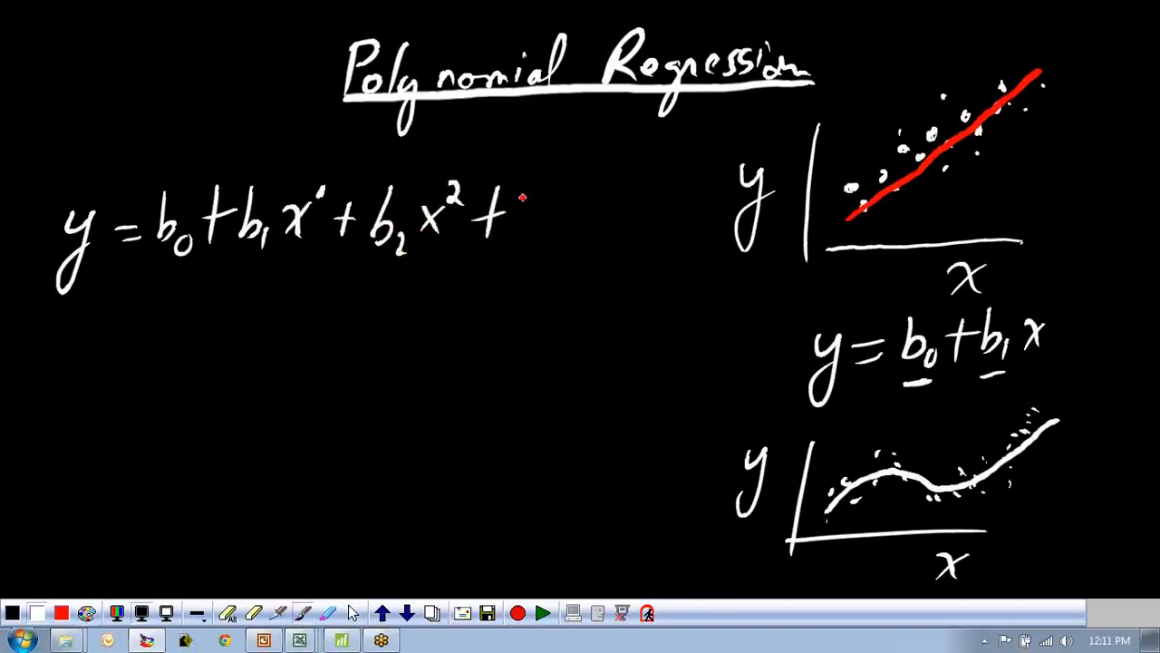
{"action": "mouse_move", "coordinate": [536, 187]}
{"action": "left_mouse_down"}
{"action": "mouse_move", "coordinate": [526, 237]}
{"action": "mouse_move", "coordinate": [549, 238]}
{"action": "mouse_move", "coordinate": [536, 258]}
{"action": "left_mouse_up"}
{"action": "mouse_move", "coordinate": [562, 202]}
{"action": "left_mouse_down"}
{"action": "mouse_move", "coordinate": [584, 234]}
{"action": "mouse_move", "coordinate": [549, 232]}
{"action": "left_mouse_up"}
{"action": "left_click_drag", "start_coordinate": [585, 172], "coordinate": [589, 202]}
{"action": "mouse_move", "coordinate": [477, 270]}
{"action": "left_mouse_down"}
{"action": "mouse_move", "coordinate": [472, 308]}
{"action": "mouse_move", "coordinate": [497, 282]}
{"action": "left_mouse_up"}
{"action": "left_click", "coordinate": [510, 297]}
{"action": "left_click", "coordinate": [533, 296]}
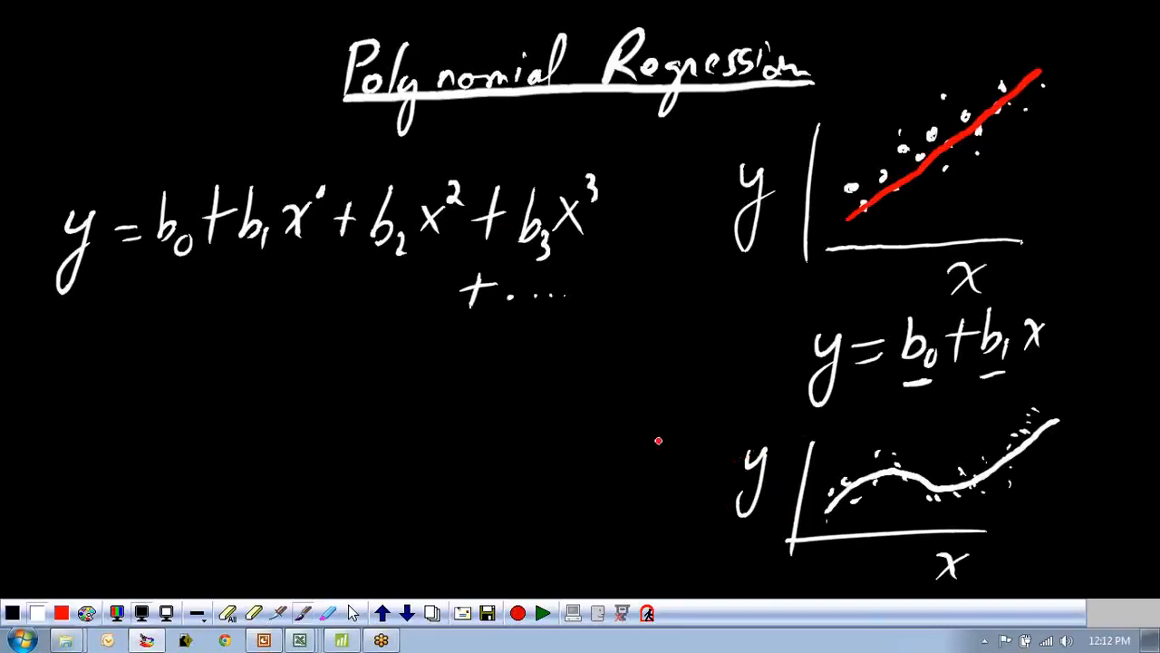
Label the second graph's vertical axis Fungus and its horizontal axis Temp.
{"action": "mouse_move", "coordinate": [646, 436]}
{"action": "left_mouse_down"}
{"action": "mouse_move", "coordinate": [668, 422]}
{"action": "mouse_move", "coordinate": [663, 448]}
{"action": "mouse_move", "coordinate": [686, 444]}
{"action": "mouse_move", "coordinate": [735, 409]}
{"action": "mouse_move", "coordinate": [732, 434]}
{"action": "left_mouse_up"}
{"action": "mouse_move", "coordinate": [1016, 569]}
{"action": "left_mouse_down"}
{"action": "mouse_move", "coordinate": [1023, 549]}
{"action": "mouse_move", "coordinate": [1086, 564]}
{"action": "left_mouse_up"}
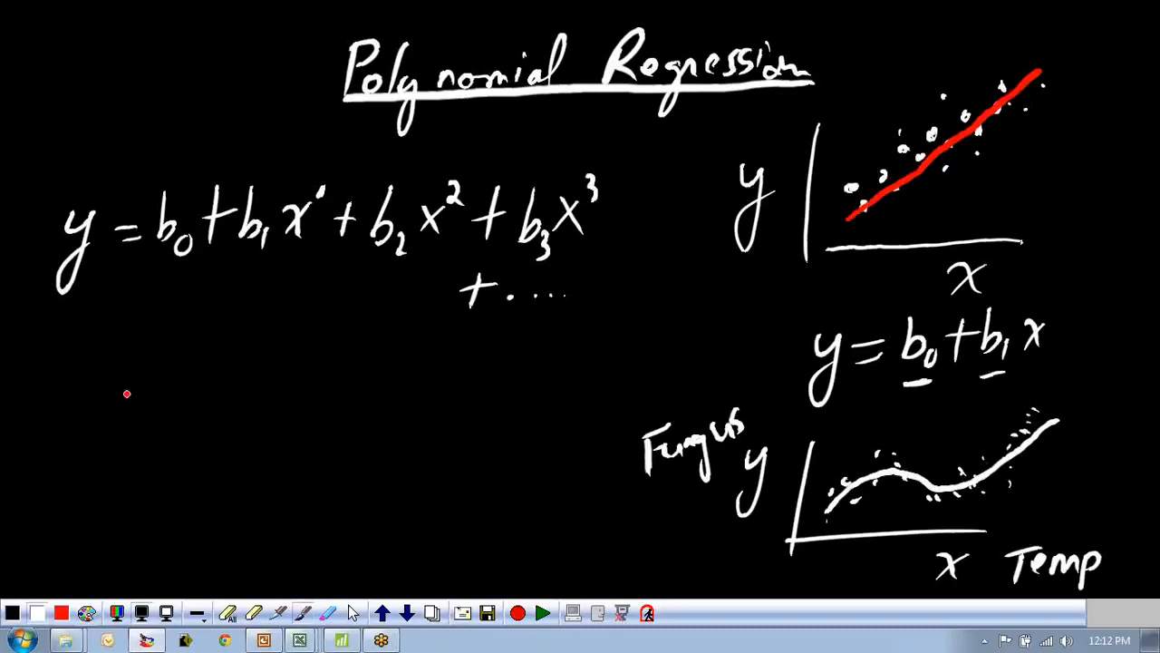
Write the equation FG = b0 + bT + b2T² + b3T³ below the general polynomial.
{"action": "left_click_drag", "start_coordinate": [52, 372], "coordinate": [82, 368]}
{"action": "mouse_move", "coordinate": [55, 390]}
{"action": "left_mouse_down"}
{"action": "mouse_move", "coordinate": [107, 406]}
{"action": "mouse_move", "coordinate": [109, 391]}
{"action": "left_mouse_up"}
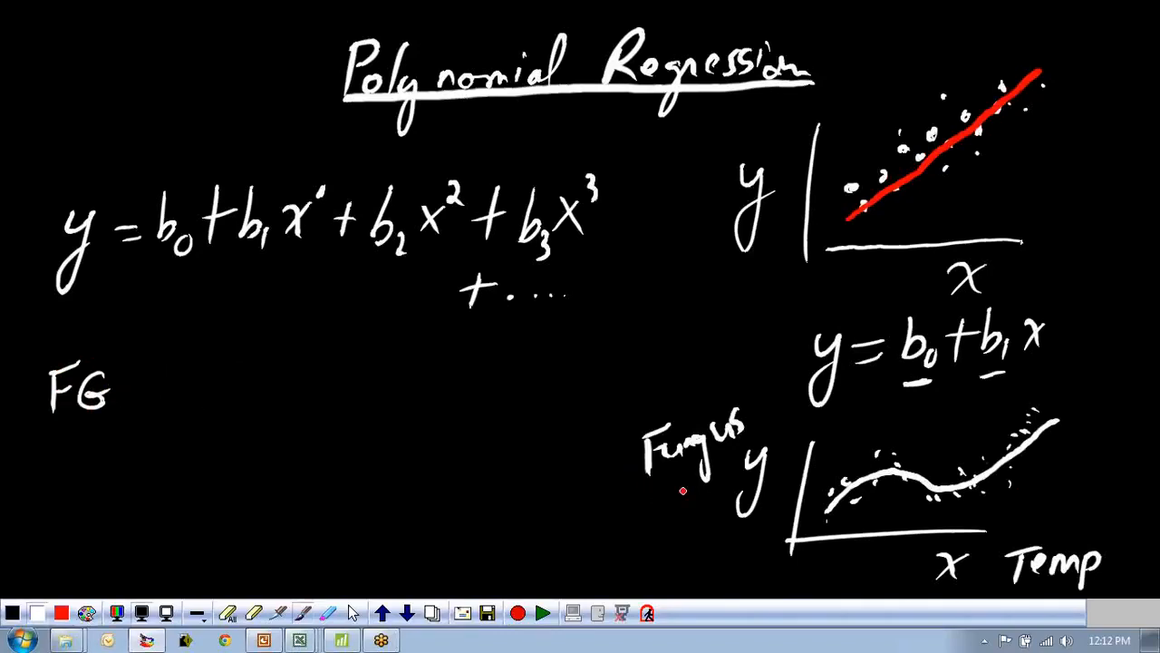
{"action": "left_click_drag", "start_coordinate": [120, 388], "coordinate": [147, 386]}
{"action": "left_click_drag", "start_coordinate": [125, 402], "coordinate": [145, 401]}
{"action": "left_click_drag", "start_coordinate": [170, 363], "coordinate": [174, 404]}
{"action": "mouse_move", "coordinate": [201, 390]}
{"action": "left_mouse_down"}
{"action": "mouse_move", "coordinate": [194, 401]}
{"action": "mouse_move", "coordinate": [228, 397]}
{"action": "mouse_move", "coordinate": [247, 375]}
{"action": "left_mouse_up"}
{"action": "mouse_move", "coordinate": [257, 361]}
{"action": "left_mouse_down"}
{"action": "mouse_move", "coordinate": [258, 390]}
{"action": "mouse_move", "coordinate": [294, 397]}
{"action": "left_mouse_up"}
{"action": "mouse_move", "coordinate": [269, 350]}
{"action": "left_mouse_down"}
{"action": "mouse_move", "coordinate": [306, 348]}
{"action": "mouse_move", "coordinate": [329, 399]}
{"action": "left_mouse_up"}
{"action": "mouse_move", "coordinate": [313, 379]}
{"action": "left_mouse_down"}
{"action": "mouse_move", "coordinate": [350, 377]}
{"action": "mouse_move", "coordinate": [363, 395]}
{"action": "left_mouse_up"}
{"action": "left_click_drag", "start_coordinate": [371, 384], "coordinate": [392, 404]}
{"action": "left_click_drag", "start_coordinate": [408, 348], "coordinate": [408, 393]}
{"action": "mouse_move", "coordinate": [399, 352]}
{"action": "left_mouse_down"}
{"action": "mouse_move", "coordinate": [439, 355]}
{"action": "mouse_move", "coordinate": [451, 404]}
{"action": "left_mouse_up"}
{"action": "mouse_move", "coordinate": [473, 379]}
{"action": "left_mouse_down"}
{"action": "mouse_move", "coordinate": [444, 379]}
{"action": "mouse_move", "coordinate": [523, 399]}
{"action": "mouse_move", "coordinate": [515, 406]}
{"action": "left_mouse_up"}
{"action": "mouse_move", "coordinate": [544, 346]}
{"action": "left_mouse_down"}
{"action": "mouse_move", "coordinate": [546, 393]}
{"action": "mouse_move", "coordinate": [562, 339]}
{"action": "mouse_move", "coordinate": [567, 350]}
{"action": "left_mouse_up"}
Add a continuation + … under the FG equation and underline it twice.
{"action": "mouse_move", "coordinate": [440, 437]}
{"action": "left_mouse_down"}
{"action": "mouse_move", "coordinate": [440, 466]}
{"action": "mouse_move", "coordinate": [464, 446]}
{"action": "left_mouse_up"}
{"action": "left_click", "coordinate": [479, 446]}
{"action": "left_click", "coordinate": [495, 445]}
{"action": "left_click", "coordinate": [512, 444]}
{"action": "mouse_move", "coordinate": [535, 464]}
{"action": "left_mouse_down"}
{"action": "mouse_move", "coordinate": [425, 481]}
{"action": "mouse_move", "coordinate": [479, 501]}
{"action": "left_mouse_up"}
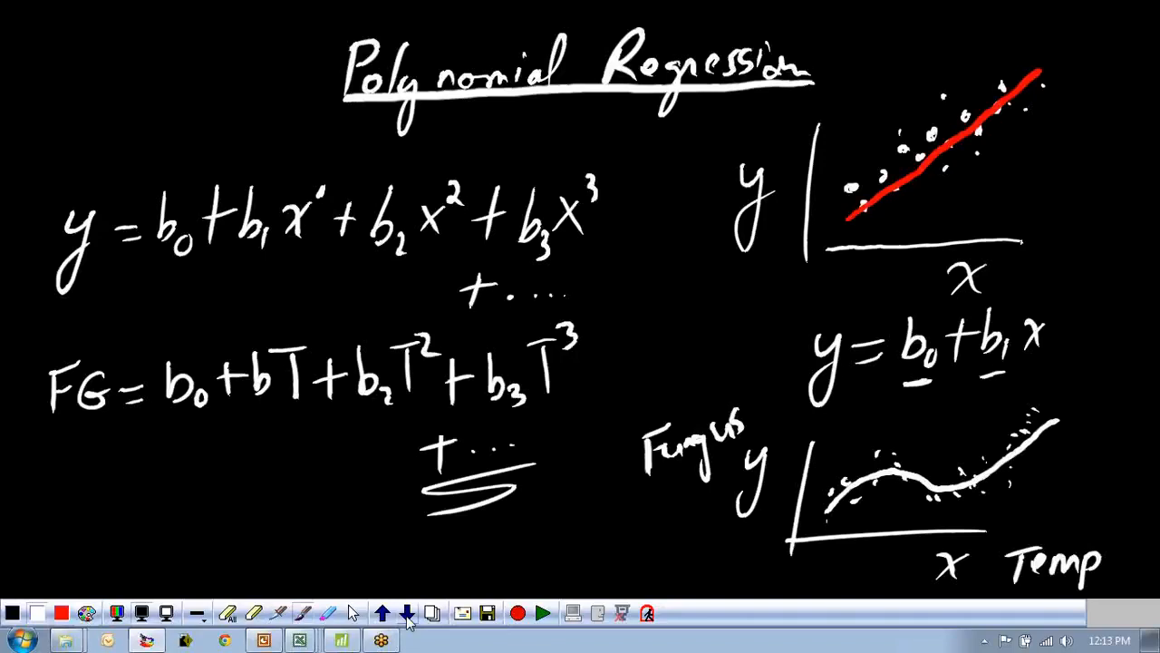
Leave the drawing board and bring up the Alligator.xls workbook in Excel.
{"action": "left_click", "coordinate": [354, 615]}
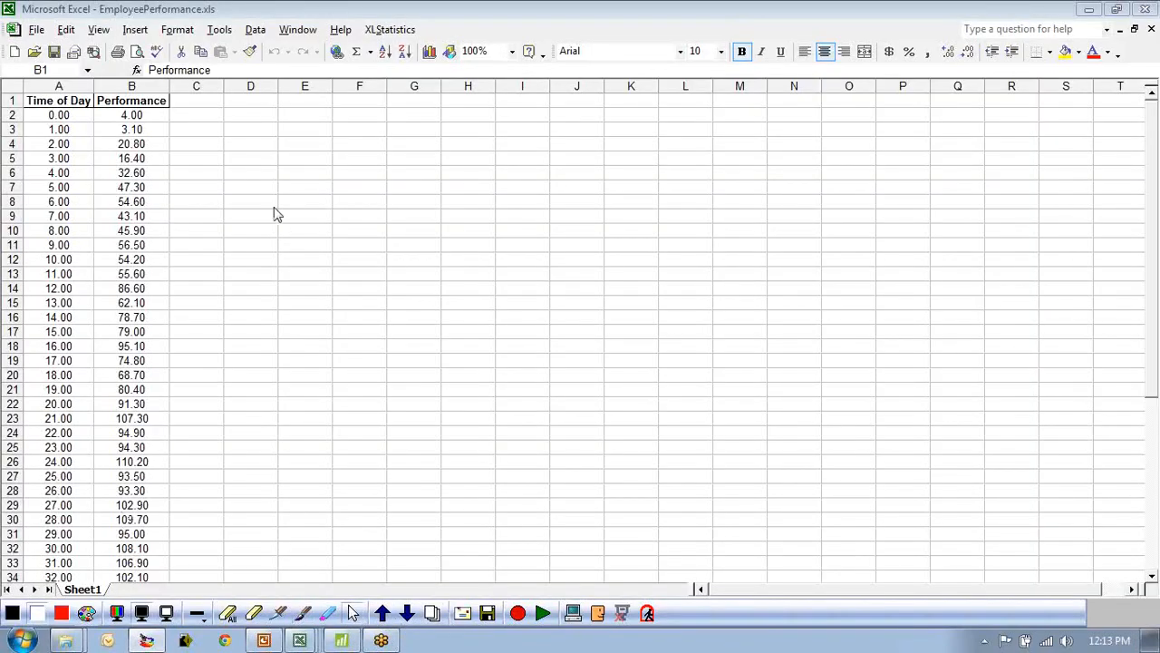
{"action": "left_click", "coordinate": [375, 200]}
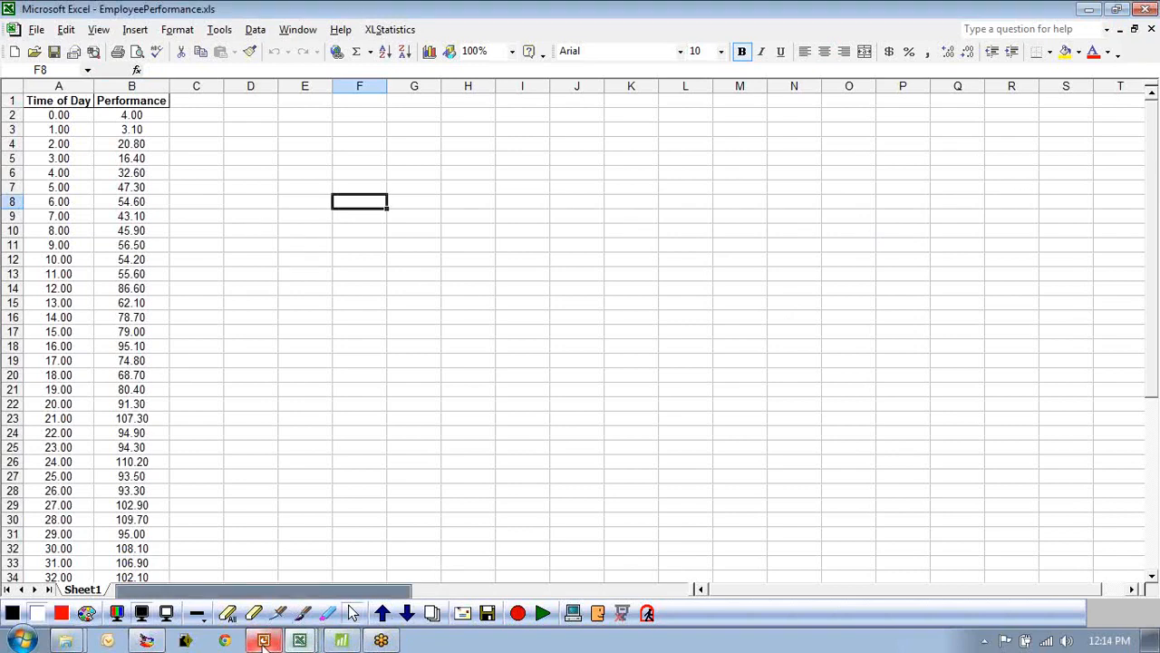
{"action": "mouse_move", "coordinate": [281, 644]}
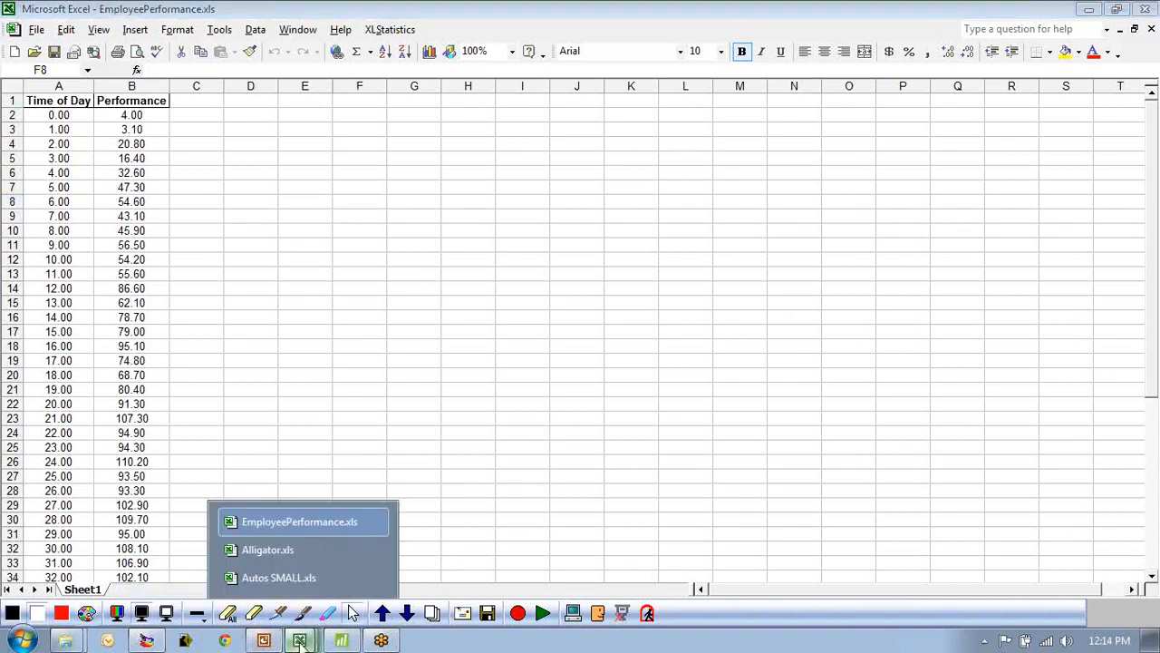
{"action": "left_click", "coordinate": [281, 546]}
{"action": "left_click_drag", "start_coordinate": [308, 374], "coordinate": [300, 357]}
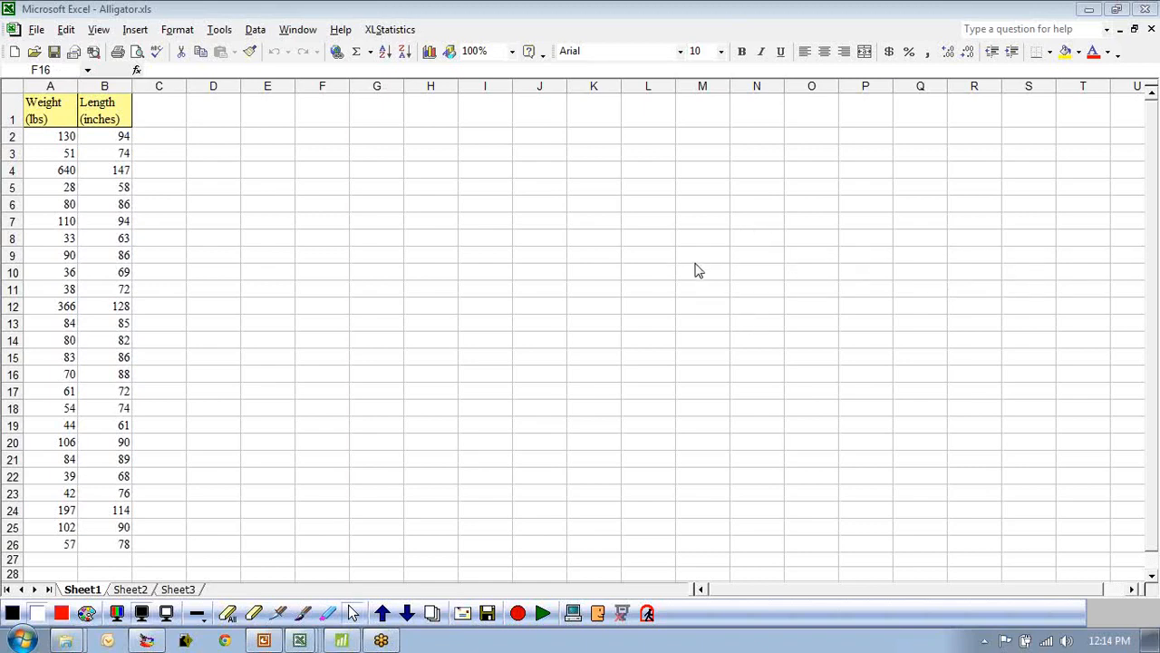
{"action": "left_click", "coordinate": [304, 616]}
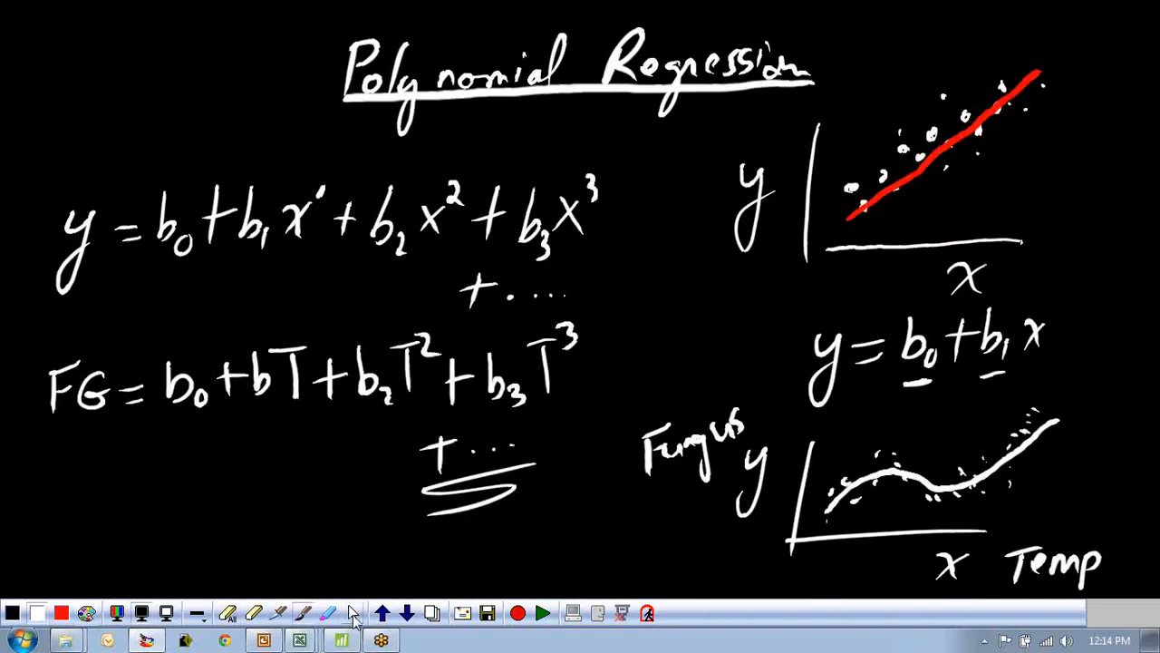
{"action": "left_click", "coordinate": [352, 614]}
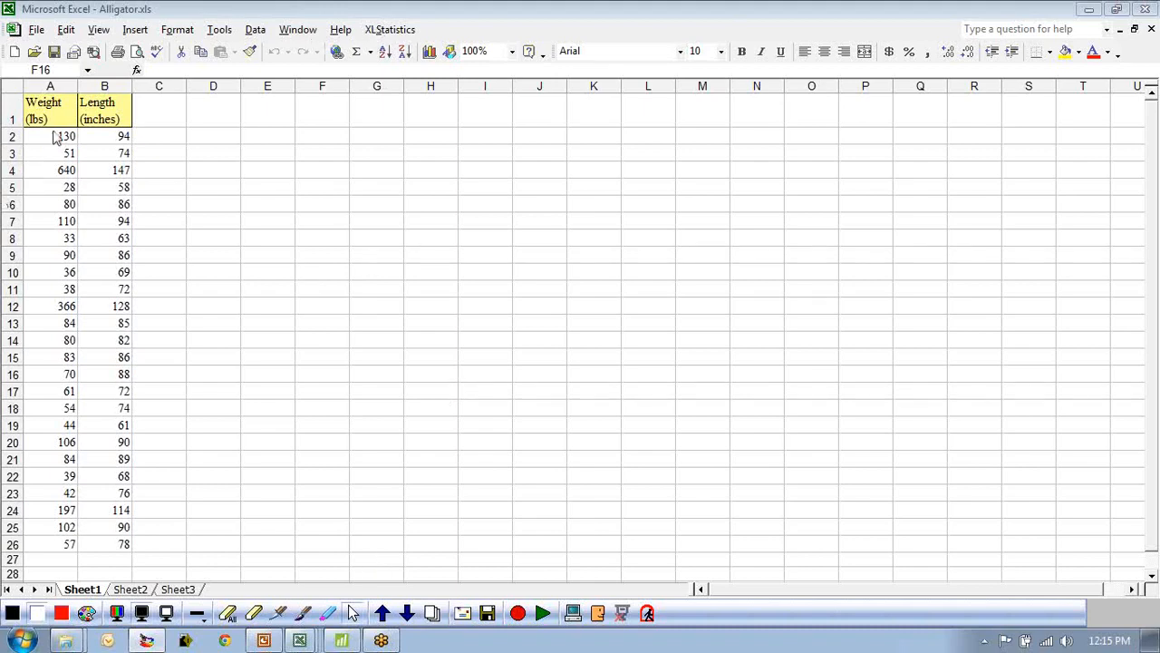
Select columns A and B and run the XLStatistics 2Num analysis on them.
{"action": "left_click", "coordinate": [103, 112]}
{"action": "left_click_drag", "start_coordinate": [47, 86], "coordinate": [107, 86]}
{"action": "left_click", "coordinate": [409, 31]}
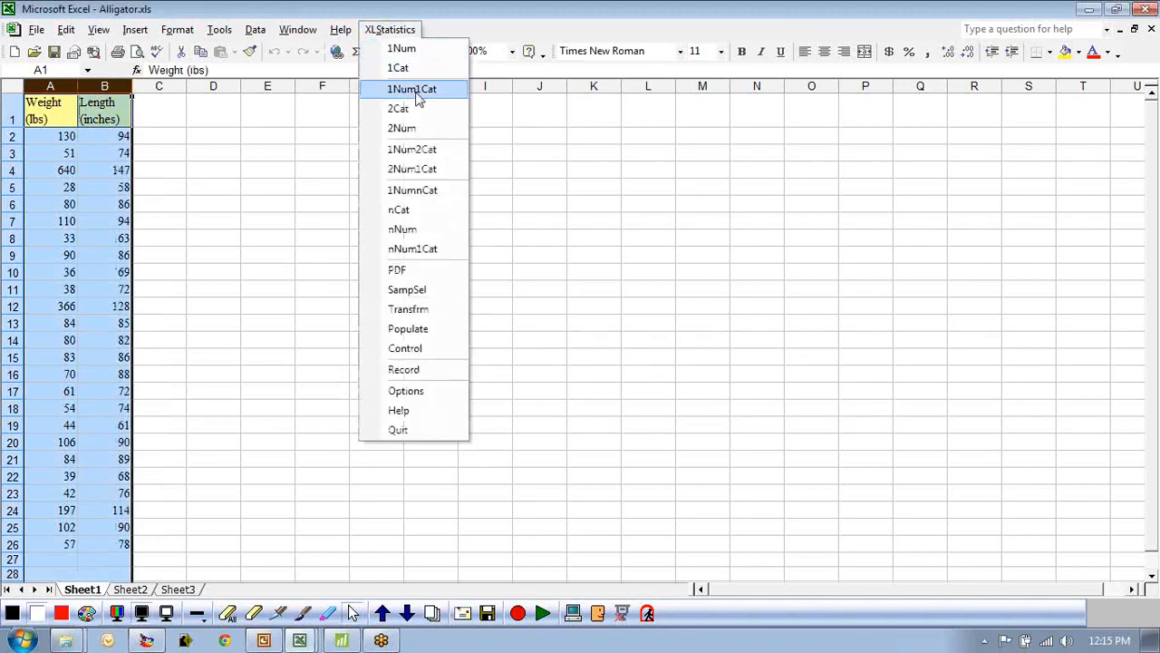
{"action": "left_click", "coordinate": [409, 130]}
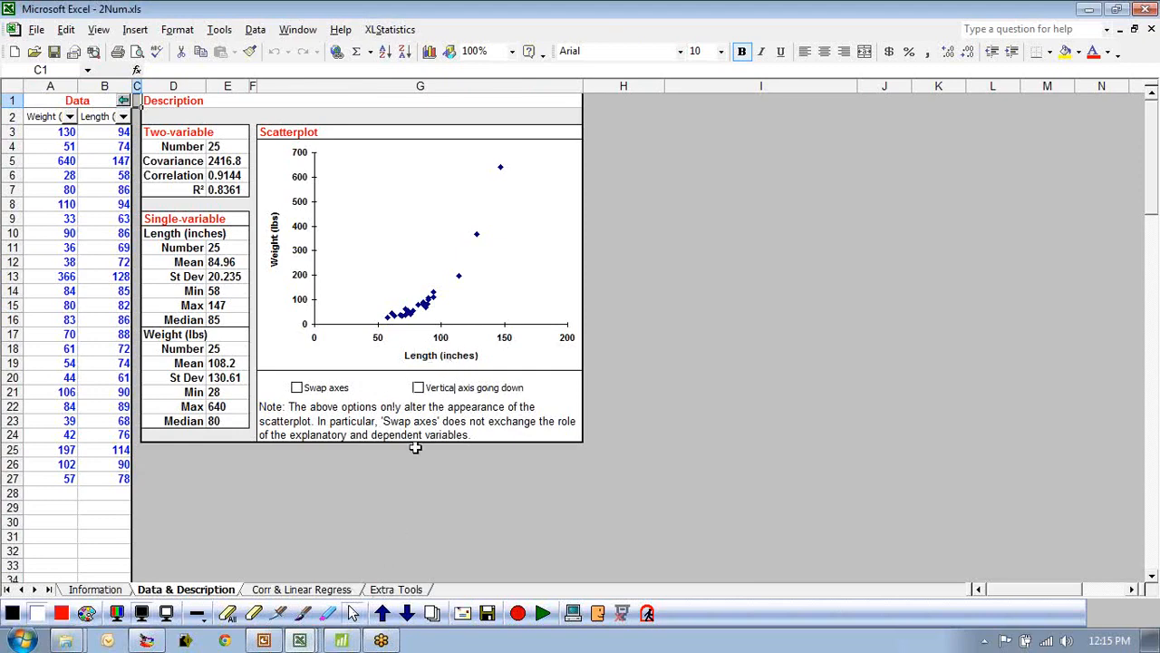
Zoom the sheet to 160% and sketch a red curve over the Weight vs Length scatterplot.
{"action": "scroll", "coordinate": [709, 530], "scroll_direction": "up", "scroll_amount": 4}
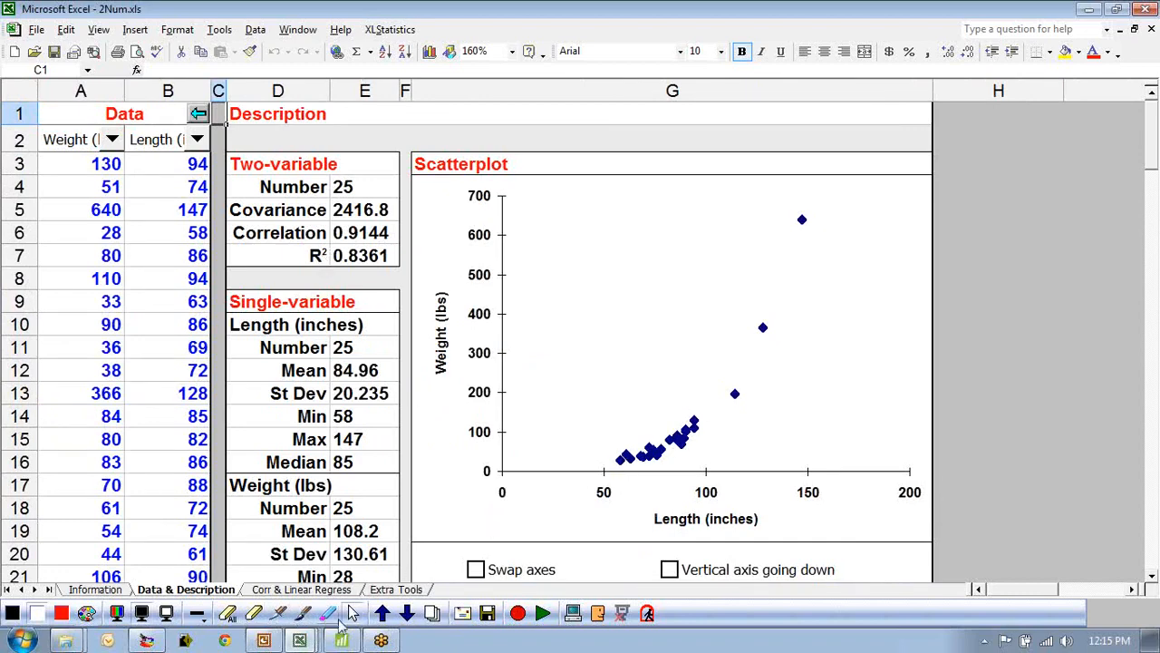
{"action": "left_click", "coordinate": [313, 617]}
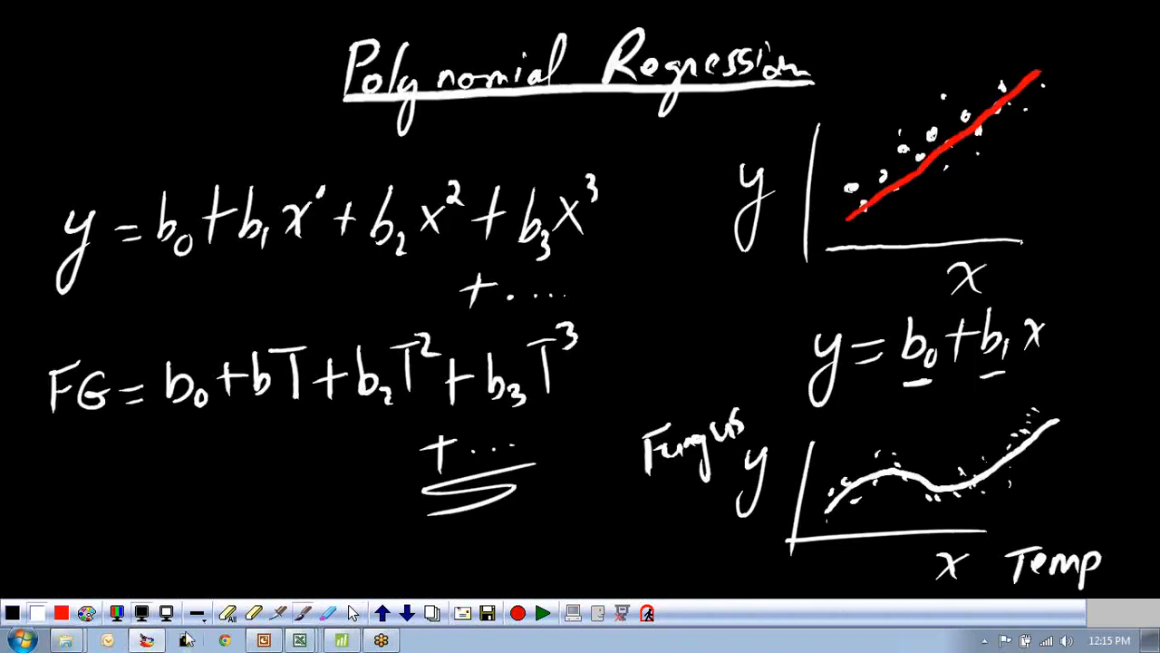
{"action": "left_click", "coordinate": [118, 614]}
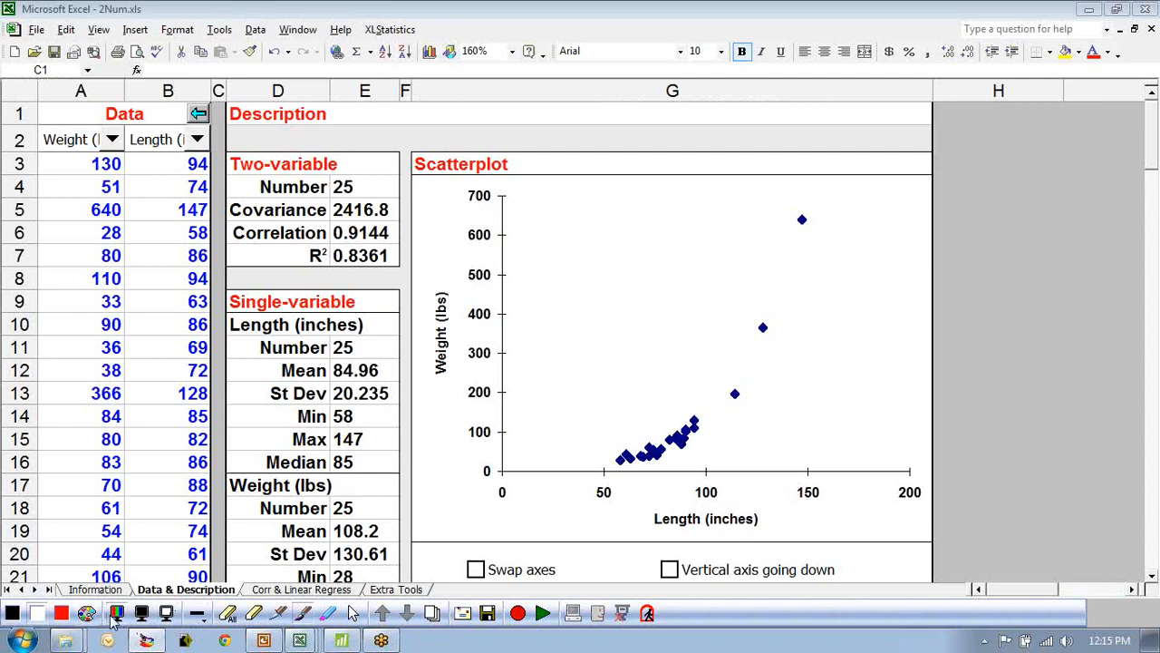
{"action": "left_click", "coordinate": [61, 614]}
{"action": "mouse_move", "coordinate": [617, 461]}
{"action": "left_mouse_down"}
{"action": "mouse_move", "coordinate": [685, 435]}
{"action": "mouse_move", "coordinate": [716, 406]}
{"action": "mouse_move", "coordinate": [807, 190]}
{"action": "left_mouse_up"}
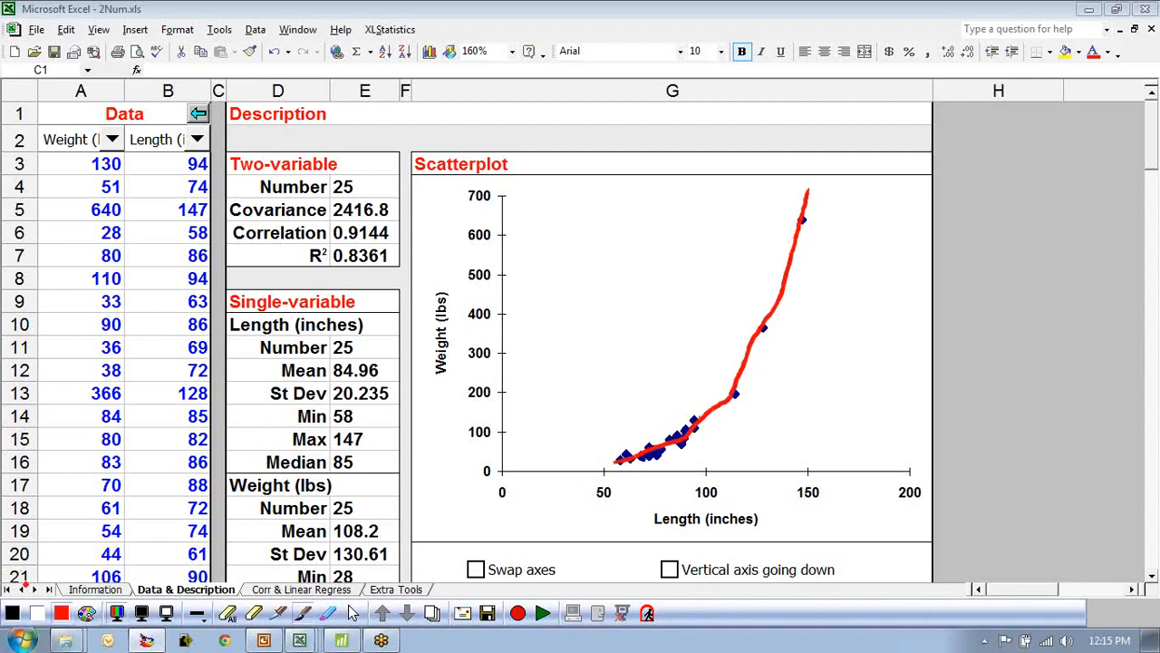
{"action": "left_click", "coordinate": [353, 614]}
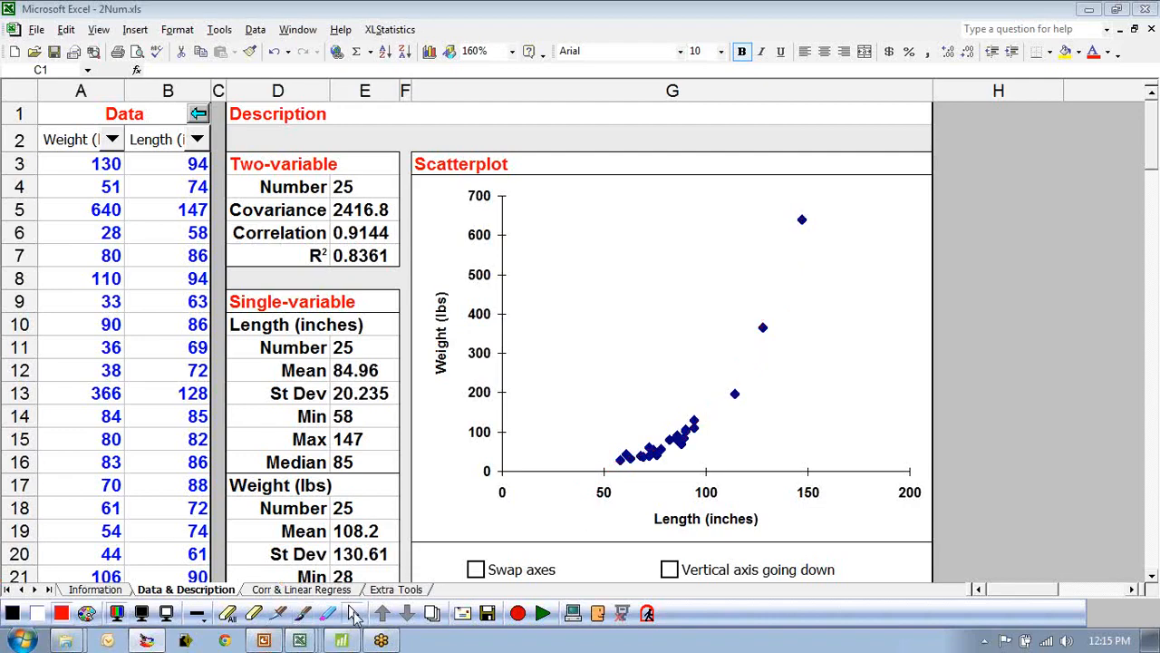
Open the Corr & Linear Regress sheet and review the linear regression results and plot.
{"action": "left_click", "coordinate": [302, 589]}
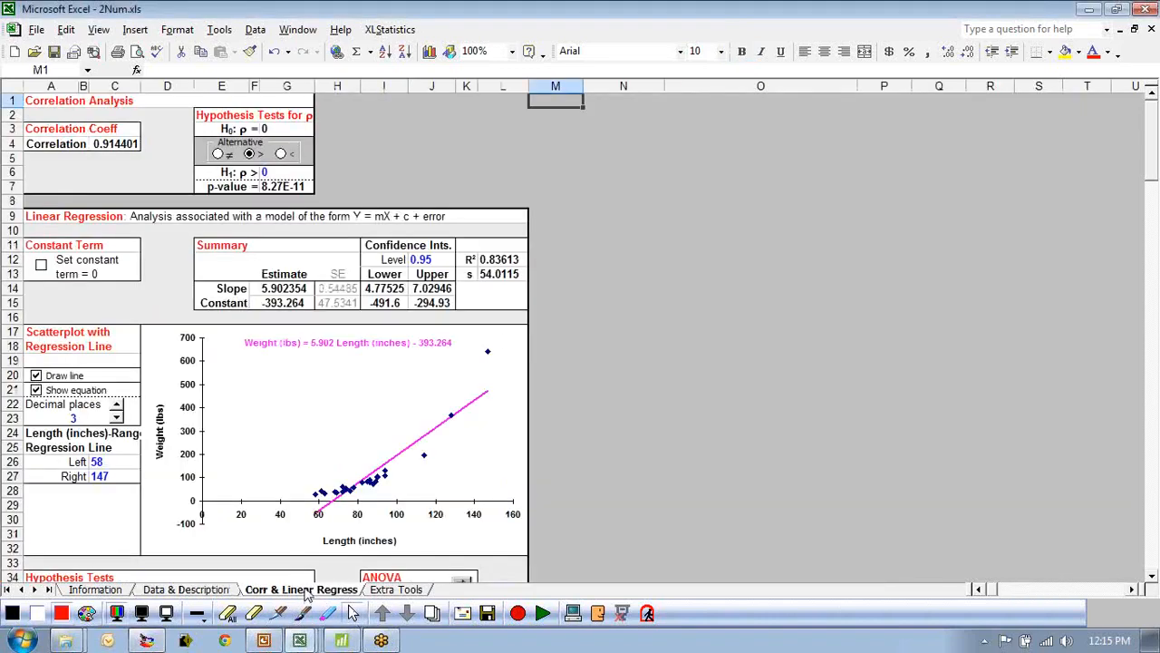
{"action": "scroll", "coordinate": [526, 491], "scroll_direction": "down", "scroll_amount": 2}
{"action": "scroll", "coordinate": [526, 491], "scroll_direction": "down", "scroll_amount": 2}
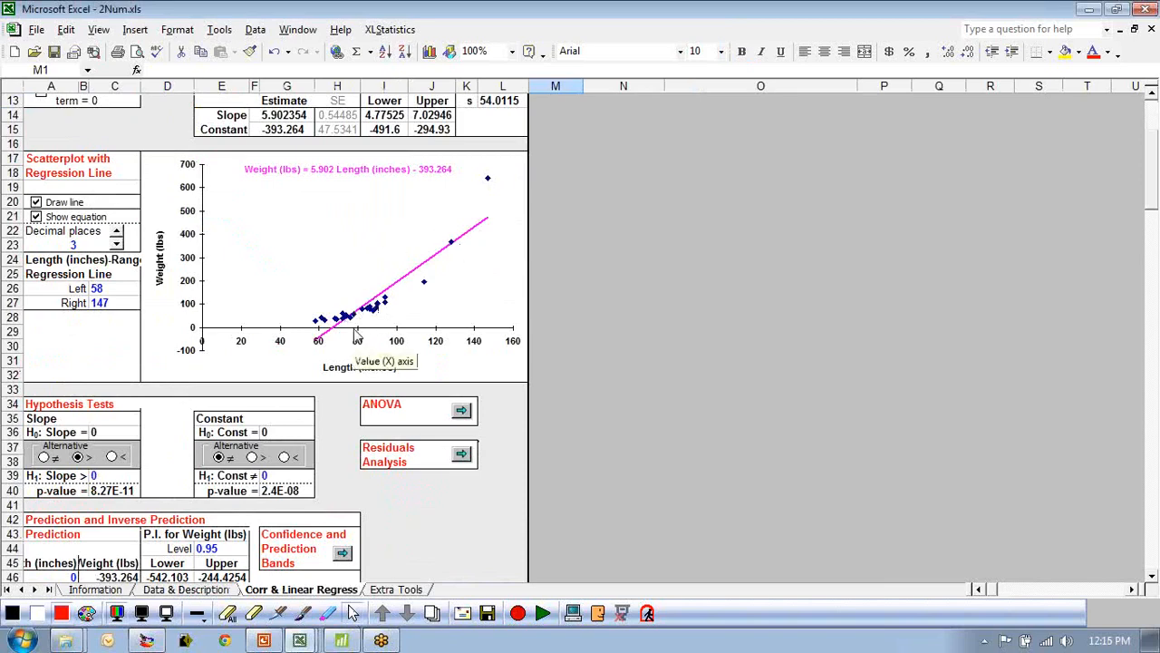
{"action": "scroll", "coordinate": [359, 336], "scroll_direction": "up", "scroll_amount": 4}
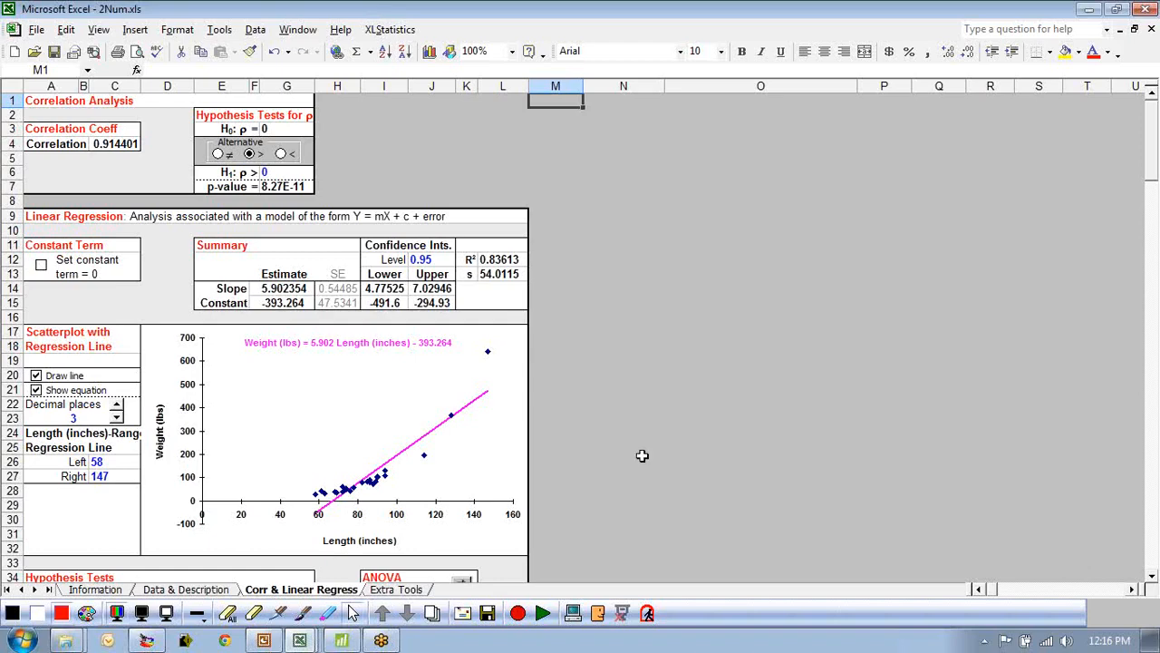
Open the Extra Tools sheet, launch the Function Fitting tool, and switch to its Polynomial sheet.
{"action": "left_click", "coordinate": [407, 591]}
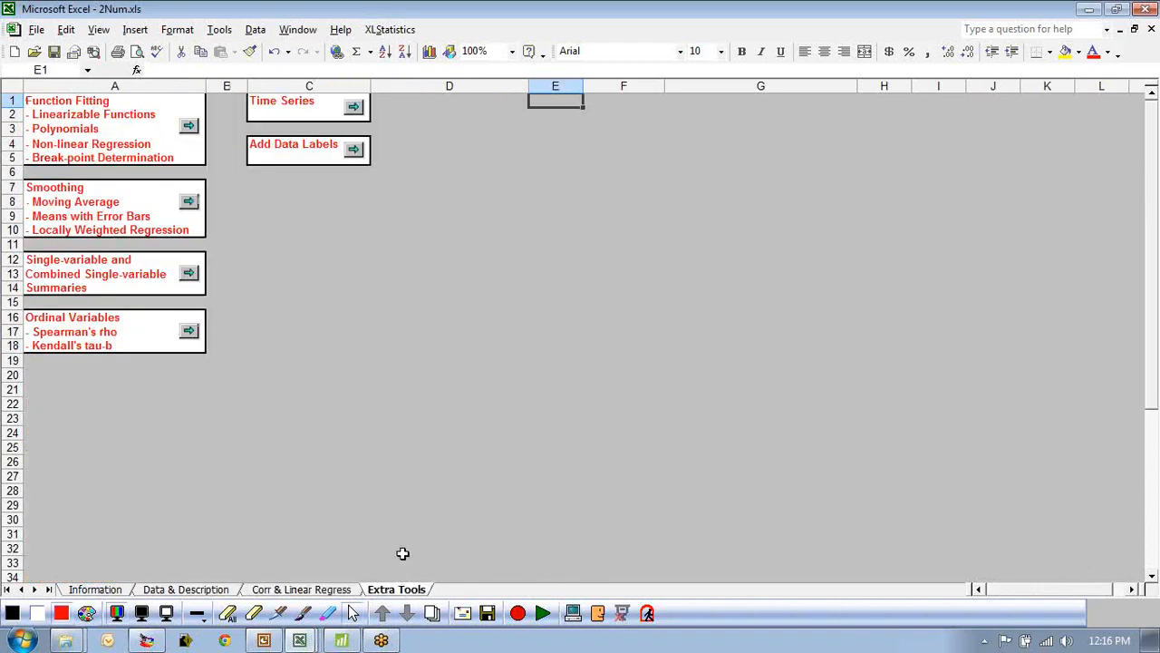
{"action": "left_click", "coordinate": [60, 98]}
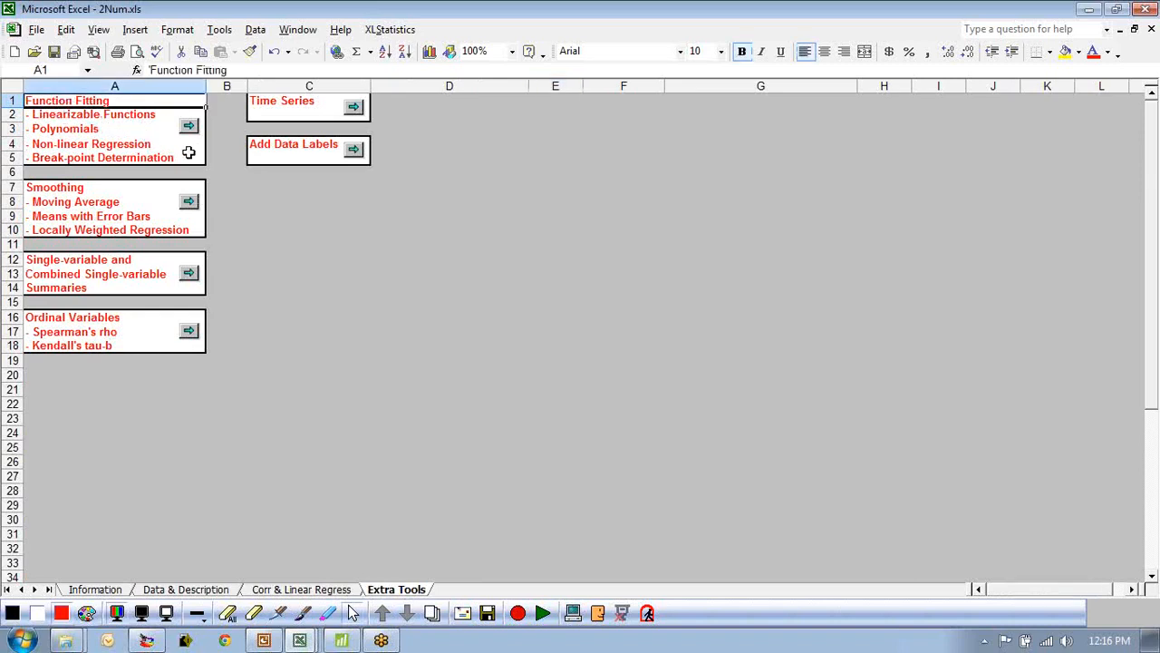
{"action": "left_click", "coordinate": [50, 114]}
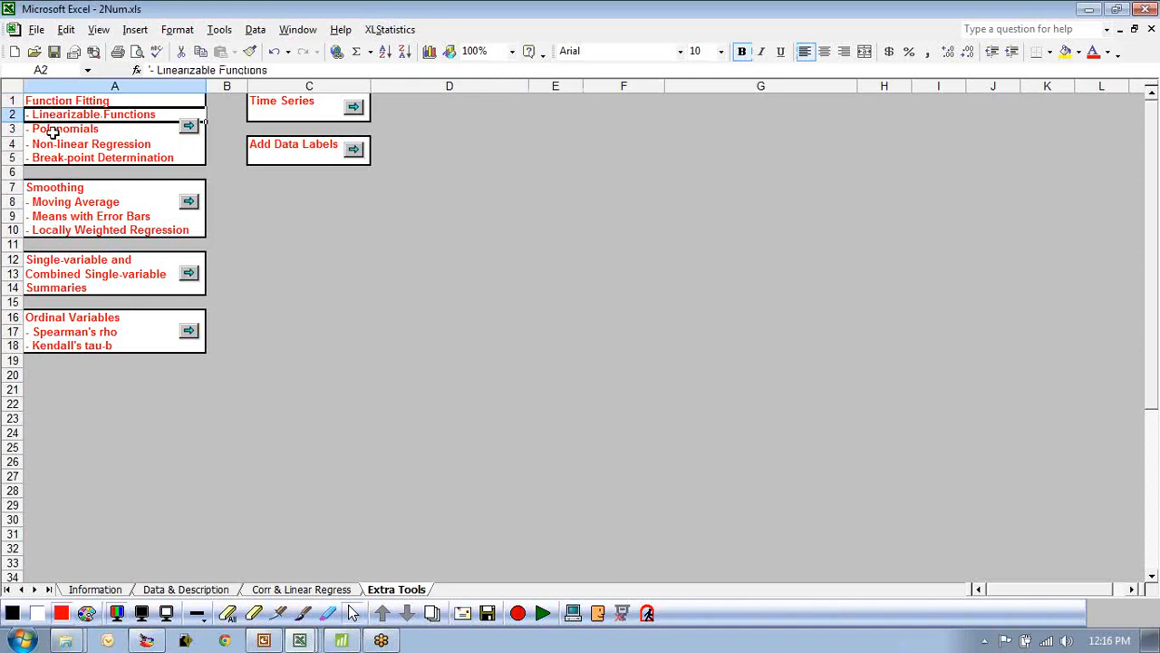
{"action": "left_click", "coordinate": [56, 132]}
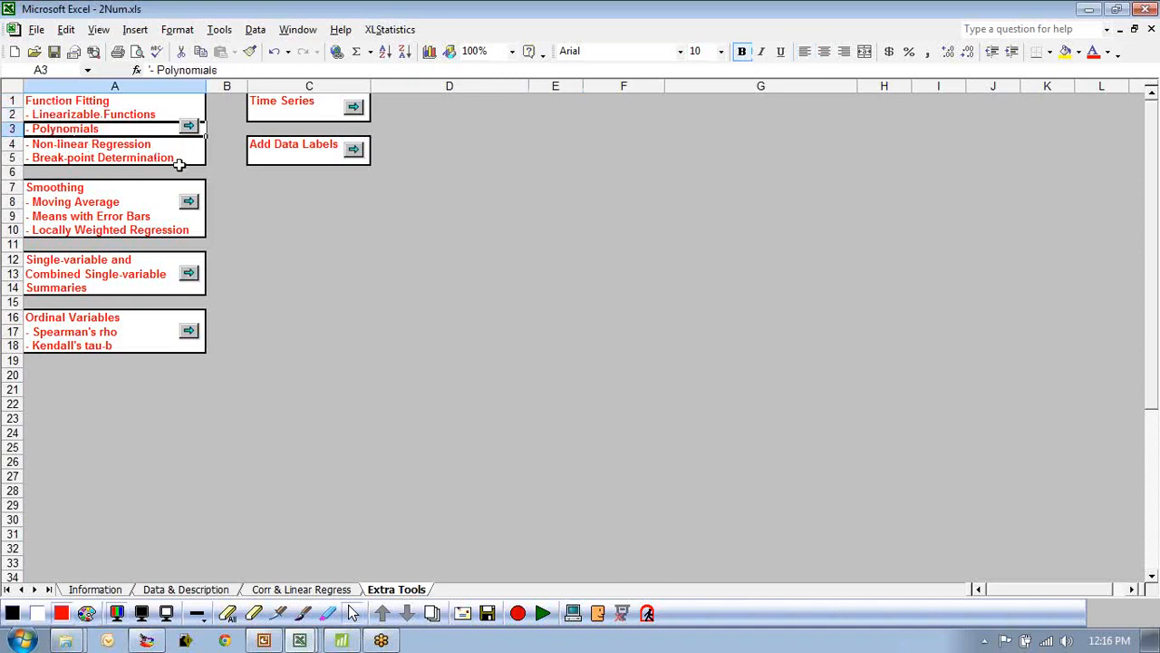
{"action": "left_click", "coordinate": [97, 142]}
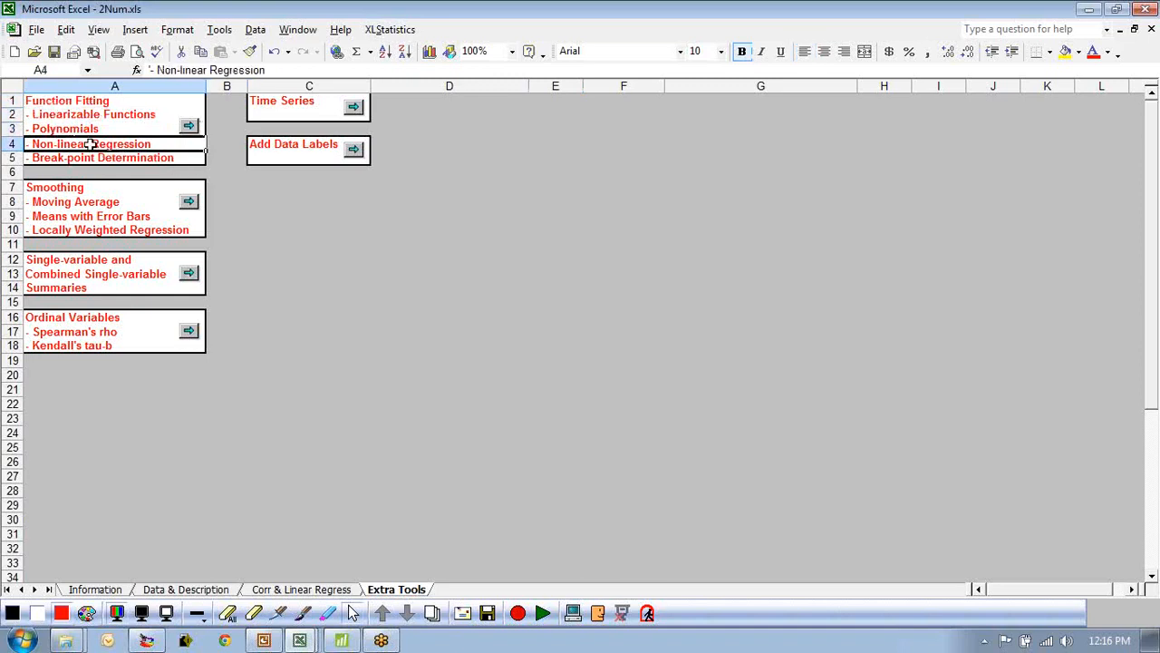
{"action": "left_click", "coordinate": [41, 130]}
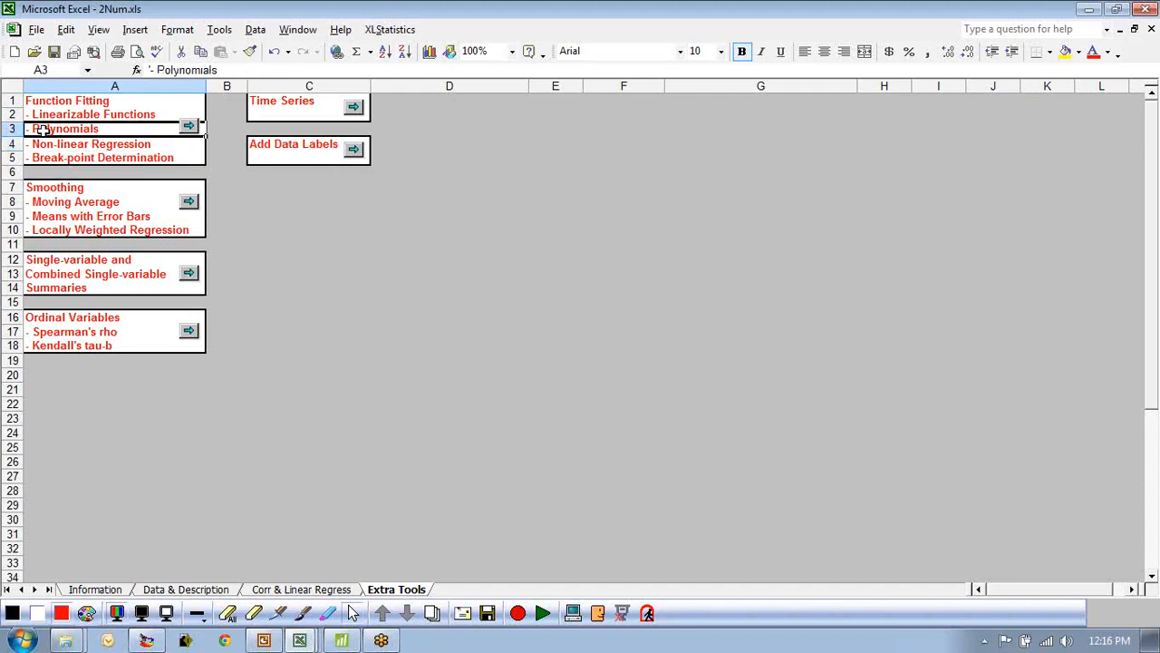
{"action": "left_click", "coordinate": [189, 127]}
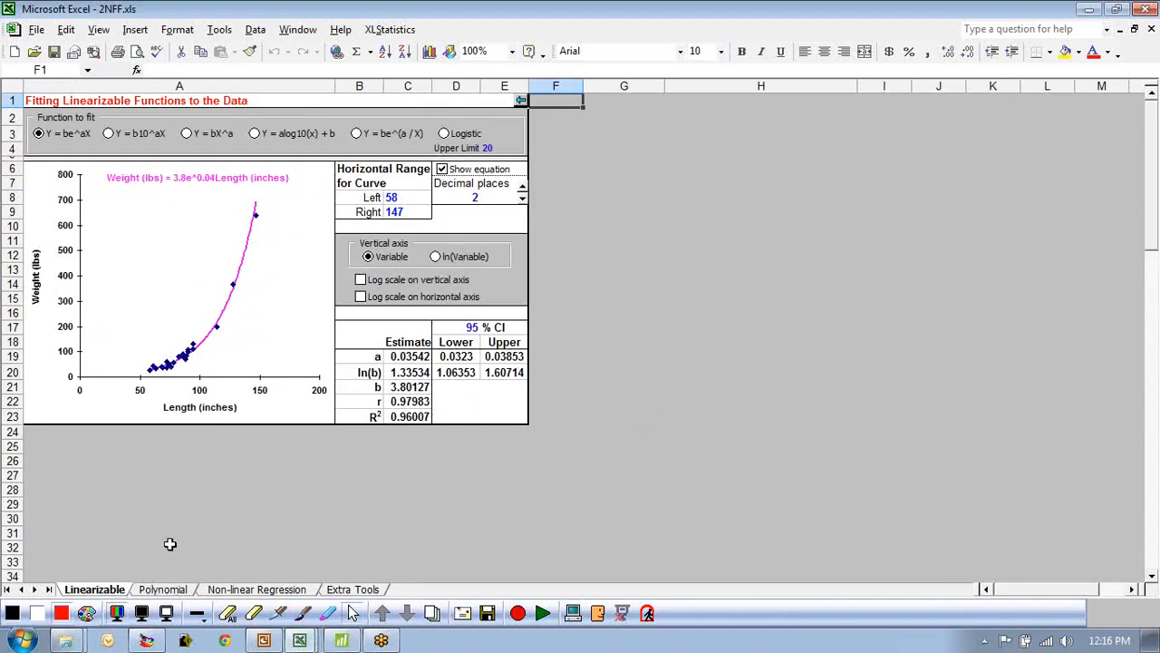
{"action": "left_click", "coordinate": [163, 590]}
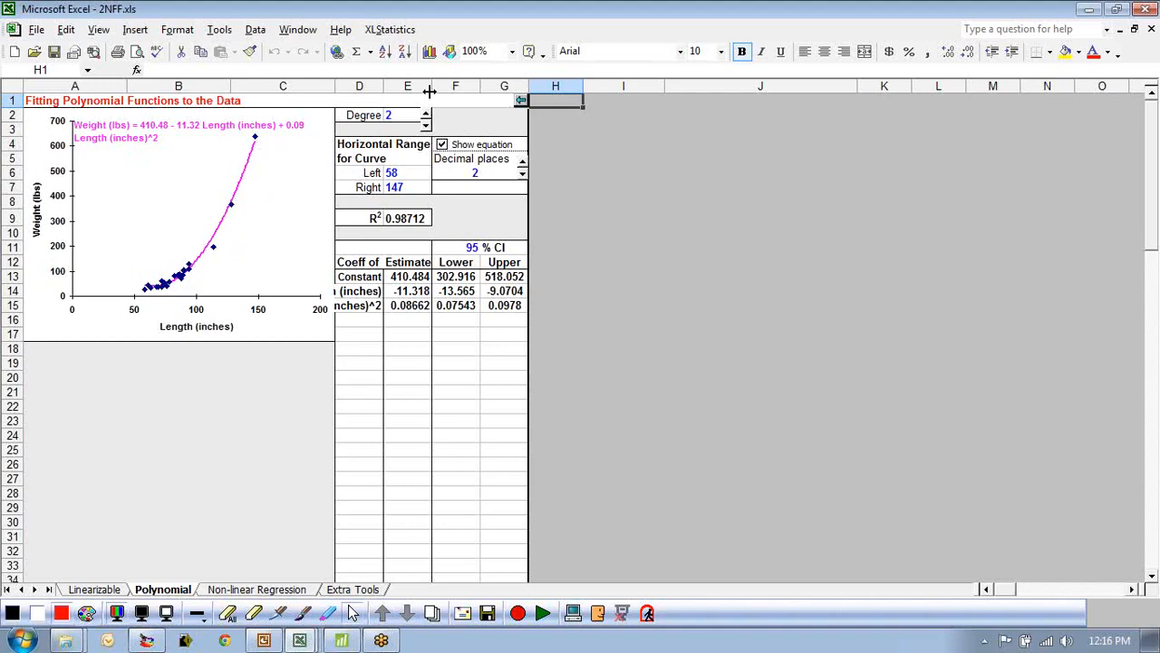
Widen columns D and E and round the coefficient estimates and confidence limits in E13:G15 to two decimal places.
{"action": "left_click_drag", "start_coordinate": [382, 86], "coordinate": [438, 86]}
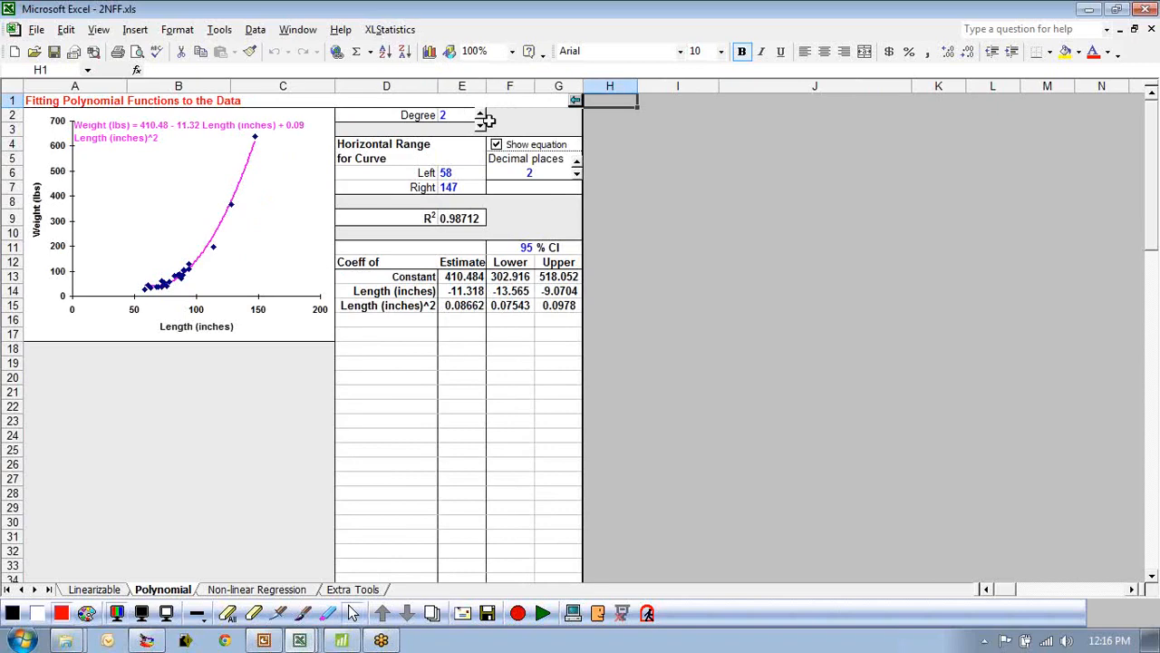
{"action": "double_click", "coordinate": [486, 87]}
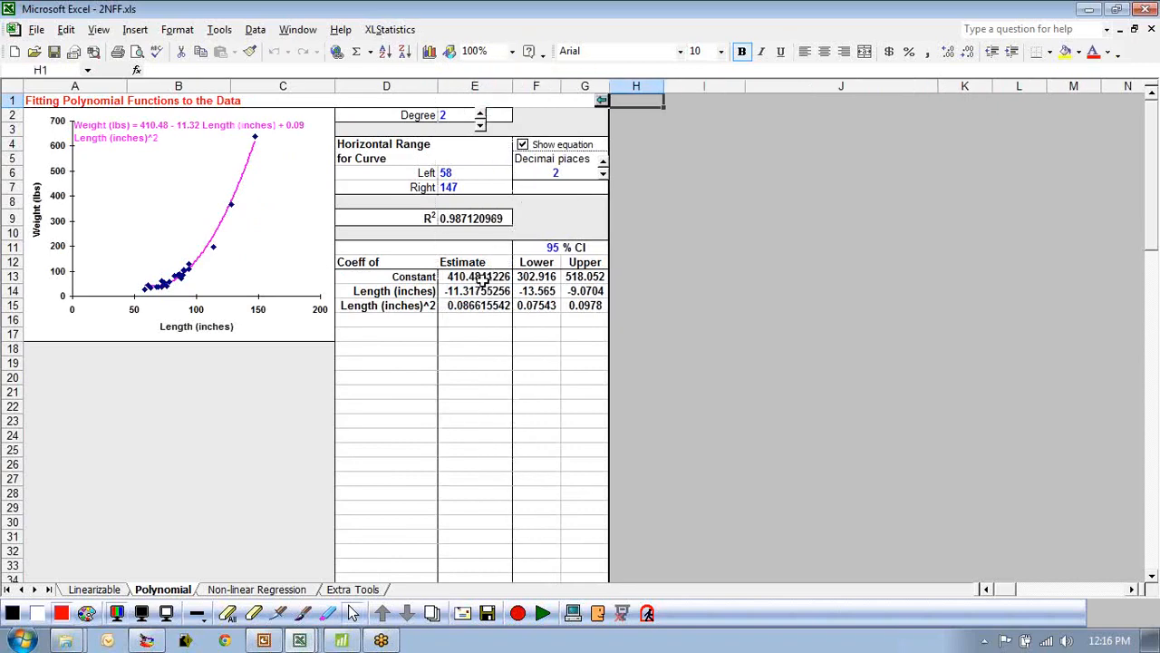
{"action": "left_click_drag", "start_coordinate": [479, 279], "coordinate": [581, 306]}
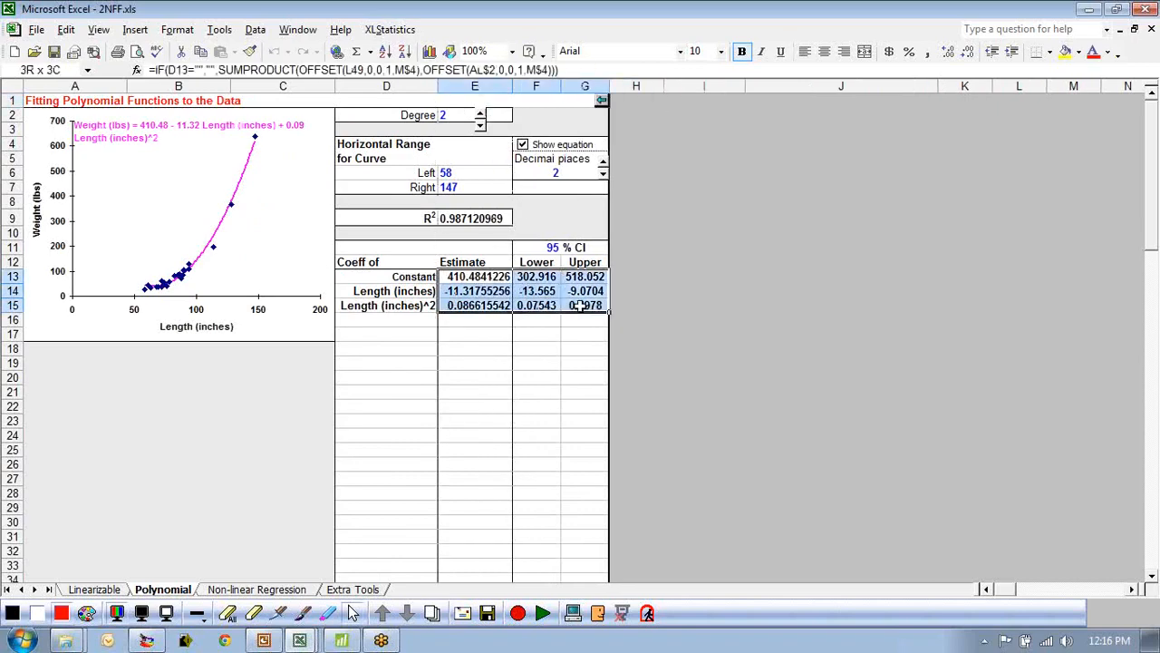
{"action": "left_click", "coordinate": [967, 55]}
{"action": "left_click", "coordinate": [968, 57]}
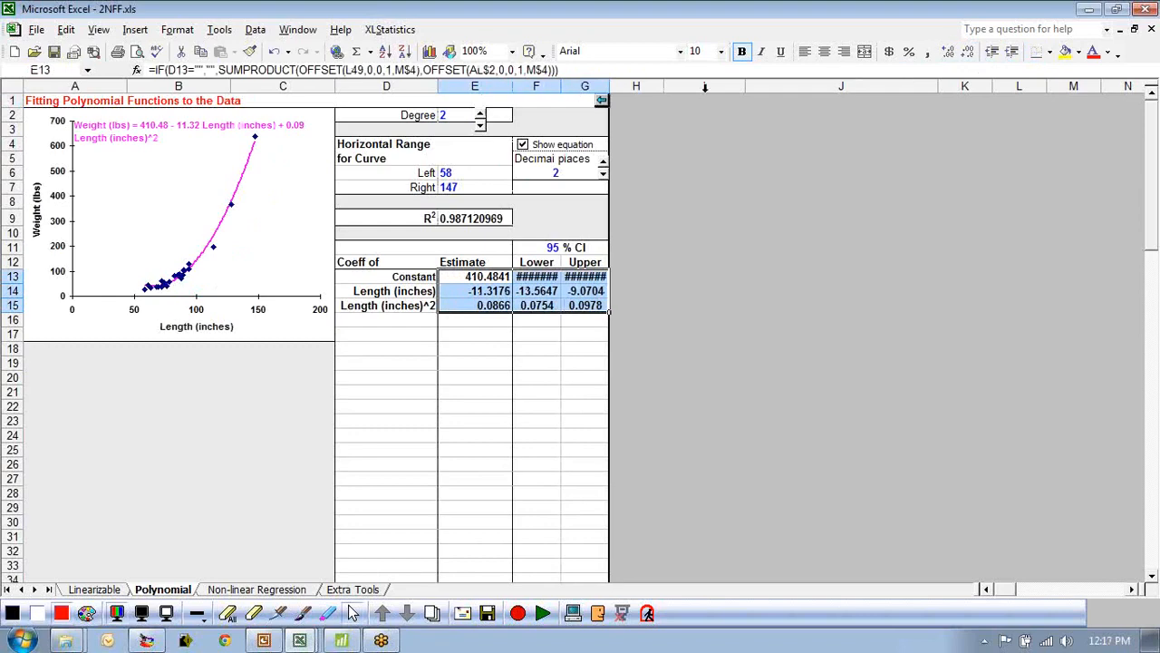
{"action": "left_click", "coordinate": [968, 54]}
{"action": "left_click", "coordinate": [970, 56]}
{"action": "left_click", "coordinate": [777, 281]}
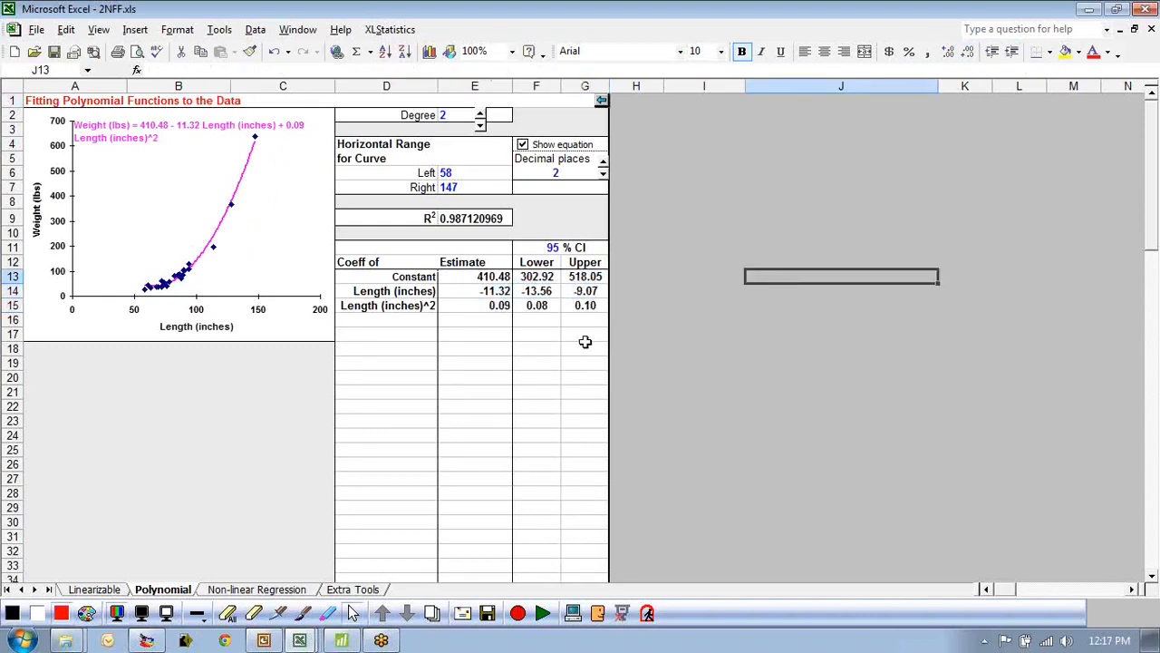
{"action": "left_click_drag", "start_coordinate": [482, 277], "coordinate": [591, 306]}
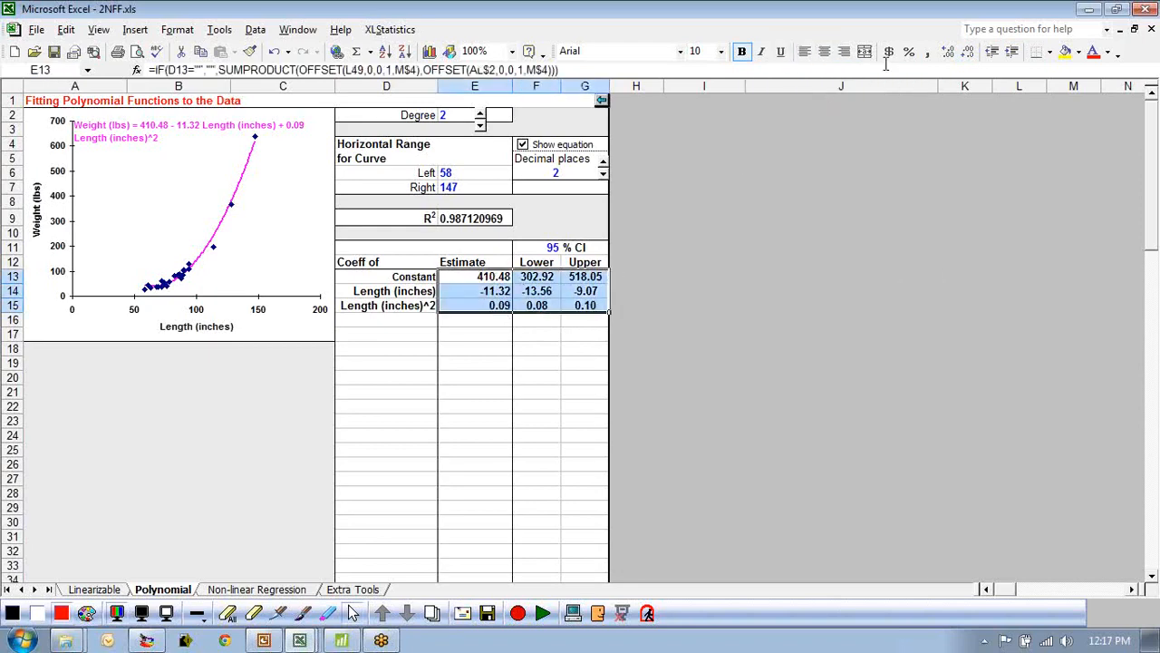
{"action": "left_click", "coordinate": [967, 52]}
{"action": "left_click", "coordinate": [949, 51]}
{"action": "left_click", "coordinate": [747, 323]}
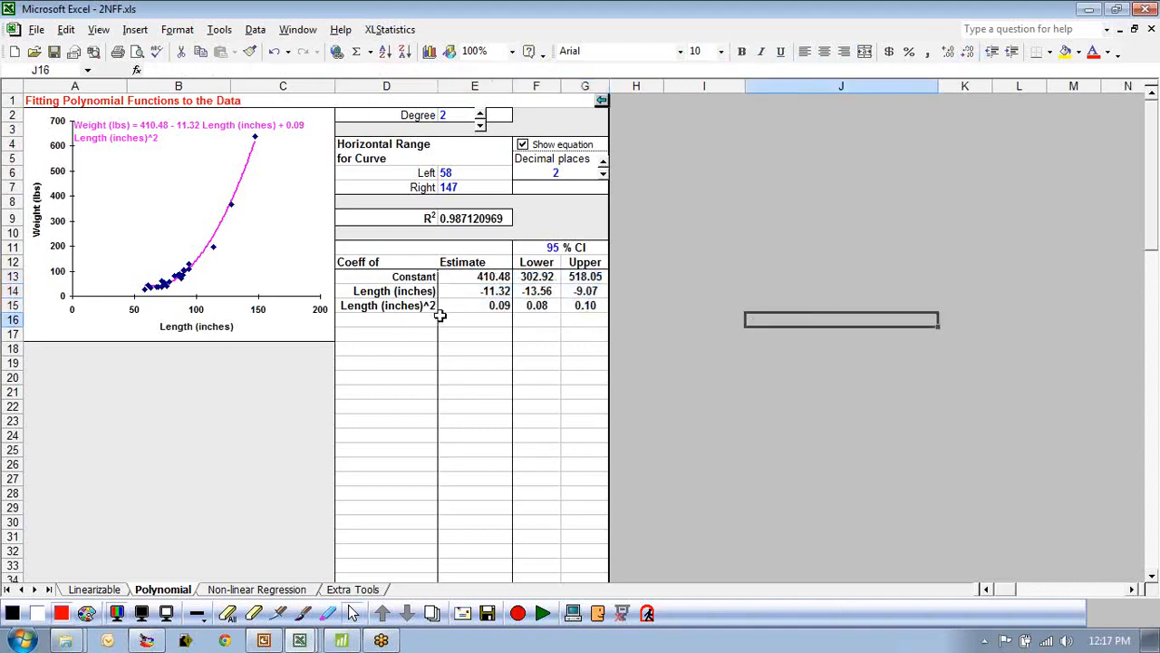
Step the polynomial degree down to 0, then back up to 3, comparing the fitted curves.
{"action": "left_click", "coordinate": [481, 129]}
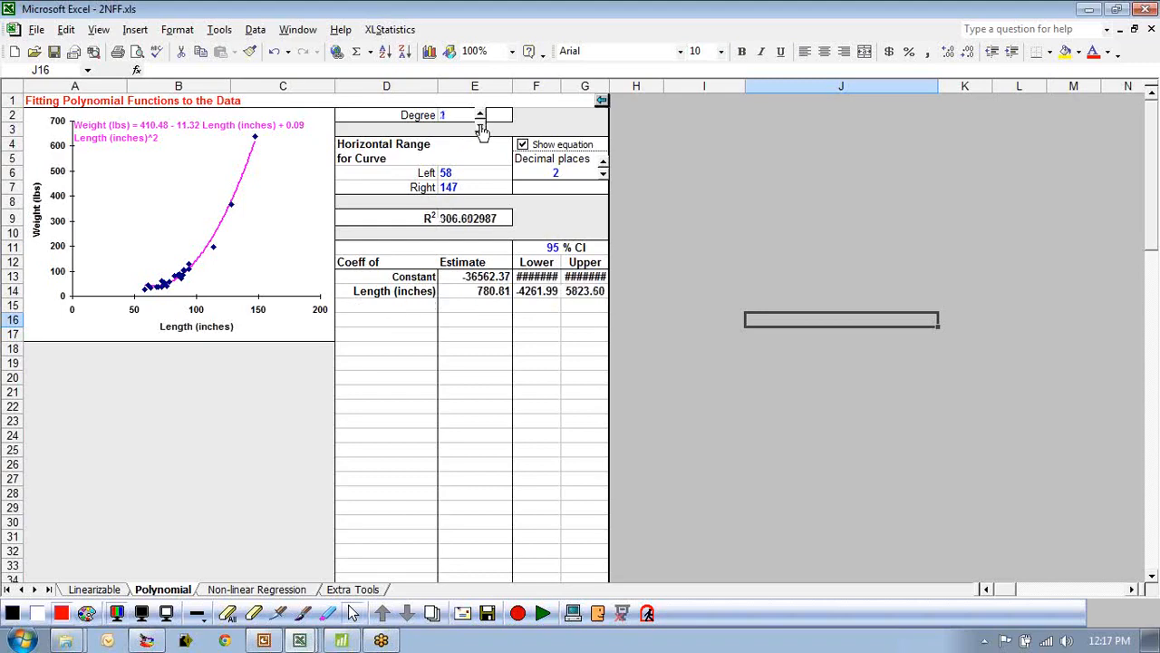
{"action": "left_click", "coordinate": [482, 128]}
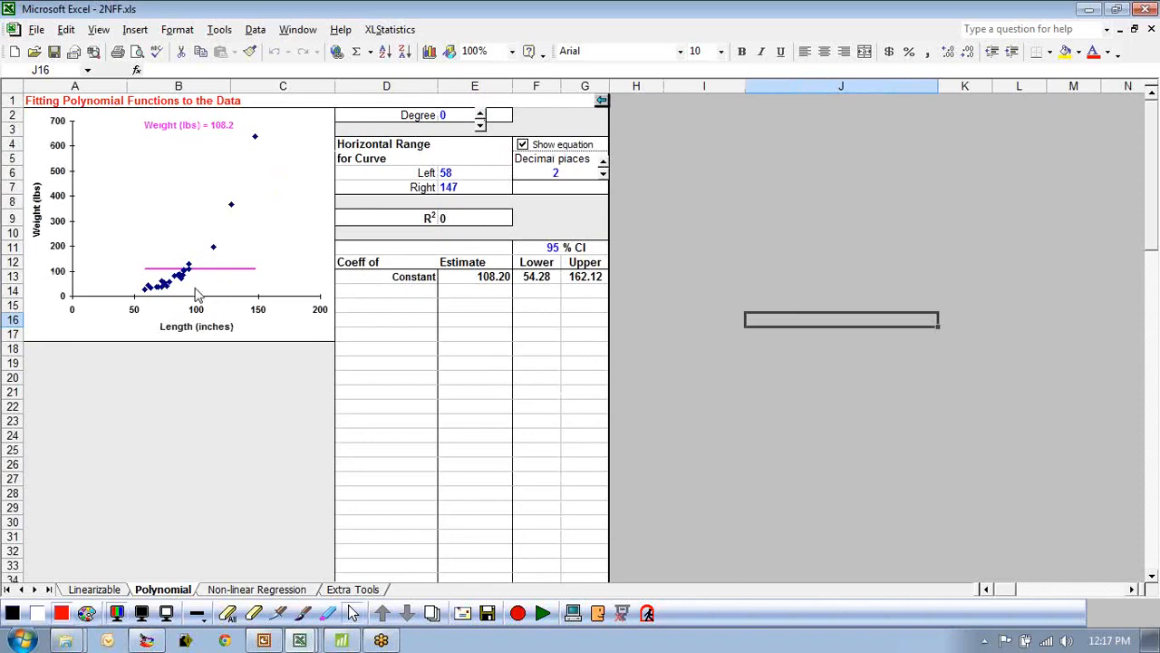
{"action": "left_click", "coordinate": [480, 116]}
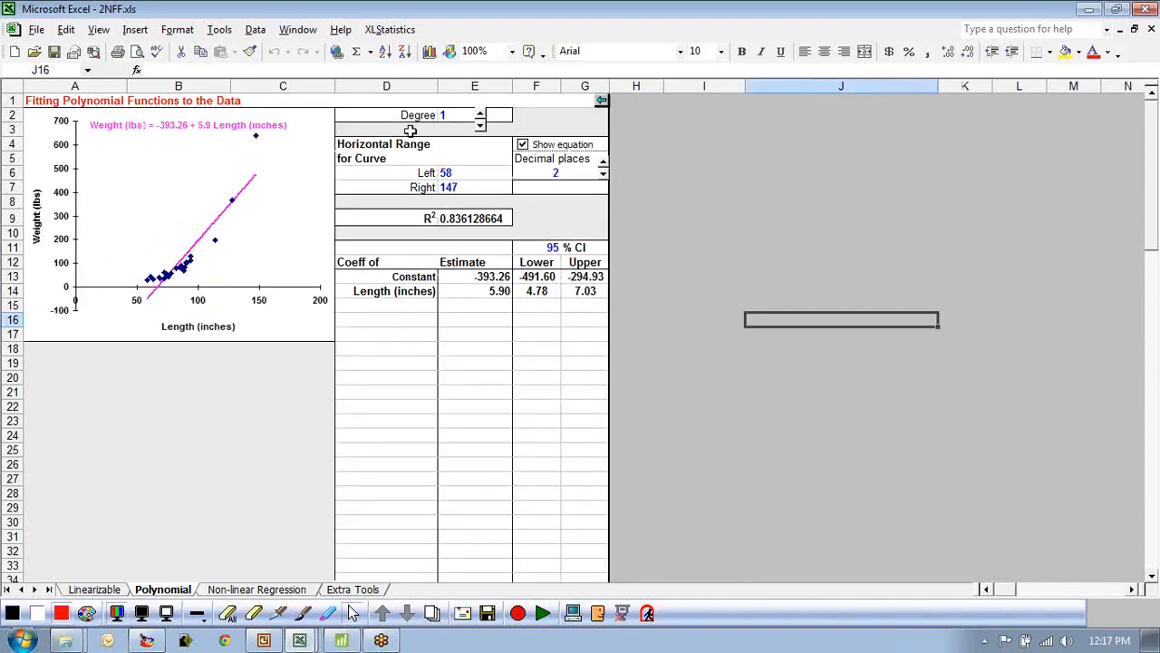
{"action": "left_click", "coordinate": [480, 116]}
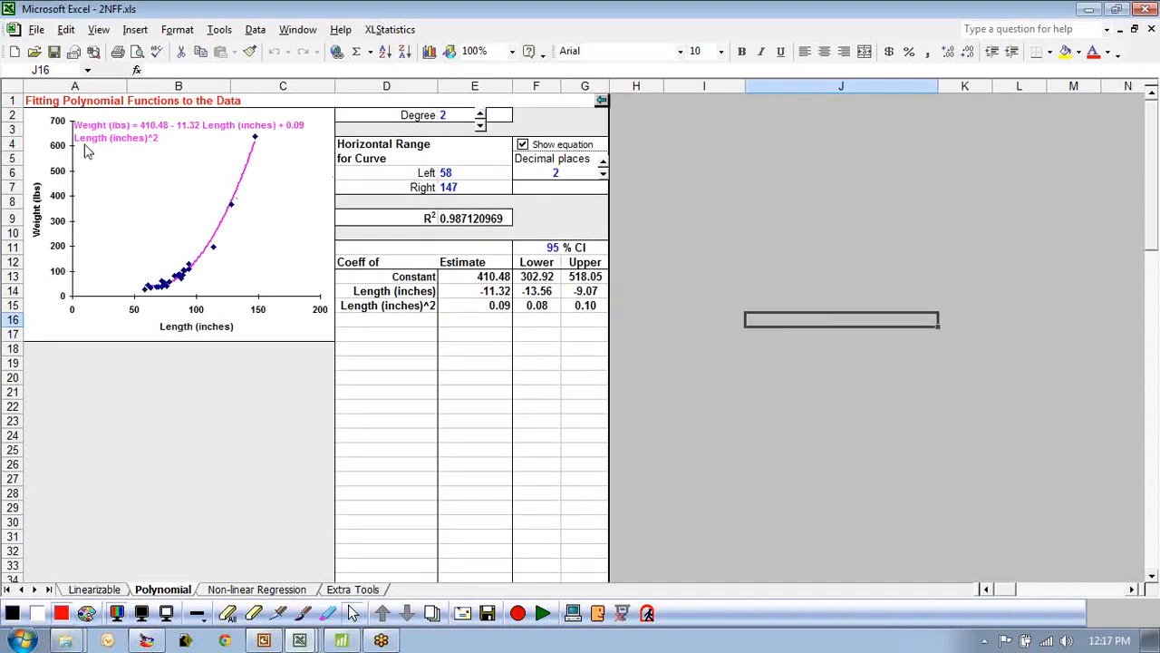
{"action": "left_click", "coordinate": [479, 116]}
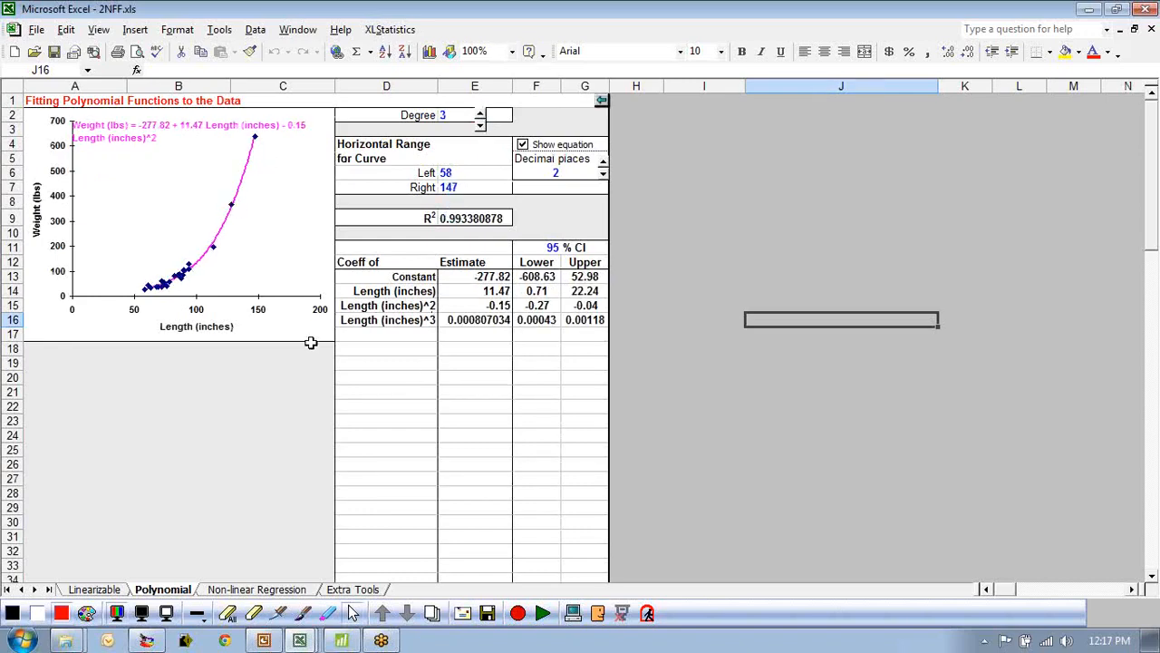
Raise the polynomial degree to 5, then lower it back to 3.
{"action": "left_click", "coordinate": [481, 115]}
{"action": "left_click", "coordinate": [481, 116]}
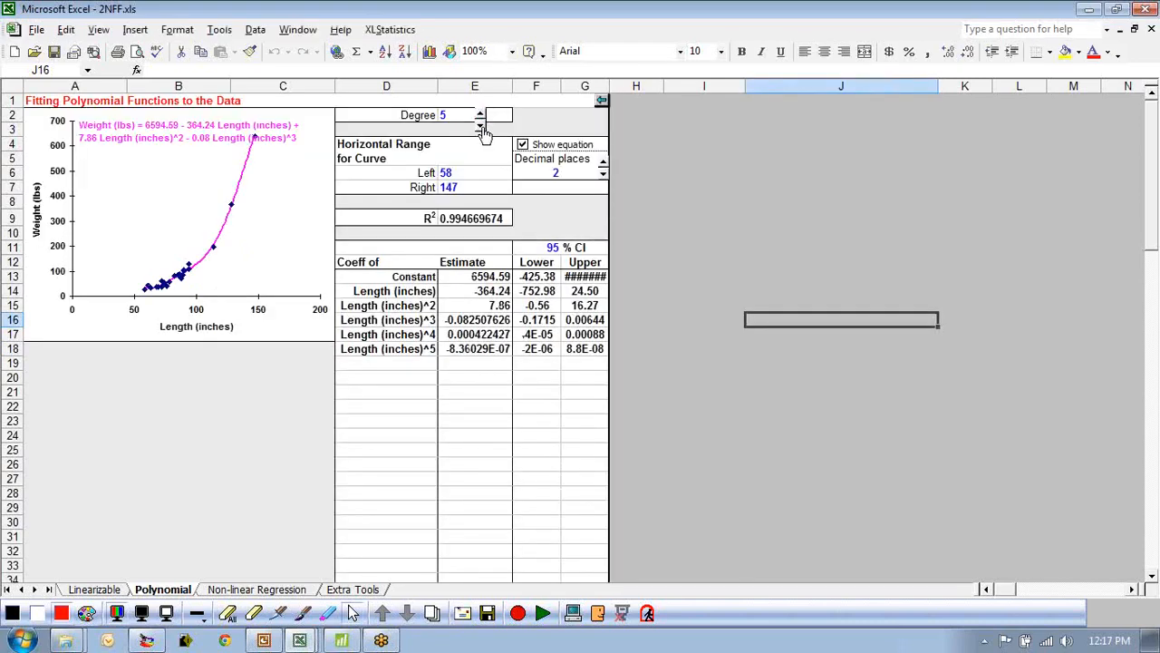
{"action": "left_click", "coordinate": [481, 127]}
{"action": "left_click", "coordinate": [481, 127]}
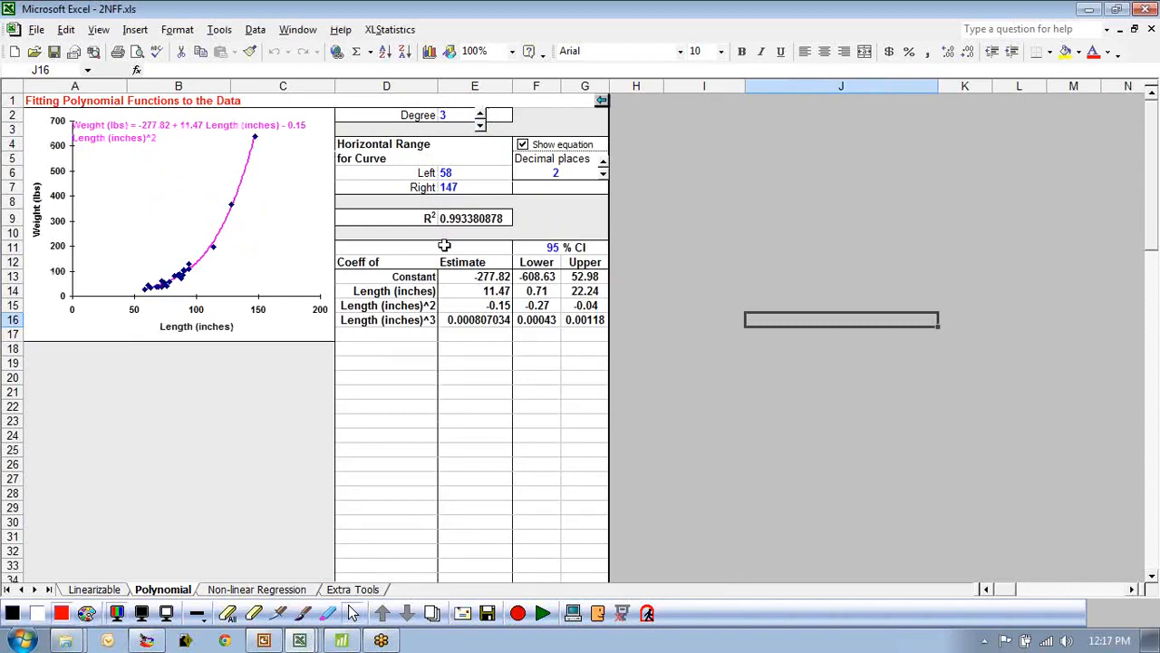
Select the R² cell and step the degree down to 1 and back up to 3.
{"action": "left_click", "coordinate": [476, 219]}
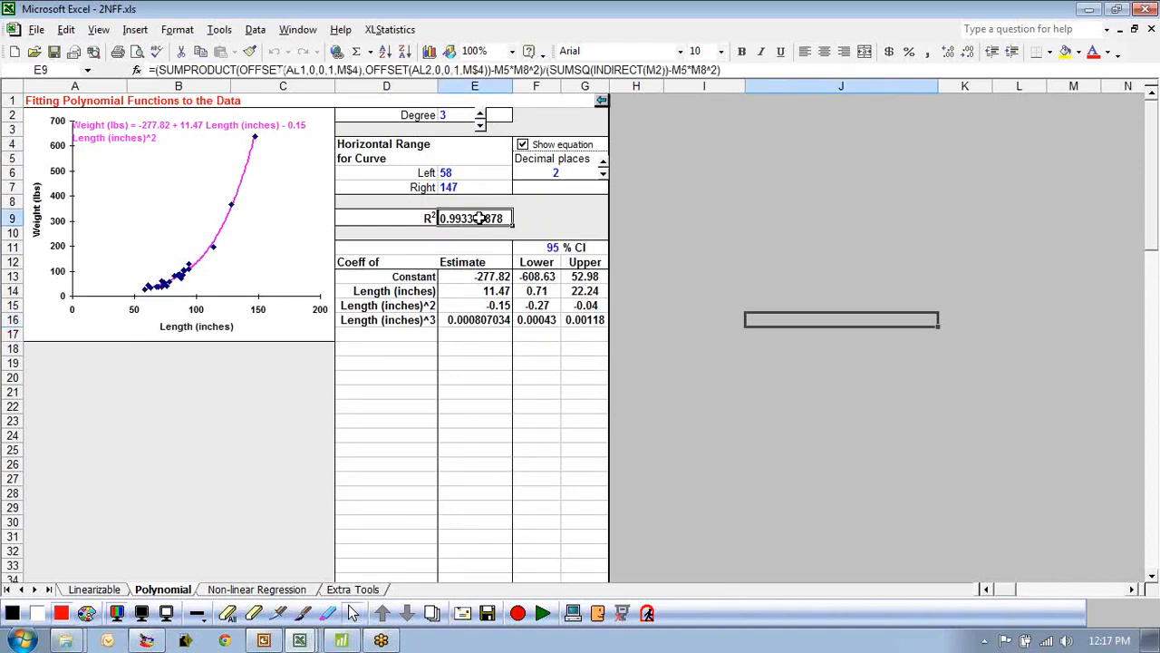
{"action": "left_click", "coordinate": [481, 128]}
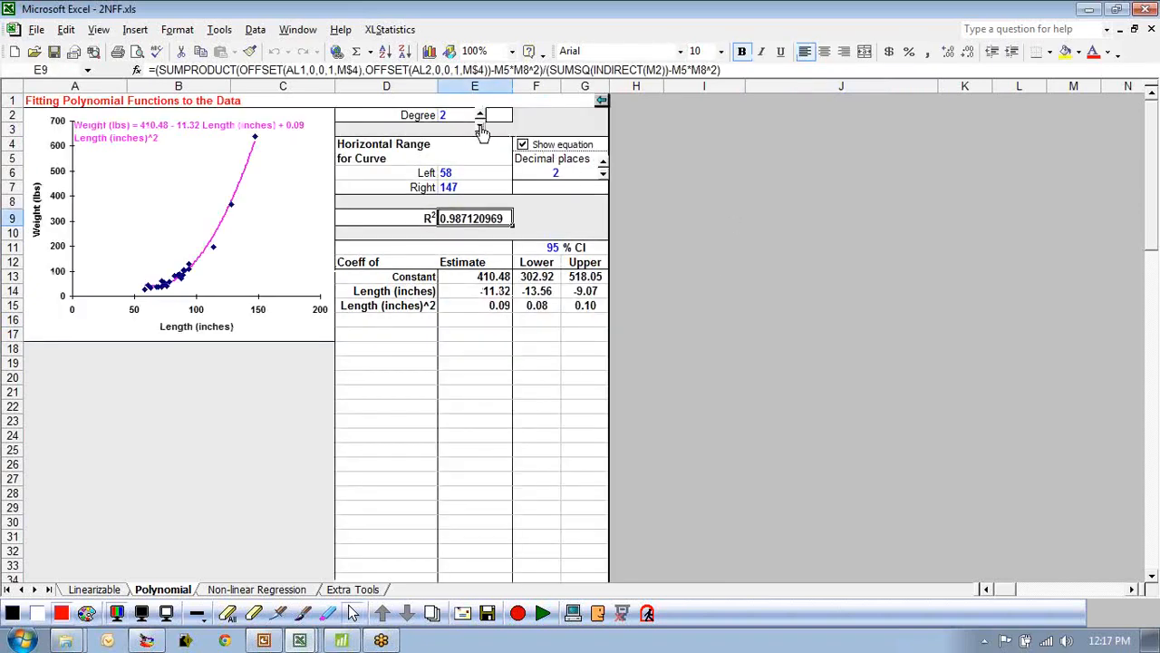
{"action": "left_click", "coordinate": [481, 129]}
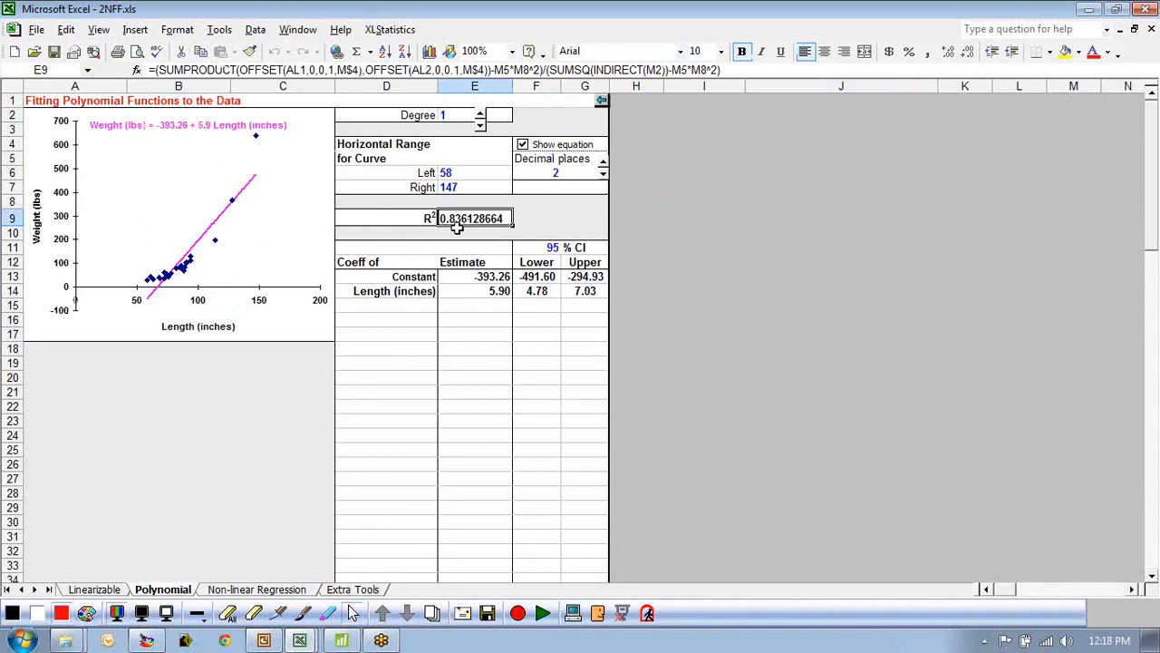
{"action": "left_click", "coordinate": [481, 116]}
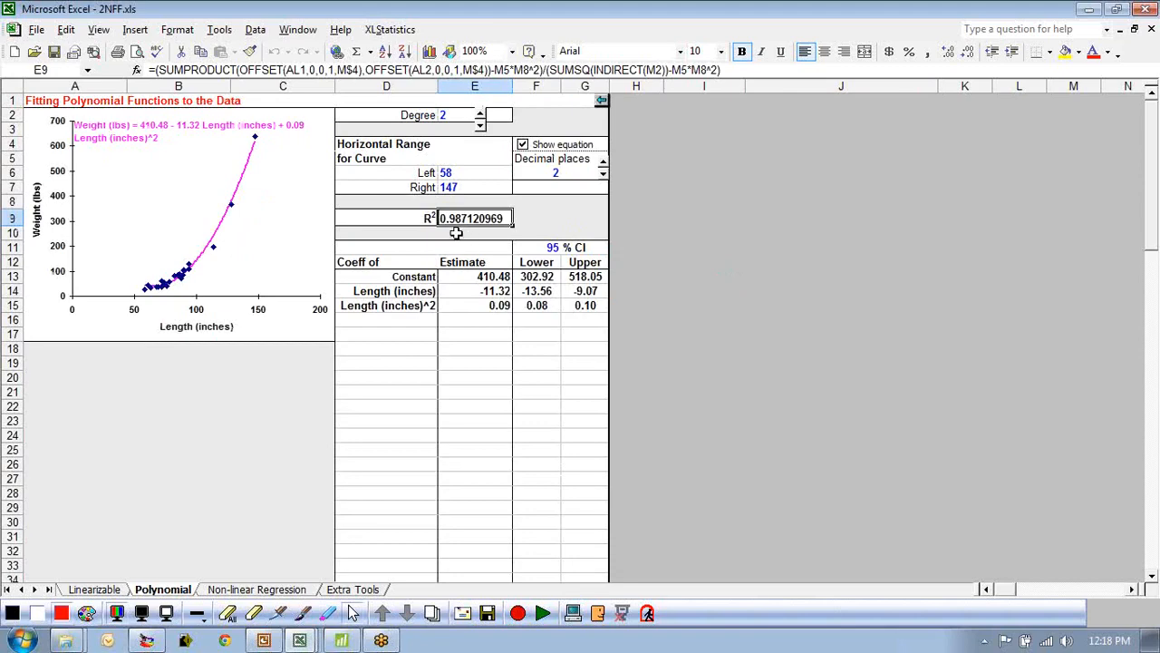
{"action": "left_click", "coordinate": [481, 115]}
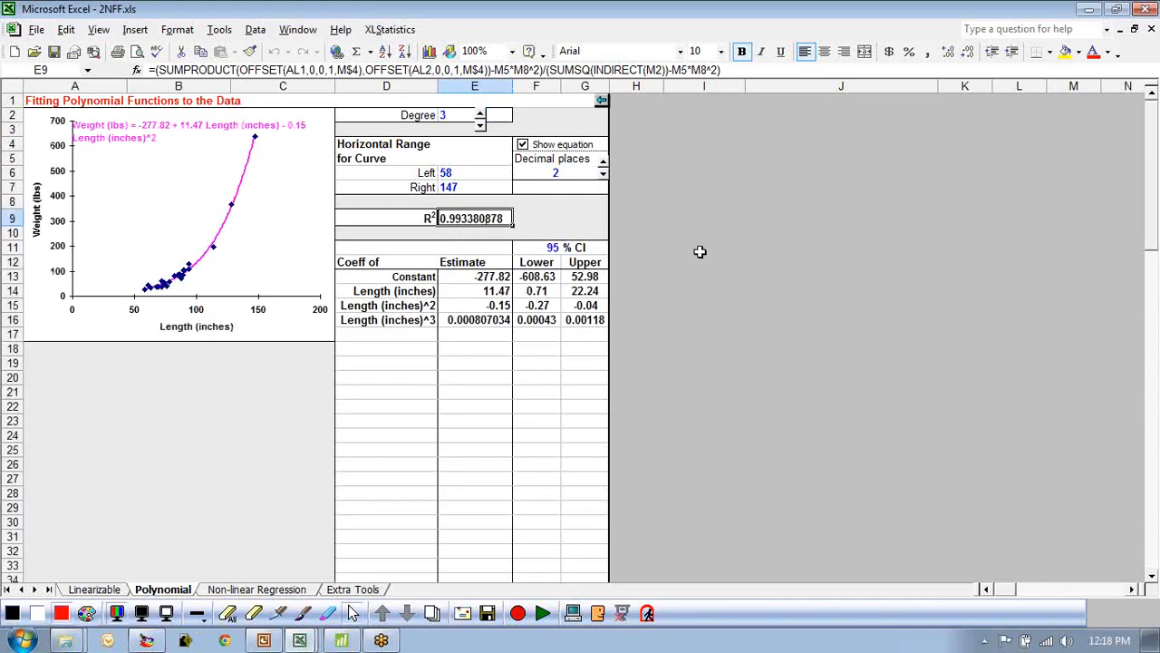
Select the equation label in the chart and nudge it slightly right and down.
{"action": "left_click", "coordinate": [98, 145]}
{"action": "key", "text": "Right"}
{"action": "key", "text": "Right"}
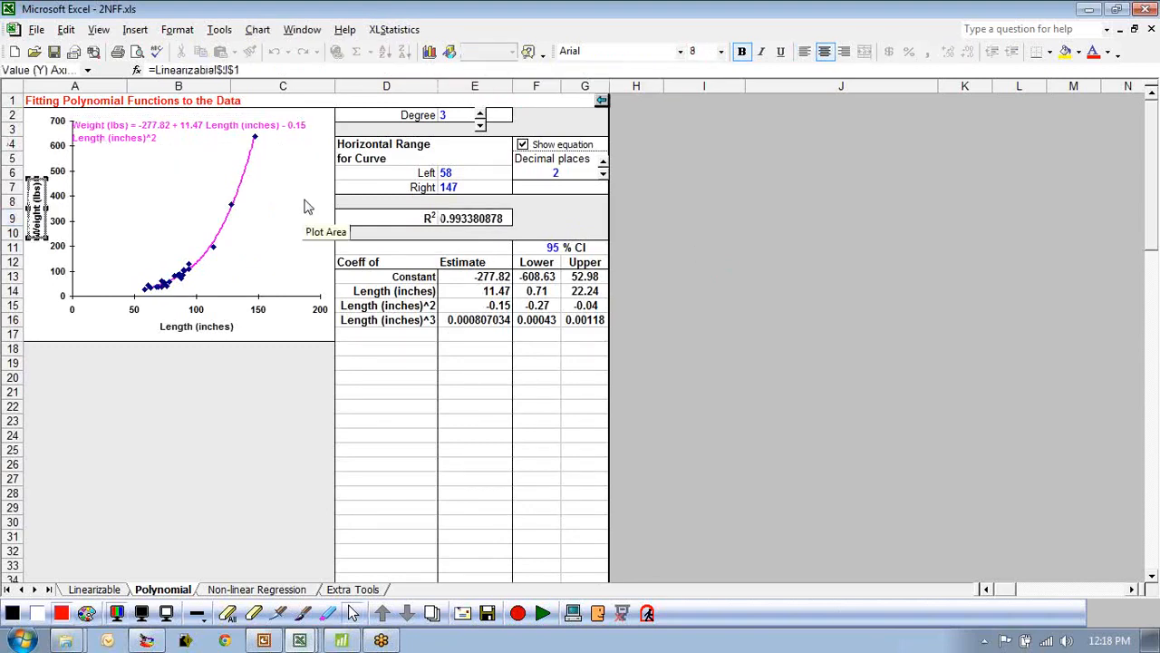
{"action": "left_click_drag", "start_coordinate": [104, 147], "coordinate": [120, 153]}
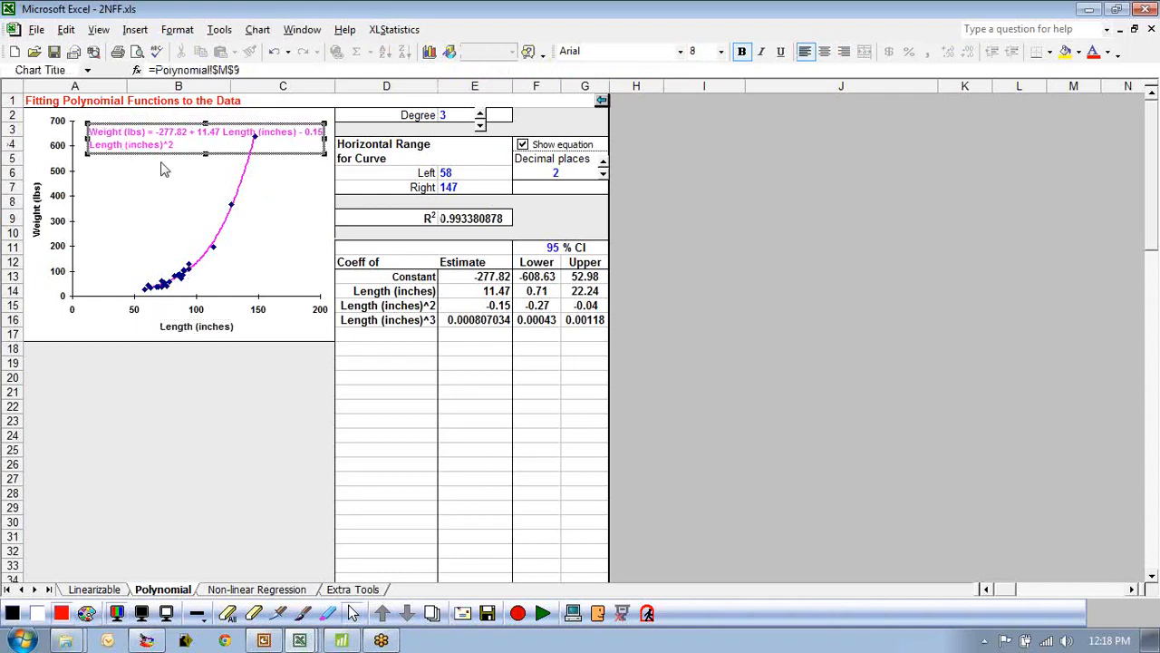
{"action": "left_click_drag", "start_coordinate": [160, 161], "coordinate": [155, 163]}
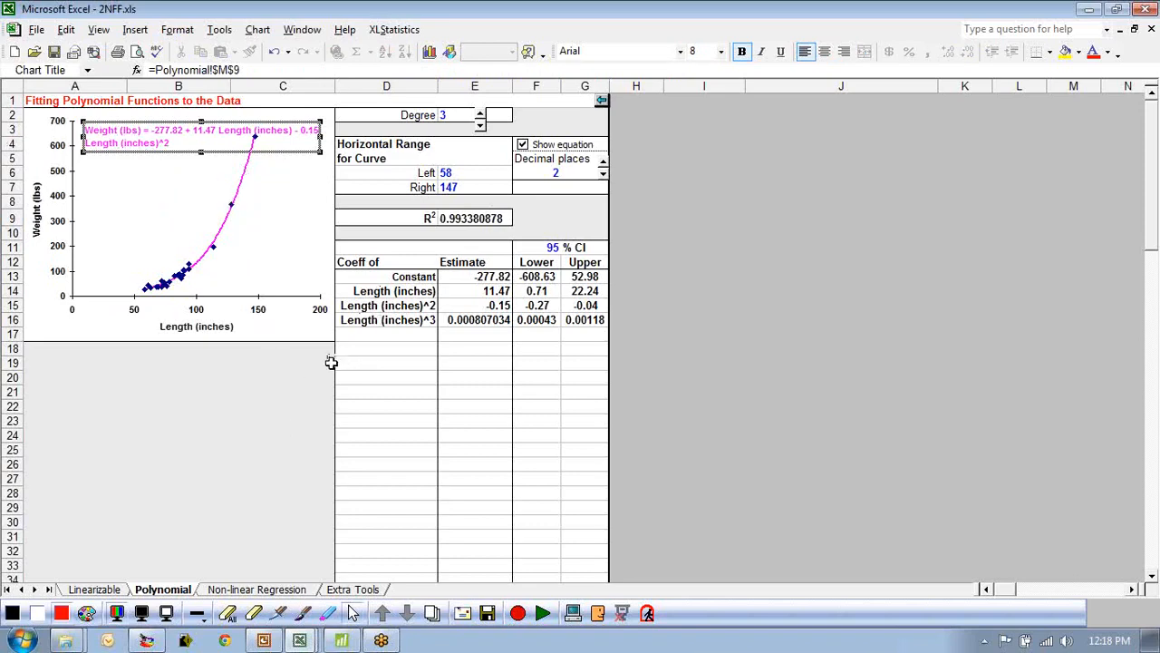
{"action": "left_click", "coordinate": [771, 309]}
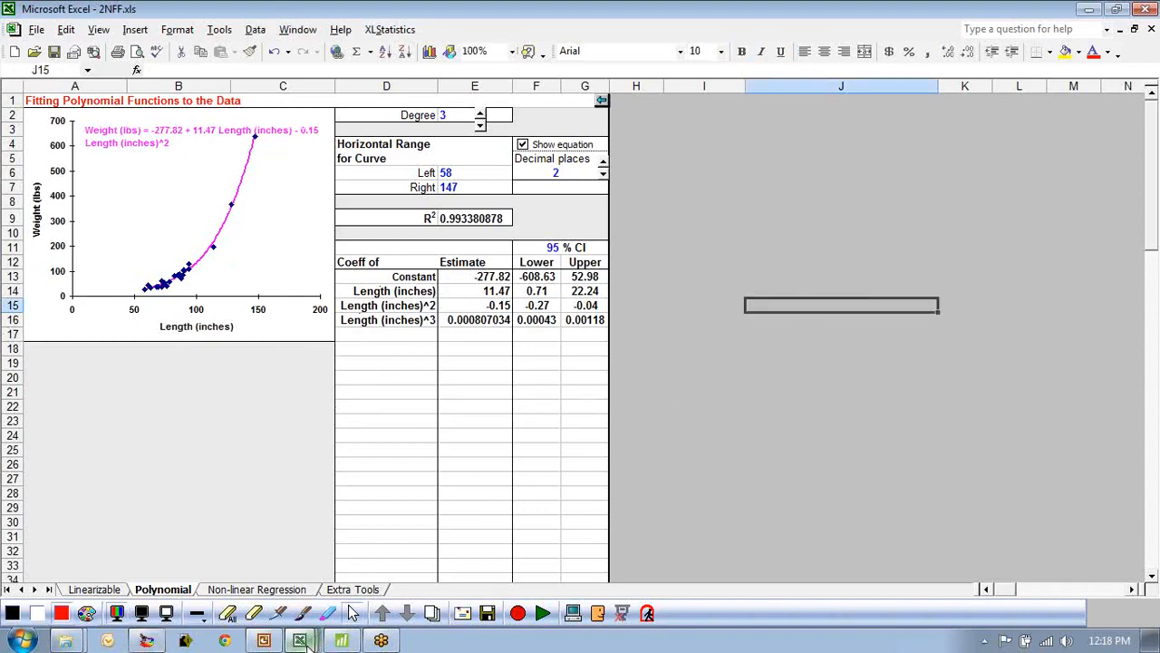
Switch through Minitab back to the Alligator.xls workbook in Excel.
{"action": "mouse_move", "coordinate": [346, 644]}
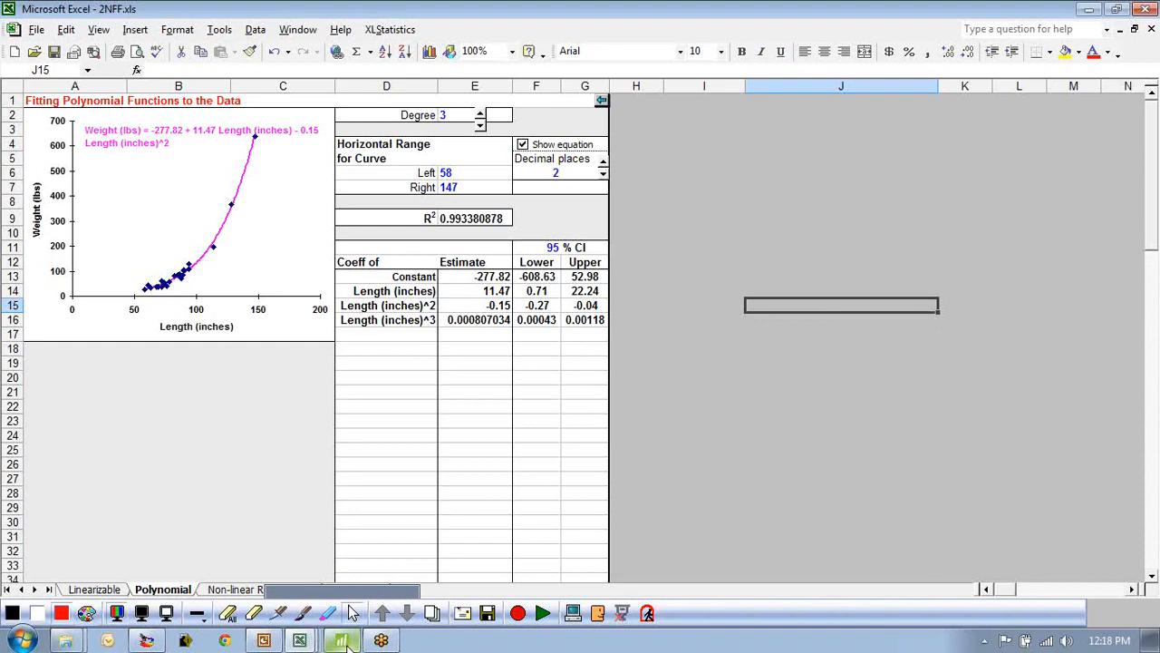
{"action": "left_click", "coordinate": [346, 642]}
{"action": "left_click_drag", "start_coordinate": [278, 474], "coordinate": [272, 456]}
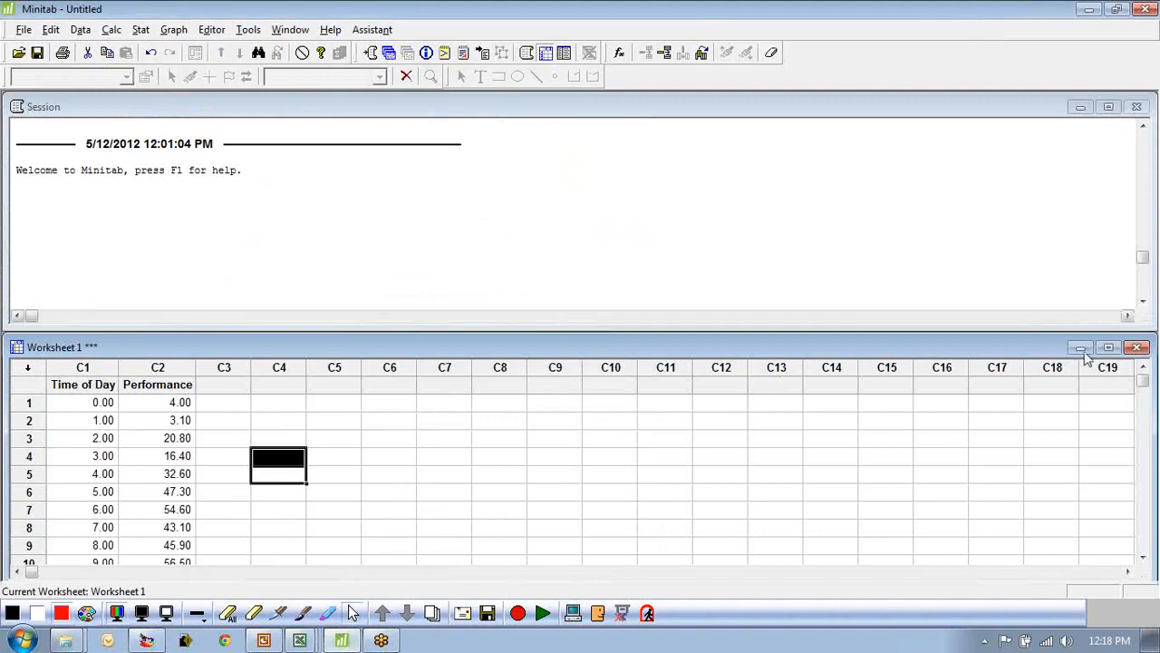
{"action": "mouse_move", "coordinate": [1001, 352]}
{"action": "left_mouse_down"}
{"action": "mouse_move", "coordinate": [980, 367]}
{"action": "mouse_move", "coordinate": [979, 349]}
{"action": "left_mouse_up"}
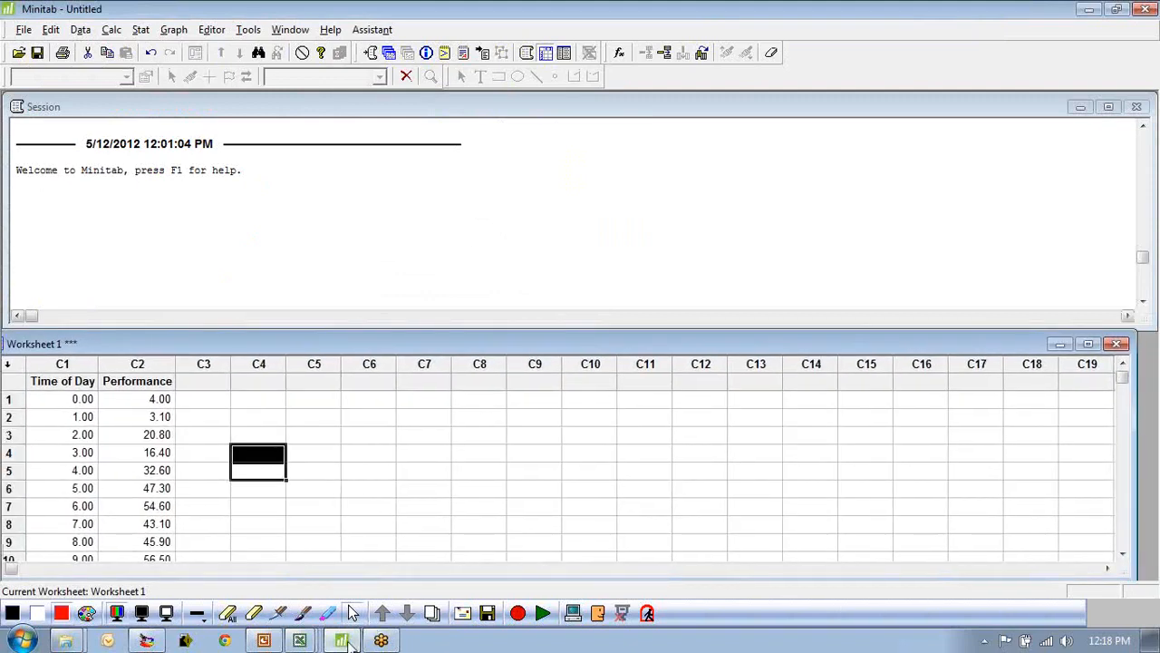
{"action": "left_click", "coordinate": [299, 641]}
{"action": "left_click", "coordinate": [280, 494]}
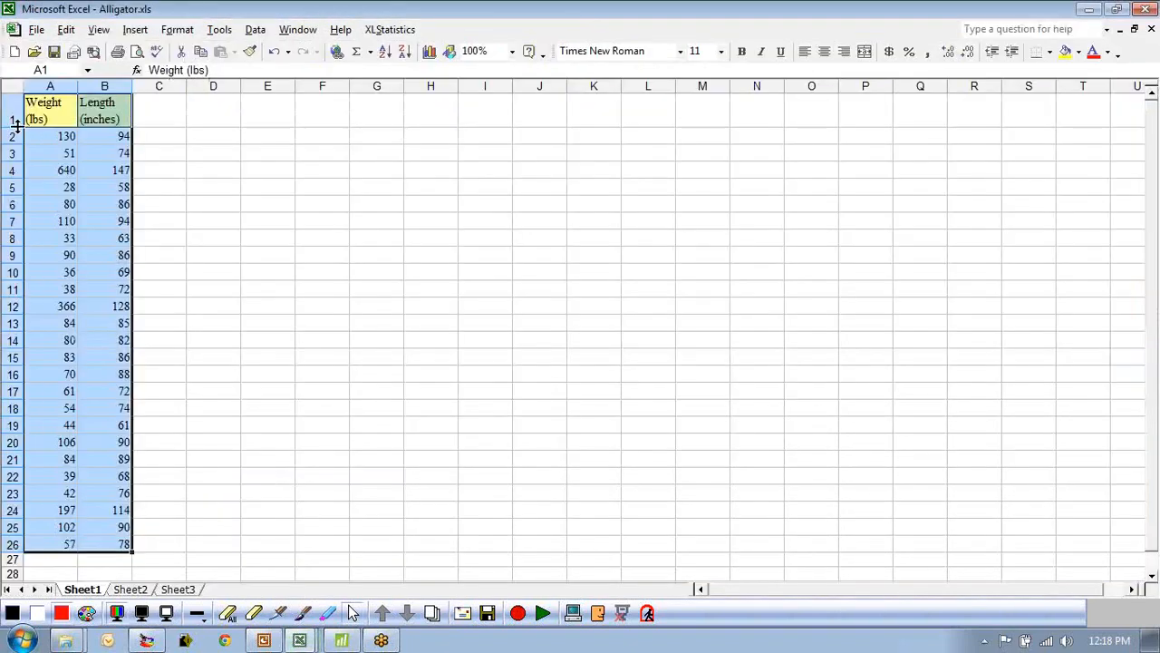
Copy the Weight and Length data into the Minitab worksheet starting at column C5.
{"action": "key", "text": "ctrl+c"}
{"action": "left_click", "coordinate": [337, 641]}
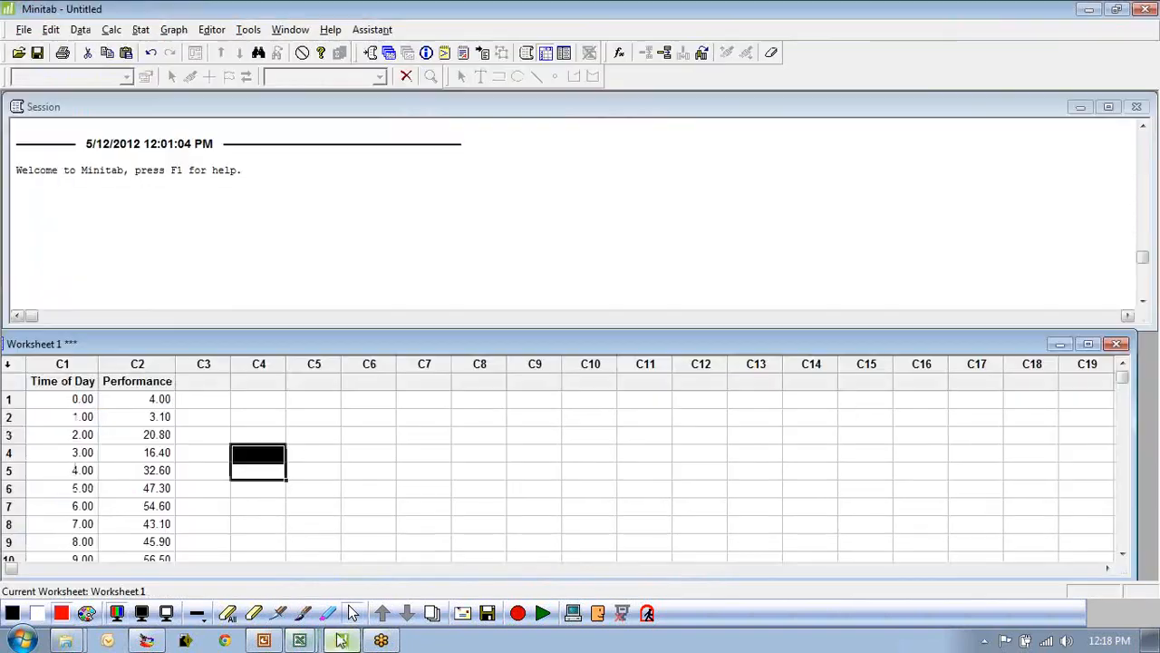
{"action": "left_click", "coordinate": [316, 382]}
{"action": "key", "text": "ctrl+v"}
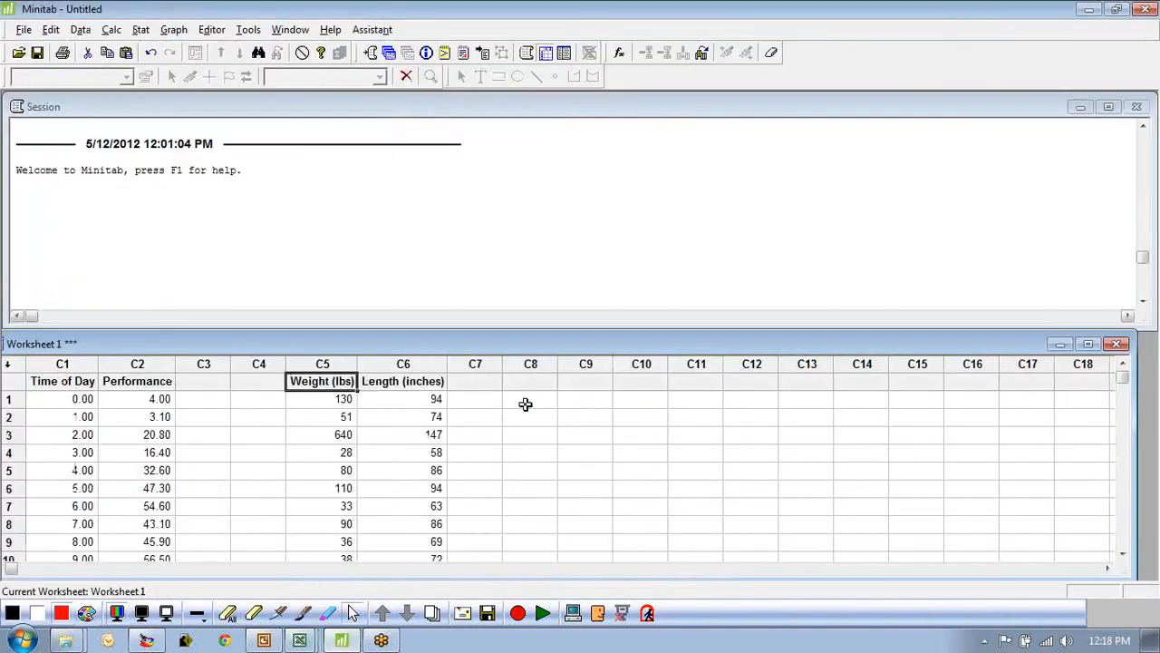
{"action": "left_click", "coordinate": [480, 399]}
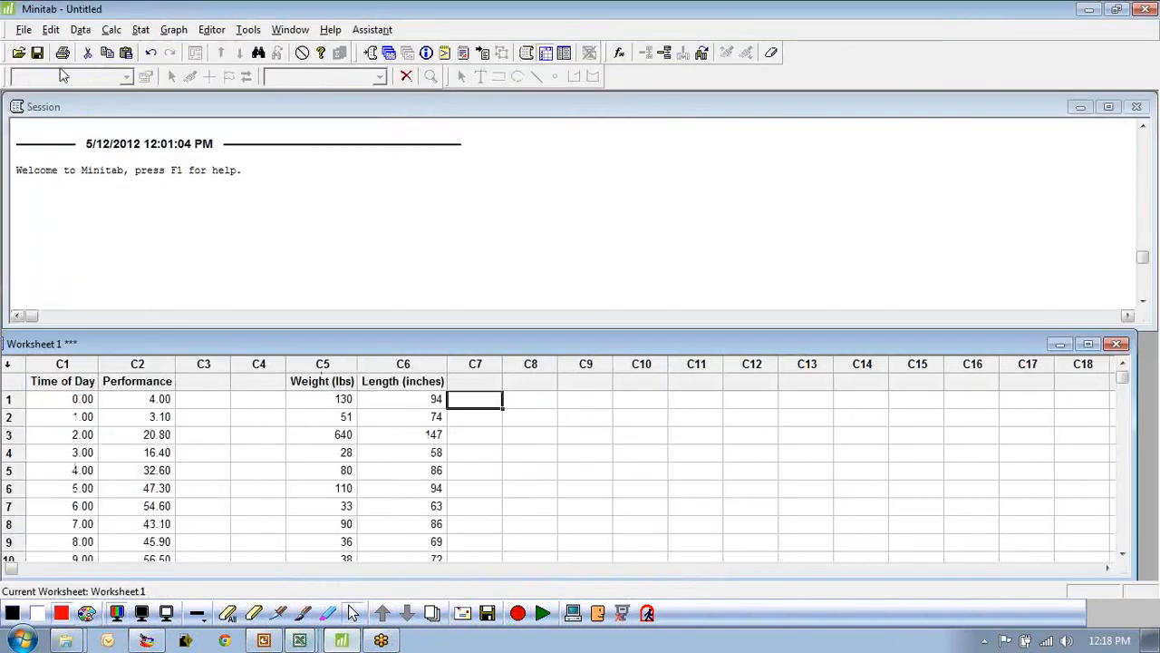
{"action": "left_click", "coordinate": [140, 30]}
{"action": "mouse_move", "coordinate": [159, 77]}
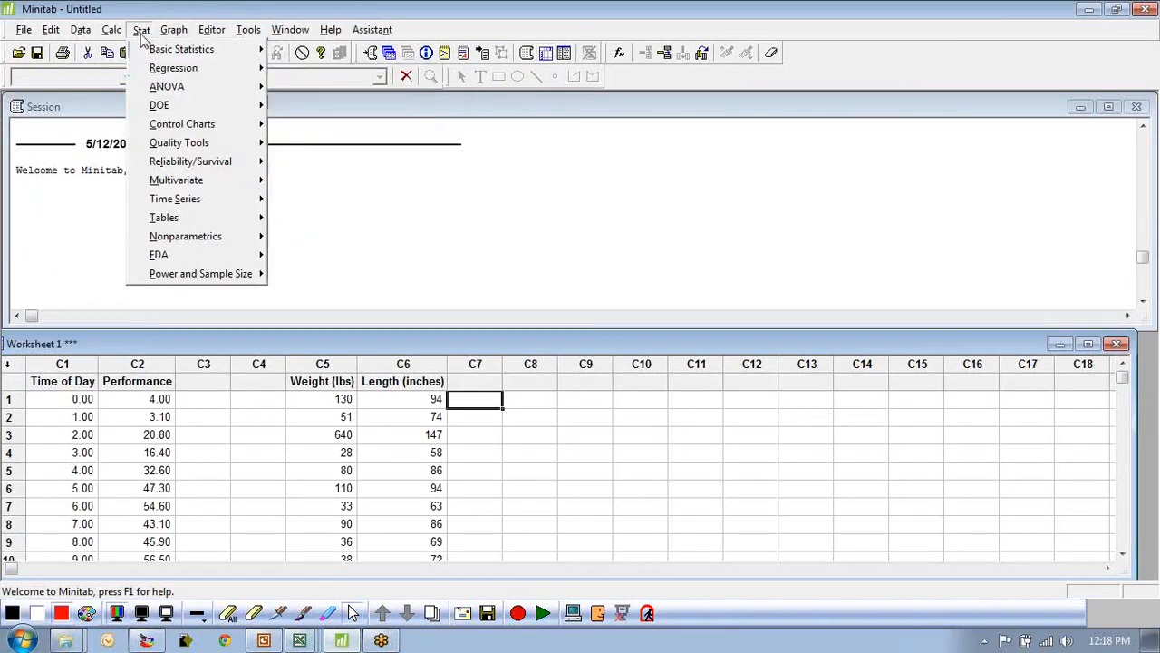
{"action": "left_click", "coordinate": [141, 30]}
{"action": "left_click", "coordinate": [477, 381]}
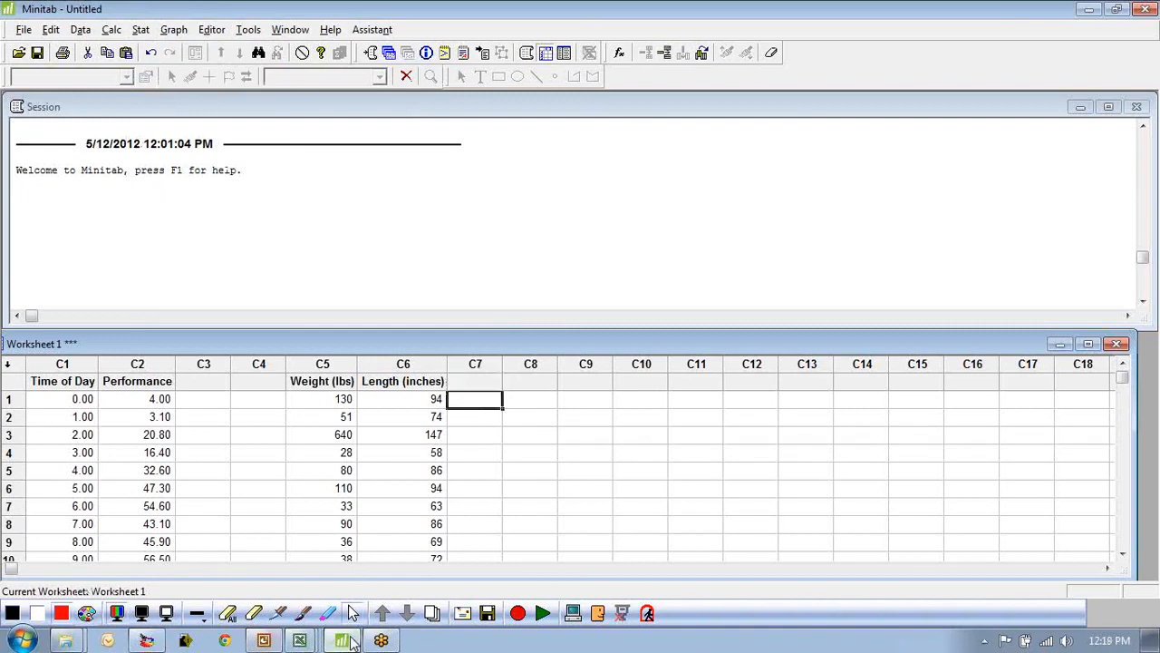
Switch to the Alligator.xls workbook and label column C as Length^2.
{"action": "mouse_move", "coordinate": [300, 640]}
{"action": "left_click", "coordinate": [263, 495]}
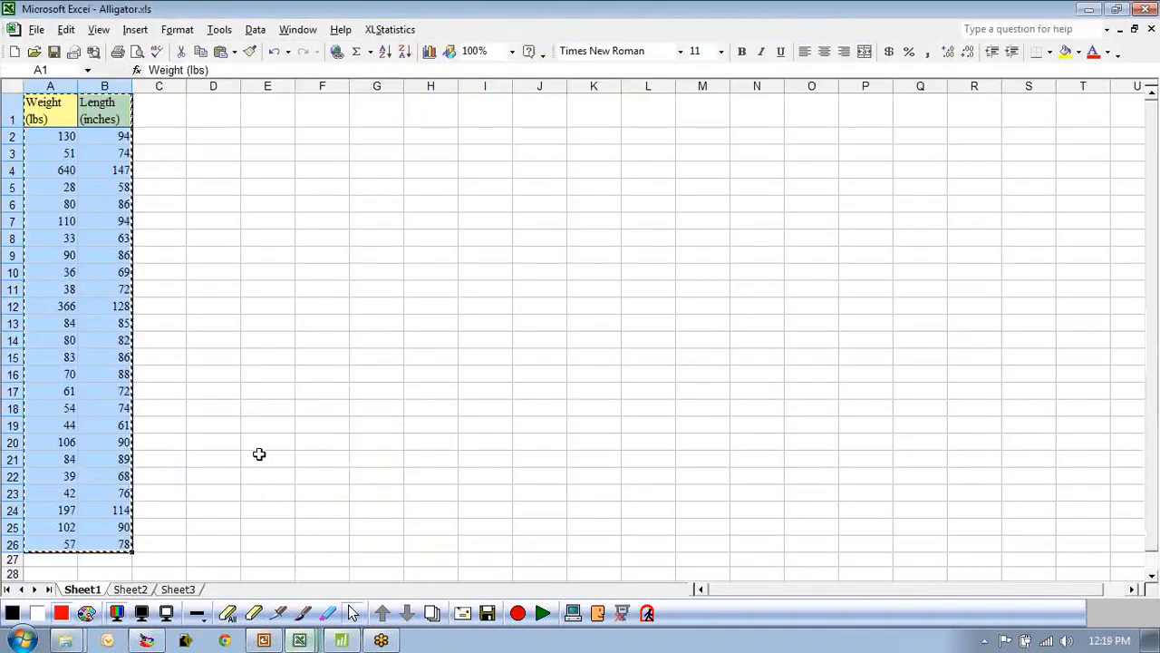
{"action": "left_click", "coordinate": [156, 109]}
{"action": "type", "text": "Length^2"}
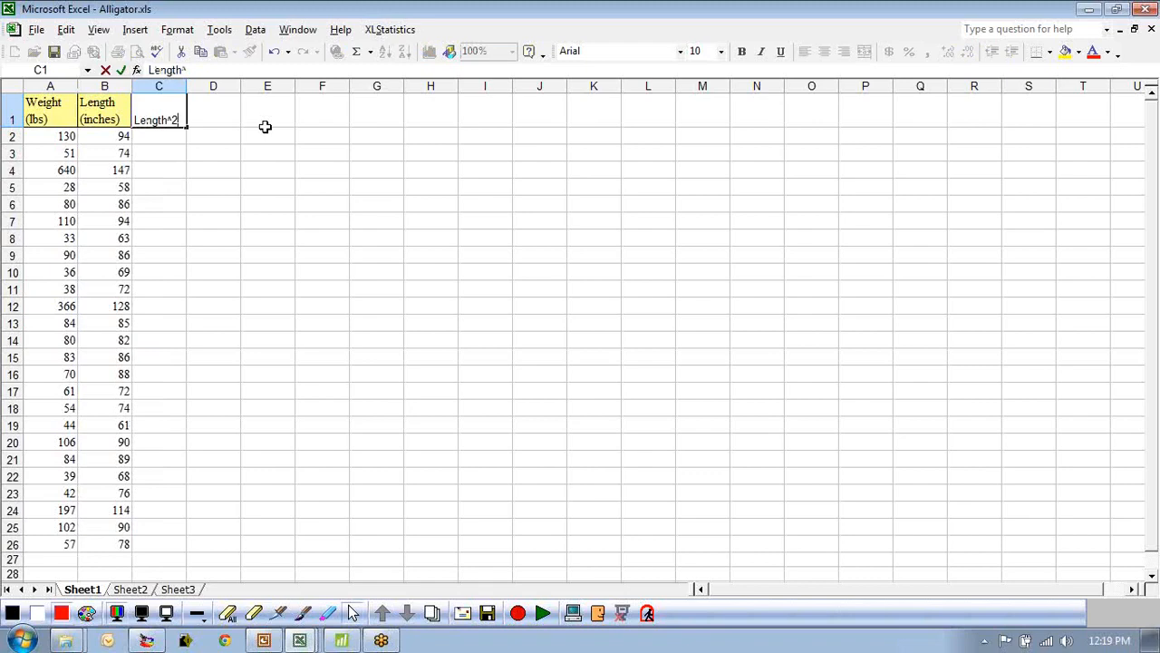
{"action": "key", "text": "Return"}
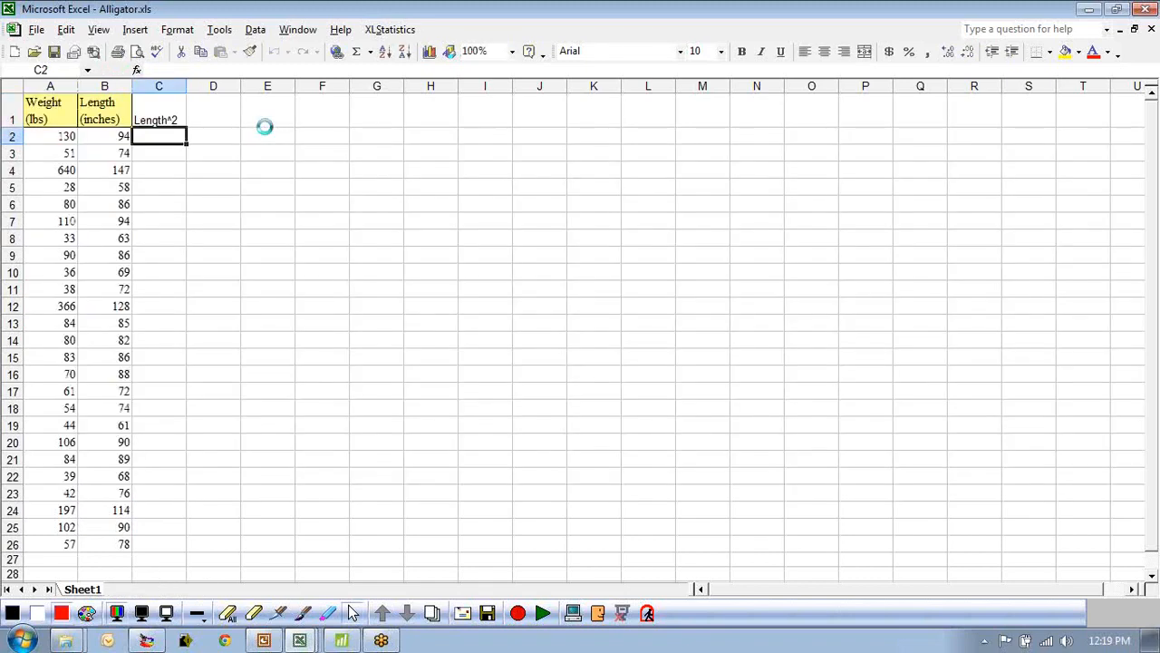
Enter the formula =B2*B2 in C2 and fill it down through row 26.
{"action": "type", "text": "="}
{"action": "left_click", "coordinate": [105, 138]}
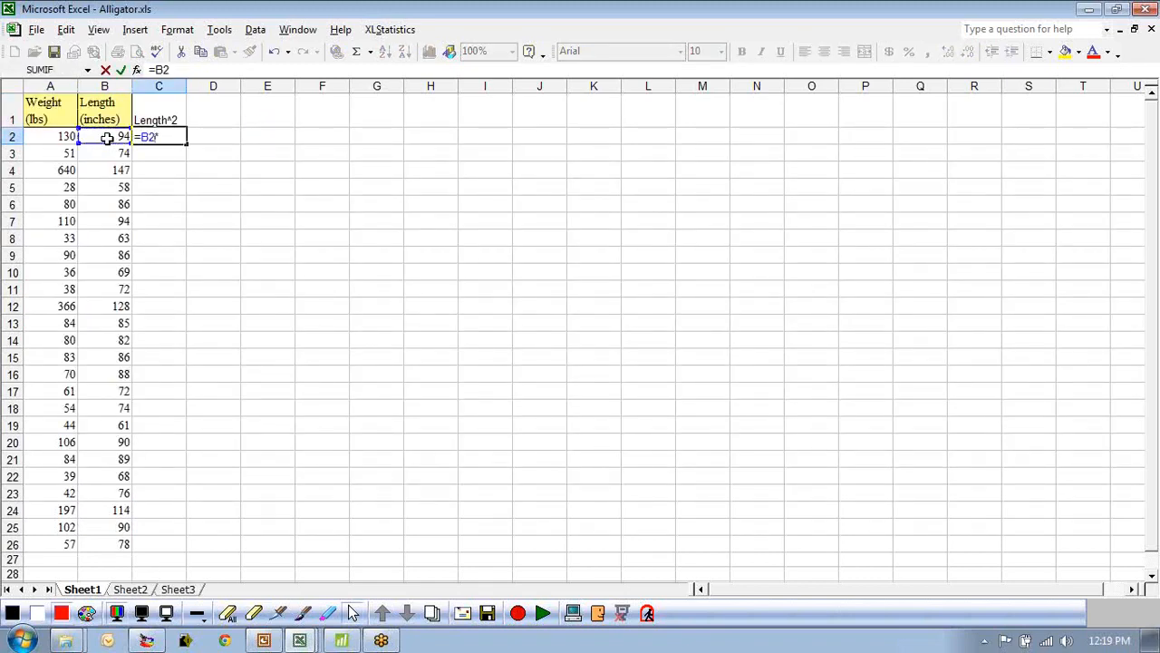
{"action": "key", "text": "Return"}
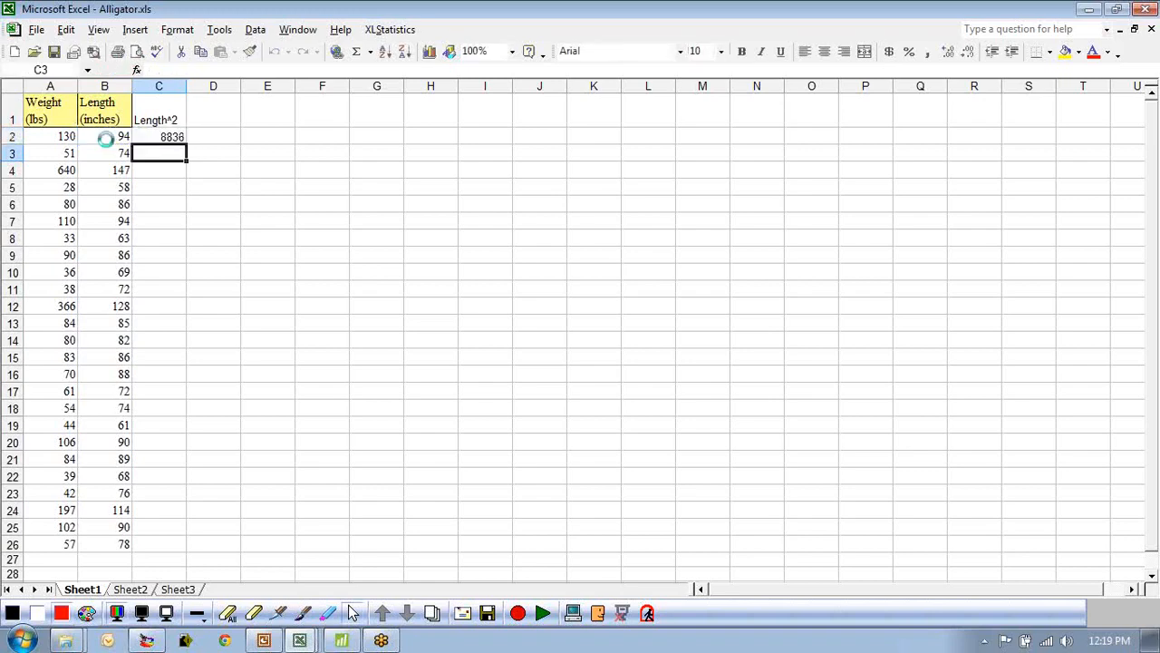
{"action": "left_click", "coordinate": [174, 138]}
{"action": "double_click", "coordinate": [188, 143]}
Widen column C and center-align its contents.
{"action": "left_click", "coordinate": [171, 140]}
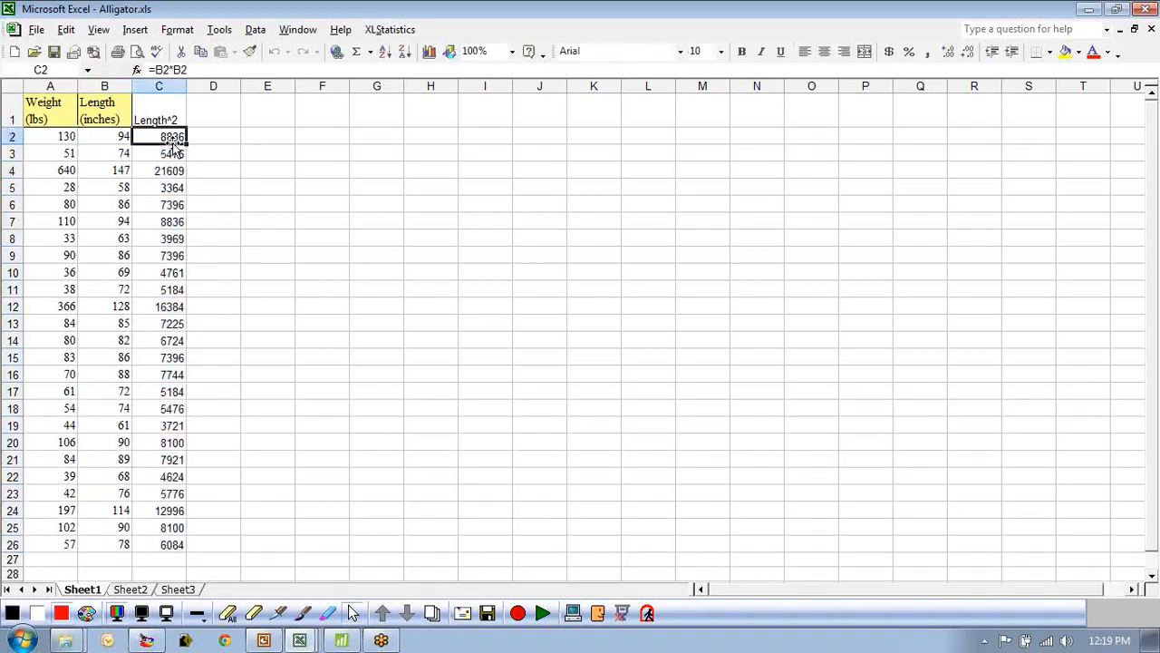
{"action": "left_click", "coordinate": [177, 120]}
{"action": "left_click_drag", "start_coordinate": [188, 87], "coordinate": [213, 86]}
{"action": "left_click", "coordinate": [228, 111]}
{"action": "left_click", "coordinate": [173, 86]}
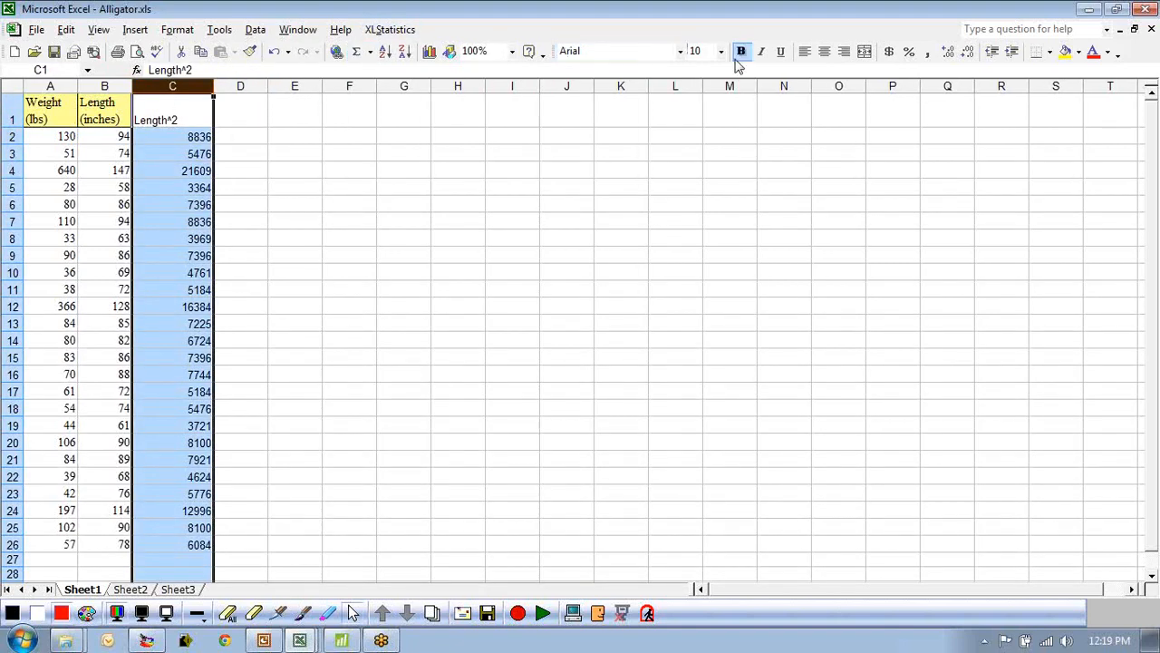
{"action": "left_click", "coordinate": [824, 50]}
{"action": "left_click", "coordinate": [453, 187]}
Label column D as Length^3.
{"action": "left_click", "coordinate": [234, 111]}
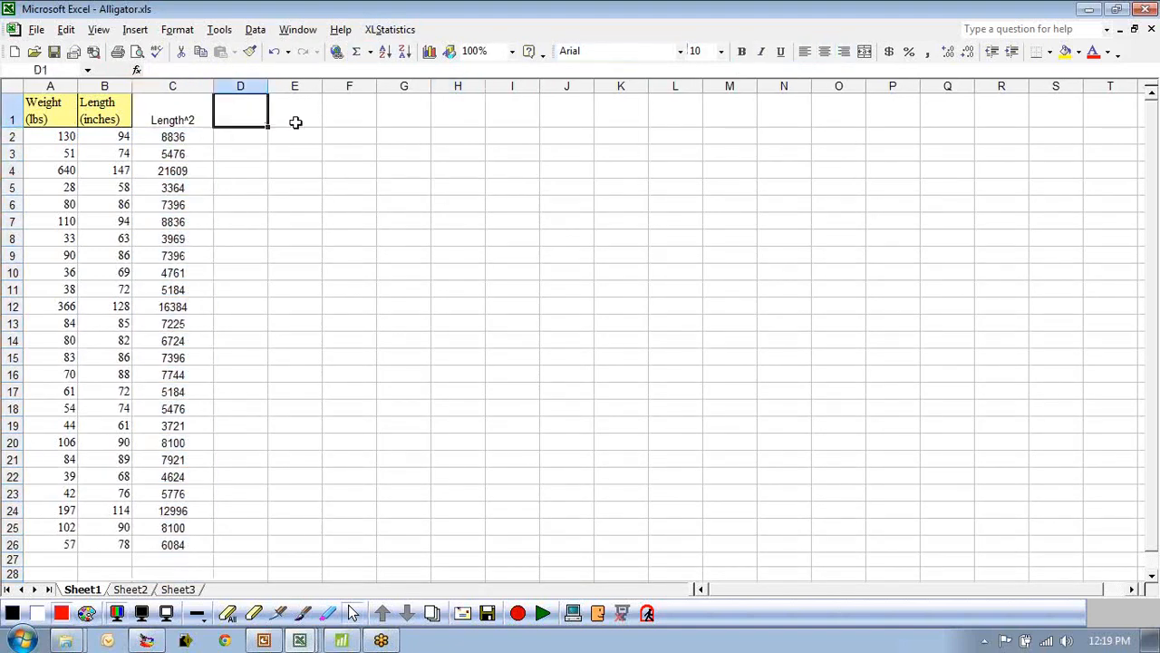
{"action": "type", "text": "L"}
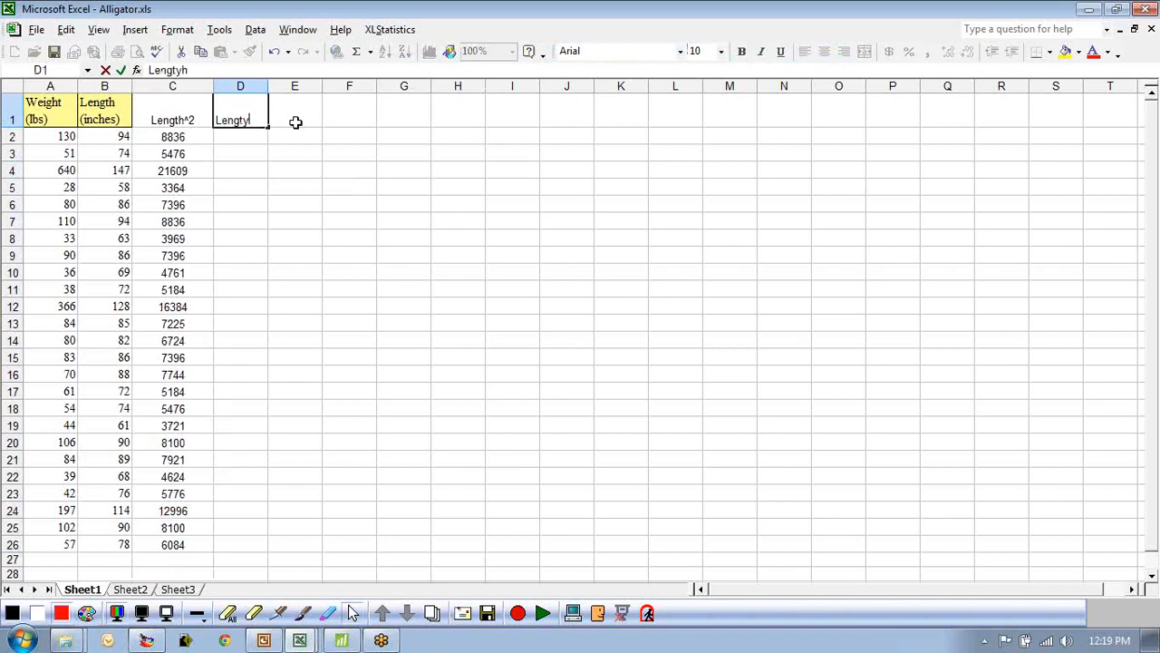
{"action": "type", "text": "ength^3"}
{"action": "key", "text": "Return"}
Enter the formula =B2*B2*B2 in D2 and fill it down through row 26.
{"action": "type", "text": "="}
{"action": "left_click", "coordinate": [111, 137]}
{"action": "type", "text": "*"}
{"action": "left_click", "coordinate": [111, 136]}
{"action": "type", "text": "*"}
{"action": "left_click", "coordinate": [302, 219]}
{"action": "left_click", "coordinate": [110, 137]}
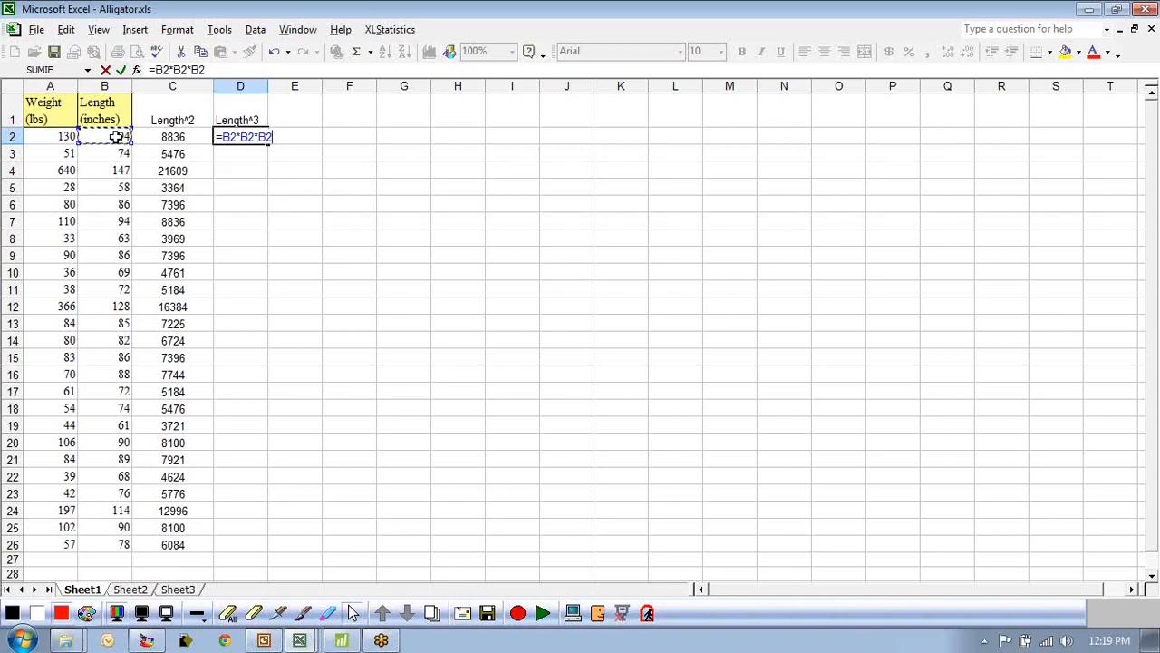
{"action": "key", "text": "Return"}
{"action": "left_click", "coordinate": [237, 134]}
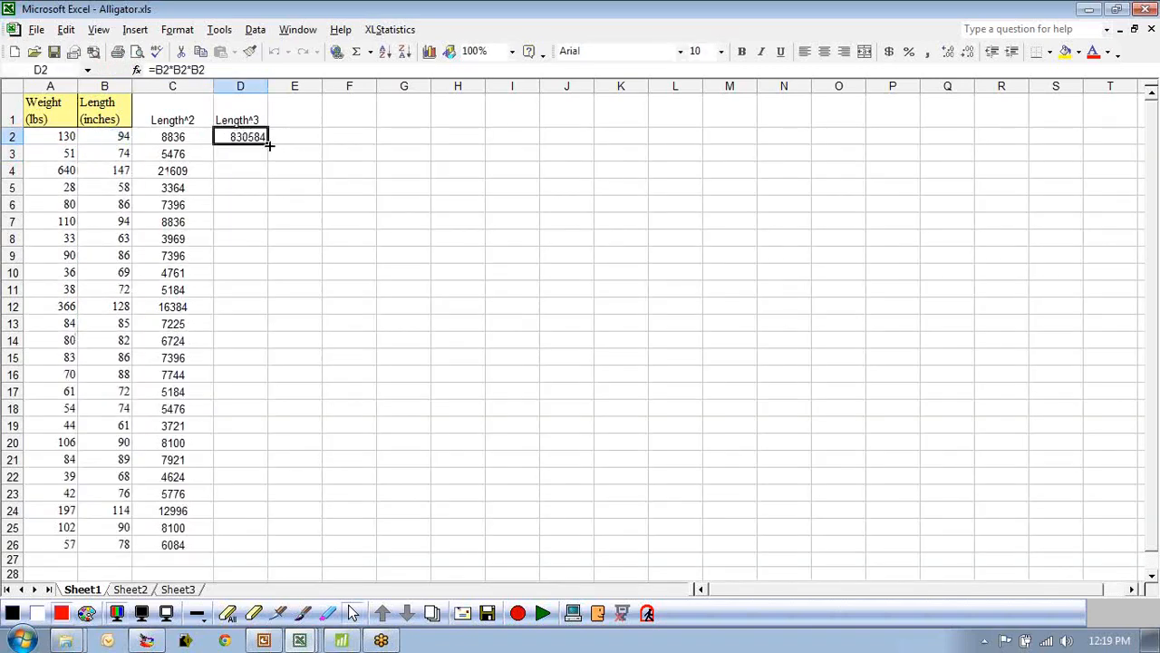
{"action": "double_click", "coordinate": [269, 145]}
Widen column D to fit the Length^3 values.
{"action": "left_click_drag", "start_coordinate": [269, 87], "coordinate": [316, 87]}
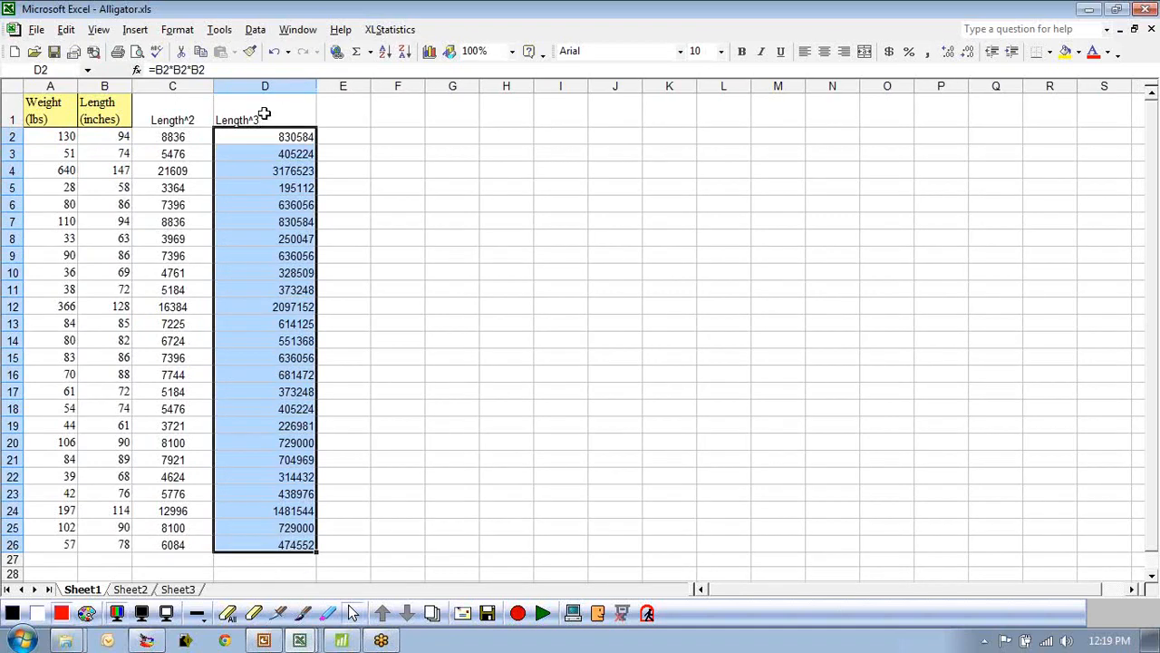
{"action": "left_click", "coordinate": [264, 114]}
{"action": "left_click", "coordinate": [265, 87]}
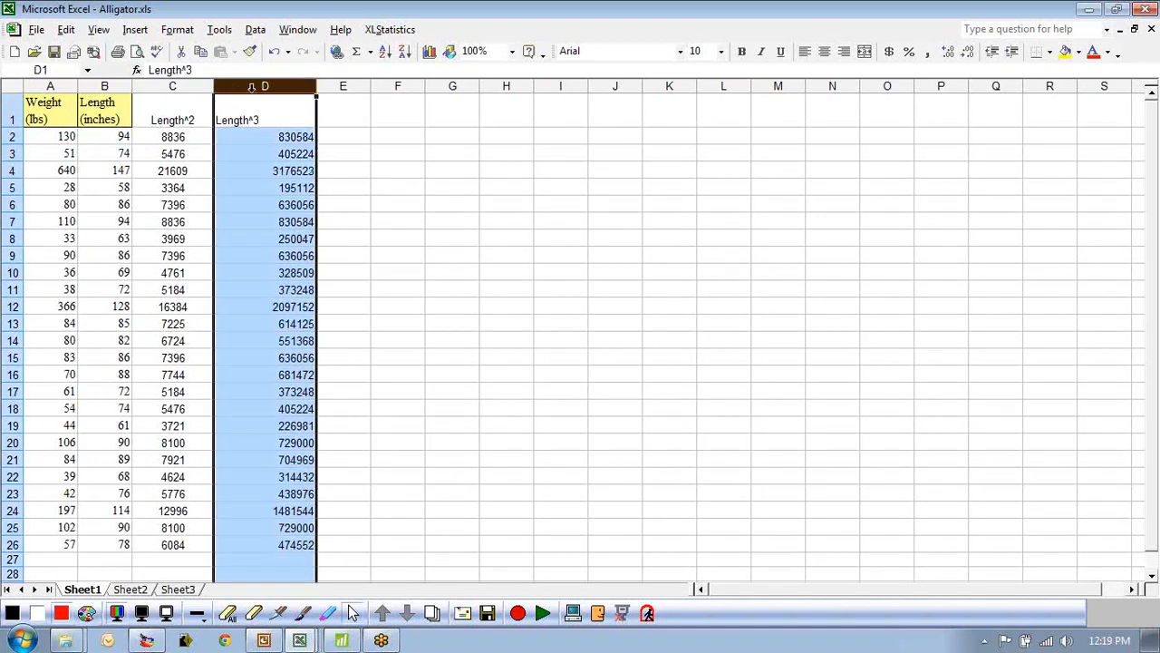
Copy the four columns A1:D26 and paste them into the Minitab worksheet at column C5.
{"action": "left_click_drag", "start_coordinate": [248, 112], "coordinate": [45, 114]}
{"action": "key", "text": "ctrl+shift+Down"}
{"action": "key", "text": "ctrl+c"}
{"action": "left_click", "coordinate": [341, 641]}
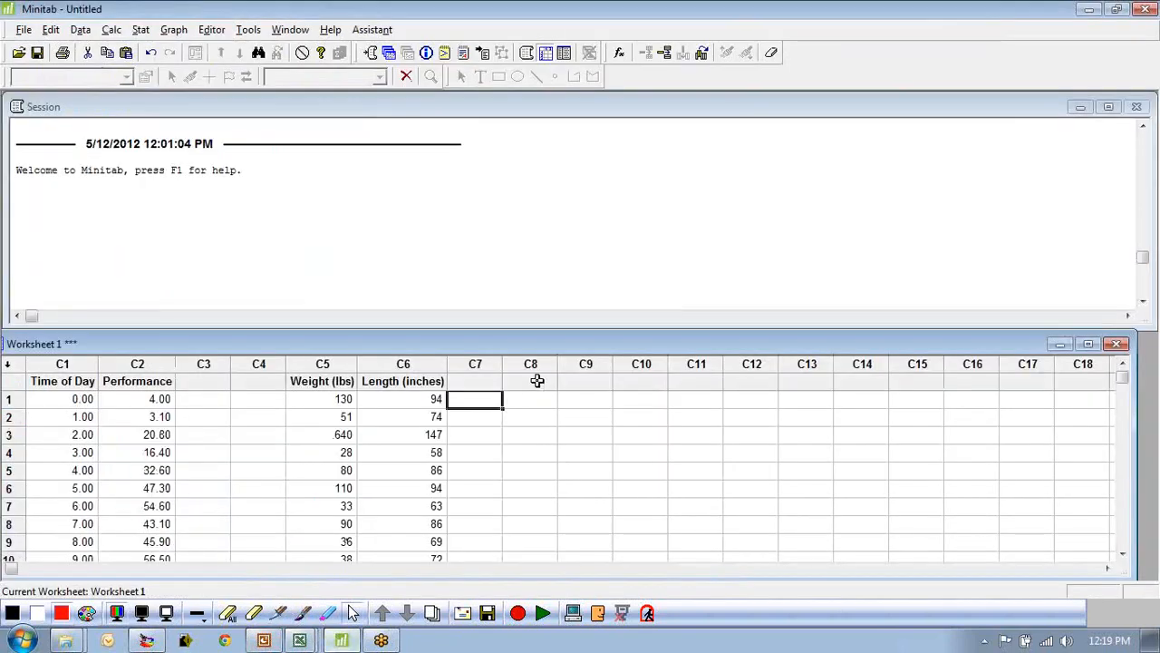
{"action": "right_click", "coordinate": [323, 381]}
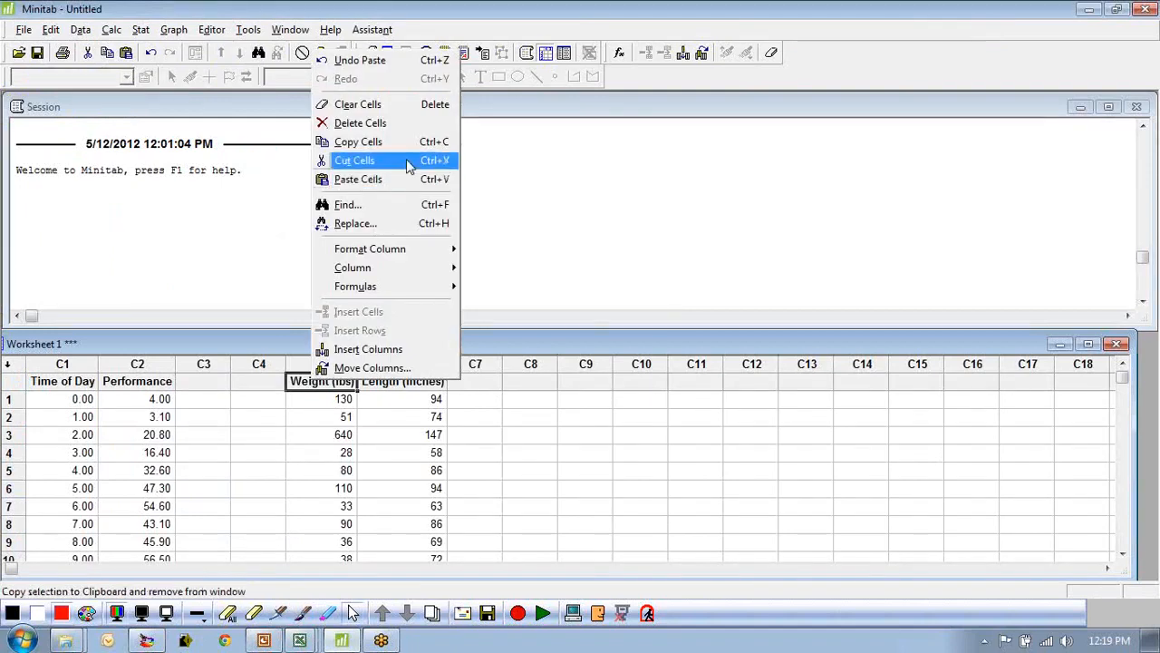
{"action": "left_click", "coordinate": [358, 179]}
{"action": "left_click", "coordinate": [535, 382]}
{"action": "left_click", "coordinate": [302, 382]}
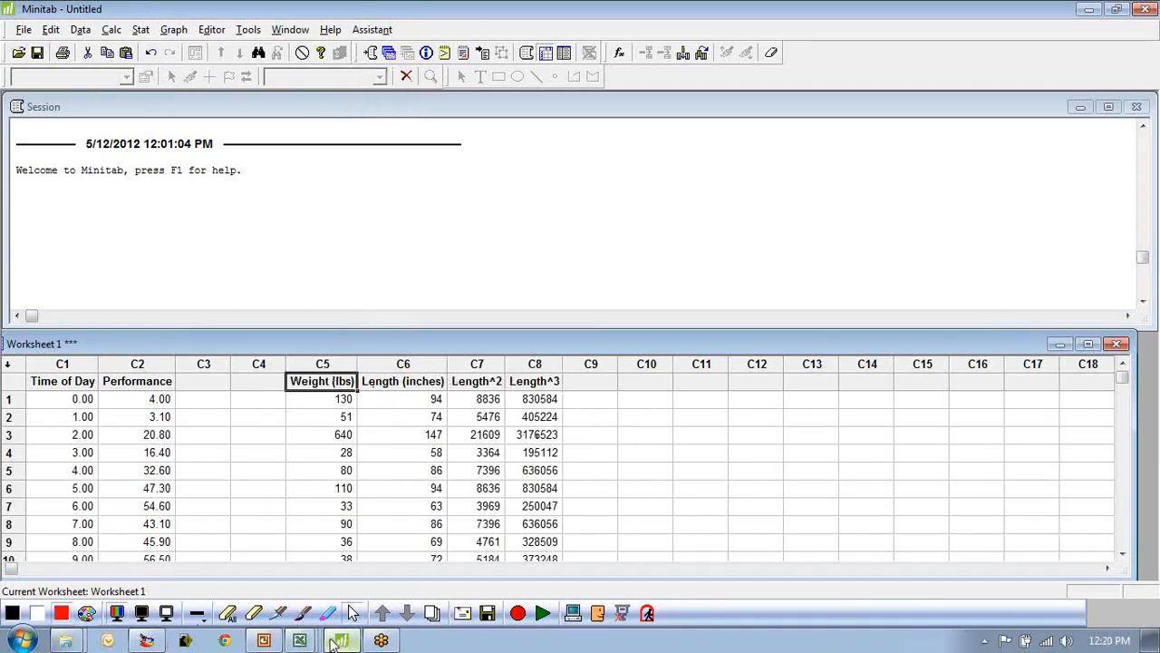
{"action": "mouse_move", "coordinate": [303, 642]}
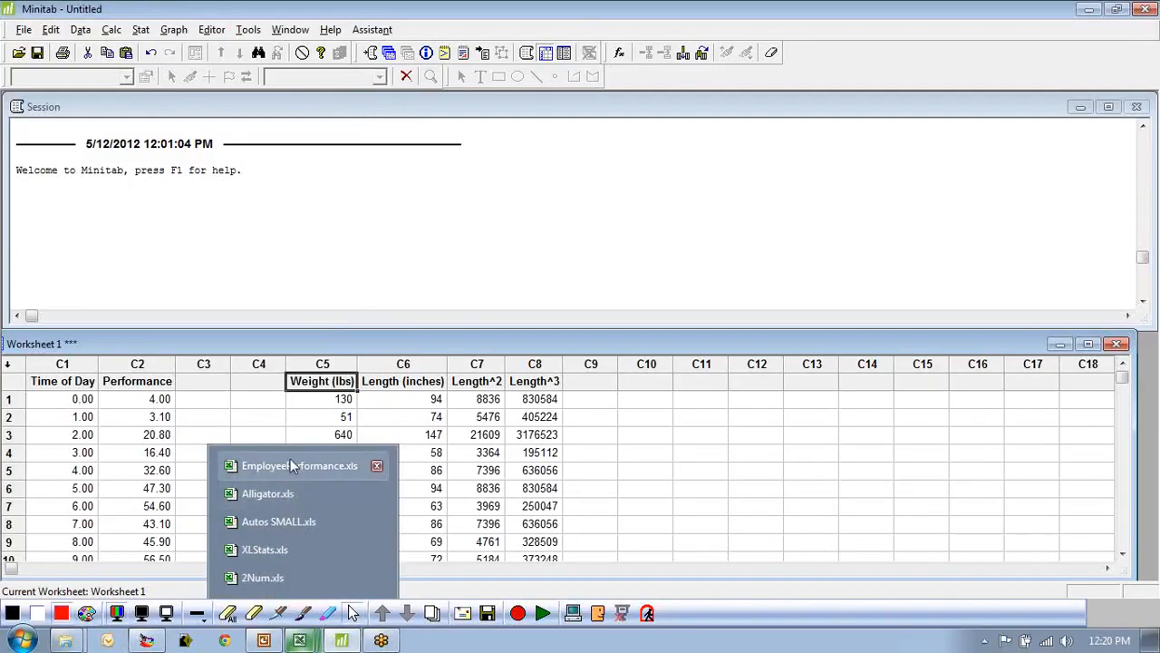
{"action": "left_click", "coordinate": [678, 485]}
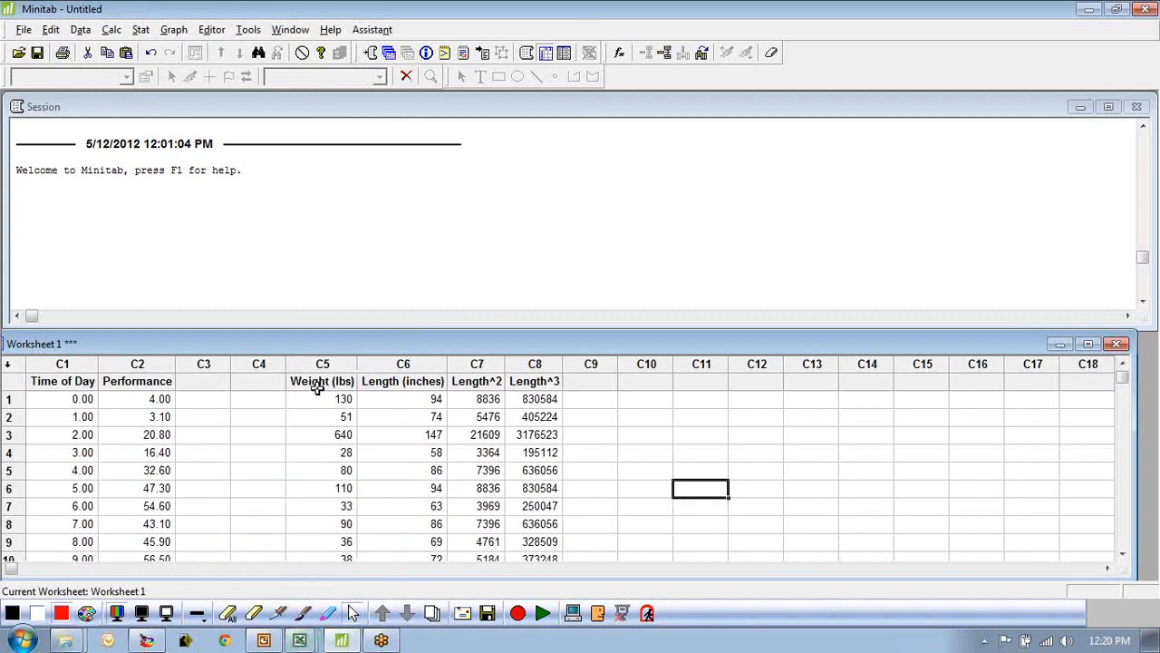
Run a regression of Weight (lbs) on Length (inches), Length^2 and Length^3.
{"action": "left_click", "coordinate": [142, 30]}
{"action": "mouse_move", "coordinate": [160, 67]}
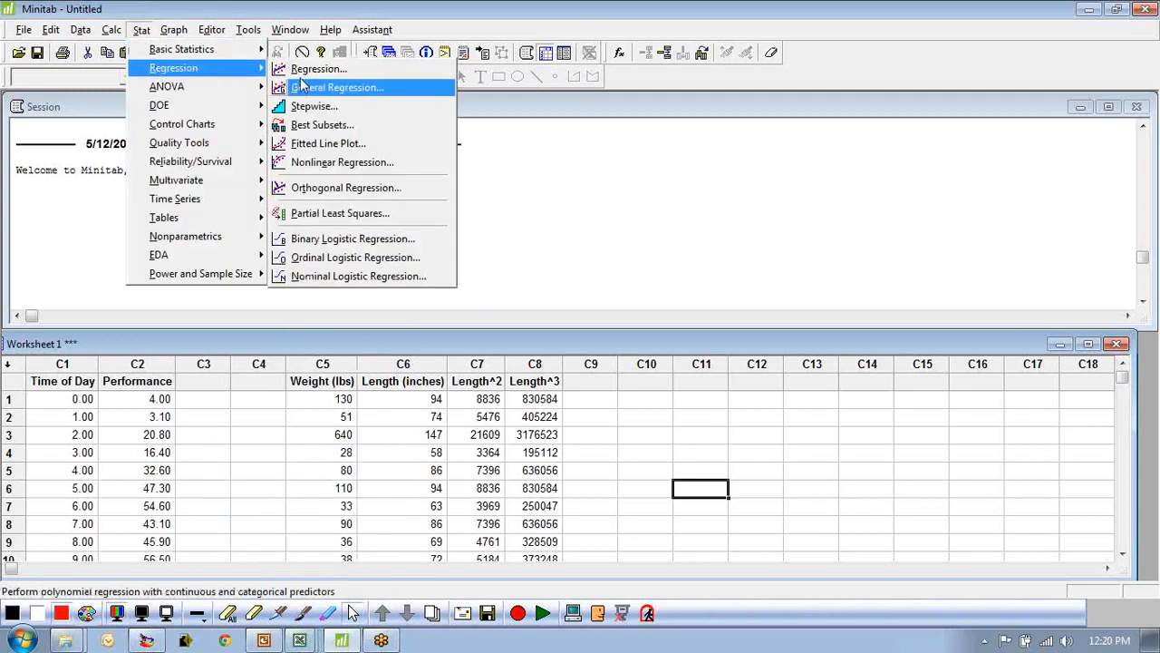
{"action": "left_click", "coordinate": [304, 68]}
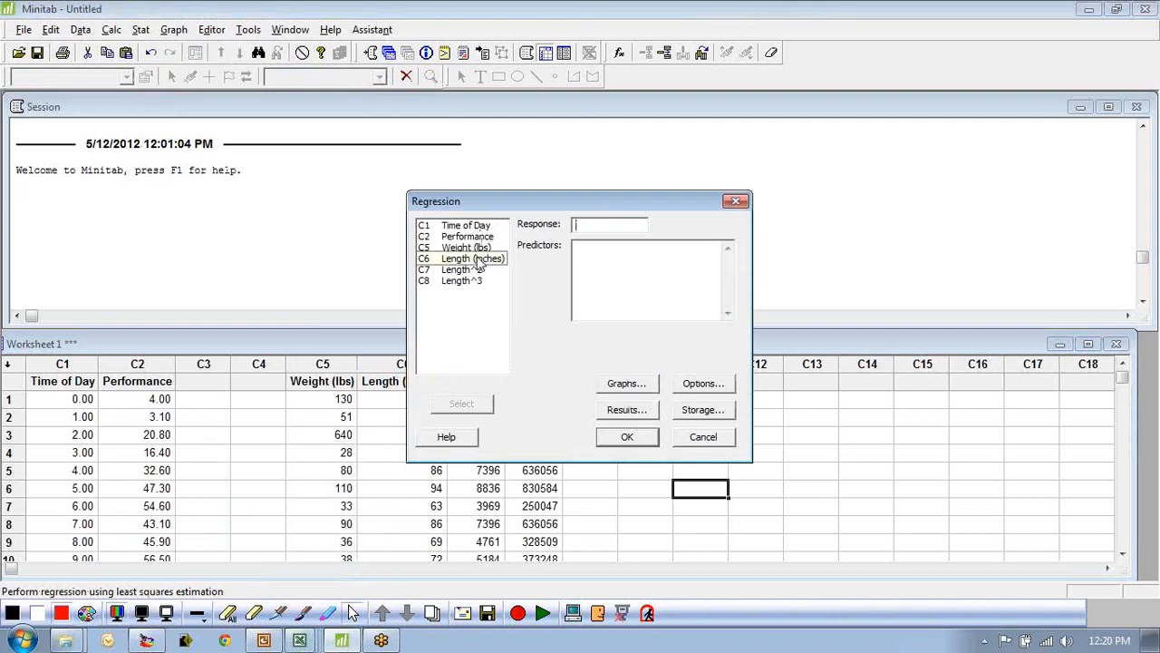
{"action": "double_click", "coordinate": [471, 249]}
{"action": "double_click", "coordinate": [465, 259]}
{"action": "double_click", "coordinate": [461, 269]}
{"action": "double_click", "coordinate": [461, 281]}
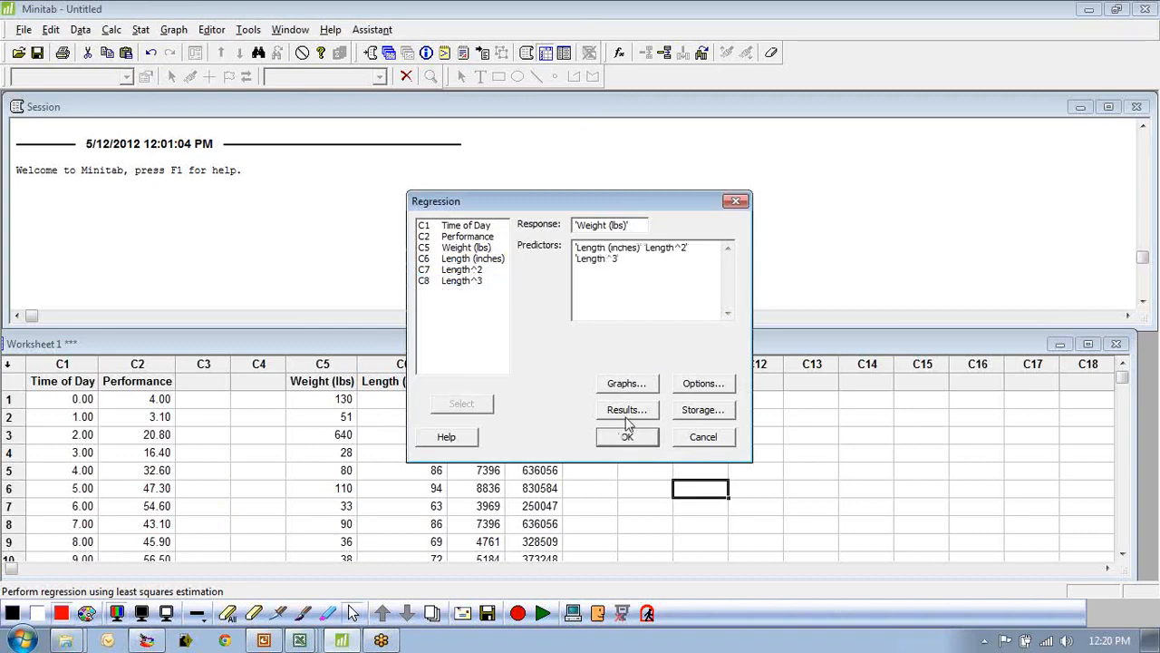
{"action": "left_click", "coordinate": [627, 384]}
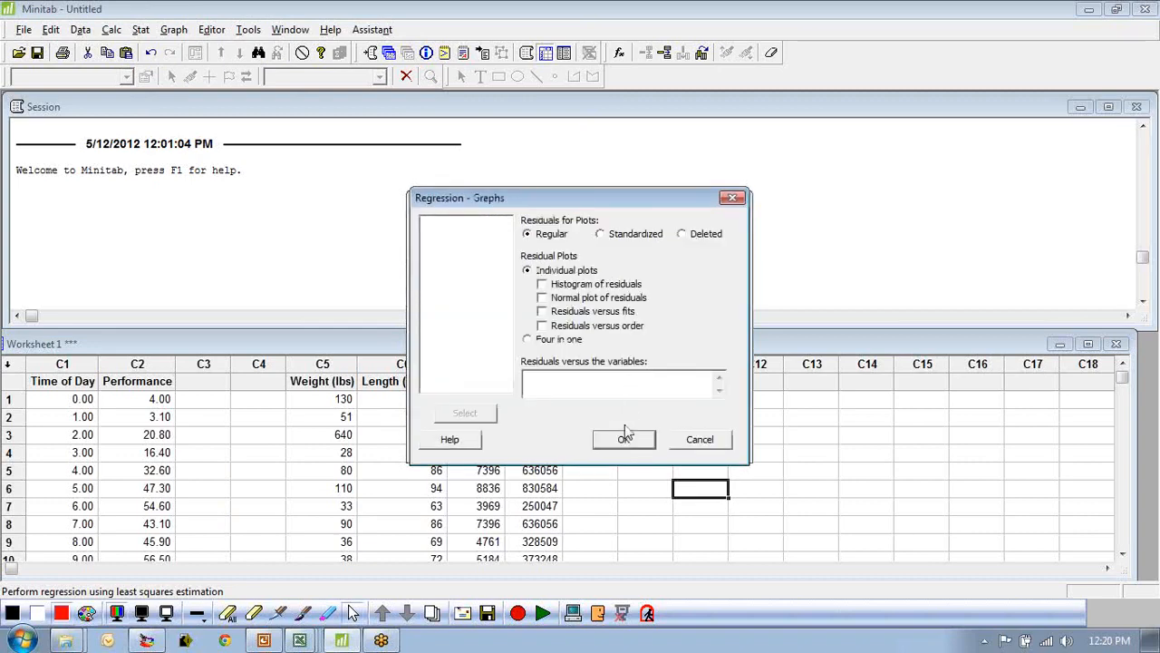
{"action": "left_click", "coordinate": [711, 448]}
{"action": "left_click", "coordinate": [640, 443]}
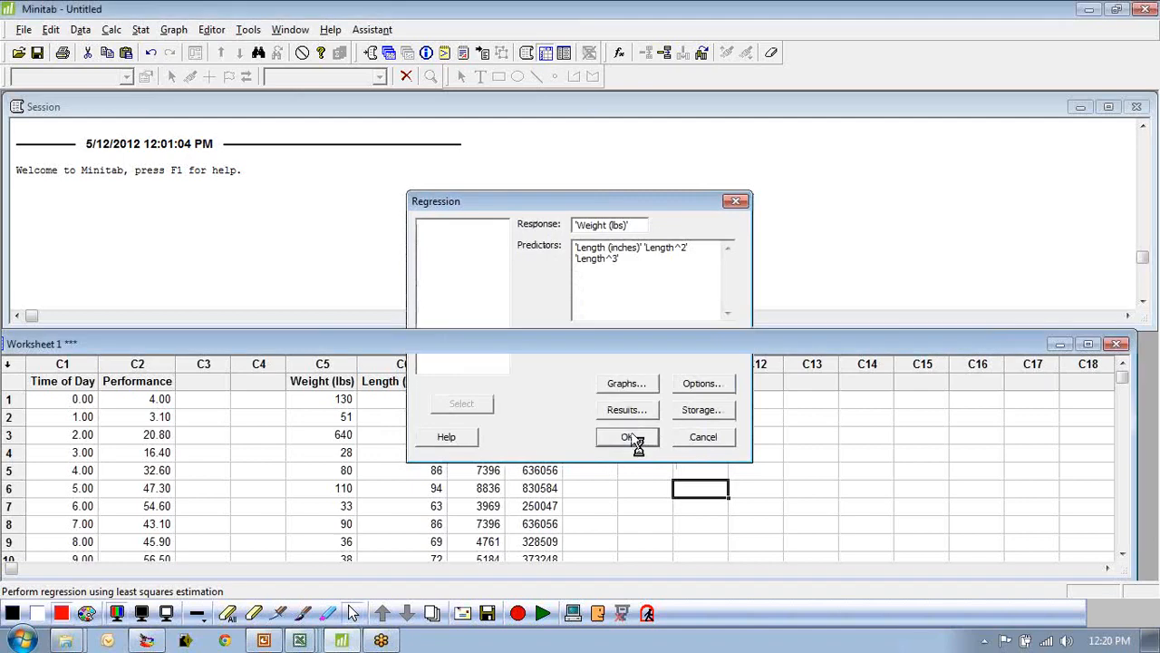
Examine the regression equation, coefficients and R-Sq in the maximized session output, then return to the 2NFF.xls workbook.
{"action": "left_click", "coordinate": [1108, 107]}
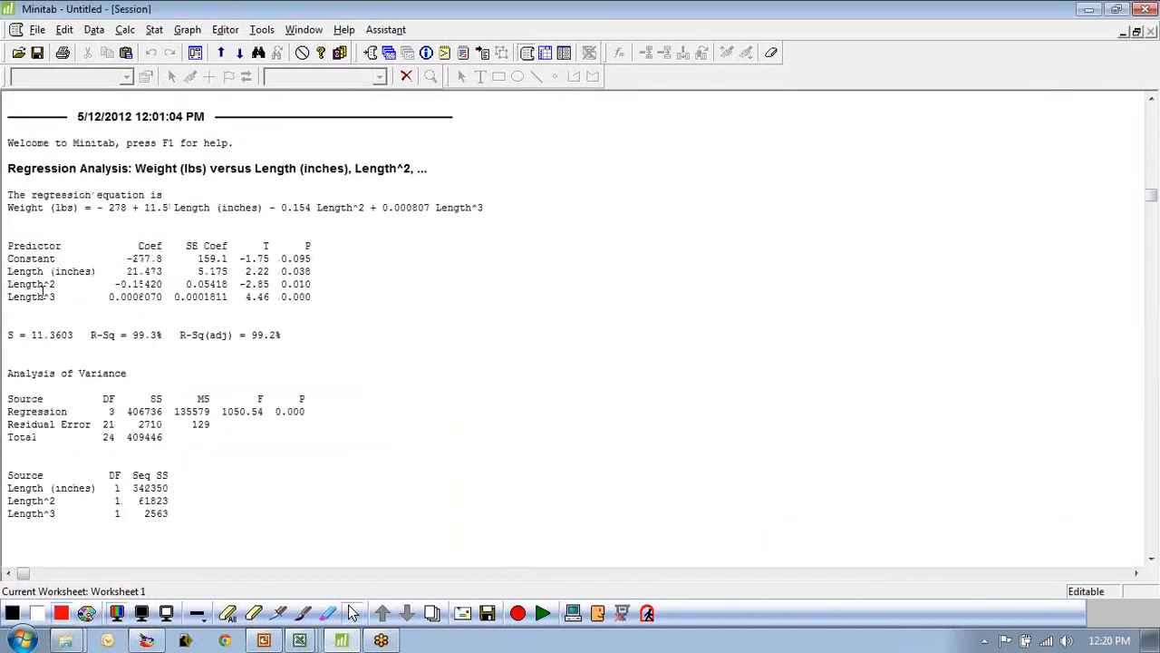
{"action": "left_click_drag", "start_coordinate": [314, 272], "coordinate": [317, 301]}
{"action": "left_click_drag", "start_coordinate": [9, 283], "coordinate": [121, 311]}
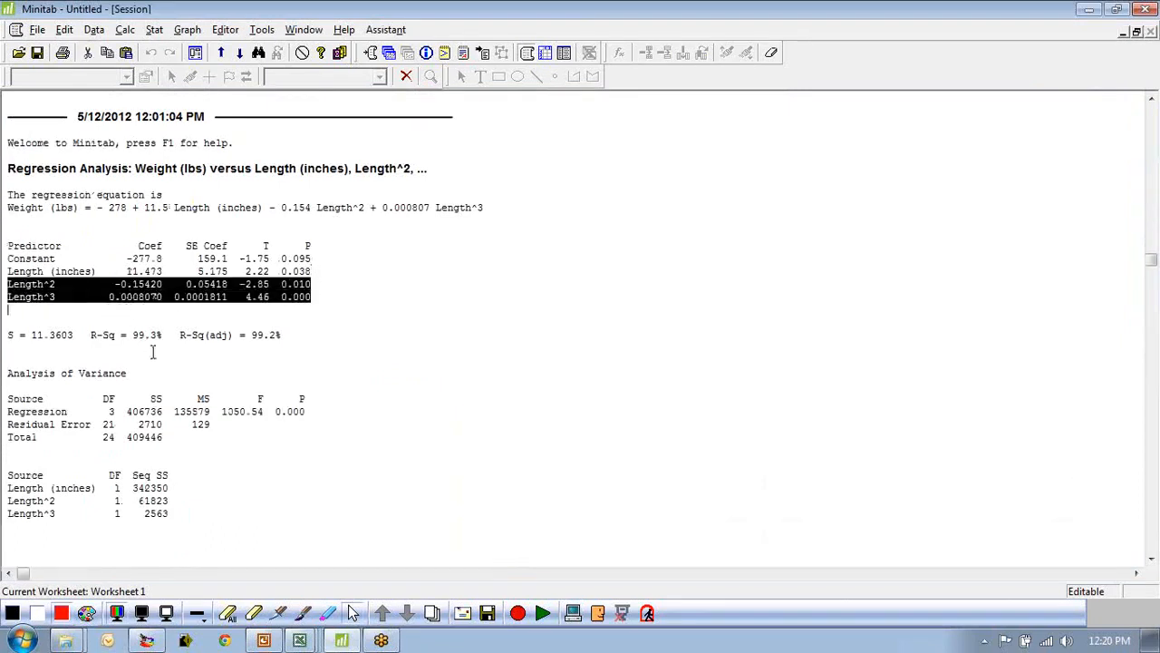
{"action": "left_click", "coordinate": [176, 334]}
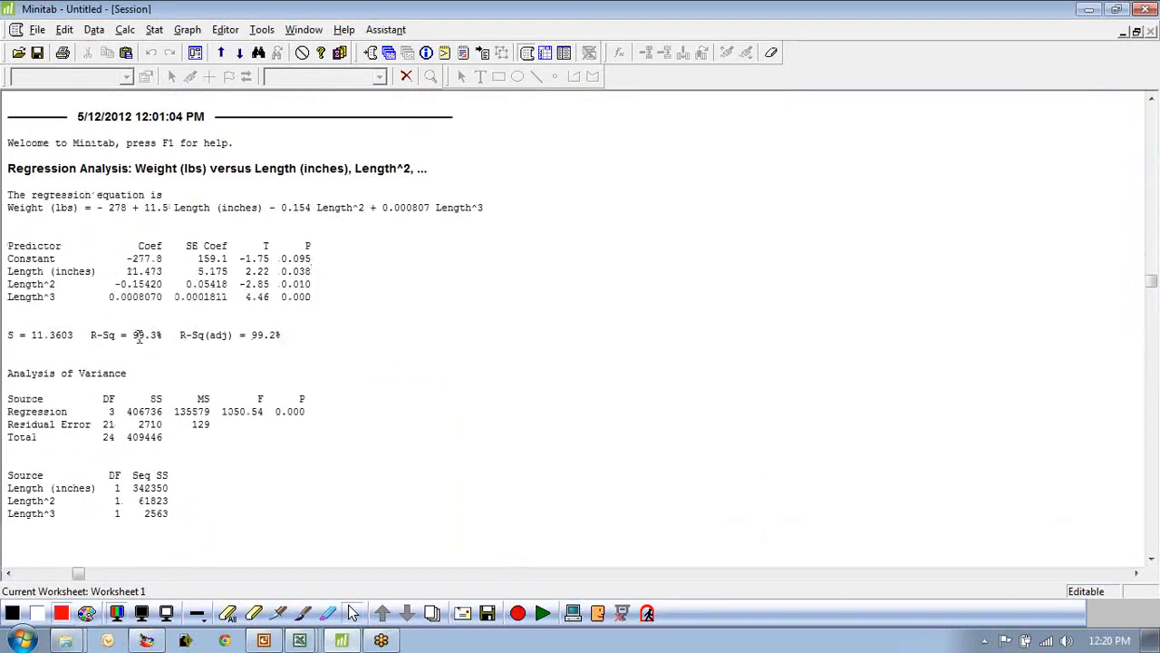
{"action": "left_click_drag", "start_coordinate": [6, 206], "coordinate": [241, 225]}
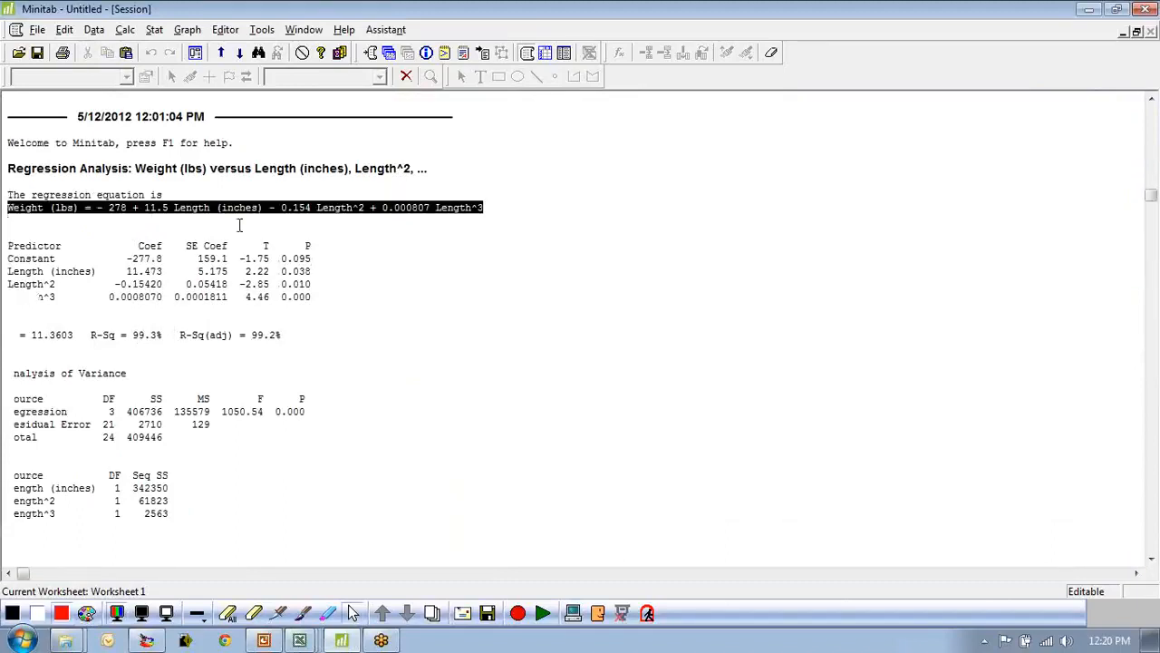
{"action": "left_click", "coordinate": [107, 208]}
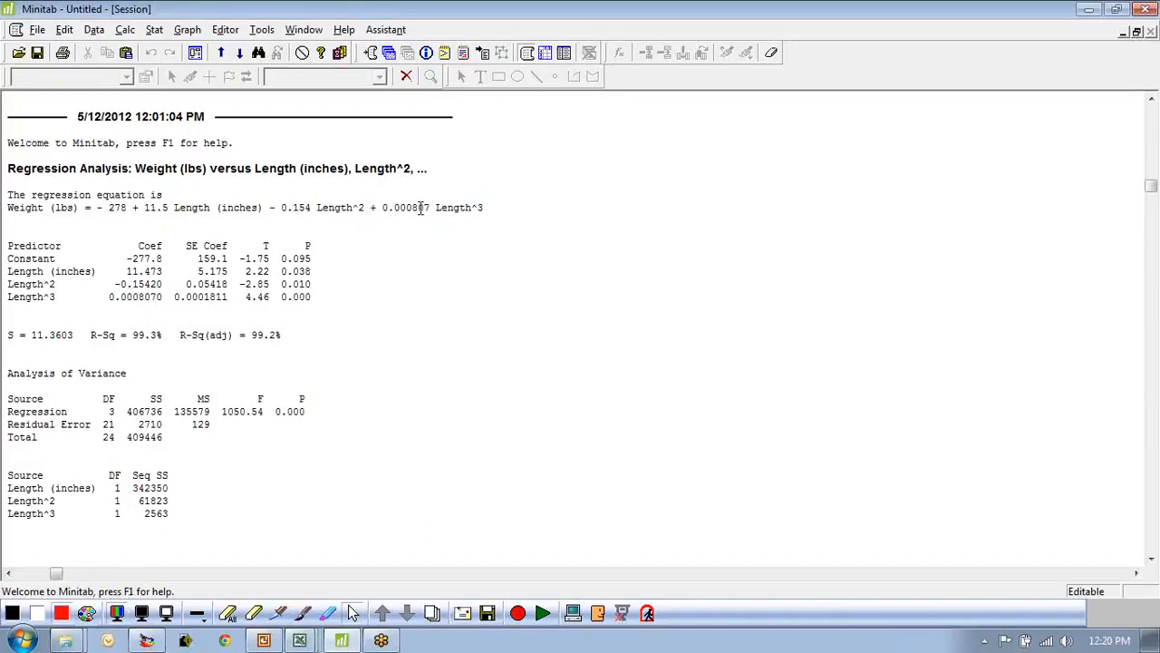
{"action": "left_click", "coordinate": [1137, 32]}
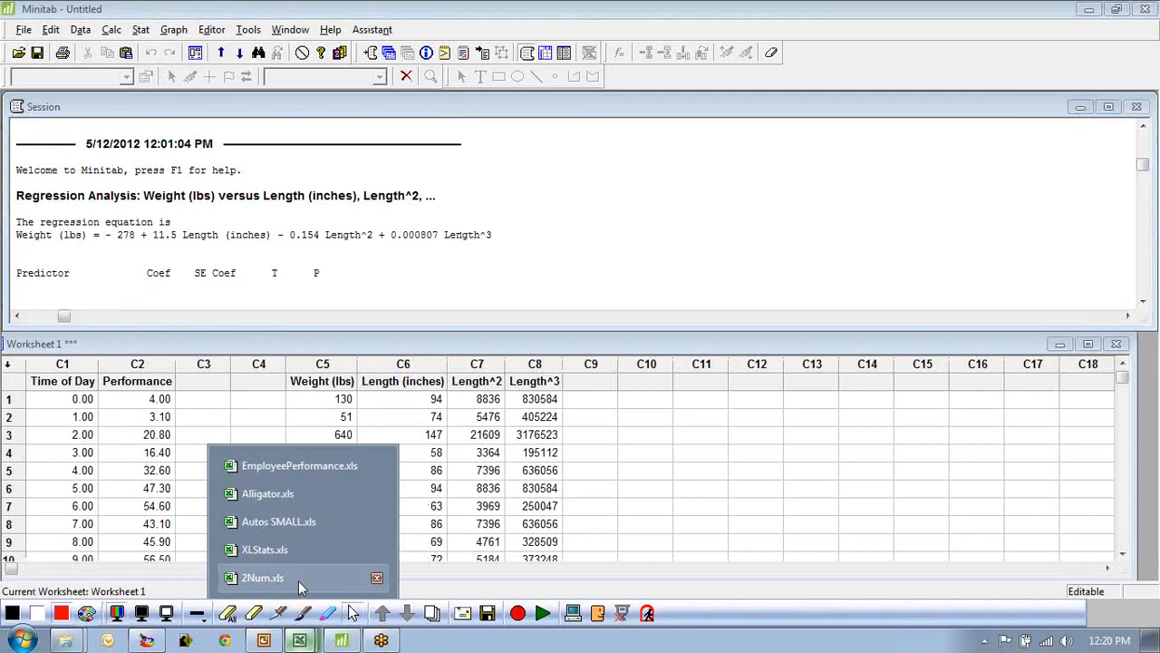
{"action": "left_click", "coordinate": [298, 581]}
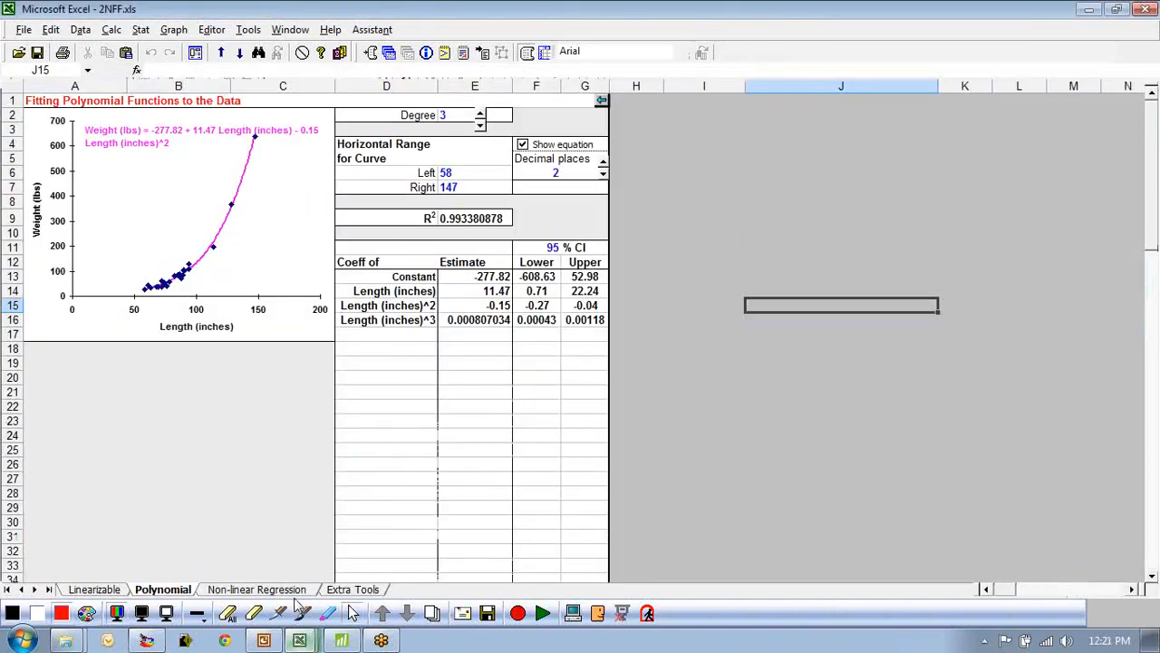
Compare the Estimate coefficients on the Polynomial sheet with the coefficients in the Minitab regression equation.
{"action": "left_click", "coordinate": [466, 322]}
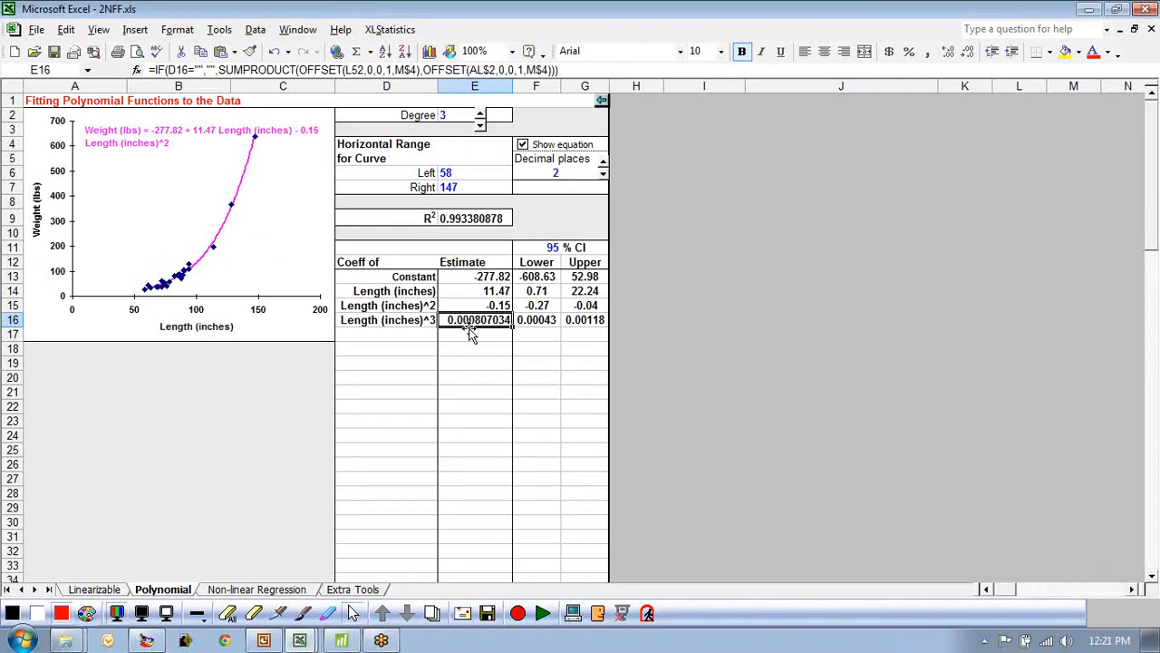
{"action": "left_click", "coordinate": [487, 308]}
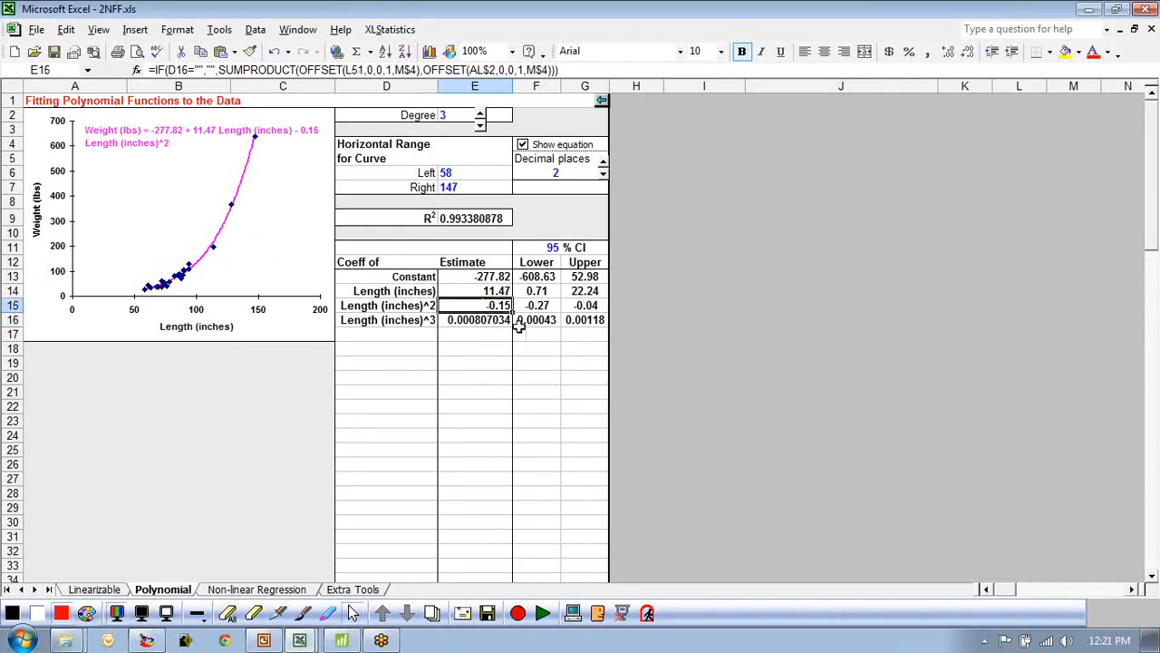
{"action": "left_click", "coordinate": [485, 291]}
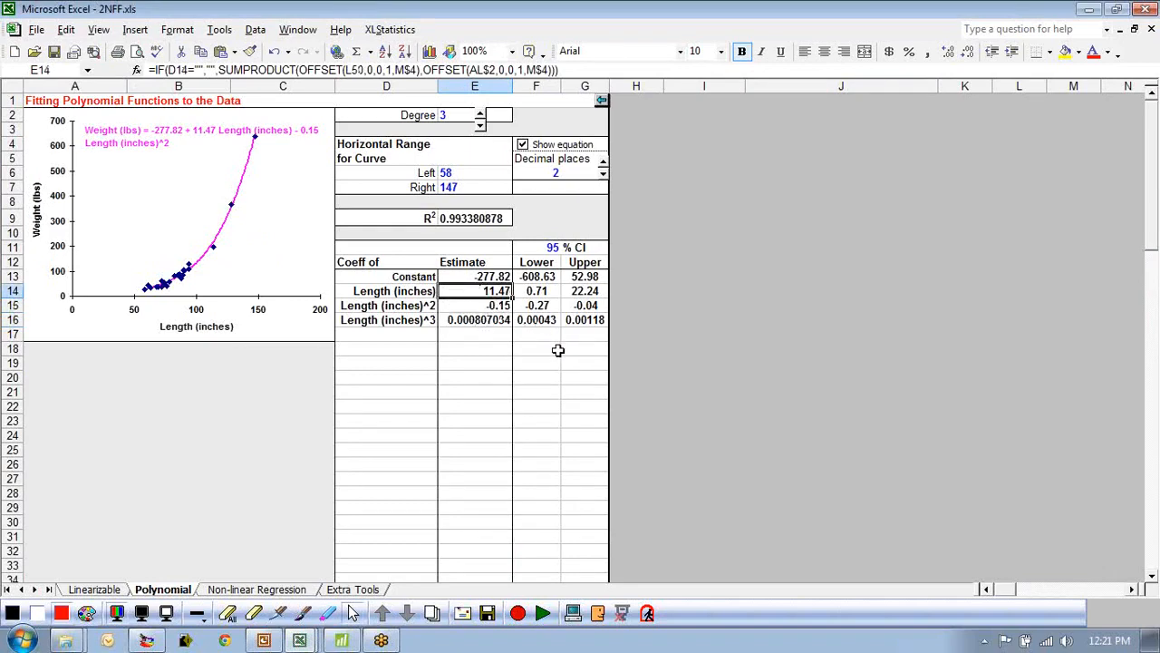
{"action": "left_click", "coordinate": [501, 278]}
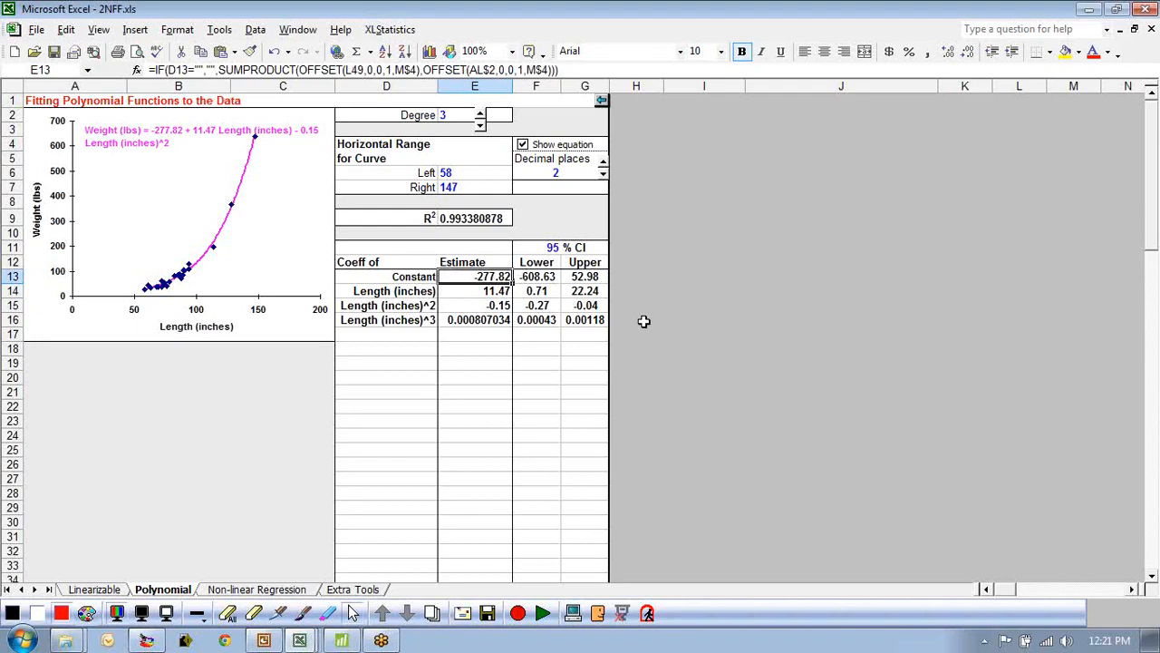
{"action": "left_click", "coordinate": [341, 641]}
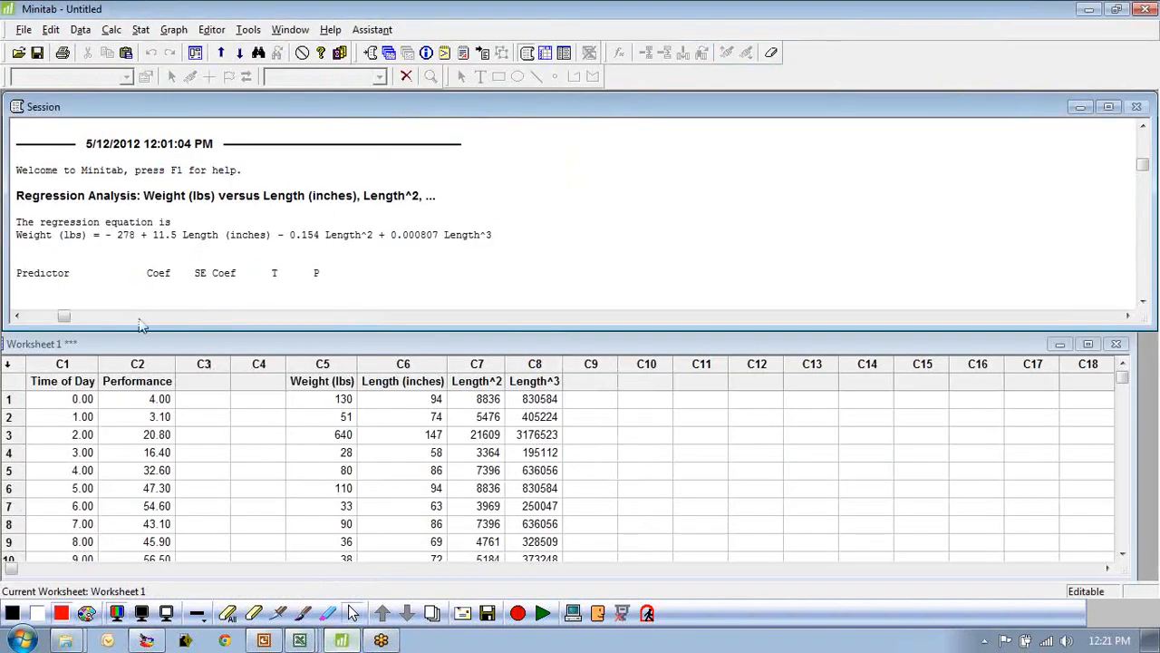
{"action": "left_click_drag", "start_coordinate": [116, 235], "coordinate": [134, 235]}
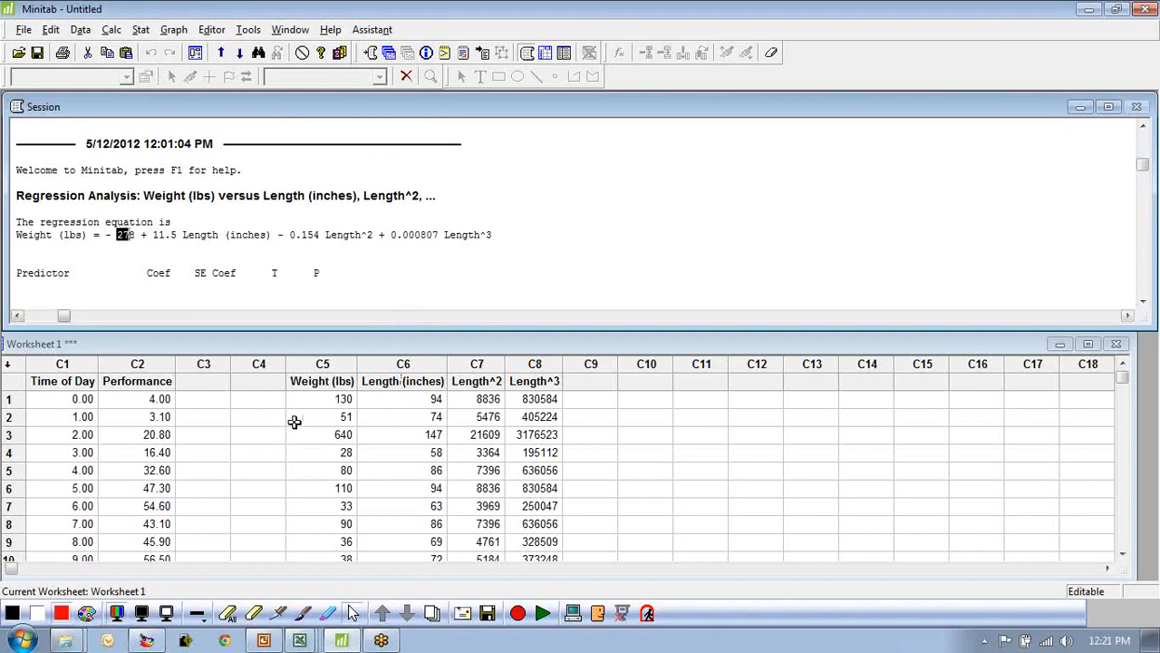
{"action": "left_click_drag", "start_coordinate": [313, 381], "coordinate": [497, 390]}
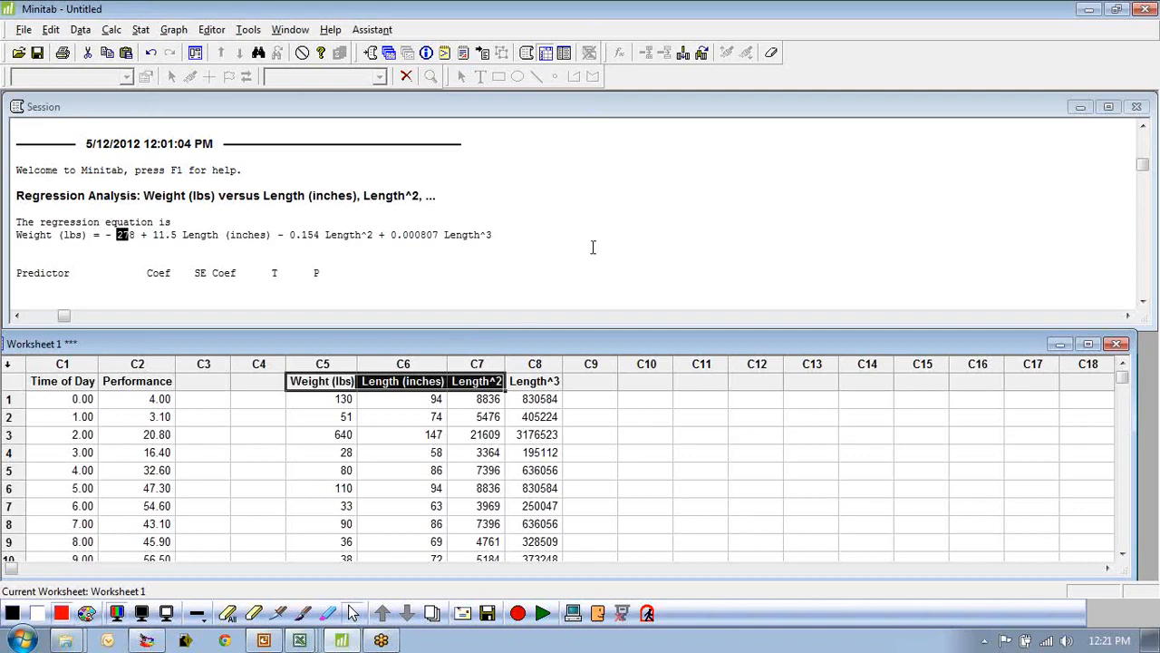
{"action": "left_click", "coordinate": [808, 399]}
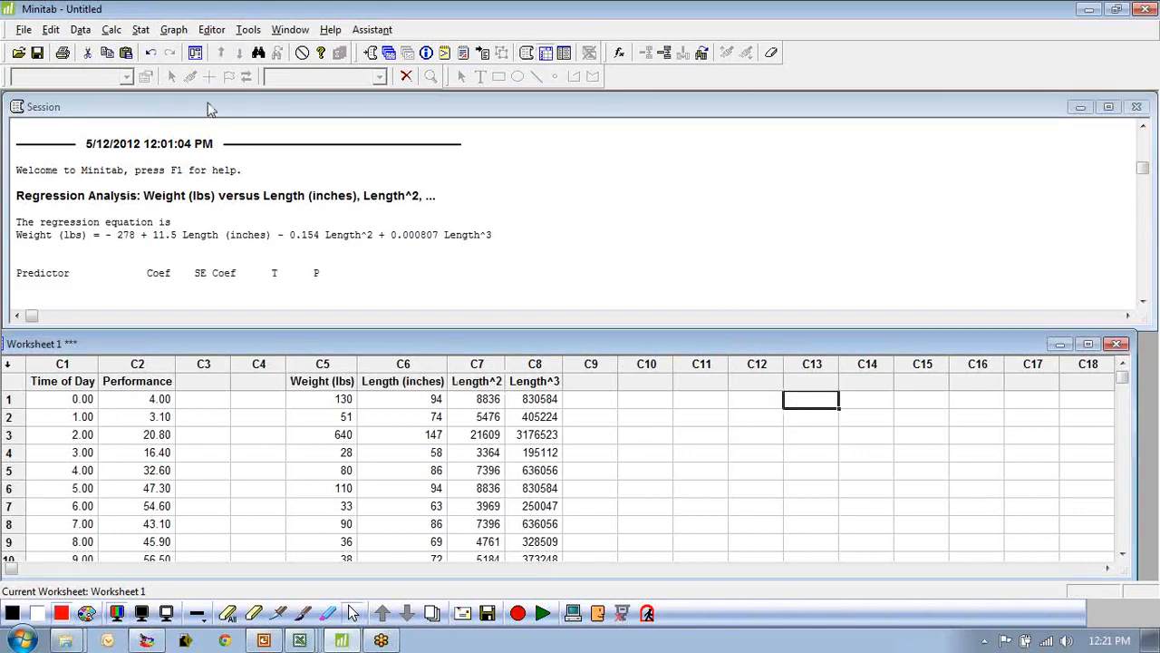
{"action": "left_click", "coordinate": [141, 30]}
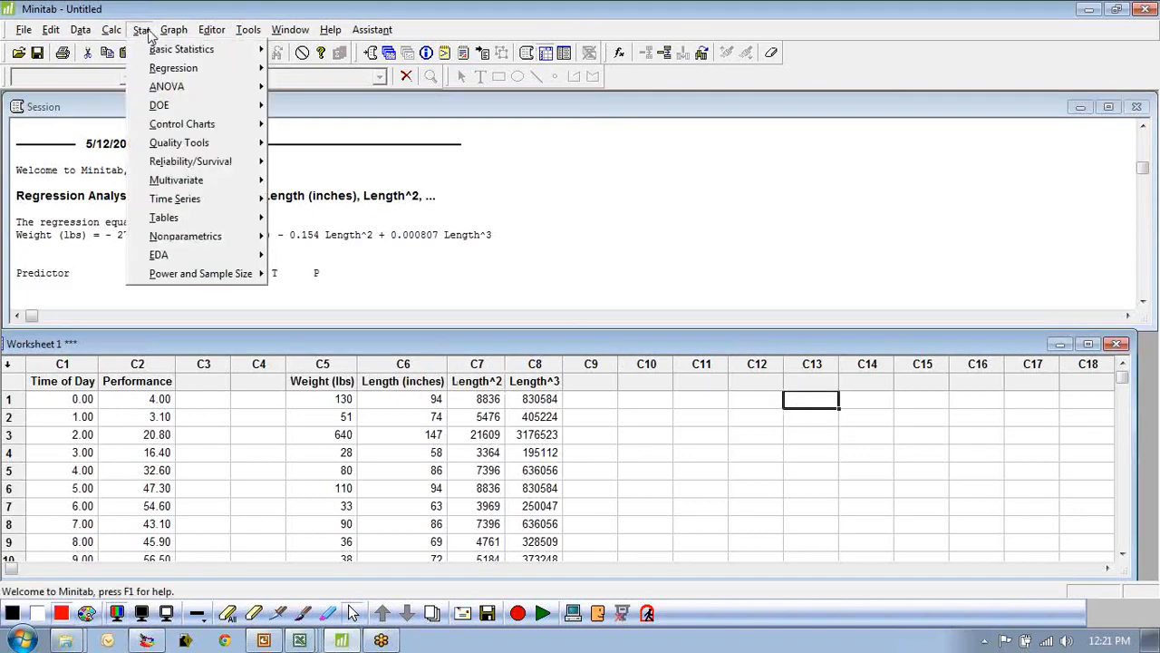
{"action": "right_click", "coordinate": [299, 640]}
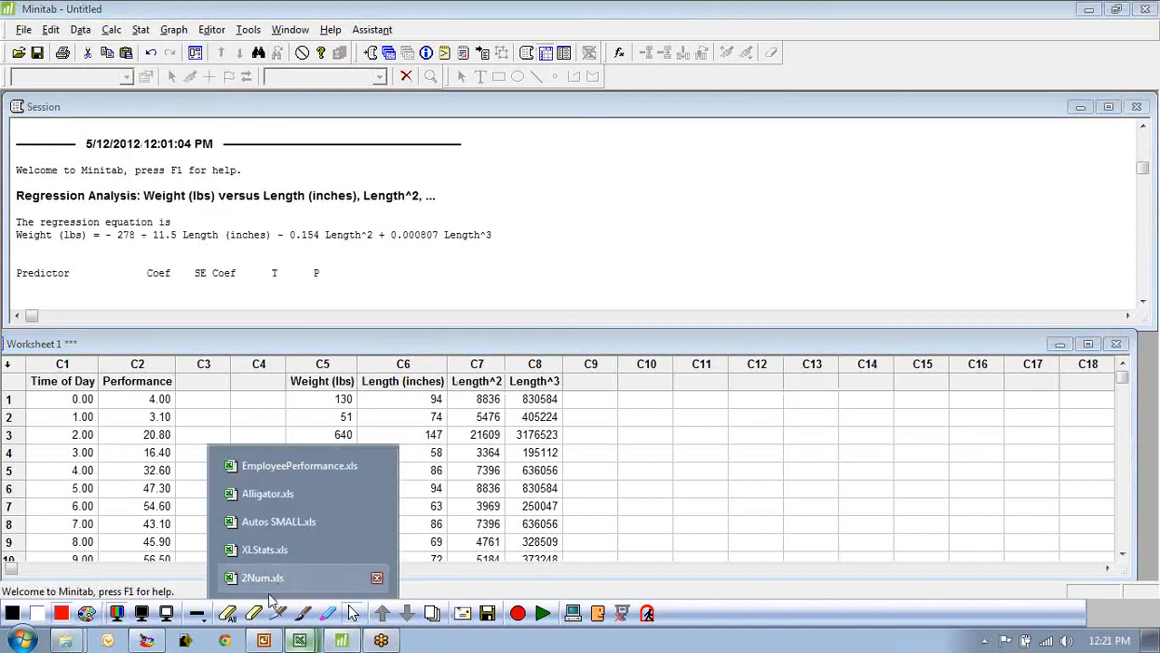
{"action": "left_click", "coordinate": [265, 578]}
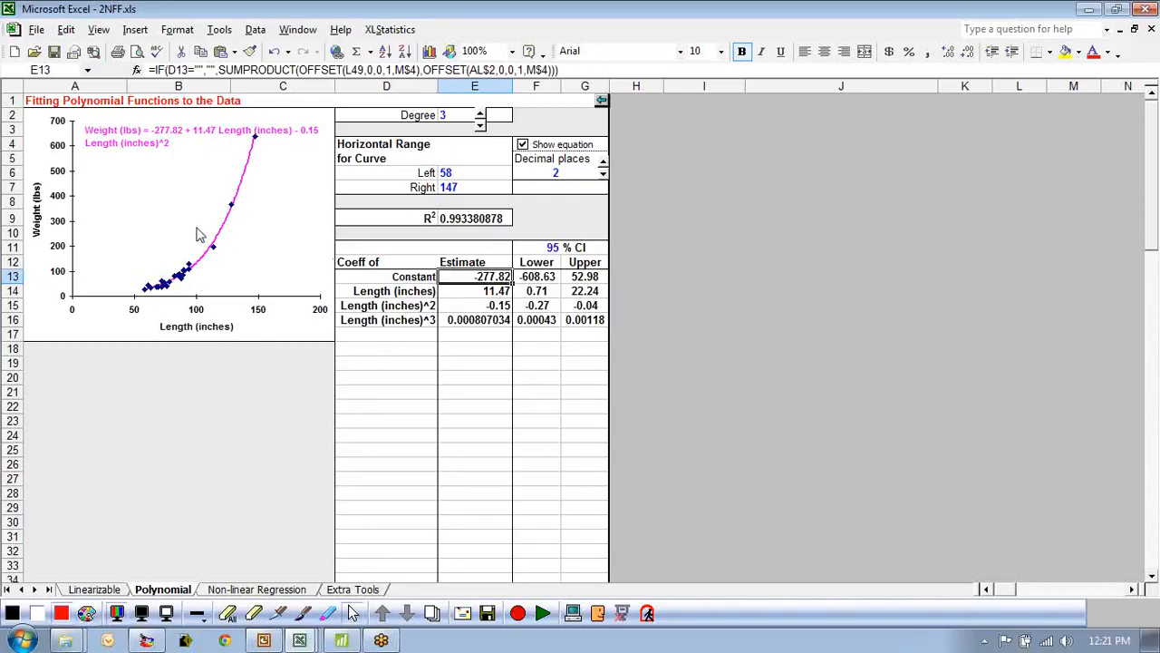
{"action": "left_click", "coordinate": [342, 640]}
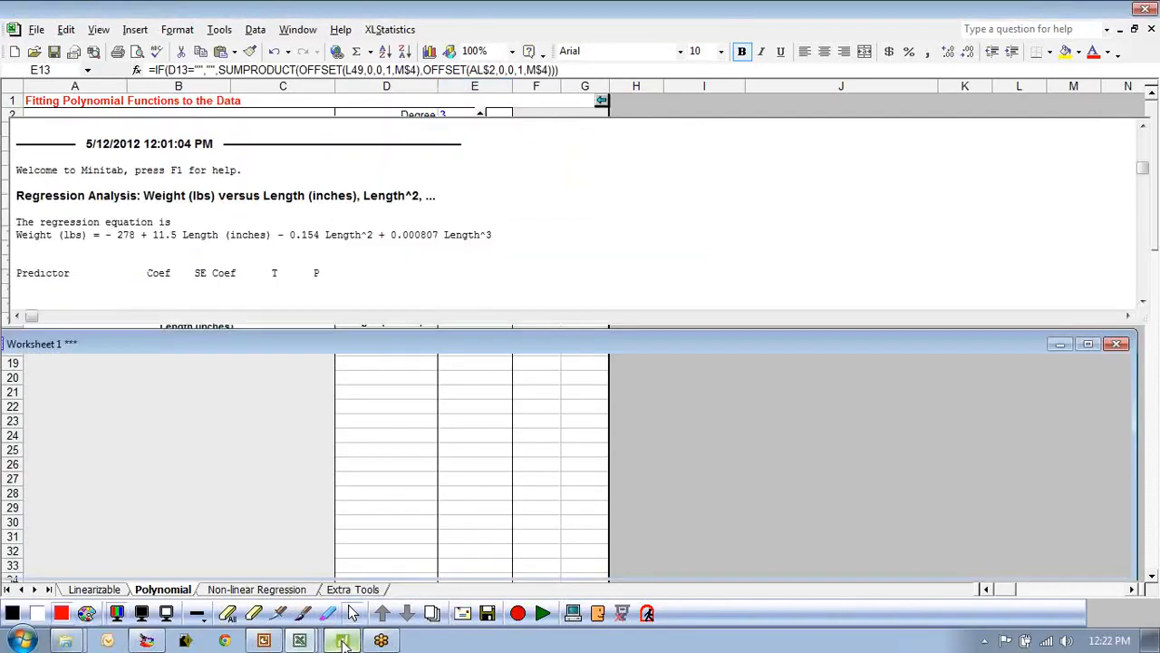
Create a cubic Fitted Line Plot with Weight (lbs) as response and Length (inches) as predictor.
{"action": "left_click", "coordinate": [141, 29]}
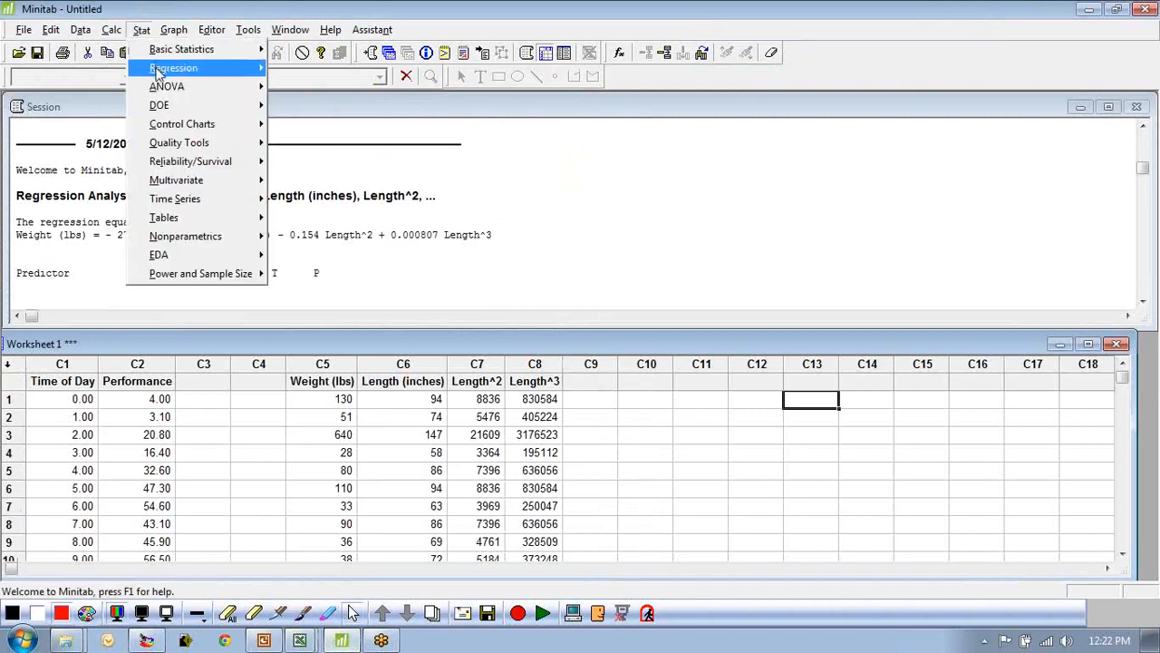
{"action": "mouse_move", "coordinate": [255, 76]}
{"action": "left_click", "coordinate": [344, 143]}
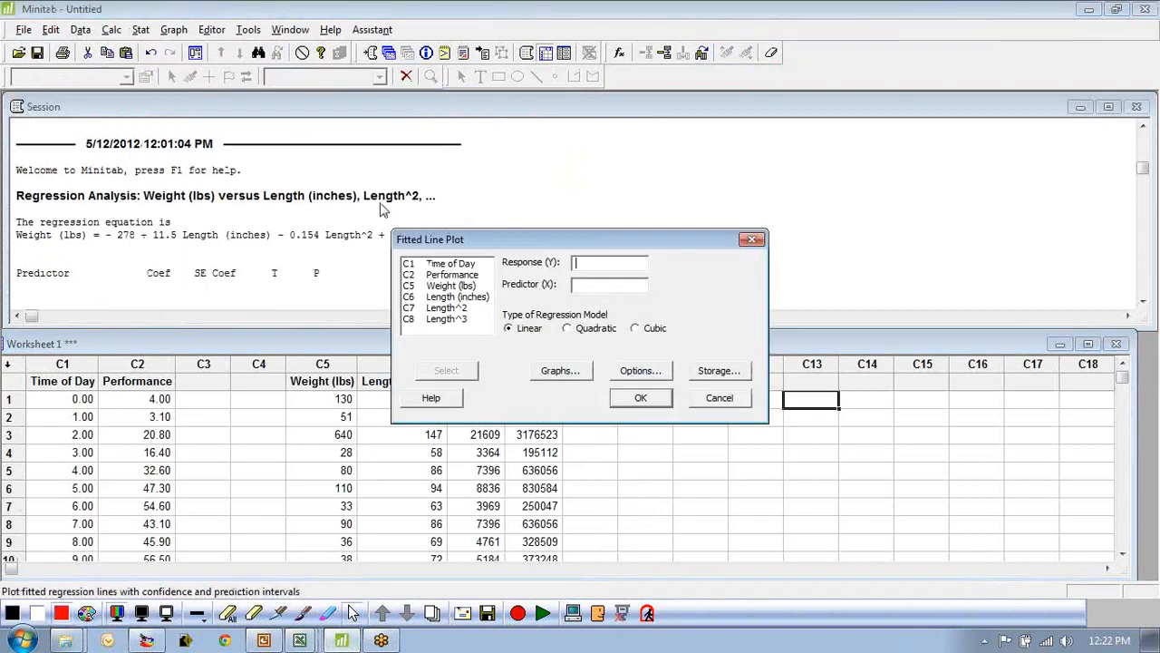
{"action": "double_click", "coordinate": [456, 286]}
{"action": "left_click", "coordinate": [456, 297]}
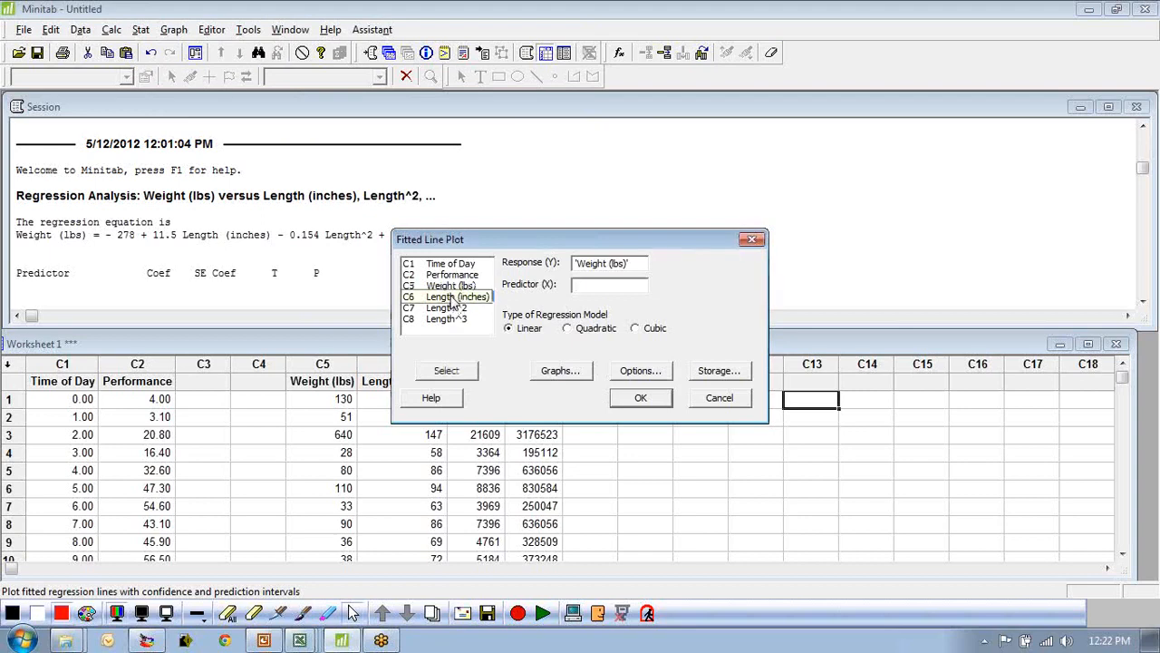
{"action": "double_click", "coordinate": [468, 298]}
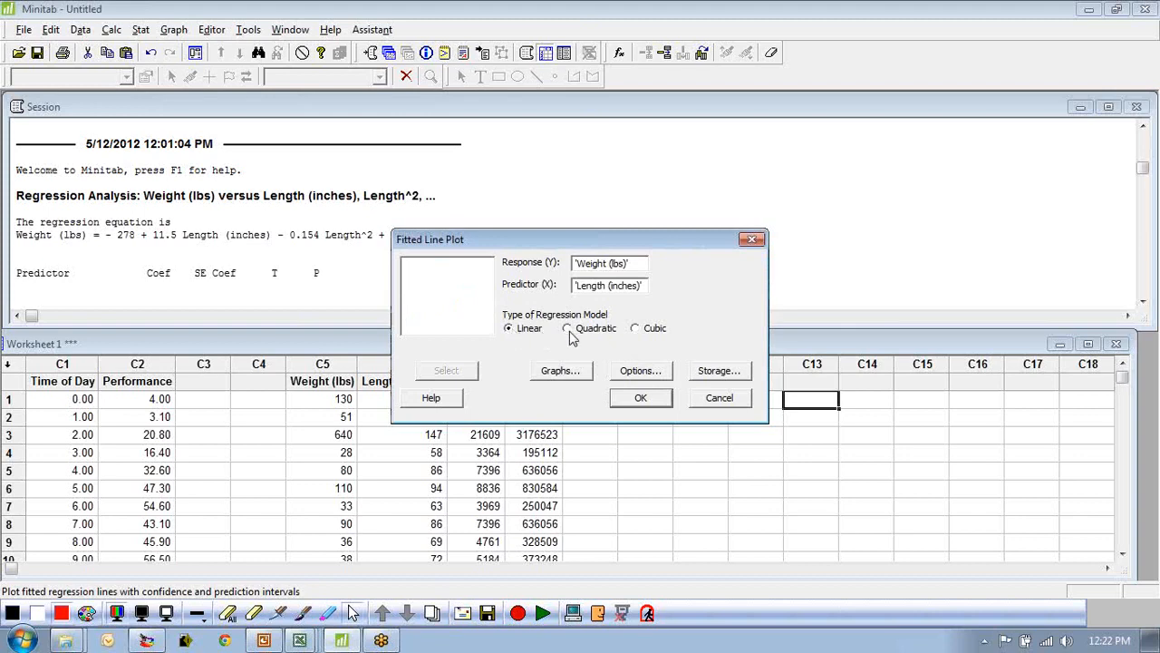
{"action": "left_click", "coordinate": [637, 331]}
{"action": "left_click", "coordinate": [641, 399]}
{"action": "left_click", "coordinate": [641, 401]}
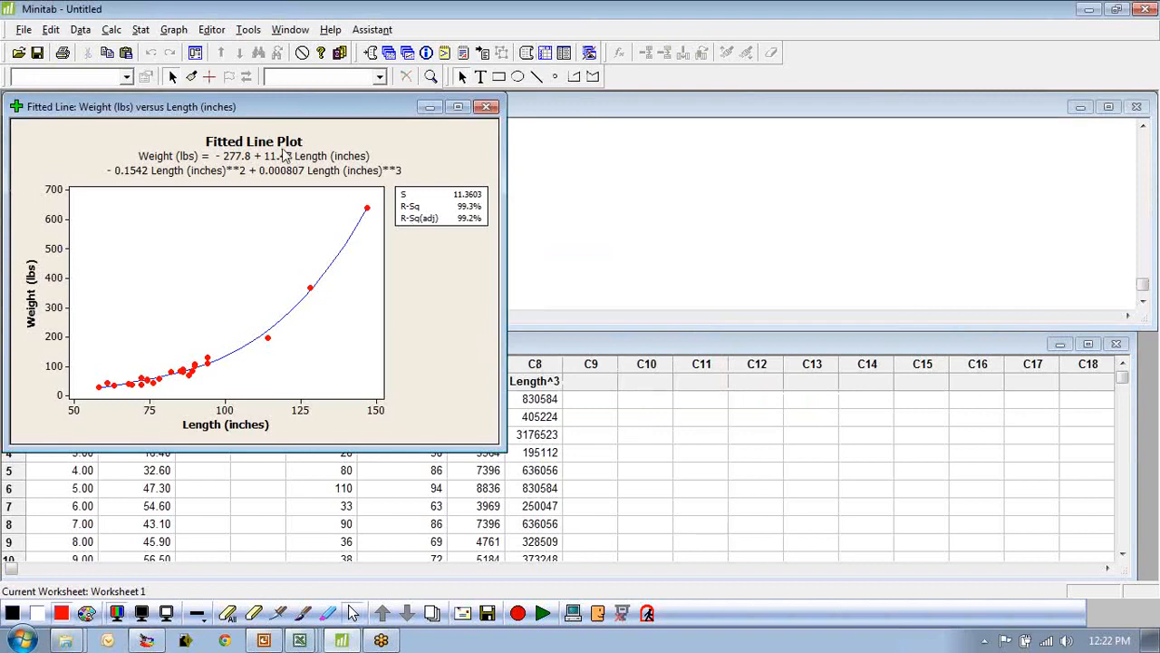
Examine the fitted line plot's equation and R-Sq values in the maximized graph window, then restore it.
{"action": "left_click", "coordinate": [300, 172]}
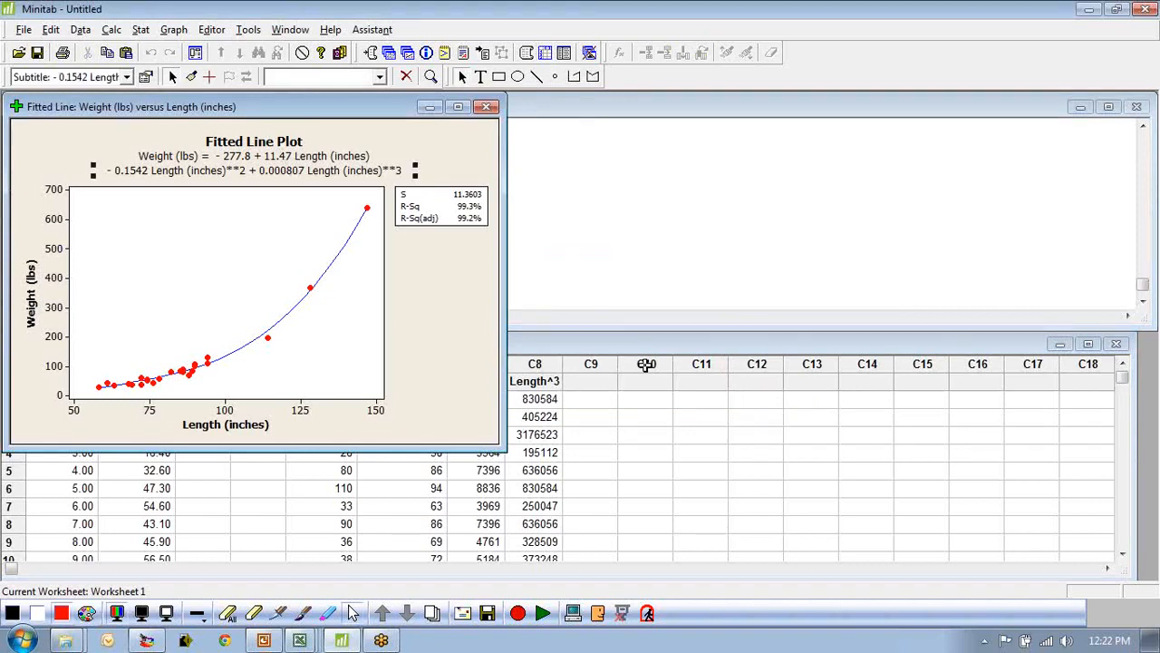
{"action": "left_click", "coordinate": [450, 208]}
{"action": "left_click", "coordinate": [450, 274]}
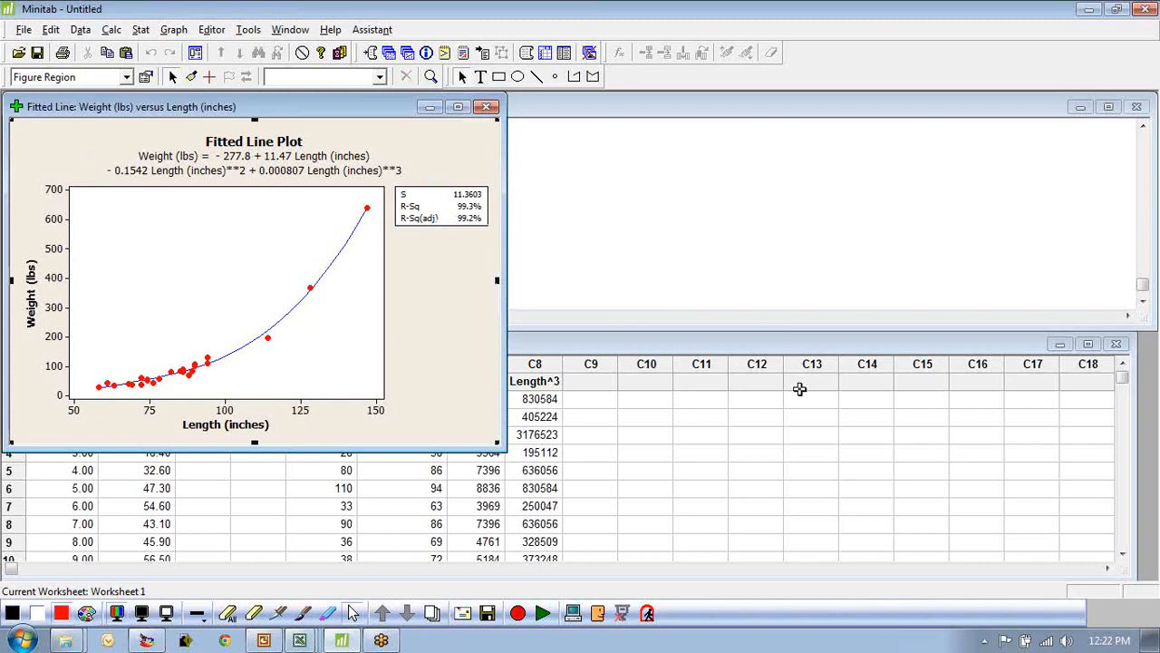
{"action": "left_click", "coordinate": [458, 106]}
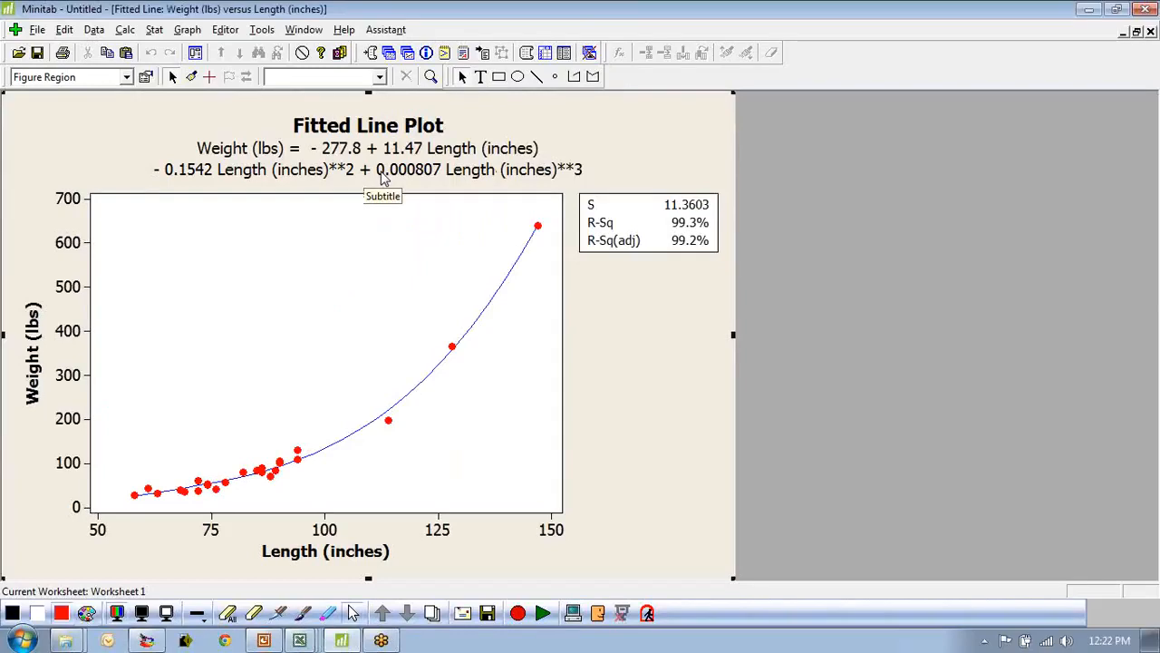
{"action": "left_click", "coordinate": [671, 229]}
{"action": "left_click", "coordinate": [832, 286]}
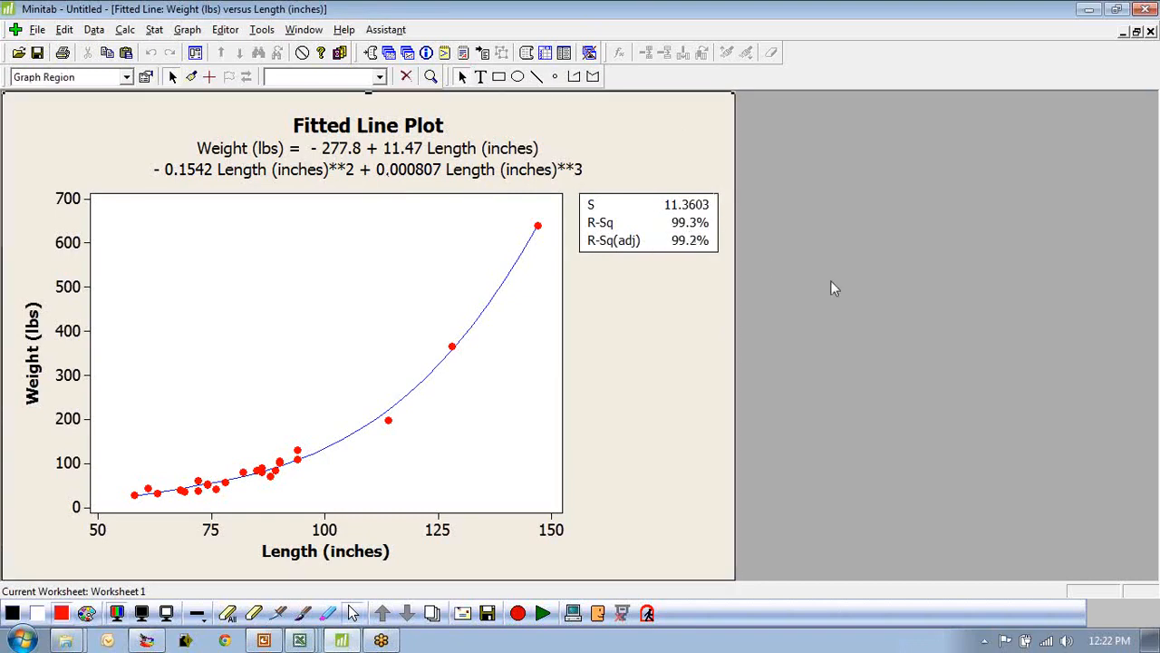
{"action": "left_click", "coordinate": [1137, 32]}
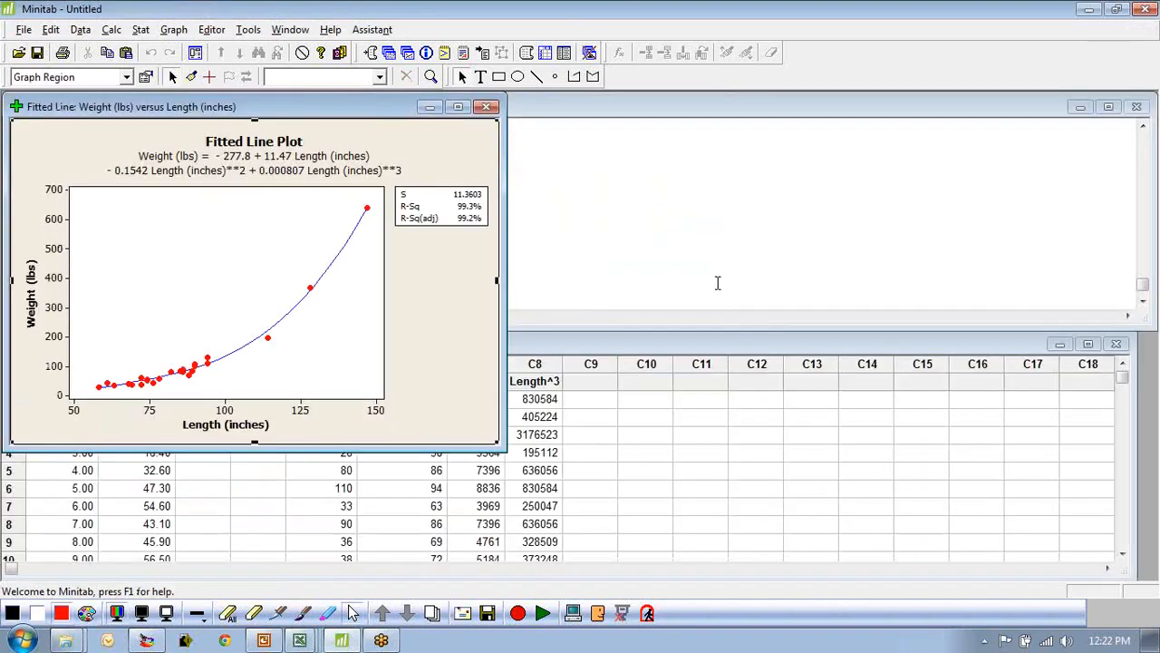
Switch to the EmployeePerformance.xls workbook.
{"action": "left_click", "coordinate": [647, 382]}
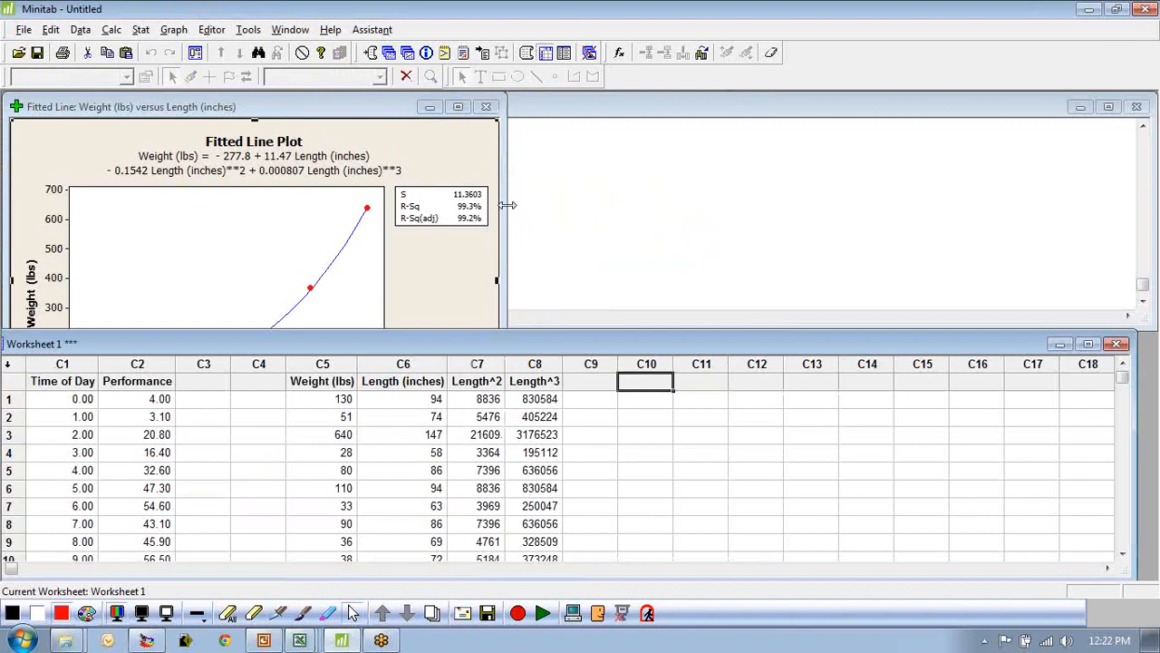
{"action": "left_click", "coordinate": [688, 490]}
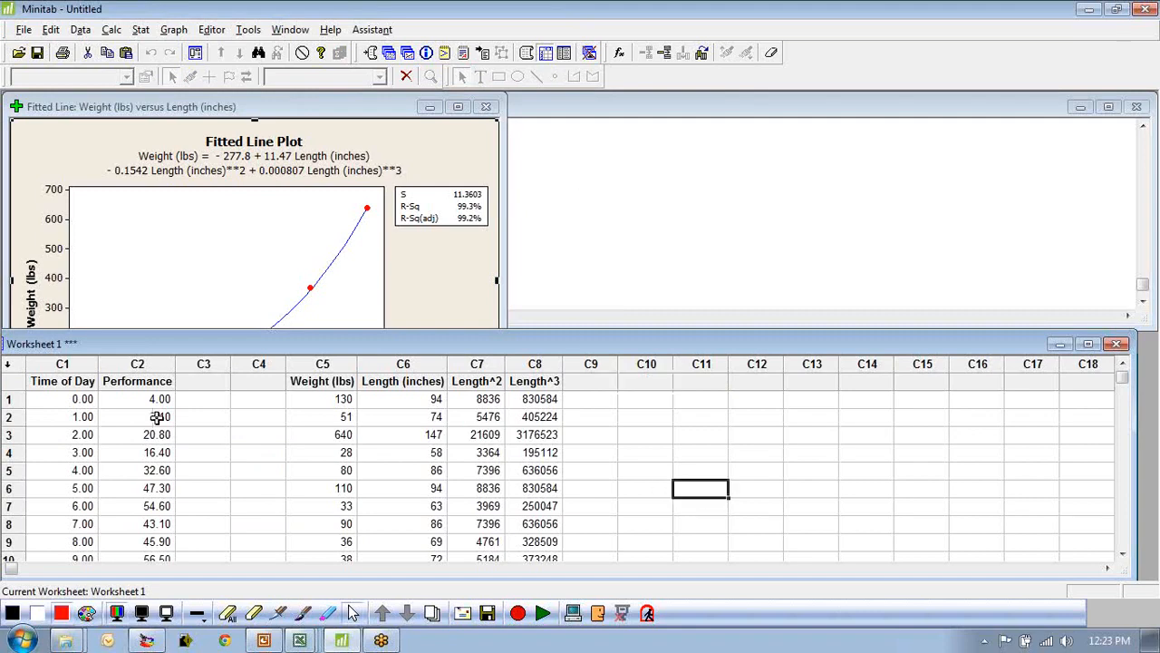
{"action": "right_click", "coordinate": [300, 642]}
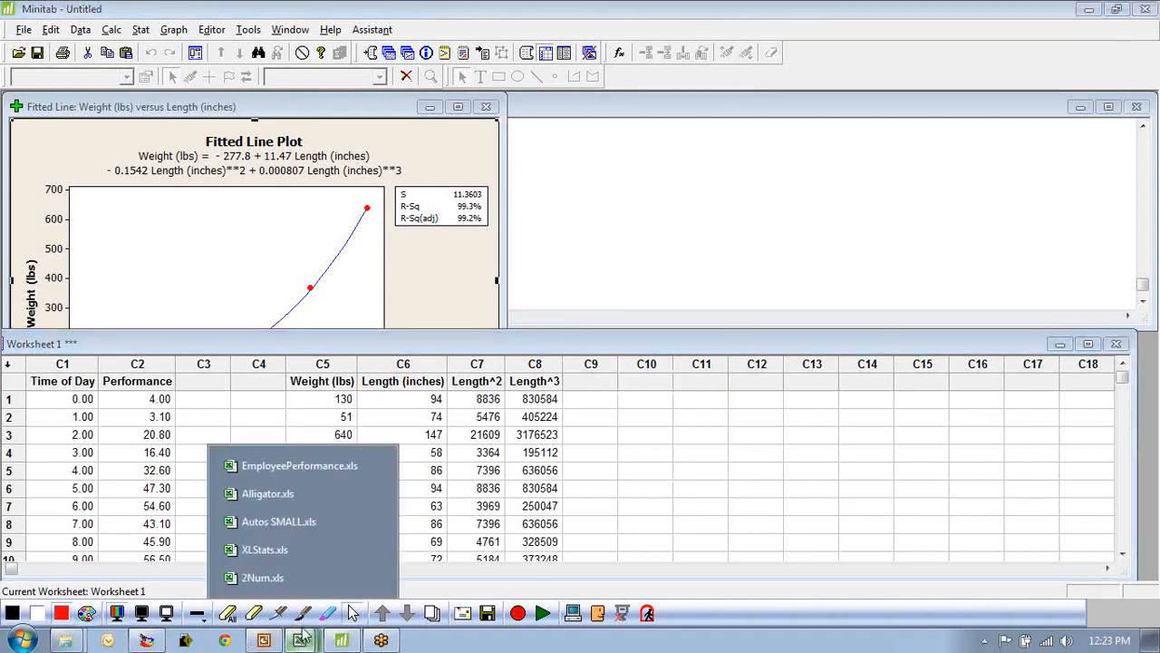
{"action": "left_click", "coordinate": [282, 468]}
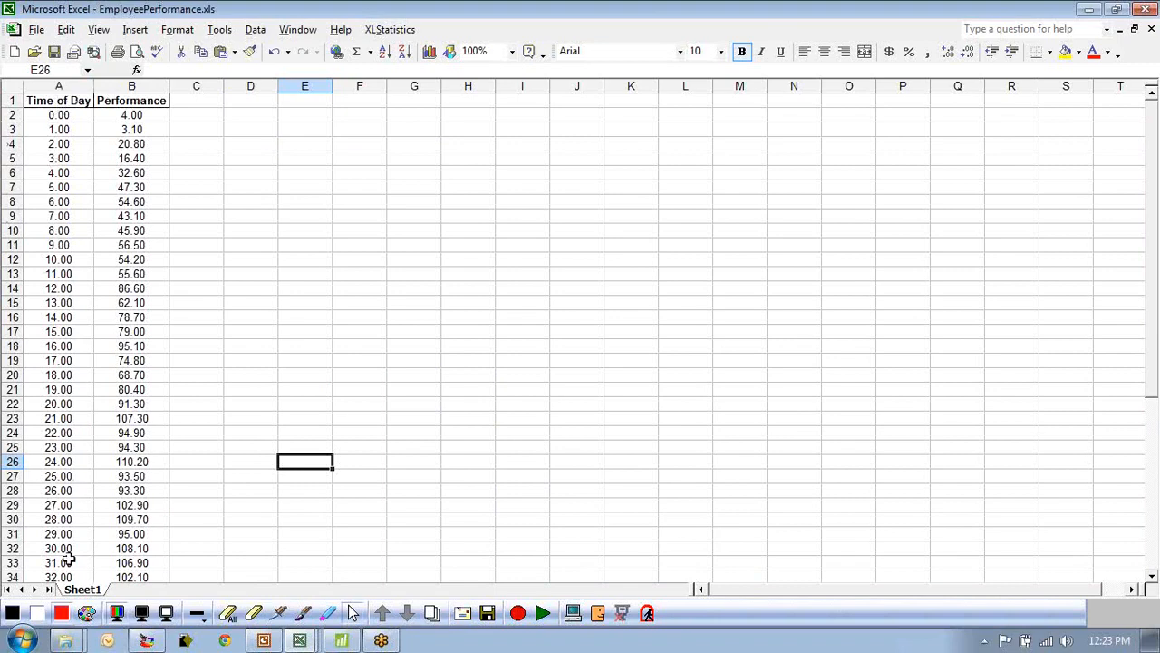
Browse the Time of Day and Performance data down to its last row.
{"action": "scroll", "coordinate": [82, 535], "scroll_direction": "down", "scroll_amount": 2}
{"action": "scroll", "coordinate": [91, 526], "scroll_direction": "up", "scroll_amount": 2}
{"action": "scroll", "coordinate": [137, 208], "scroll_direction": "down", "scroll_amount": 10}
{"action": "left_click", "coordinate": [59, 404]}
{"action": "scroll", "coordinate": [59, 404], "scroll_direction": "up", "scroll_amount": 10}
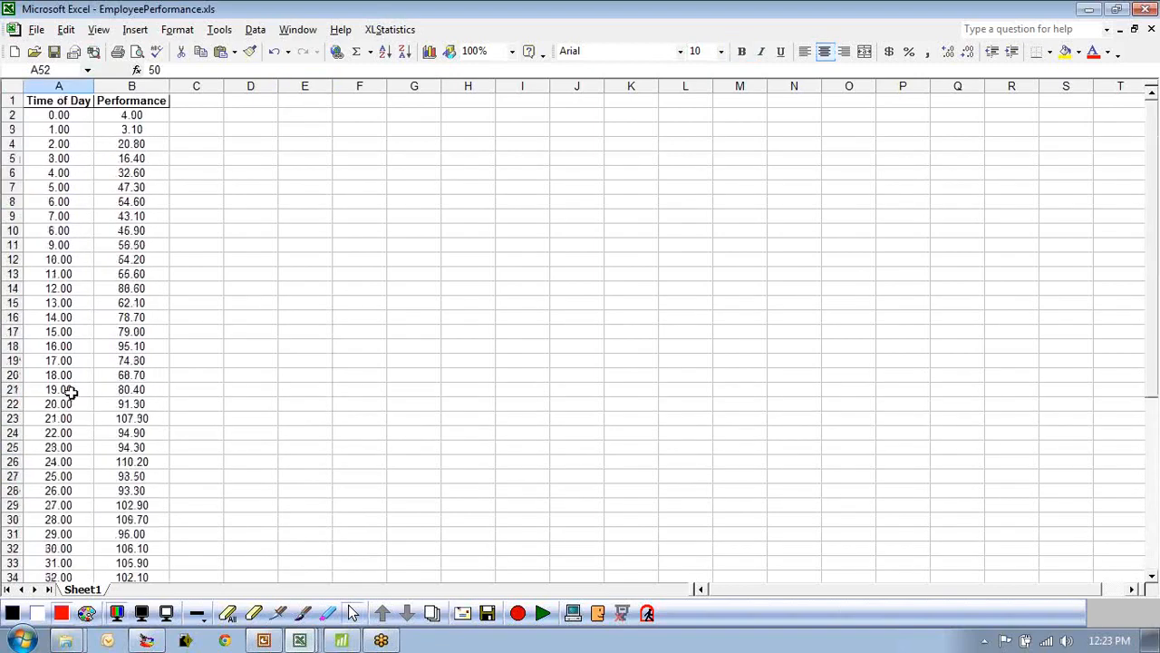
{"action": "scroll", "coordinate": [68, 290], "scroll_direction": "down", "scroll_amount": 8}
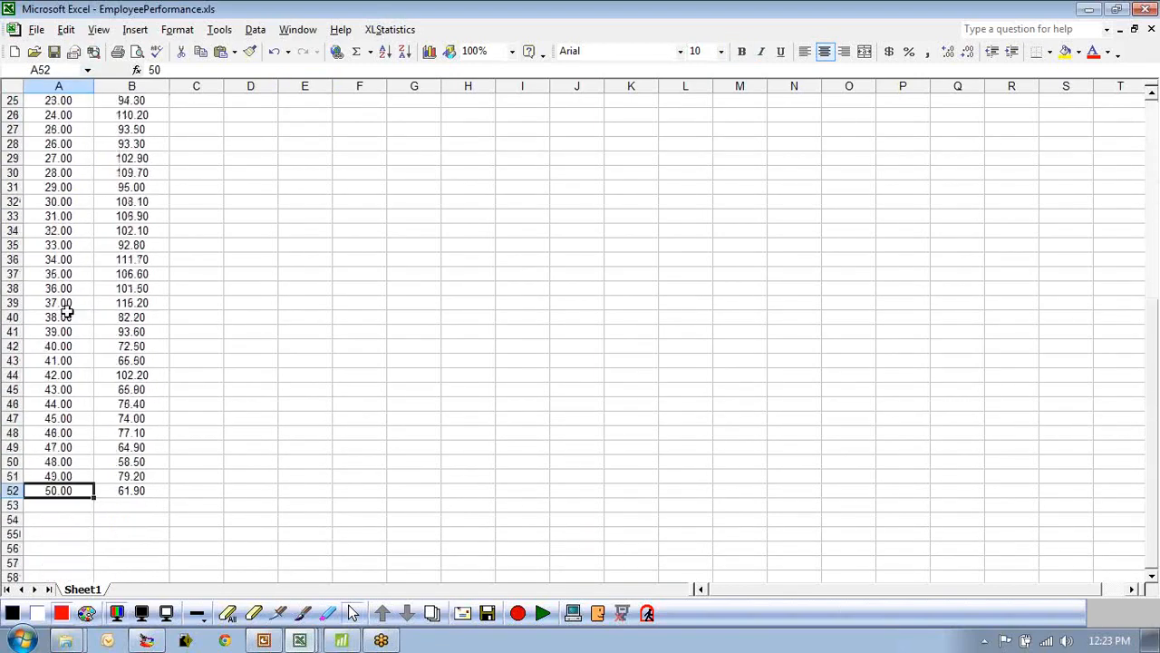
{"action": "scroll", "coordinate": [69, 448], "scroll_direction": "up", "scroll_amount": 2}
{"action": "scroll", "coordinate": [54, 494], "scroll_direction": "down", "scroll_amount": 2}
{"action": "scroll", "coordinate": [97, 492], "scroll_direction": "up", "scroll_amount": 6}
{"action": "scroll", "coordinate": [91, 272], "scroll_direction": "up", "scroll_amount": 3}
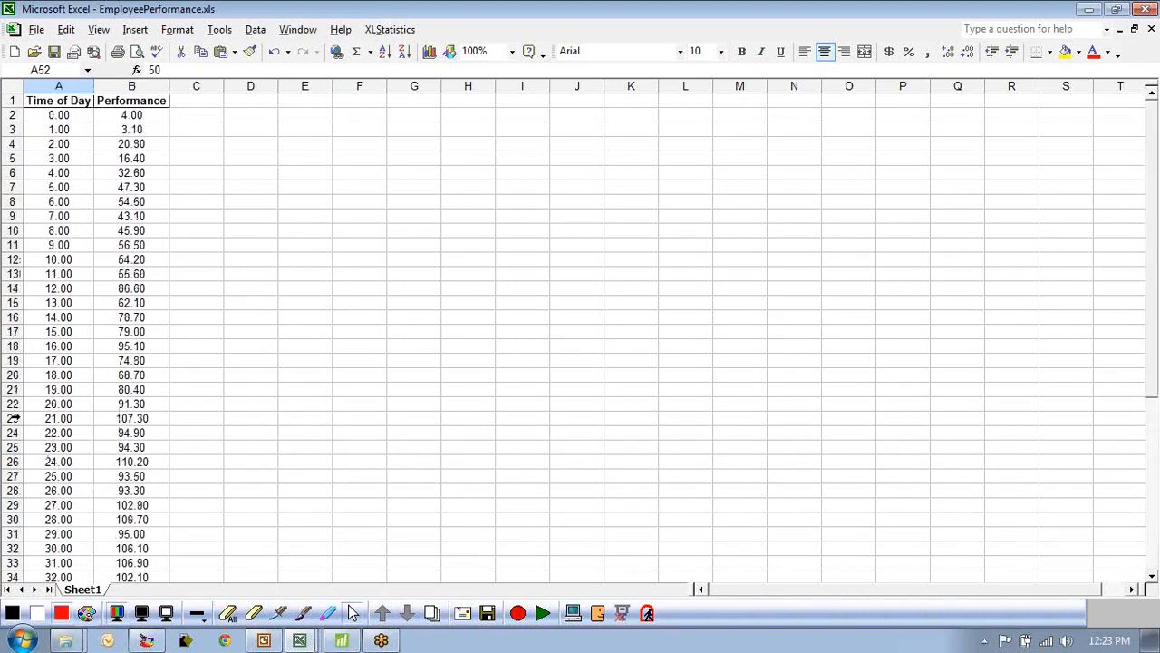
{"action": "left_click", "coordinate": [63, 115]}
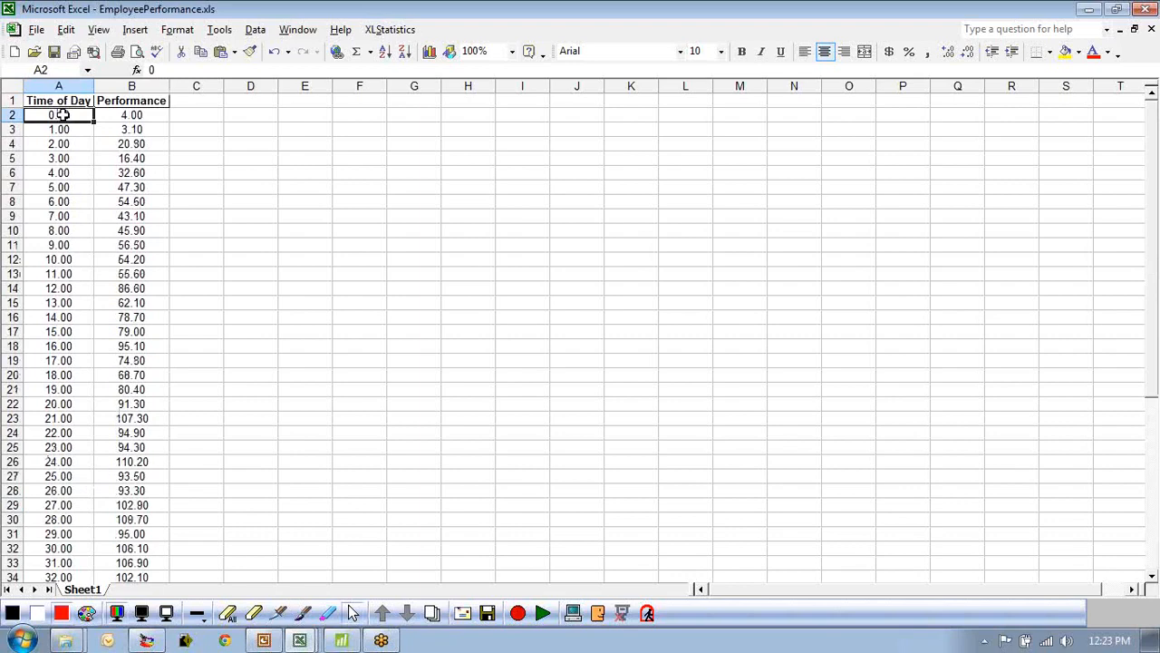
{"action": "scroll", "coordinate": [90, 372], "scroll_direction": "down", "scroll_amount": 14}
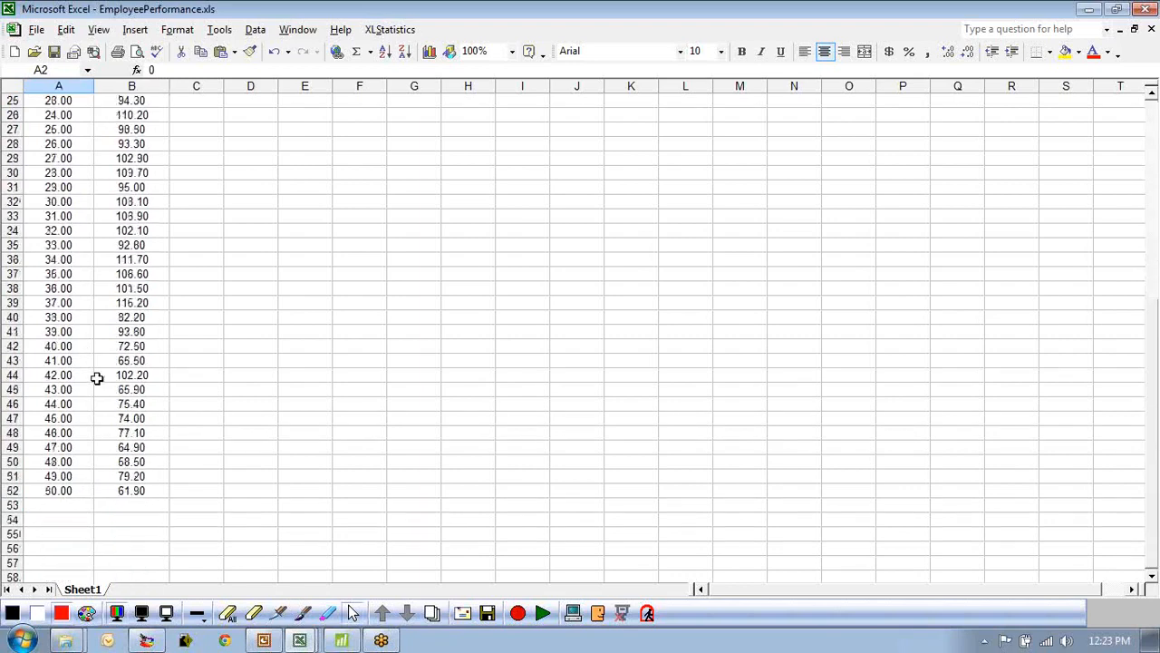
{"action": "left_click", "coordinate": [65, 229]}
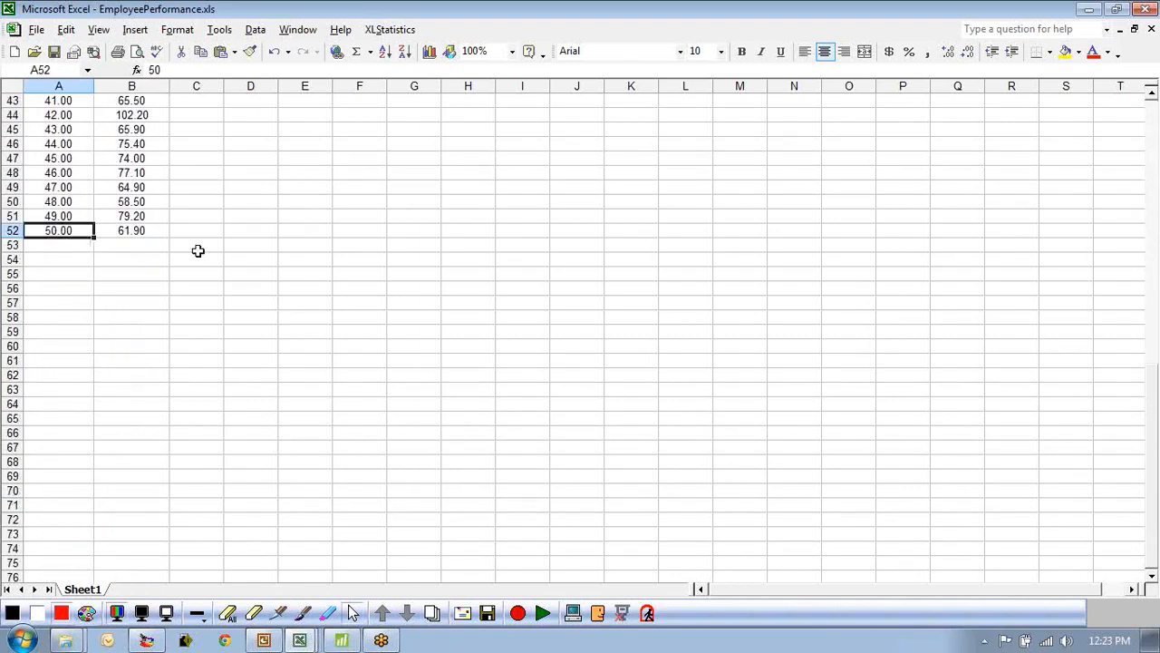
{"action": "scroll", "coordinate": [197, 250], "scroll_direction": "up", "scroll_amount": 14}
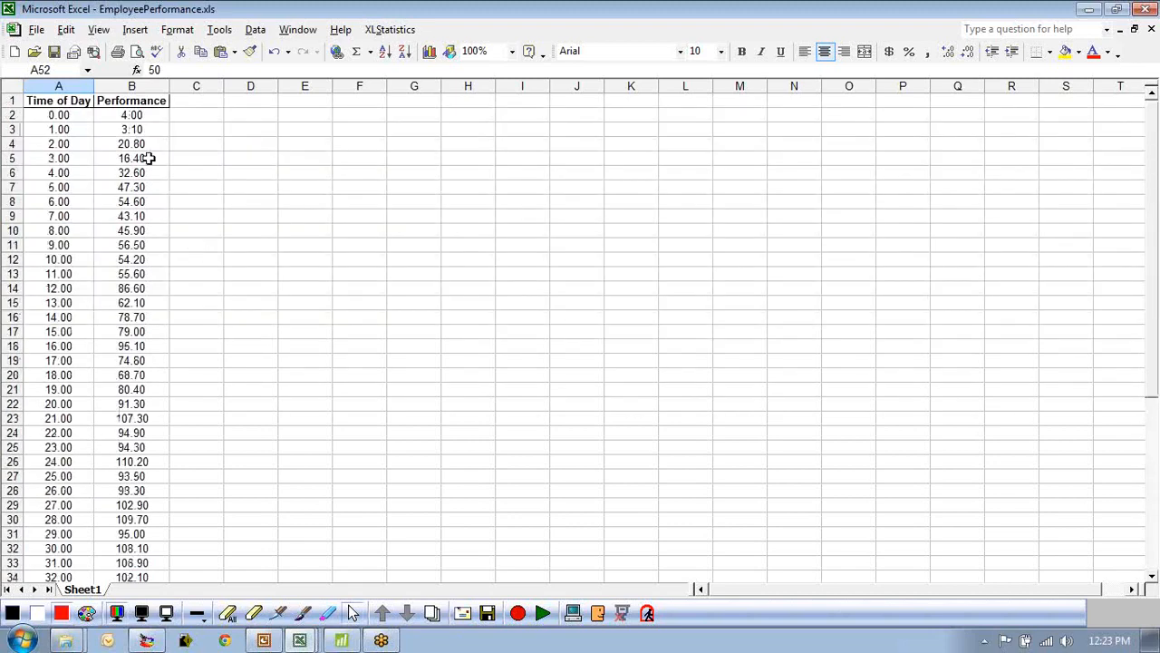
Select the Time of Day and Performance columns and run the XLStatistics 2Num analysis on them.
{"action": "left_click", "coordinate": [133, 115]}
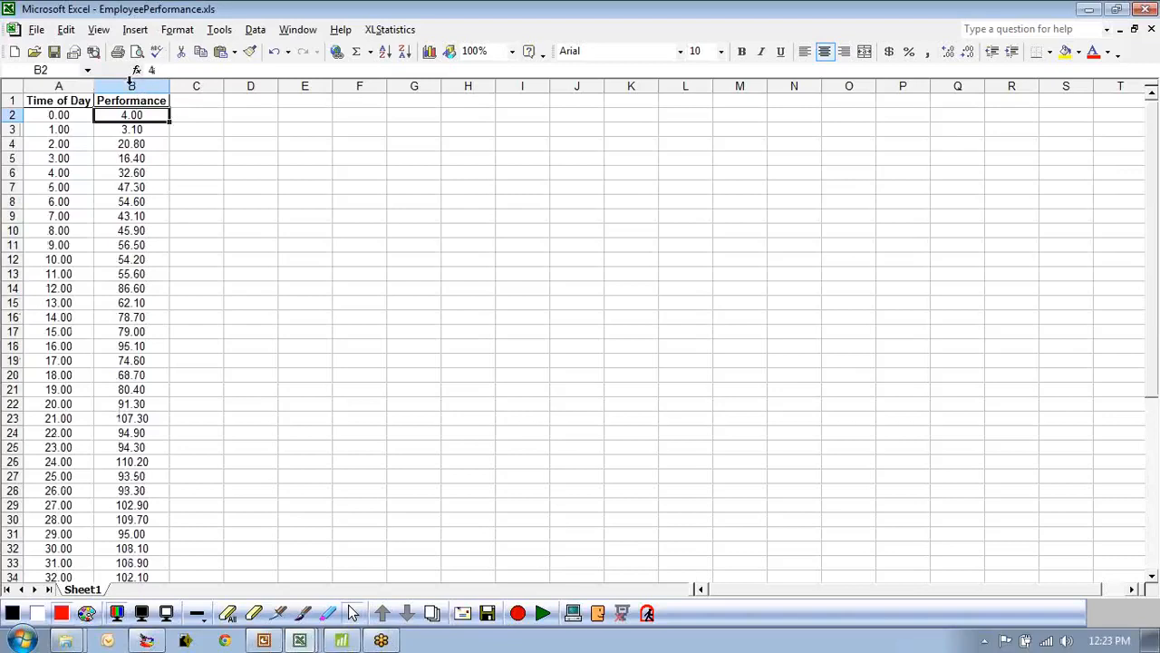
{"action": "left_click_drag", "start_coordinate": [131, 86], "coordinate": [58, 85]}
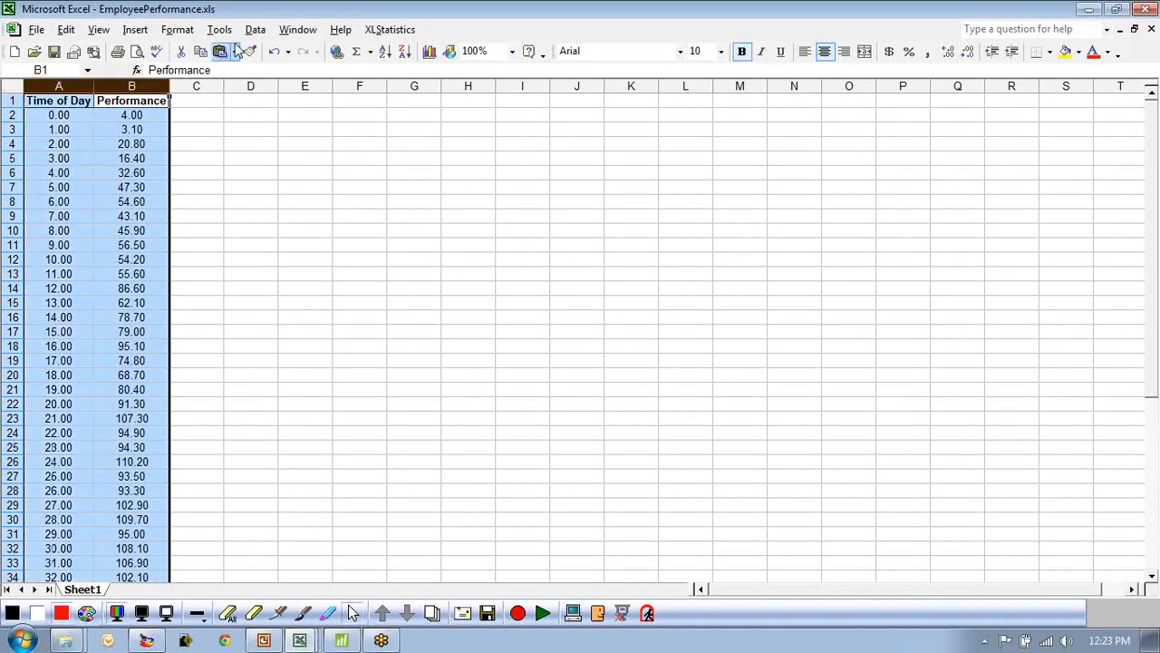
{"action": "left_click", "coordinate": [390, 29]}
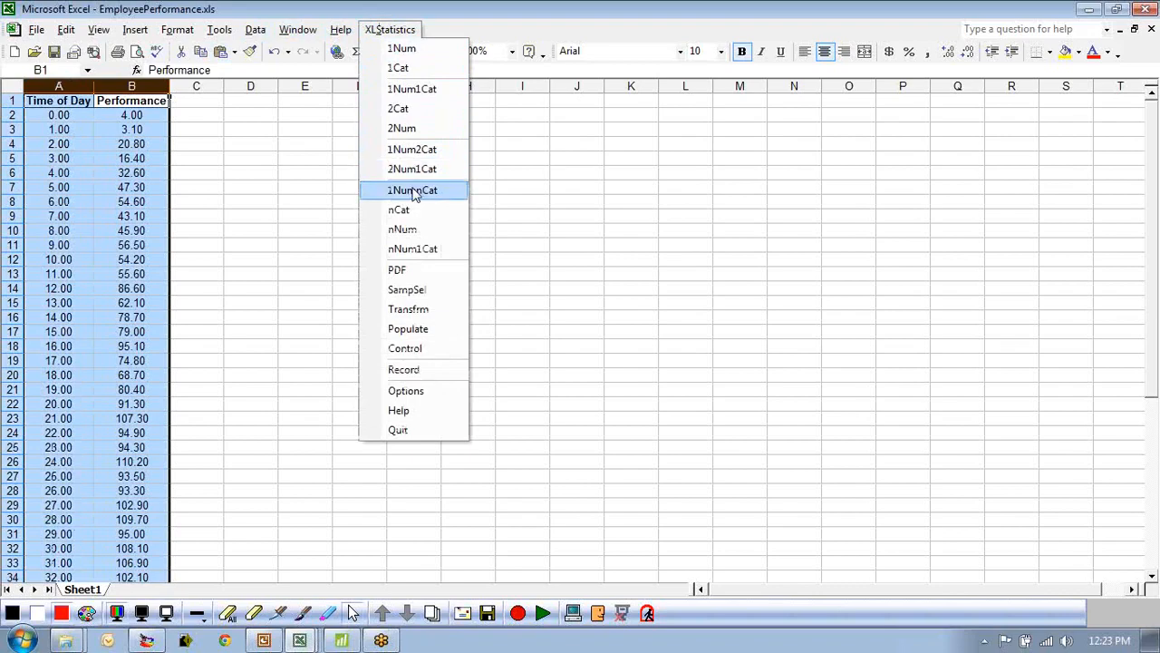
{"action": "left_click", "coordinate": [402, 127]}
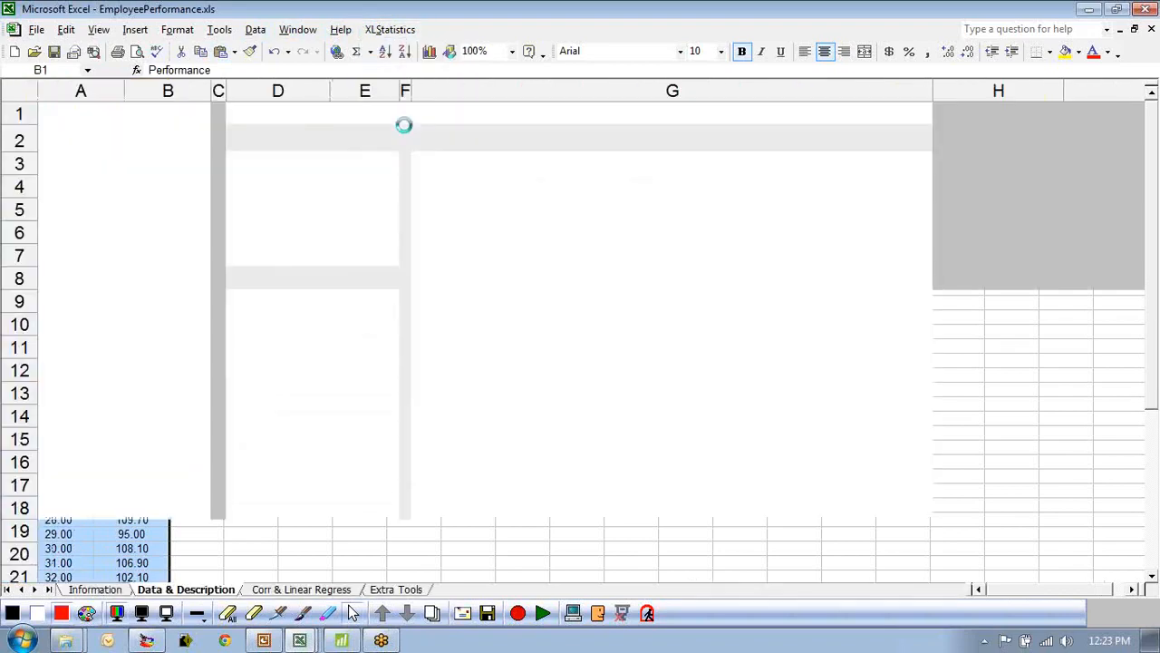
{"action": "left_click", "coordinate": [425, 256]}
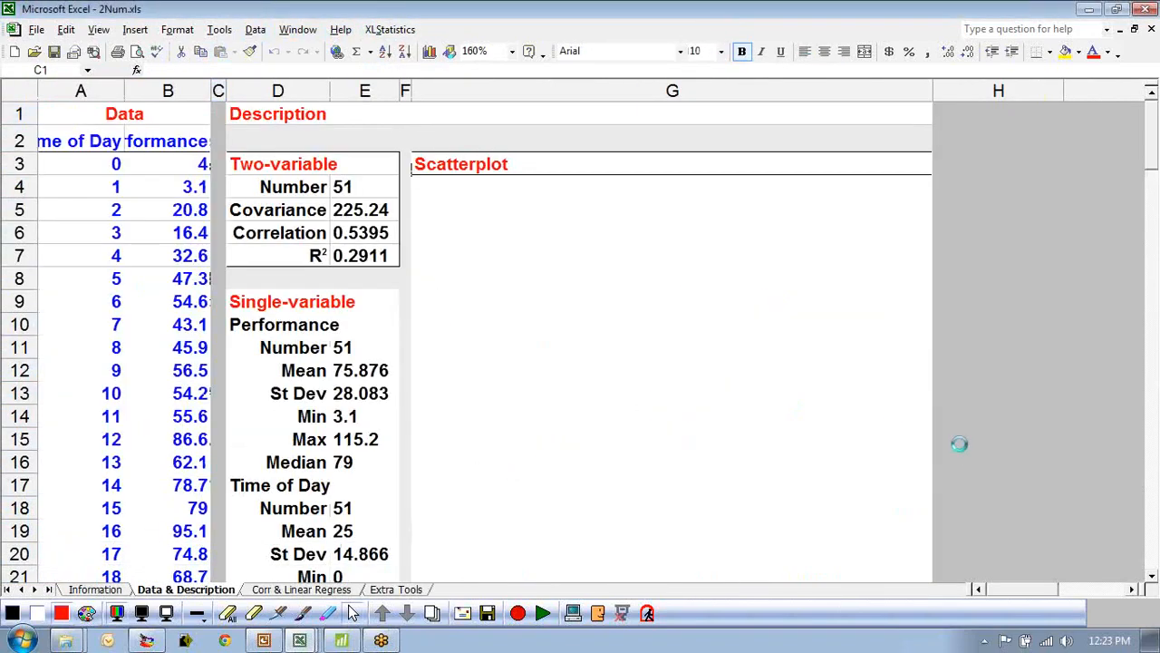
Reassign the data variables so Performance is the response plotted against Time of Day.
{"action": "left_click", "coordinate": [112, 139]}
{"action": "left_click", "coordinate": [86, 180]}
{"action": "left_click", "coordinate": [194, 141]}
{"action": "left_click", "coordinate": [172, 161]}
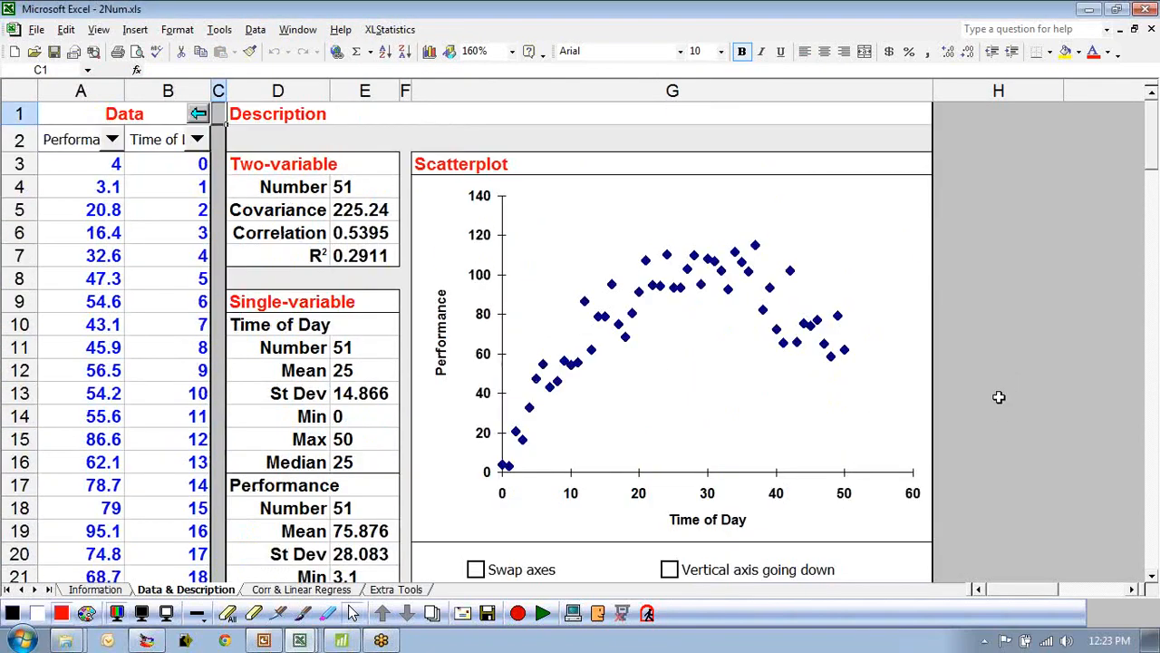
Open the correlation and linear regression sheet and generate its Residuals Analysis.
{"action": "scroll", "coordinate": [1025, 464], "scroll_direction": "down", "scroll_amount": 1}
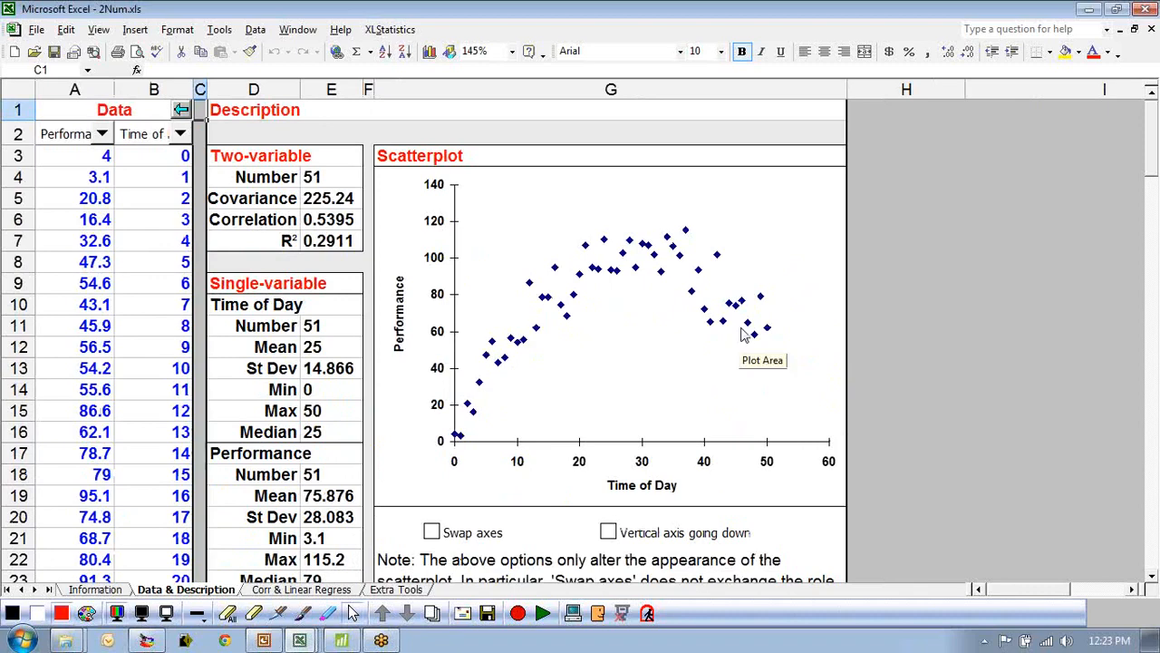
{"action": "left_click", "coordinate": [301, 589]}
{"action": "scroll", "coordinate": [590, 432], "scroll_direction": "down", "scroll_amount": 2}
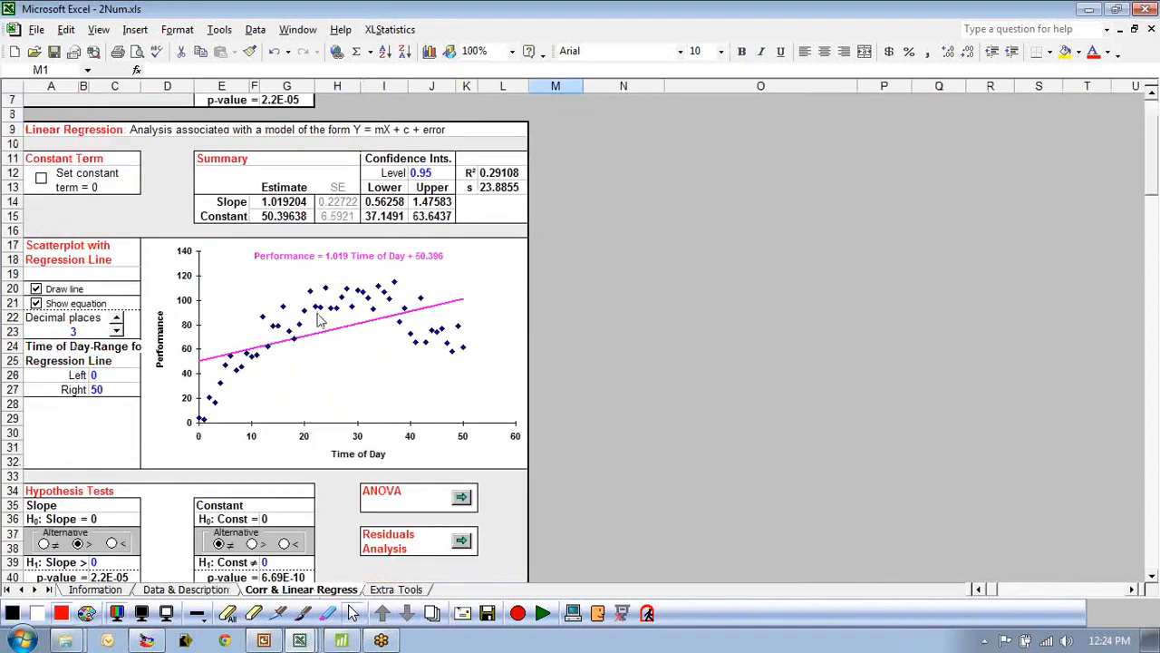
{"action": "left_click", "coordinate": [462, 542]}
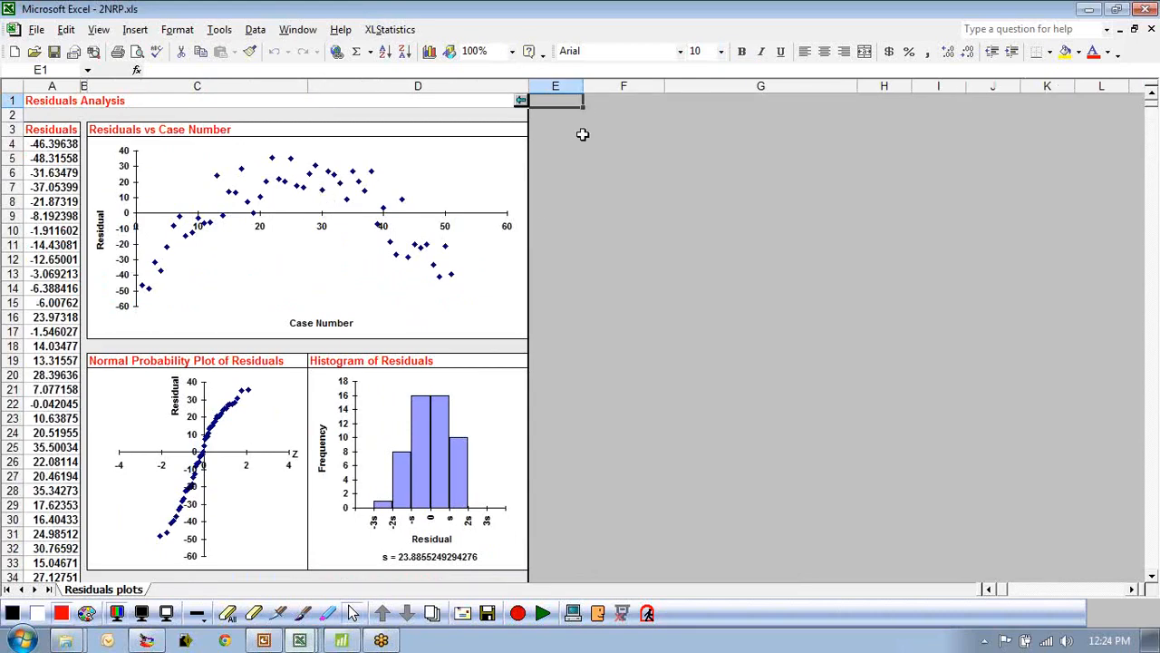
Review the residual plots, then close the residuals workbook.
{"action": "scroll", "coordinate": [444, 357], "scroll_direction": "down", "scroll_amount": 8}
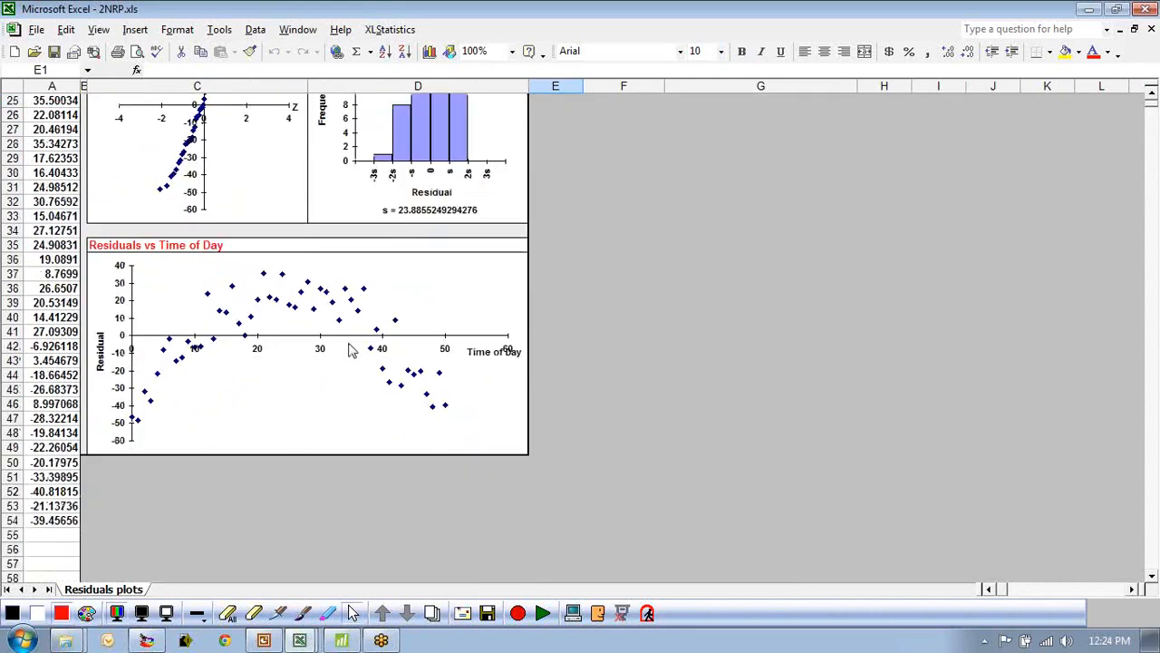
{"action": "scroll", "coordinate": [352, 351], "scroll_direction": "up", "scroll_amount": 8}
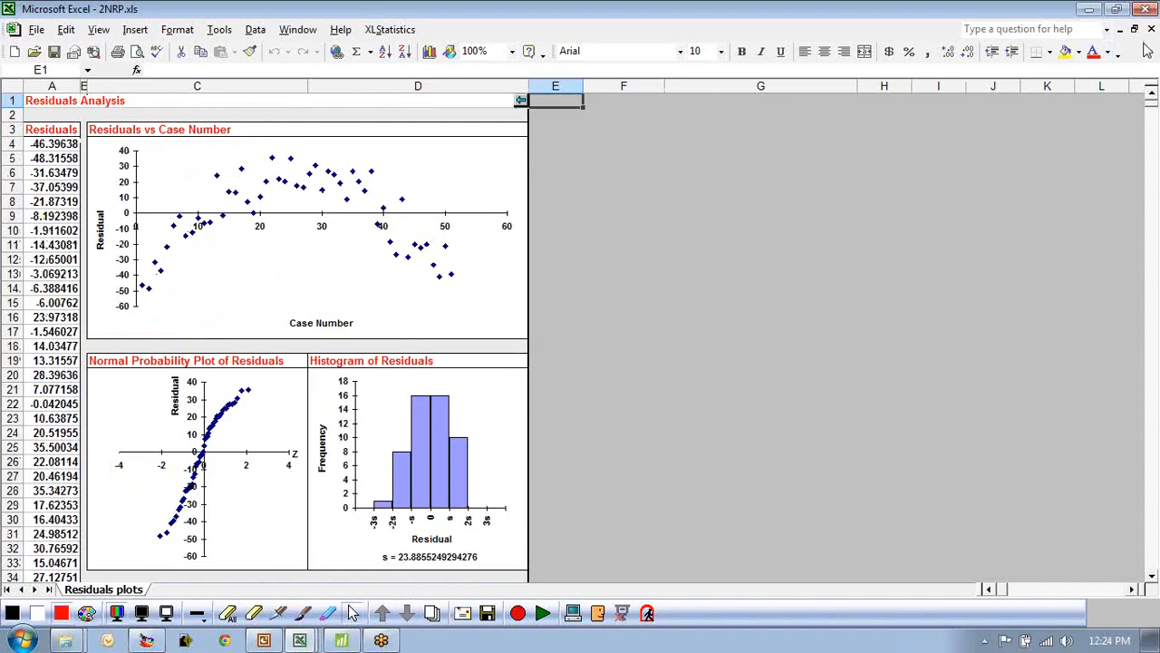
{"action": "left_click", "coordinate": [1152, 29]}
{"action": "left_click", "coordinate": [581, 350]}
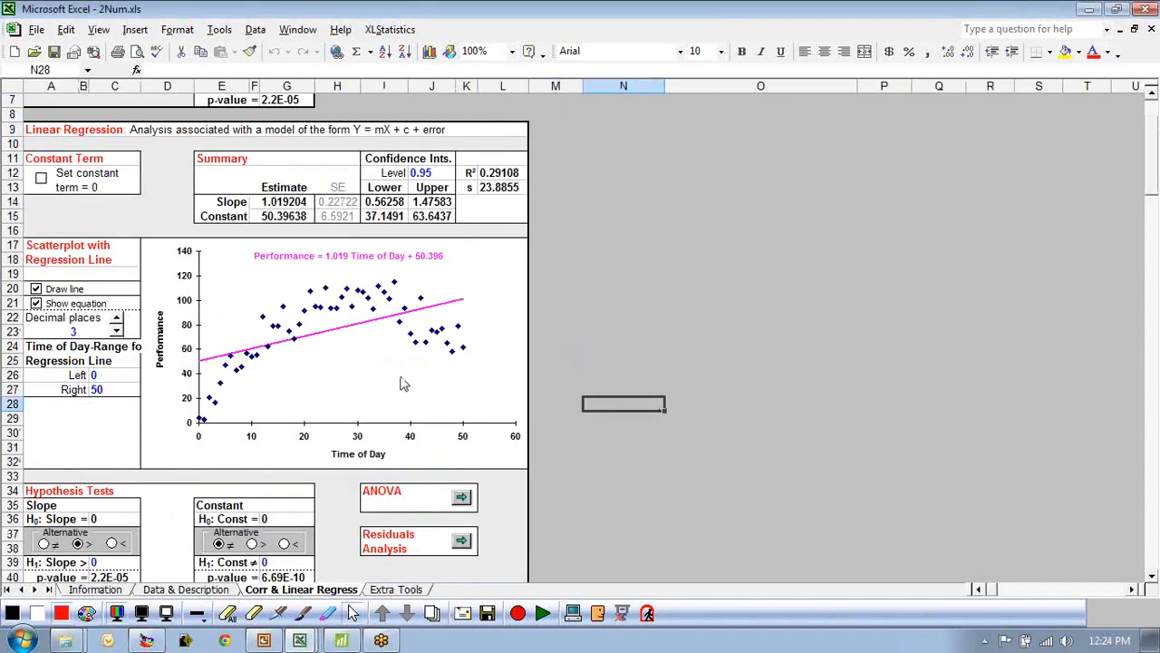
Open the Polynomials function-fitting tool and lower the polynomial degree to 0.
{"action": "left_click", "coordinate": [396, 589]}
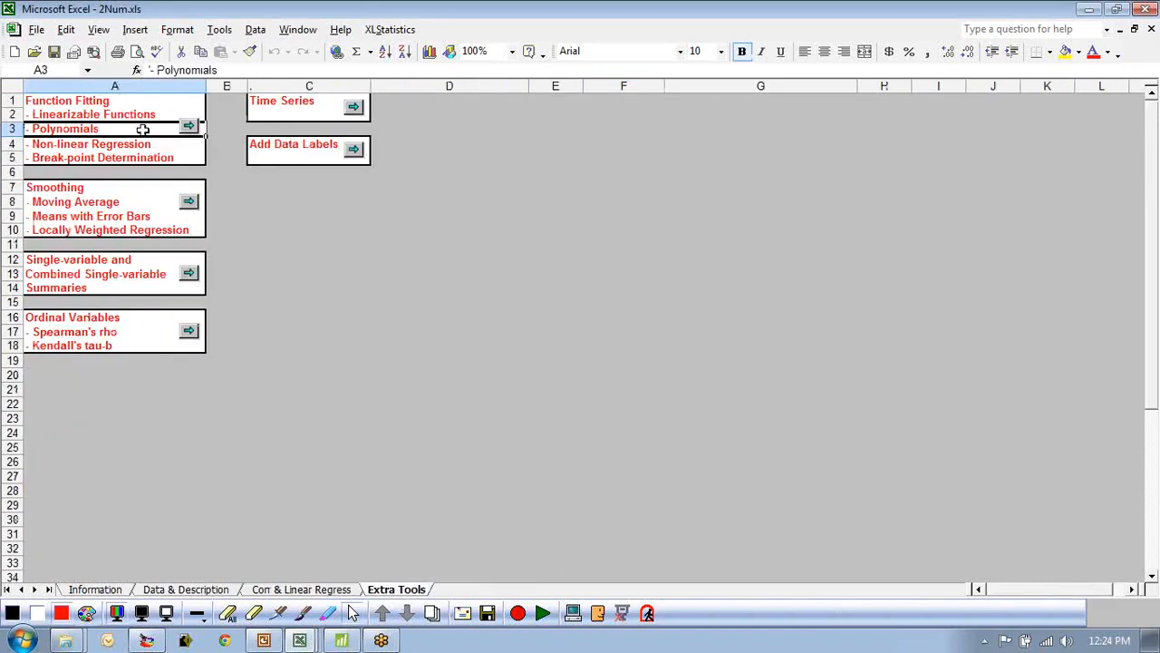
{"action": "left_click", "coordinate": [189, 127]}
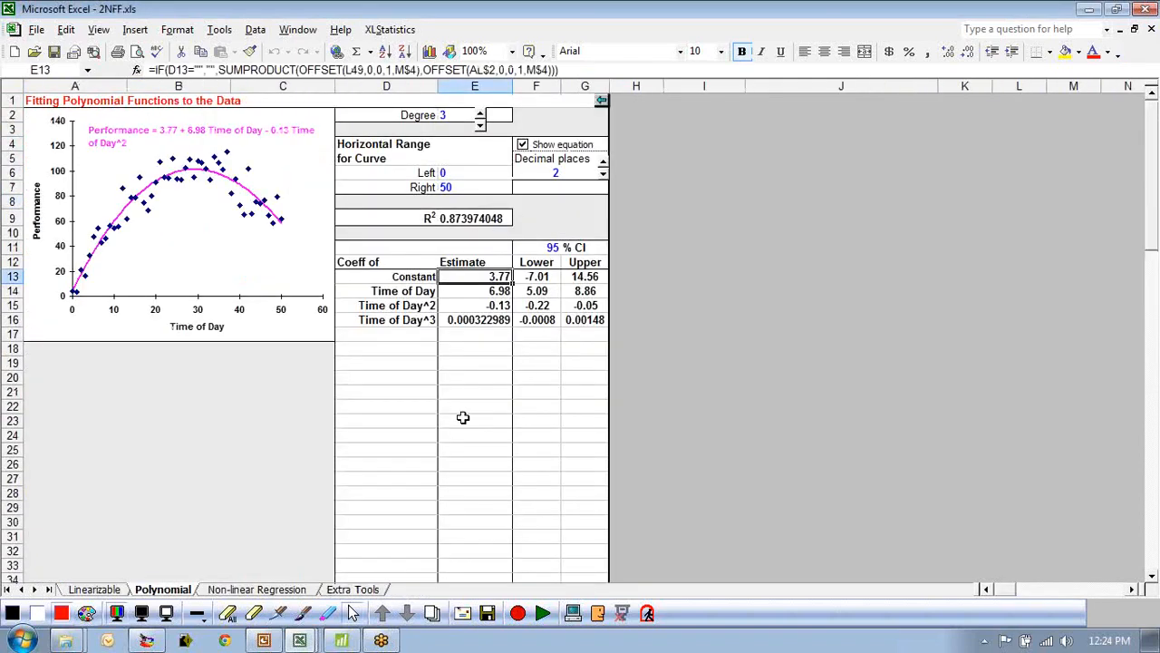
{"action": "left_click", "coordinate": [480, 125]}
{"action": "left_click", "coordinate": [480, 125]}
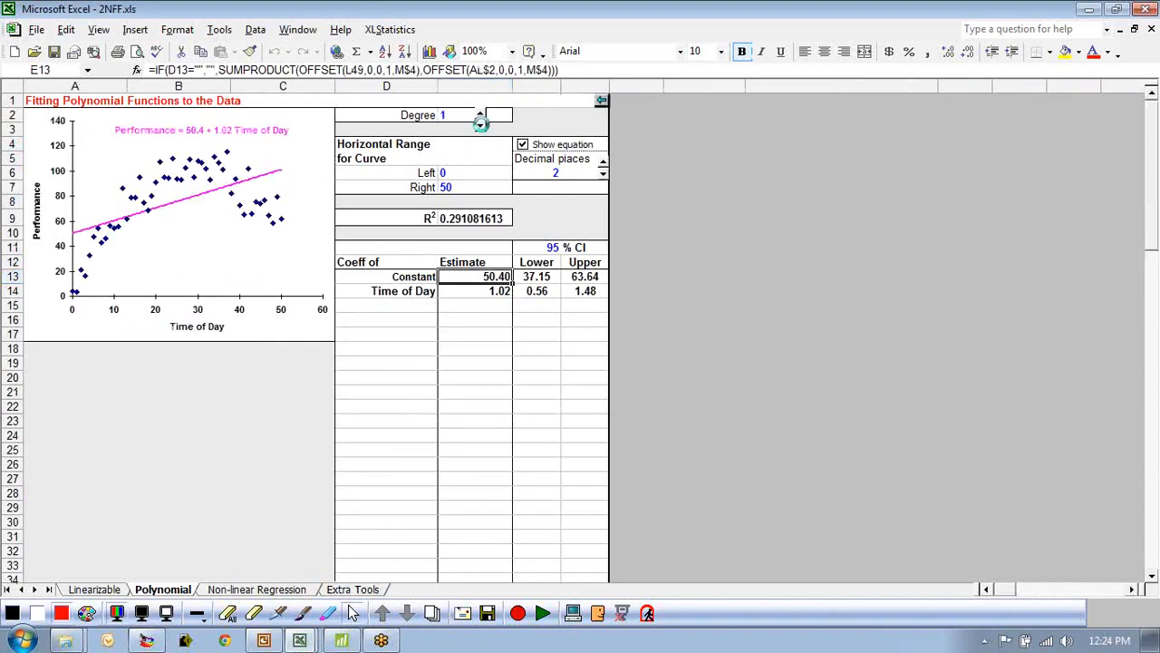
{"action": "left_click", "coordinate": [479, 126]}
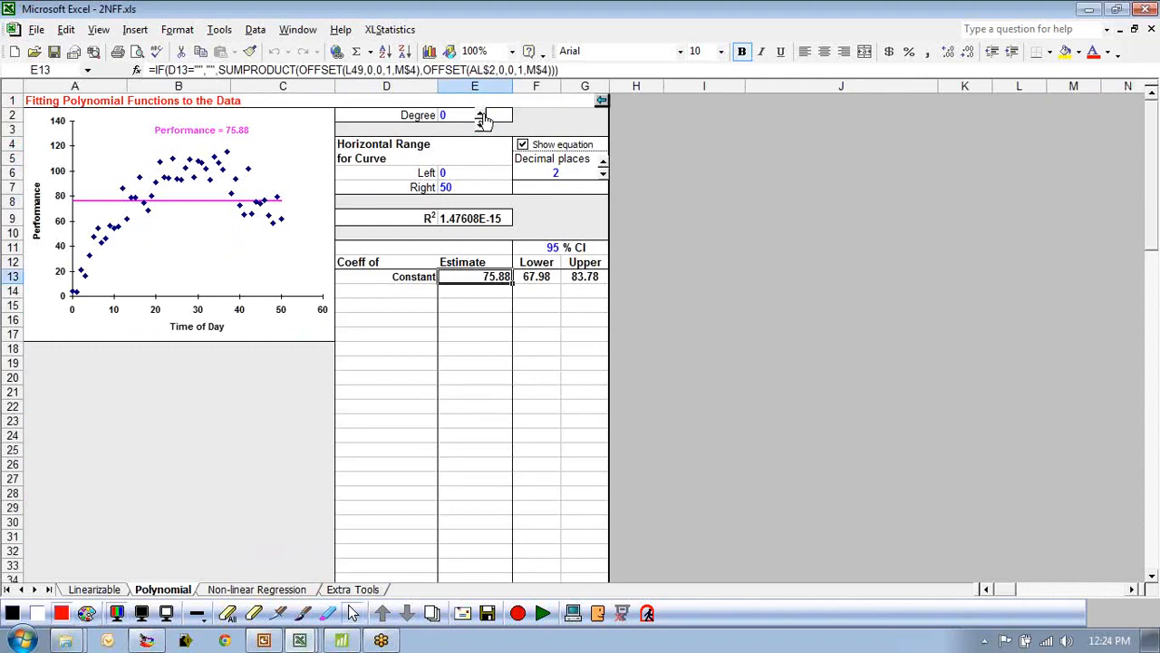
Step the polynomial degree back up through the fits and set it to 2.
{"action": "left_click", "coordinate": [482, 118]}
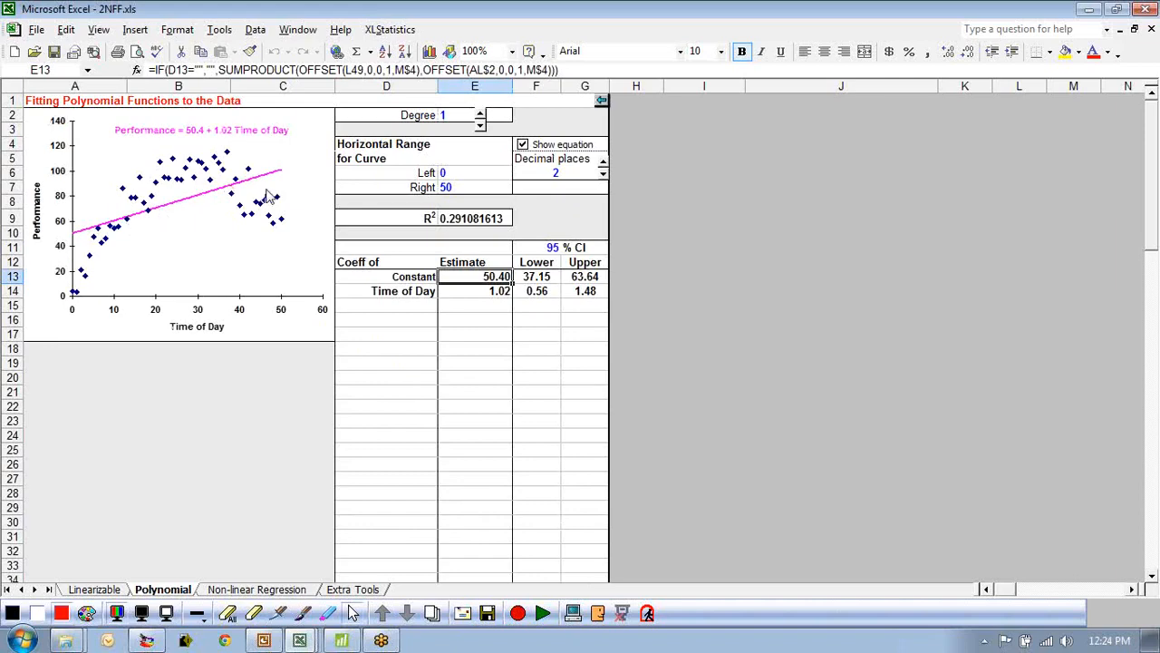
{"action": "left_click", "coordinate": [480, 115]}
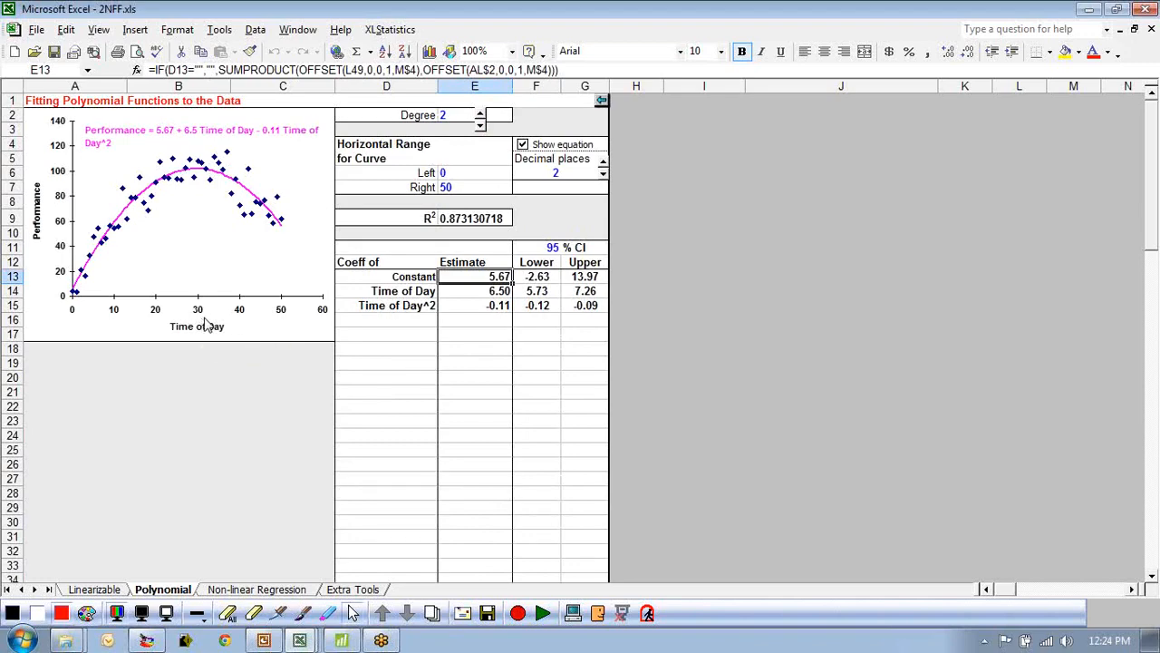
{"action": "left_click", "coordinate": [481, 126]}
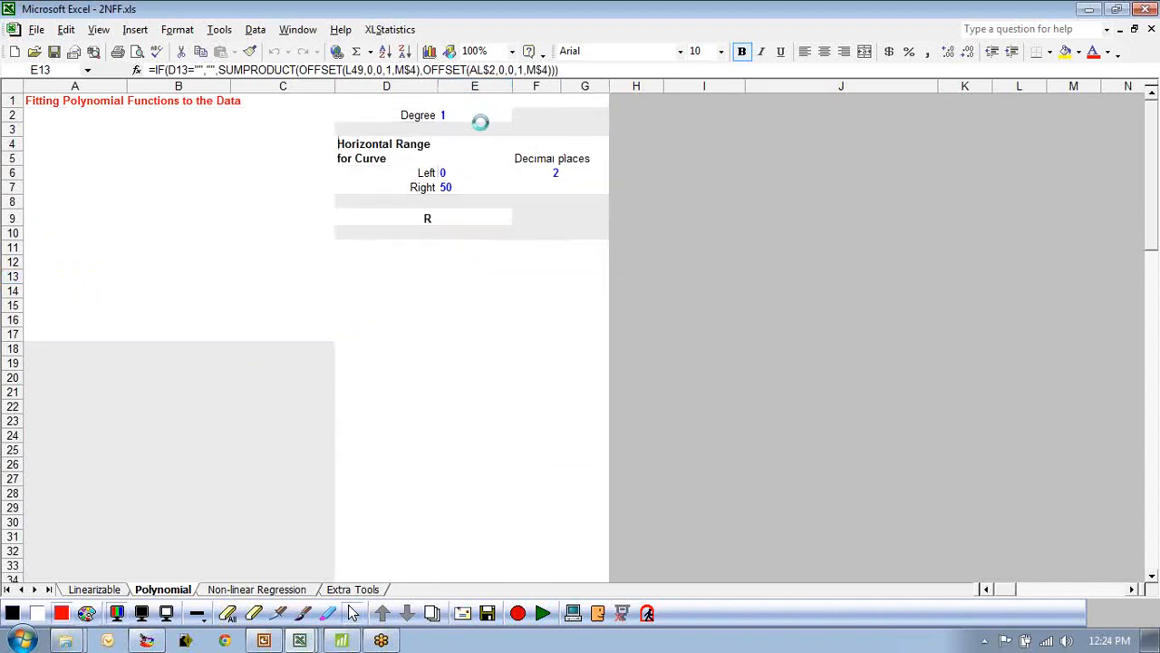
{"action": "left_click", "coordinate": [476, 218]}
{"action": "left_click", "coordinate": [480, 115]}
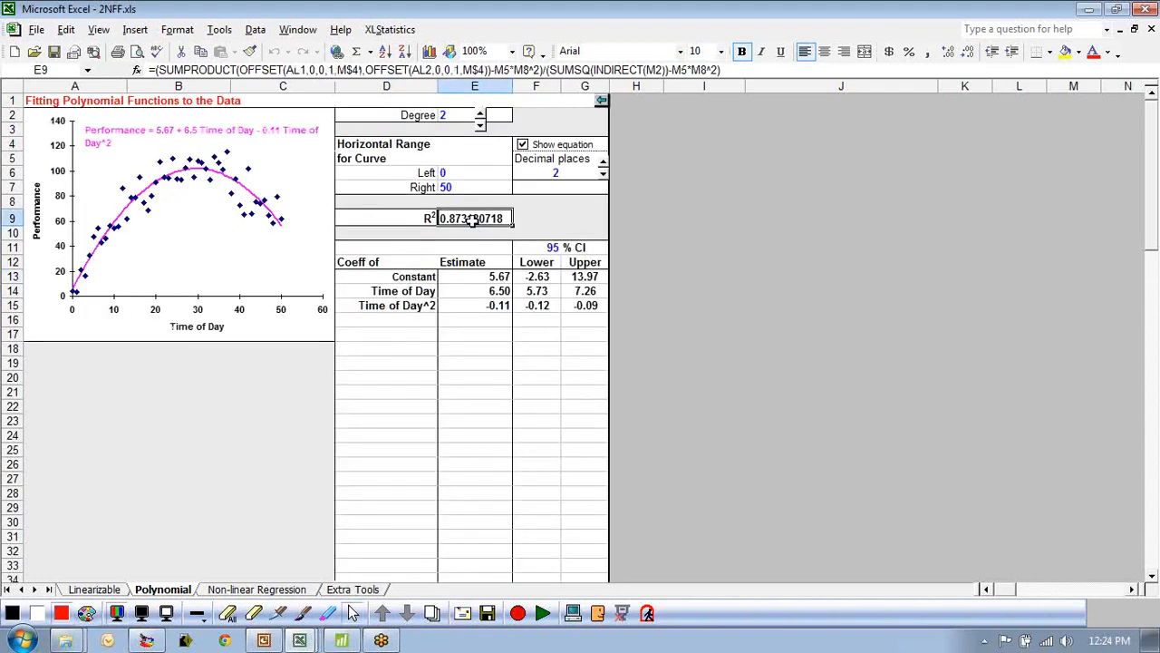
{"action": "left_click", "coordinate": [480, 115]}
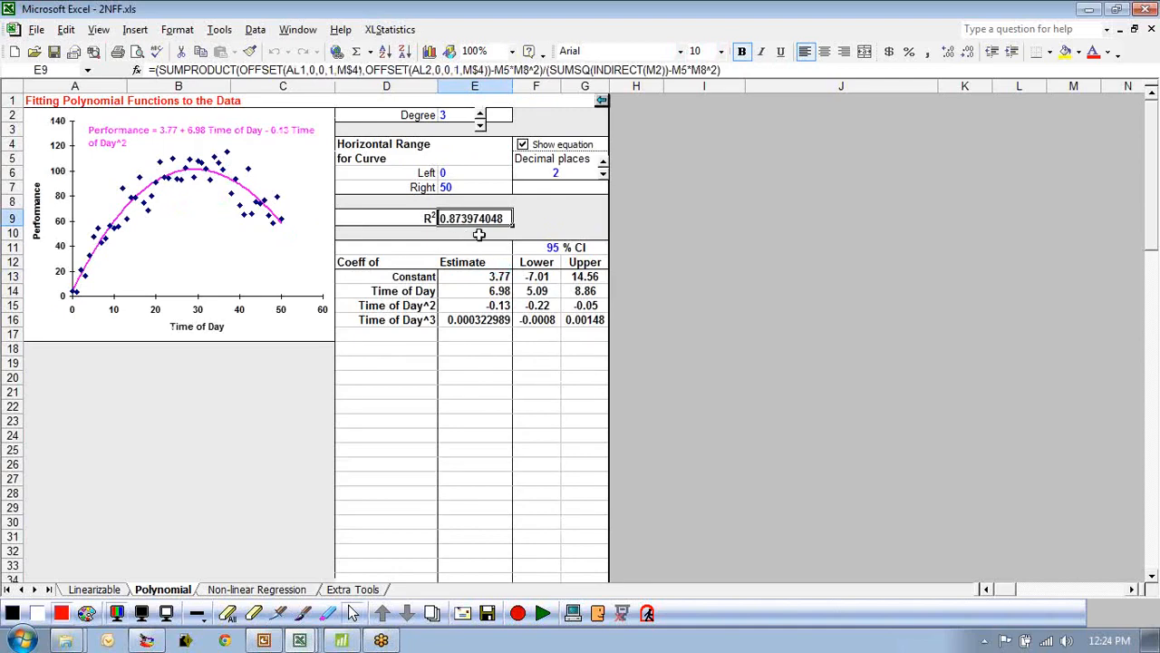
{"action": "left_click", "coordinate": [480, 125]}
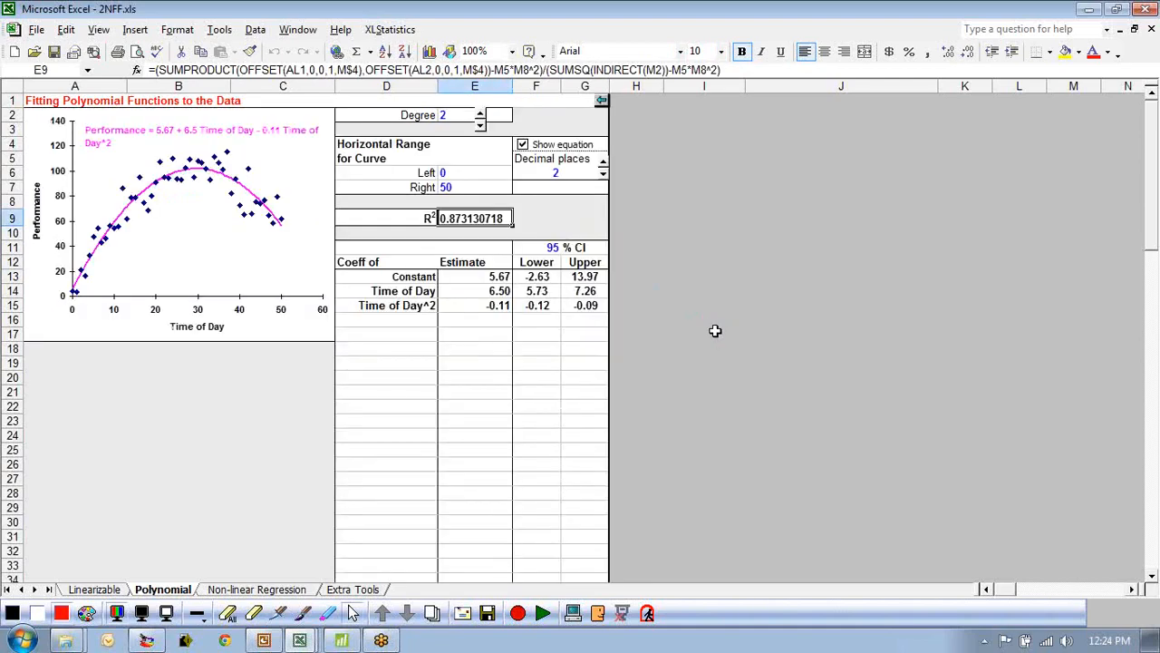
Zoom in and examine the quadratic fit's equation, R² value and degree setting.
{"action": "scroll", "coordinate": [601, 402], "scroll_direction": "up", "scroll_amount": 3, "text": "ctrl"}
{"action": "scroll", "coordinate": [601, 402], "scroll_direction": "down", "scroll_amount": 1, "text": "ctrl"}
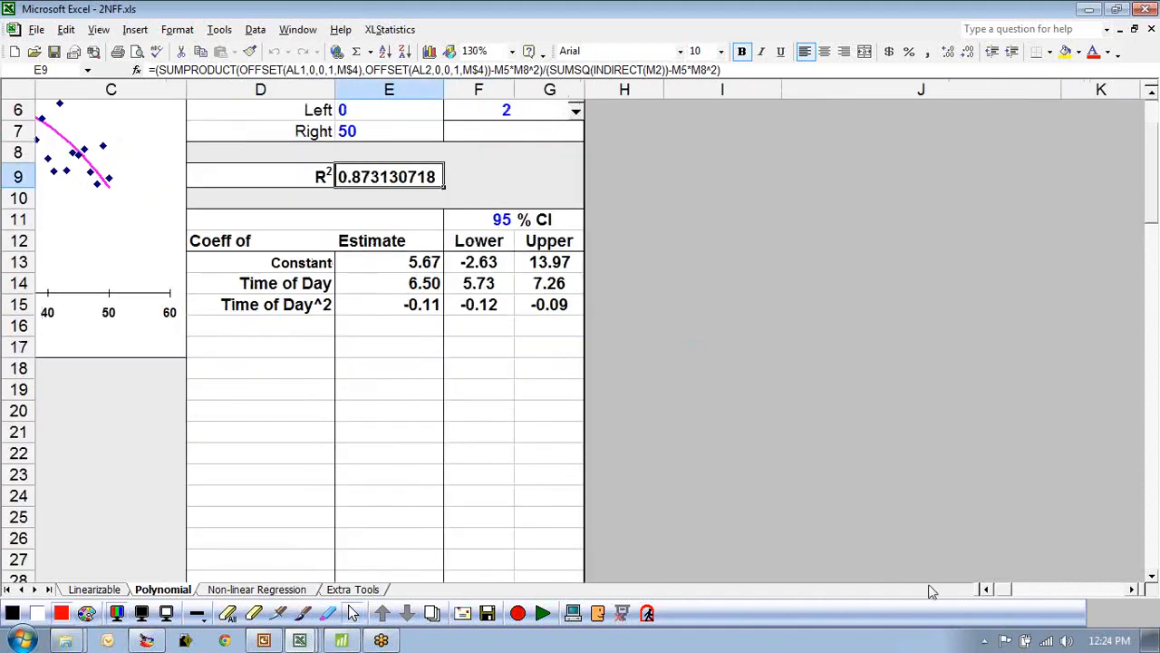
{"action": "left_click", "coordinate": [986, 589]}
{"action": "left_click", "coordinate": [986, 589]}
{"action": "scroll", "coordinate": [915, 511], "scroll_direction": "up", "scroll_amount": 2}
{"action": "scroll", "coordinate": [915, 511], "scroll_direction": "up", "scroll_amount": 1, "text": "ctrl"}
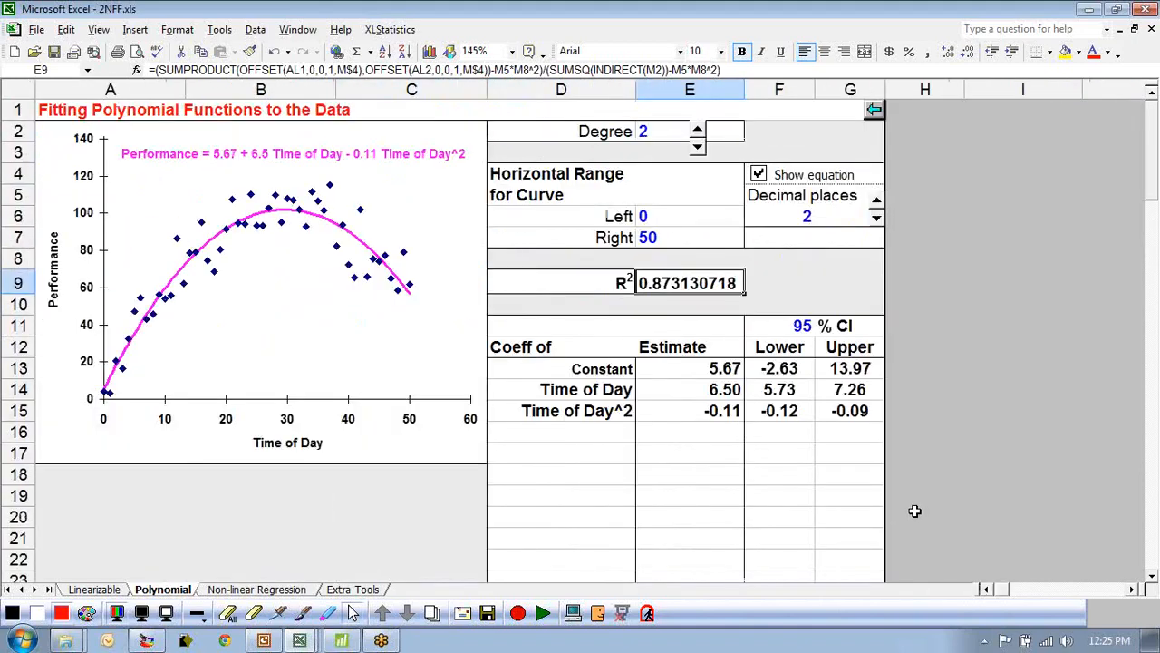
{"action": "left_click", "coordinate": [168, 156]}
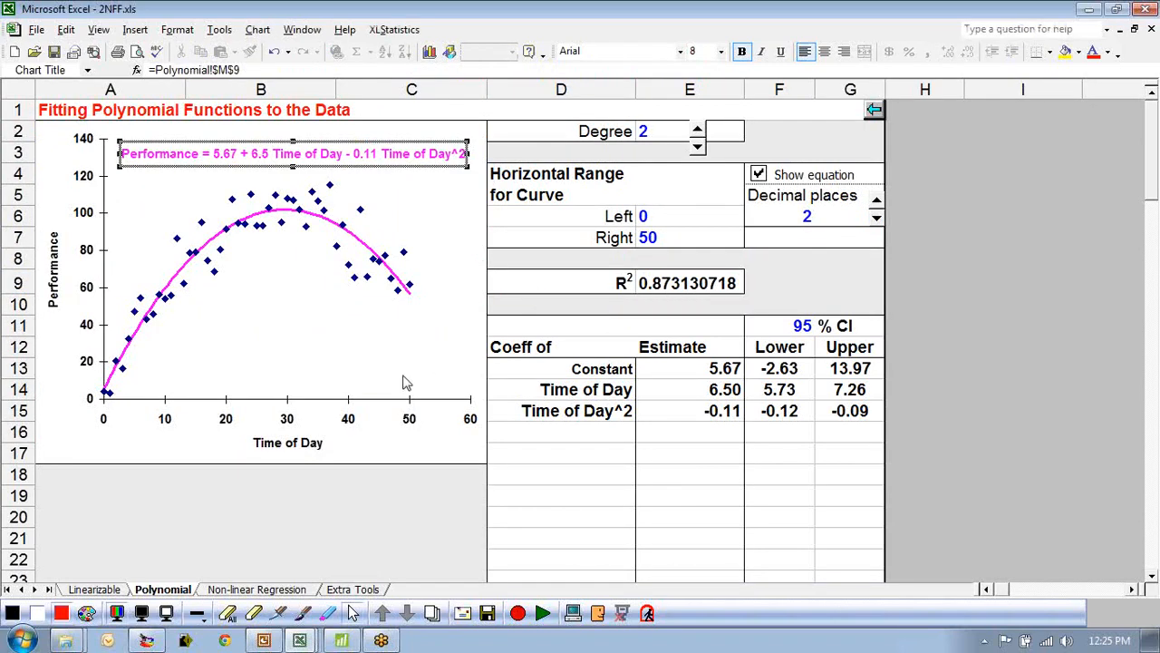
{"action": "left_click", "coordinate": [333, 509]}
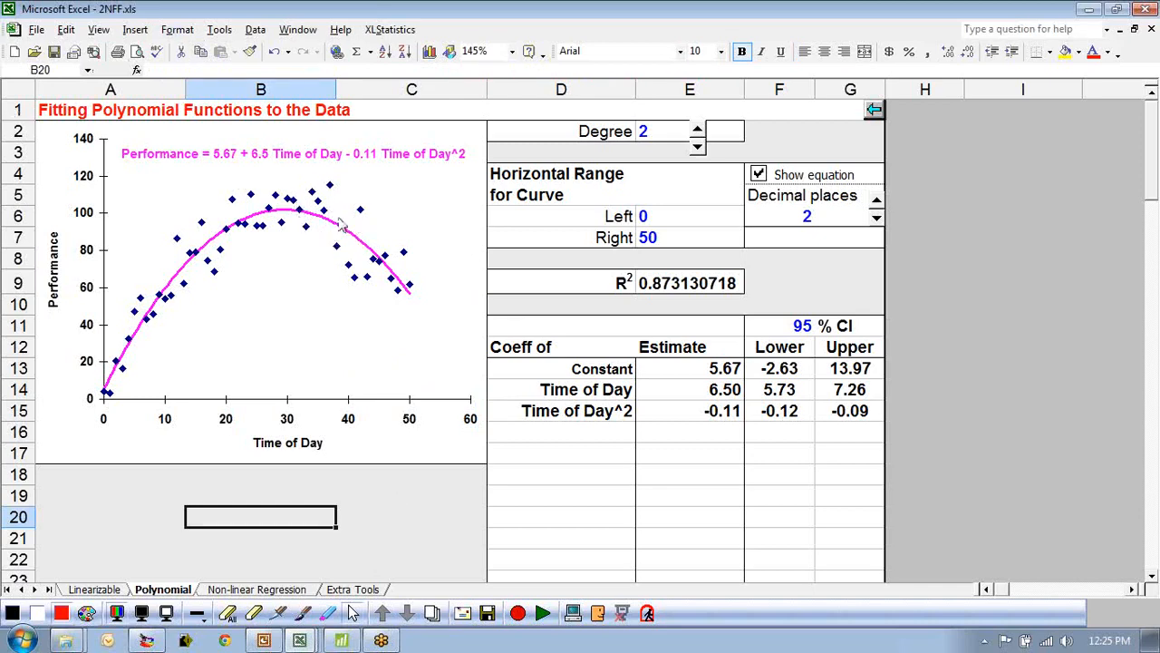
{"action": "left_click", "coordinate": [678, 283]}
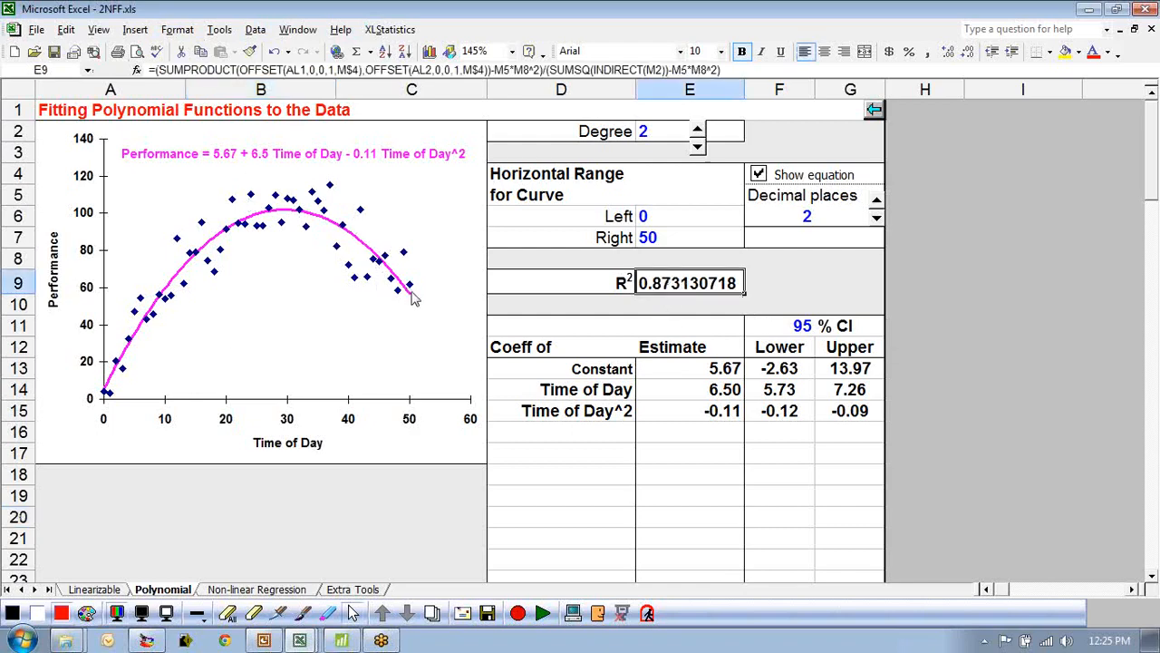
{"action": "left_click", "coordinate": [676, 135]}
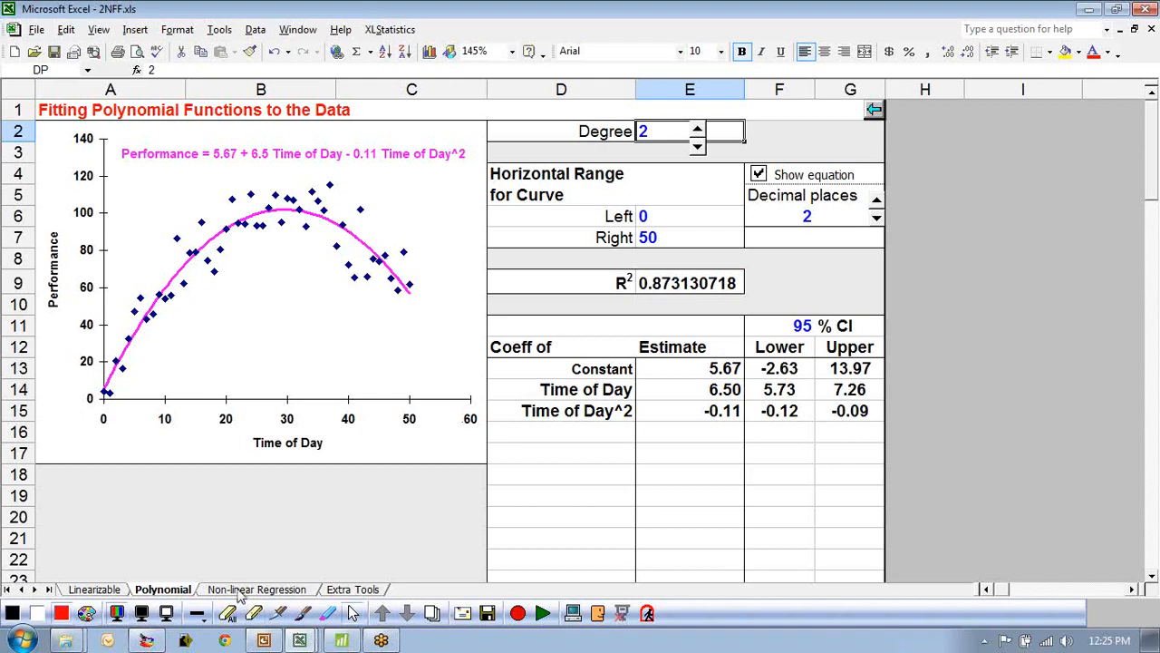
{"action": "left_click", "coordinate": [152, 513]}
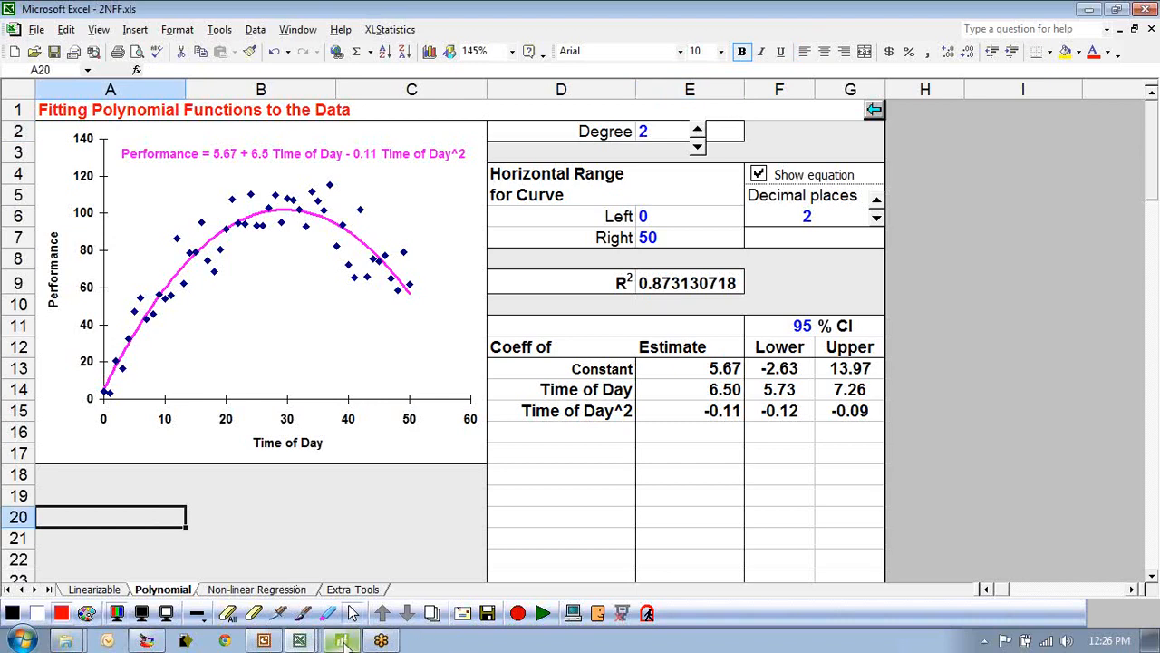
Switch to Minitab and create a quadratic Fitted Line Plot with Performance as response and Time of Day as predictor.
{"action": "left_click", "coordinate": [345, 642]}
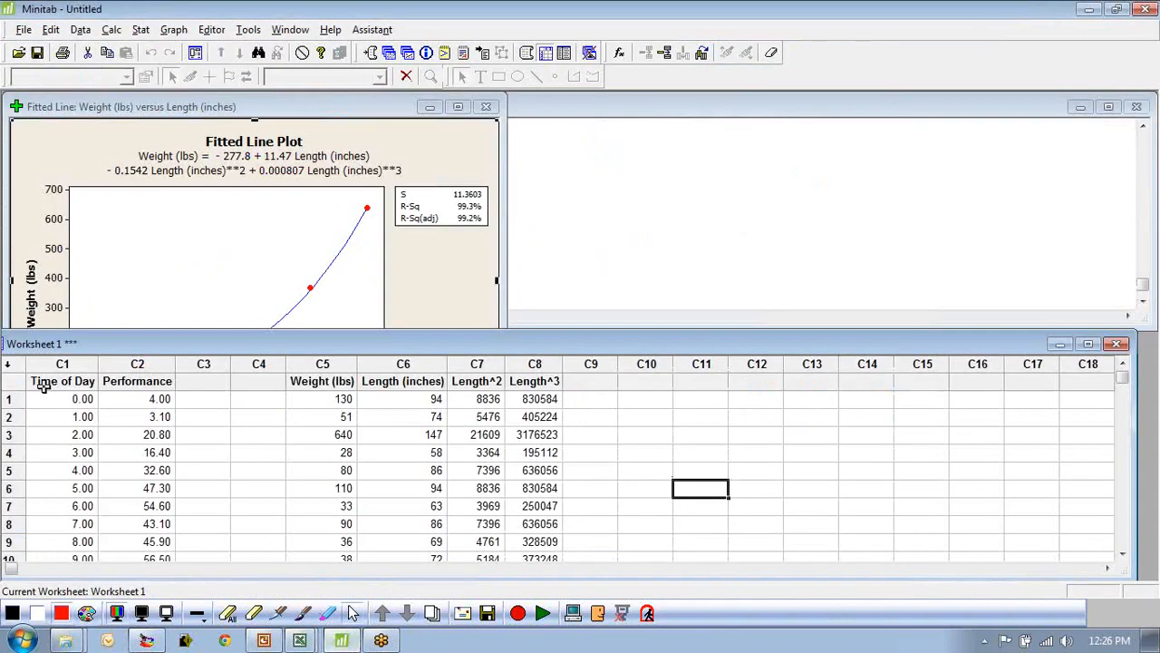
{"action": "left_click", "coordinate": [44, 385]}
{"action": "left_click", "coordinate": [158, 30]}
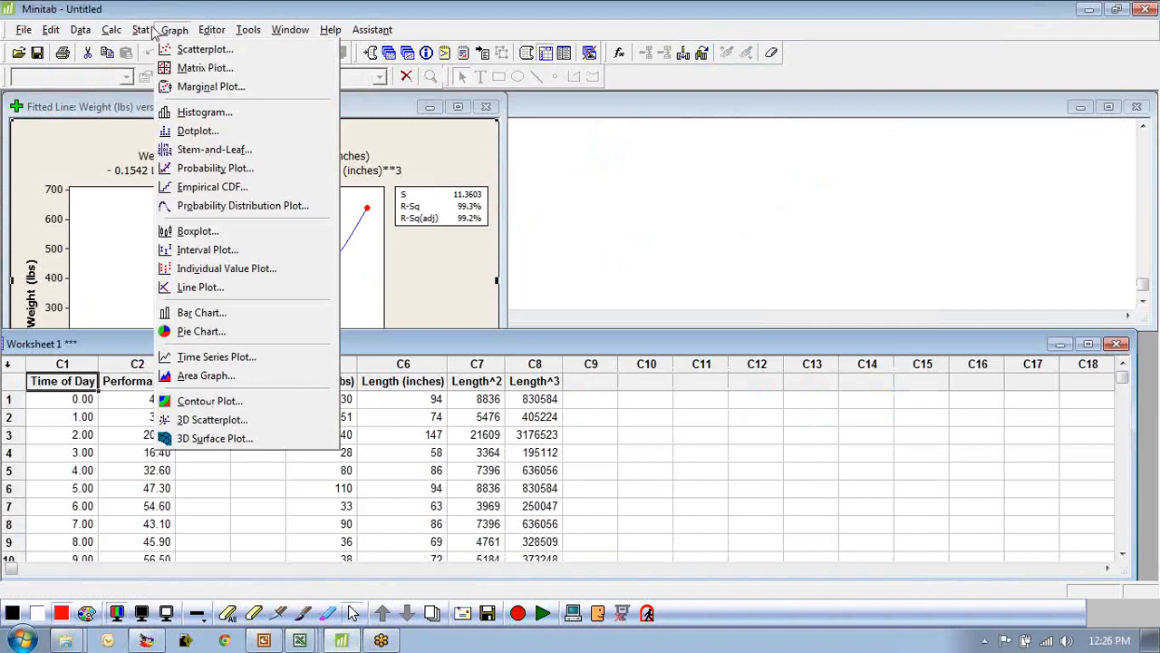
{"action": "mouse_move", "coordinate": [145, 32]}
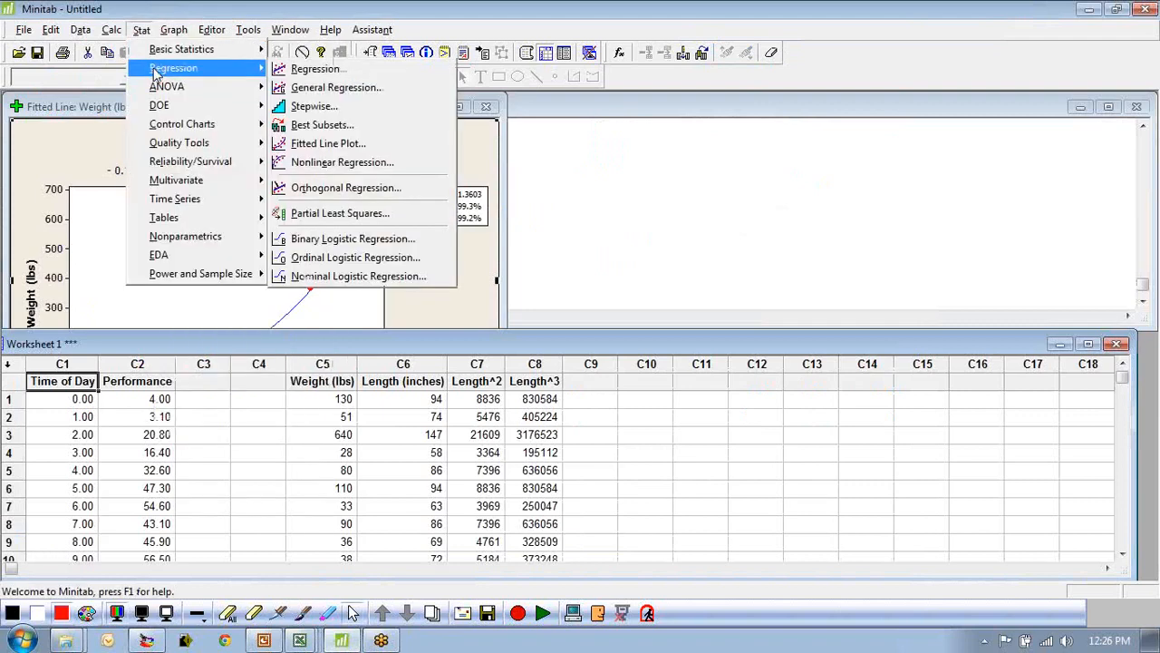
{"action": "left_click", "coordinate": [326, 143]}
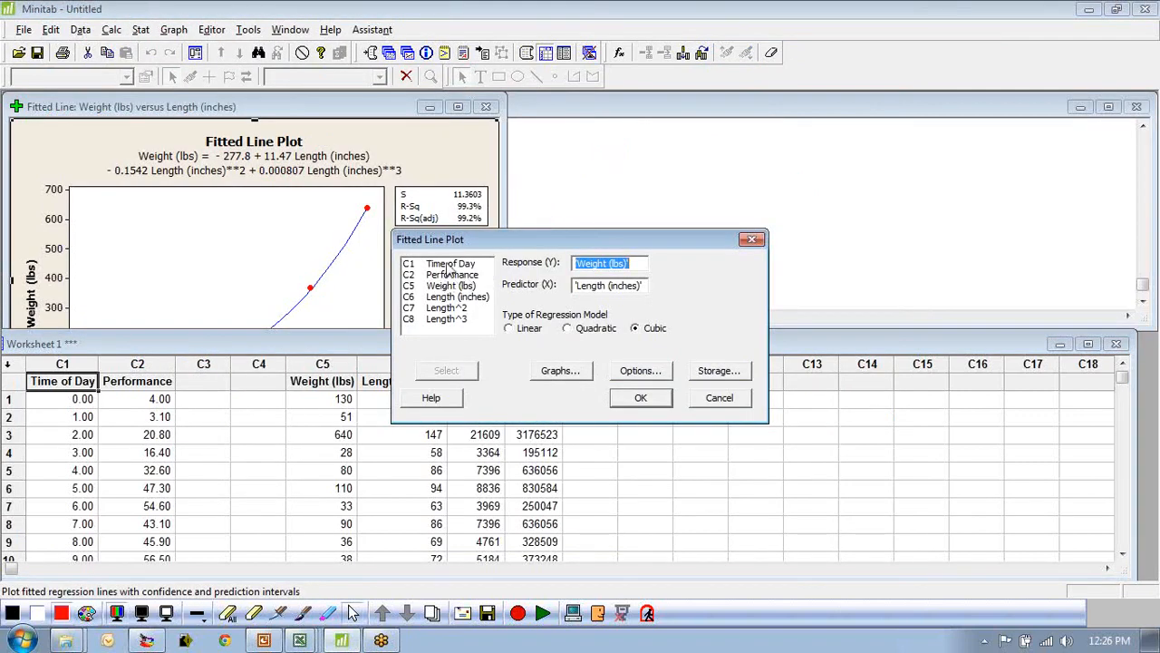
{"action": "double_click", "coordinate": [450, 274]}
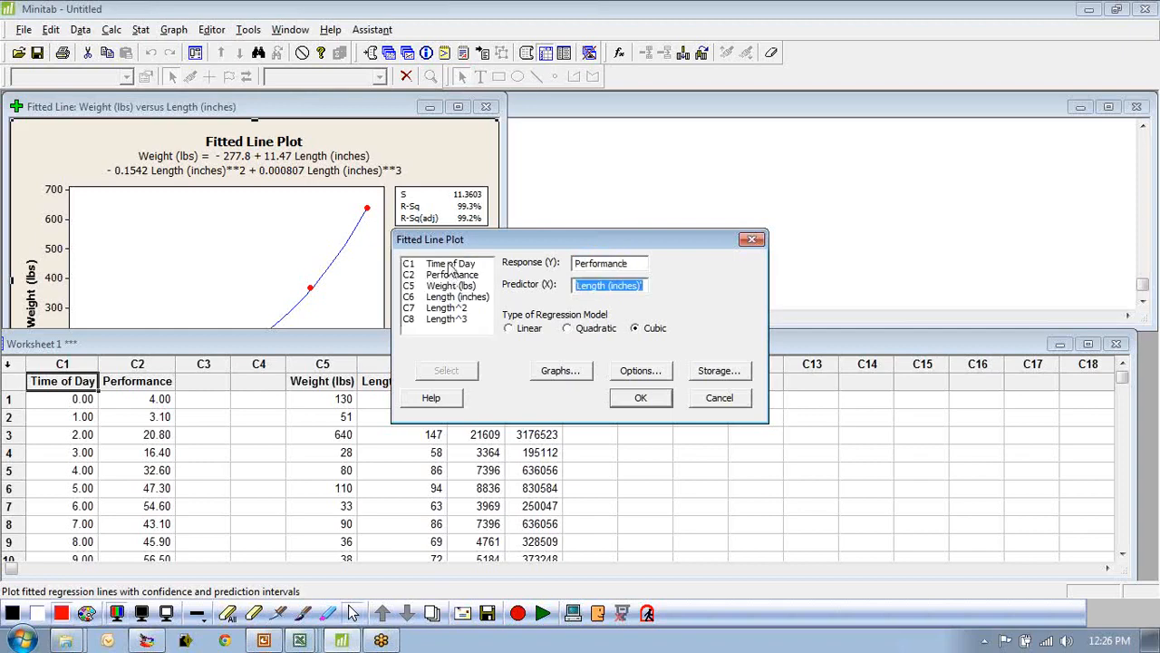
{"action": "double_click", "coordinate": [450, 270]}
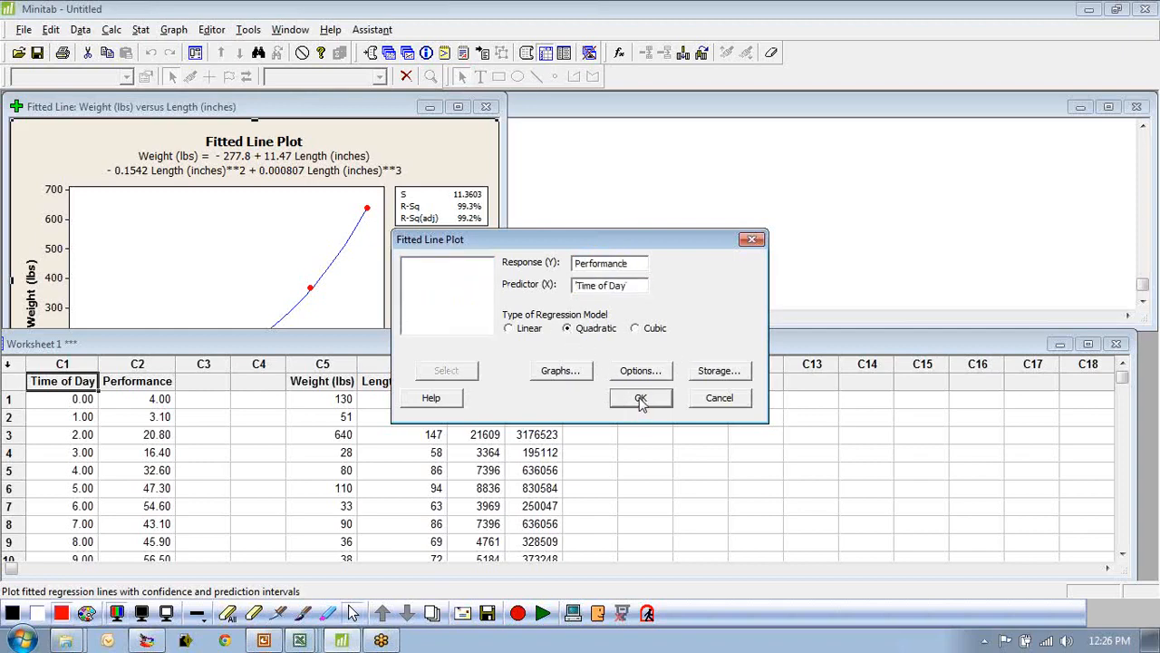
{"action": "left_click", "coordinate": [640, 399]}
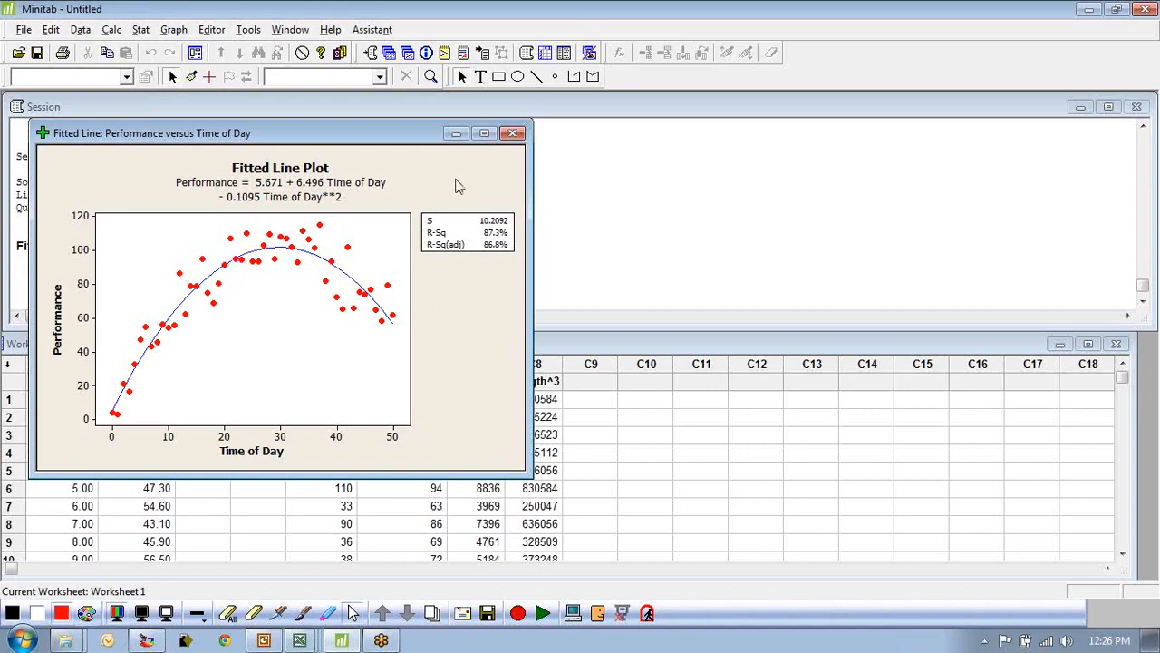
Close the fitted line plot without saving it and minimize Minitab.
{"action": "left_click", "coordinate": [513, 134]}
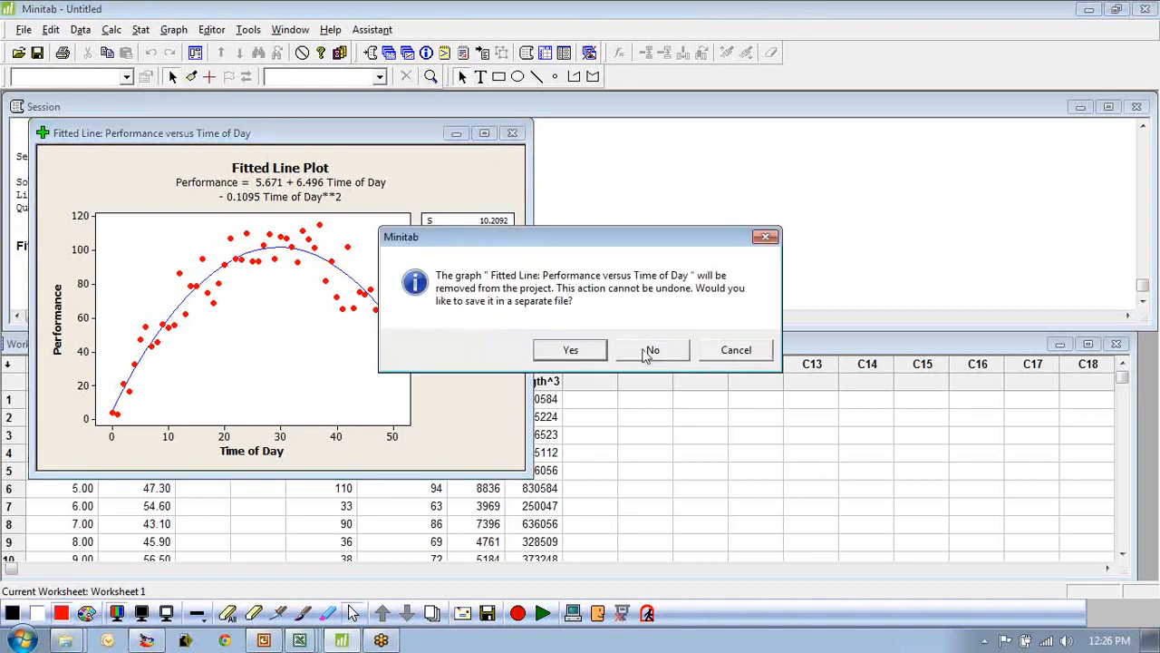
{"action": "left_click", "coordinate": [650, 352]}
{"action": "left_click", "coordinate": [590, 434]}
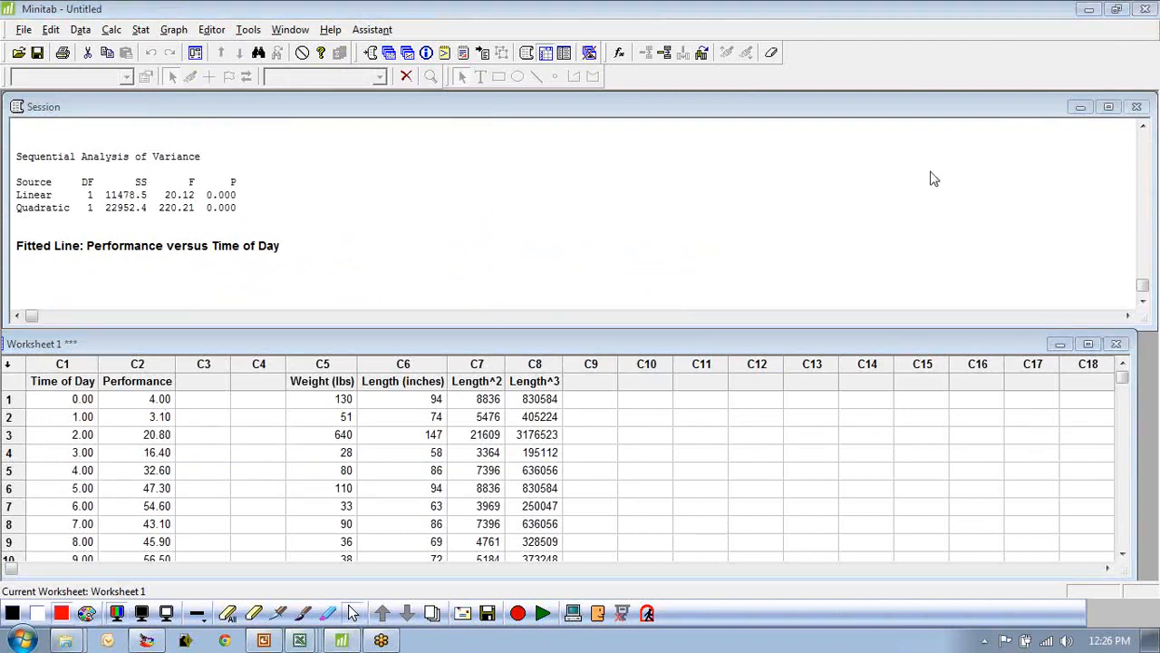
{"action": "left_click_drag", "start_coordinate": [1062, 162], "coordinate": [1074, 131]}
{"action": "left_click", "coordinate": [1092, 14]}
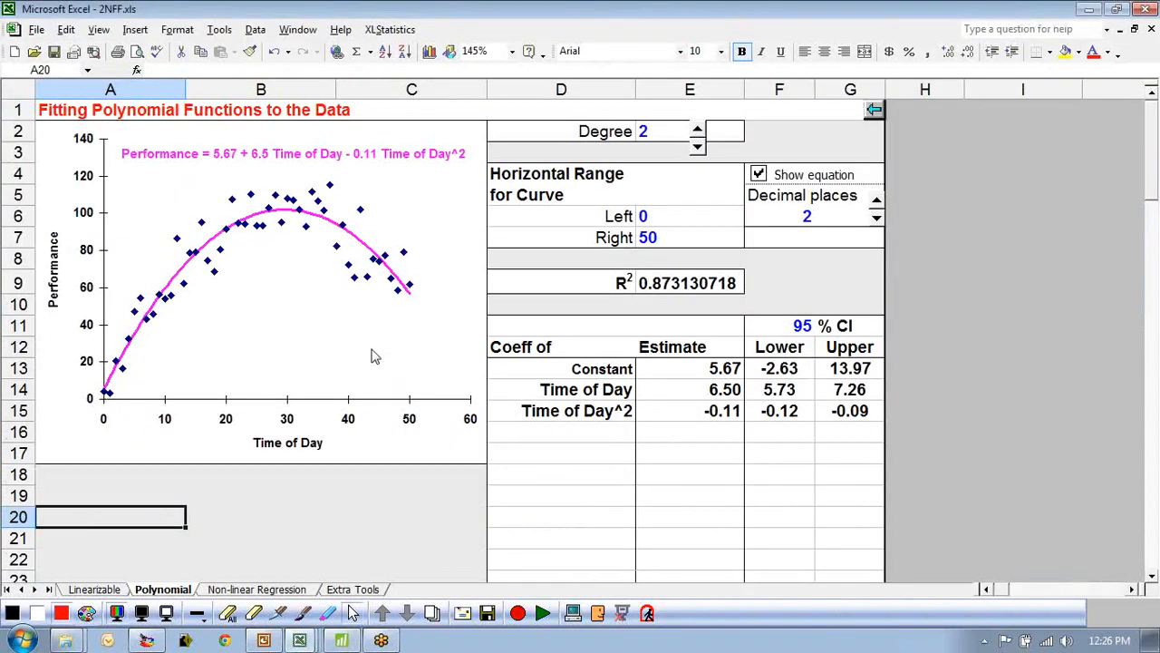
Close the function-fitting and 2Num workbooks without saving changes.
{"action": "left_click", "coordinate": [943, 469]}
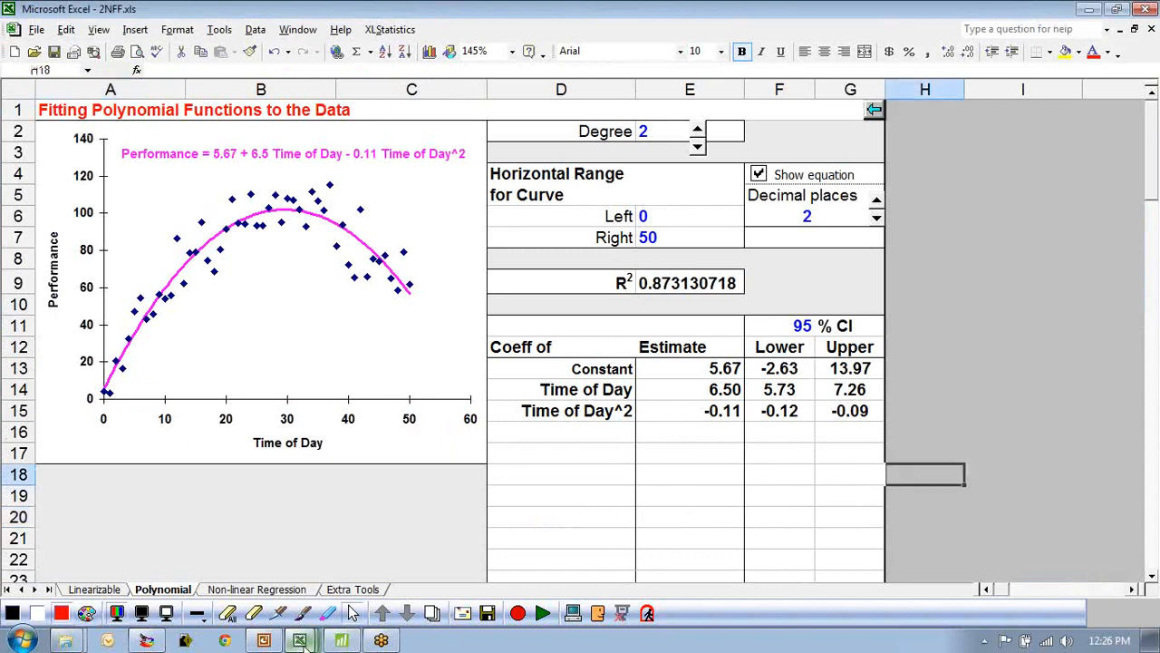
{"action": "left_click", "coordinate": [1151, 29]}
{"action": "left_click", "coordinate": [579, 348]}
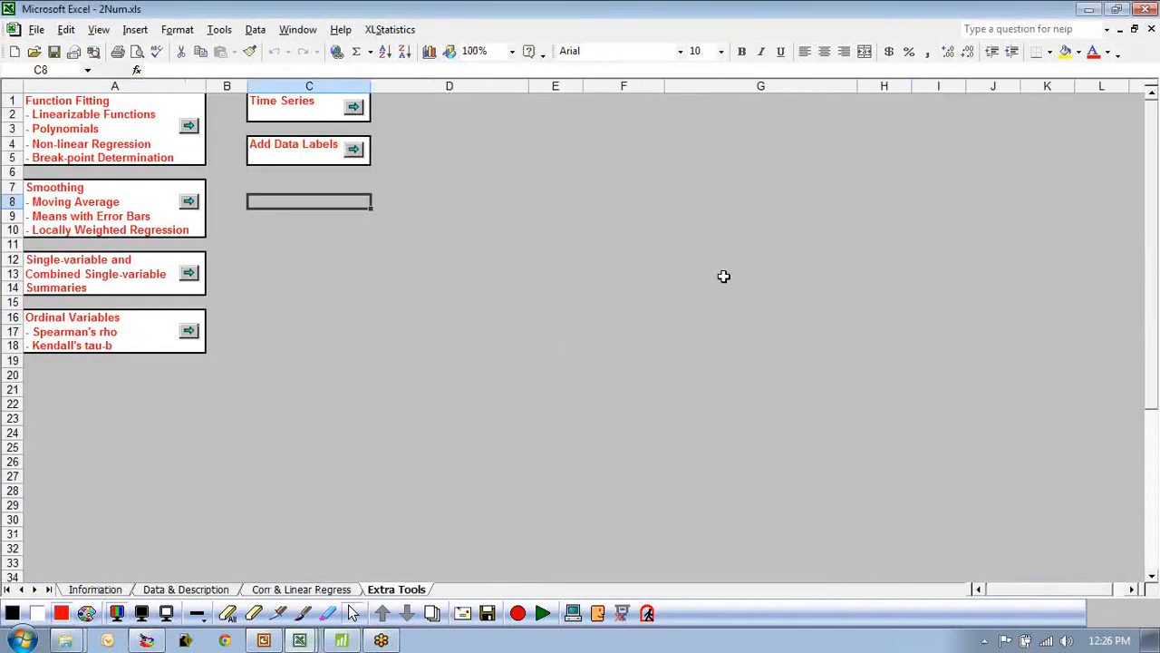
{"action": "left_click", "coordinate": [1152, 29]}
{"action": "left_click", "coordinate": [585, 348]}
{"action": "left_click", "coordinate": [617, 352]}
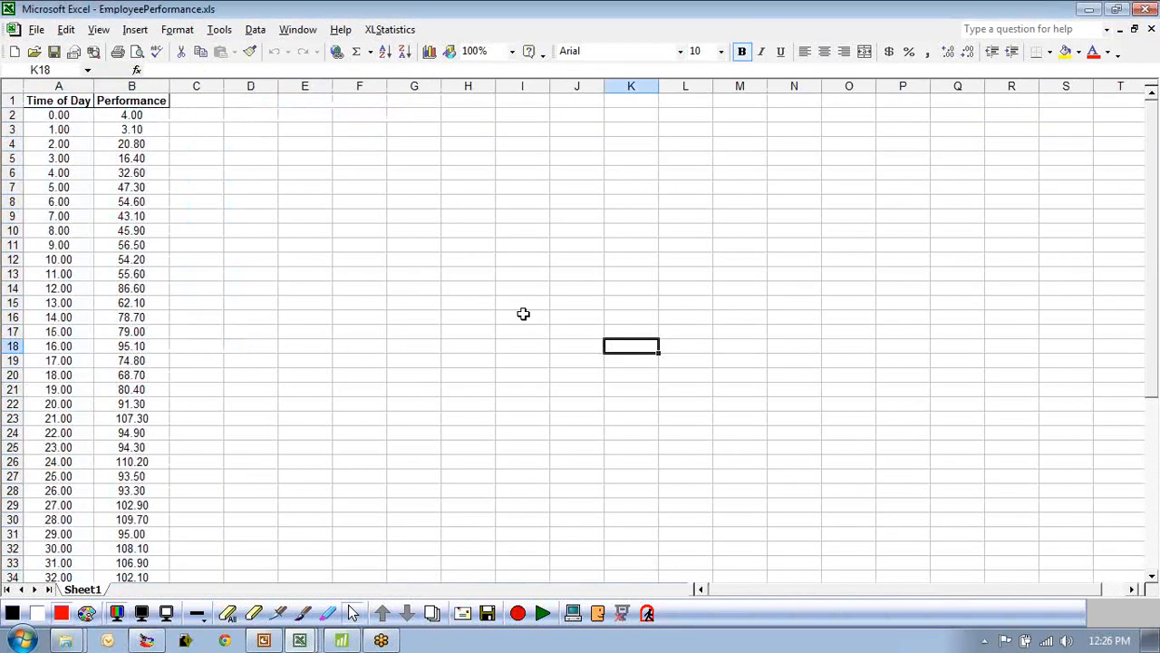
Close the EmployeePerformance and Alligator workbooks without saving changes.
{"action": "left_click", "coordinate": [1152, 29]}
{"action": "left_click", "coordinate": [582, 350]}
{"action": "left_click", "coordinate": [1152, 29]}
{"action": "left_click", "coordinate": [582, 350]}
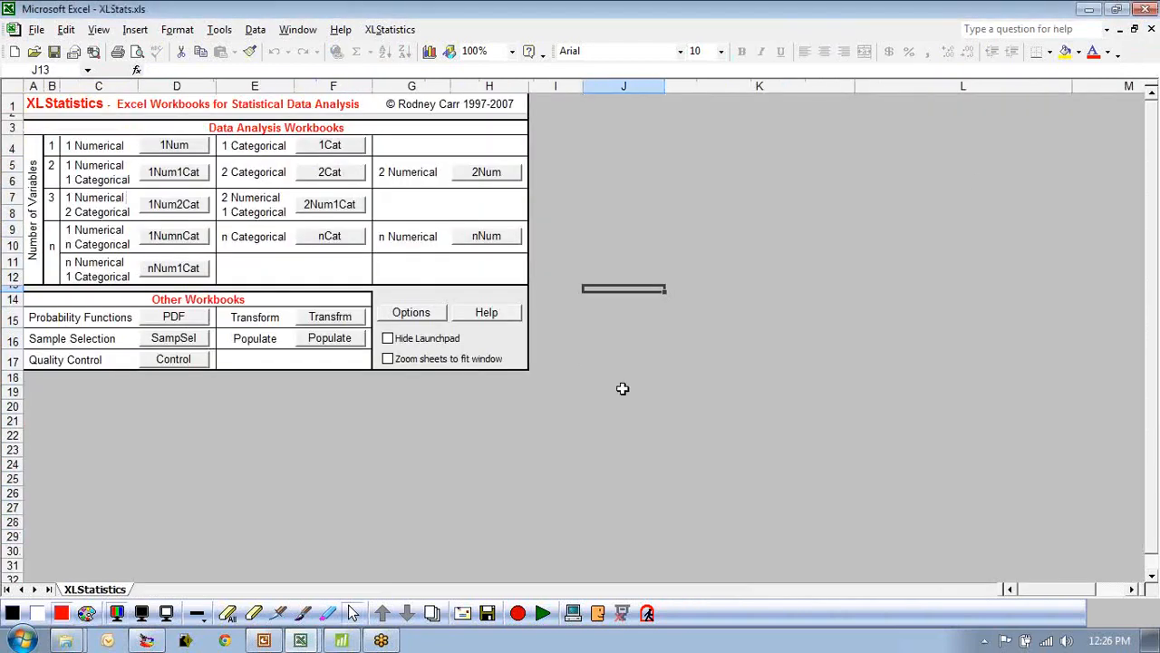
Switch to the Autos SMALL workbook and select the HighwayMPG and FuelCapacity columns.
{"action": "left_click", "coordinate": [300, 640]}
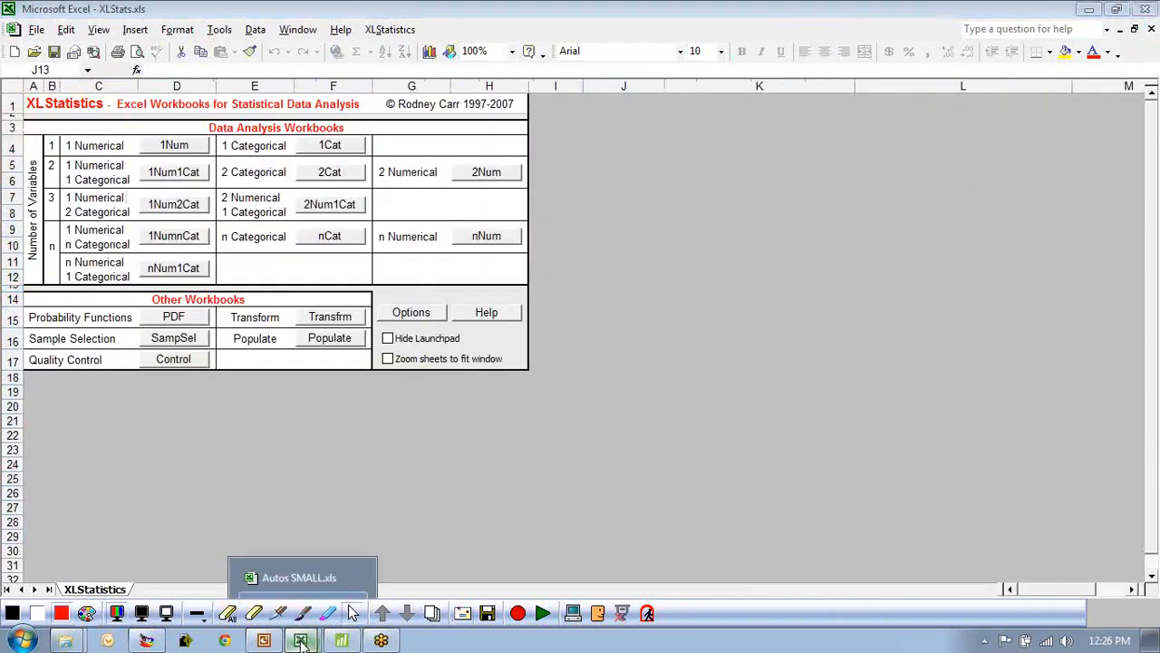
{"action": "left_click", "coordinate": [290, 581]}
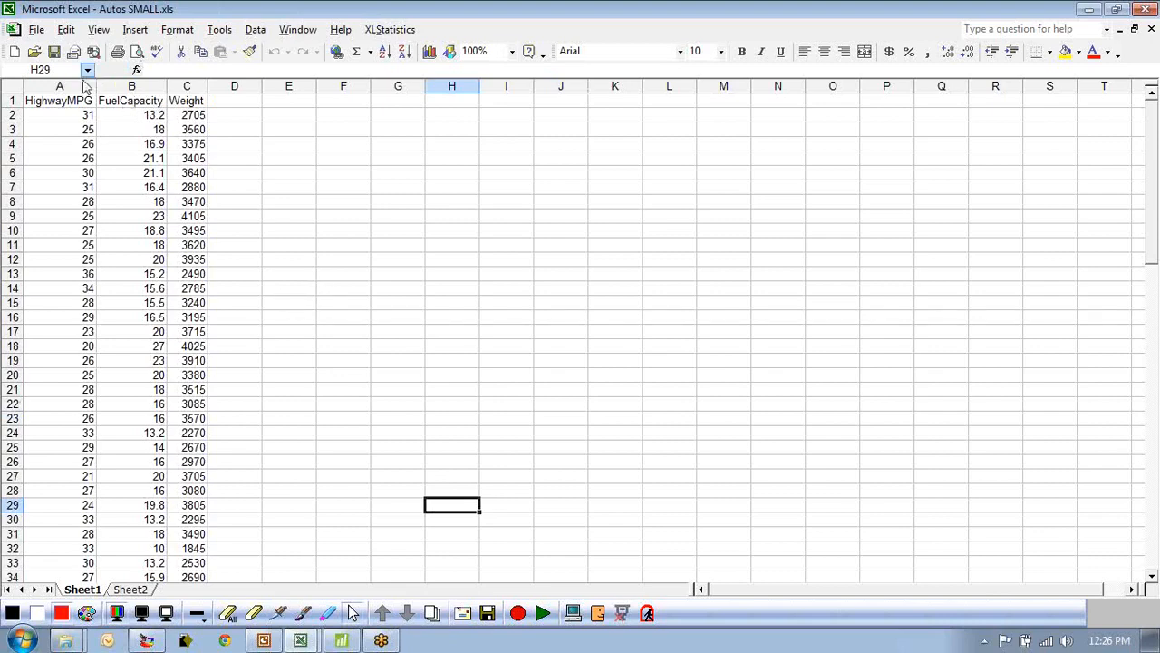
{"action": "left_click_drag", "start_coordinate": [41, 84], "coordinate": [216, 84]}
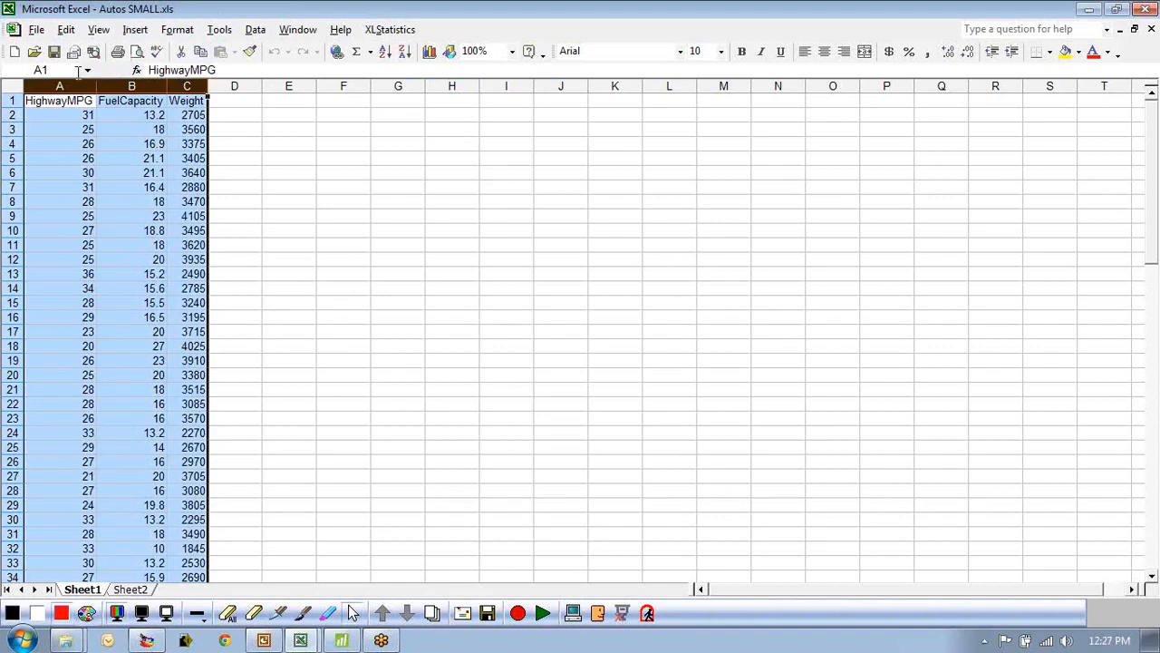
{"action": "left_click", "coordinate": [38, 99]}
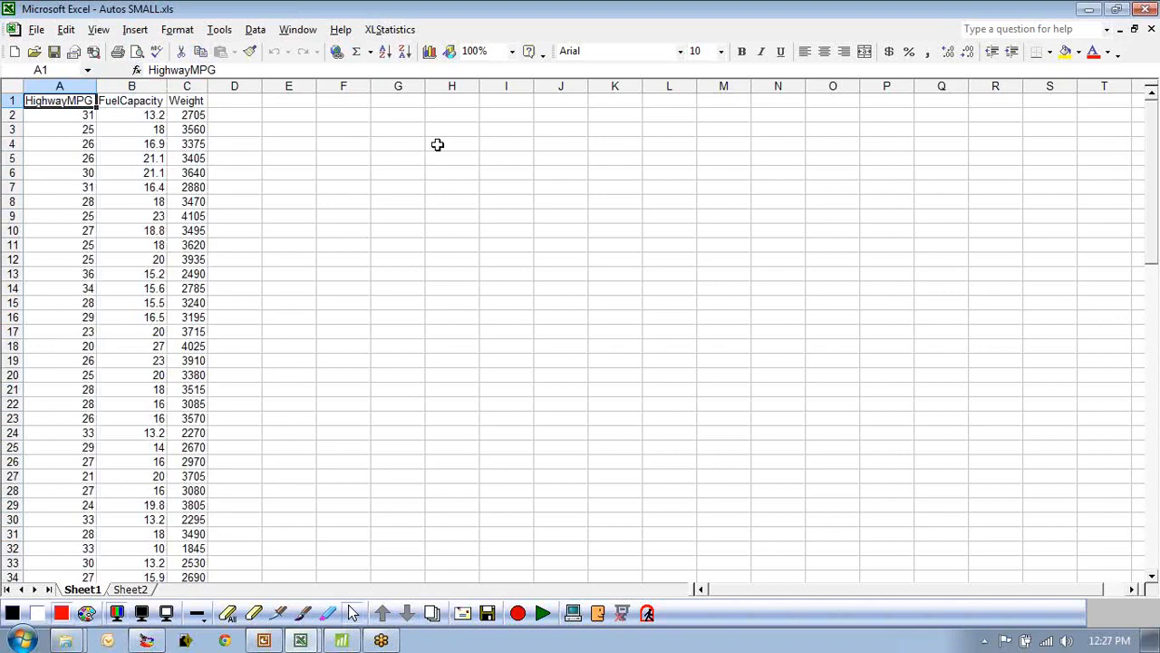
{"action": "left_click", "coordinate": [297, 152]}
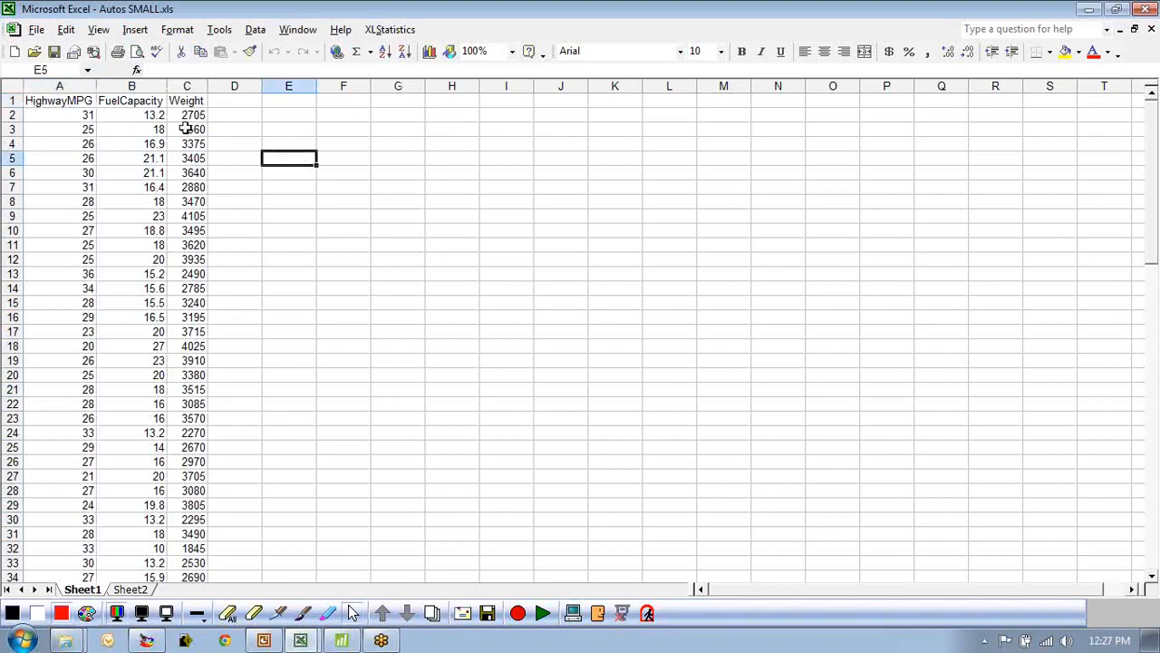
{"action": "left_click", "coordinate": [127, 102]}
{"action": "left_click", "coordinate": [121, 84]}
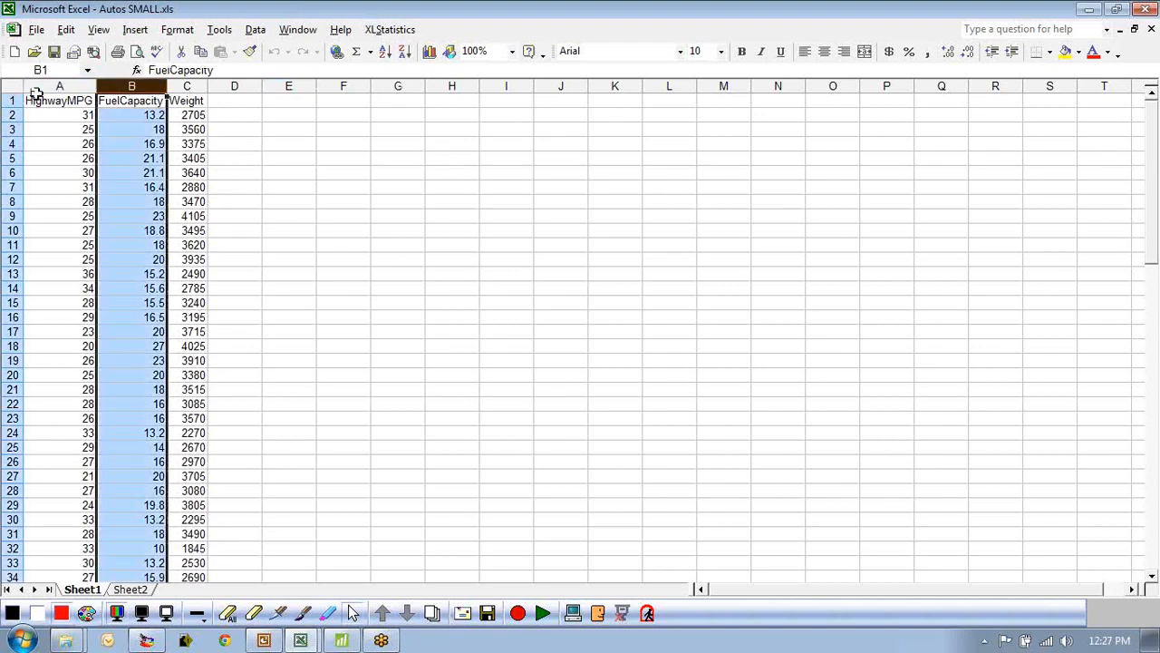
{"action": "left_click_drag", "start_coordinate": [42, 85], "coordinate": [145, 85]}
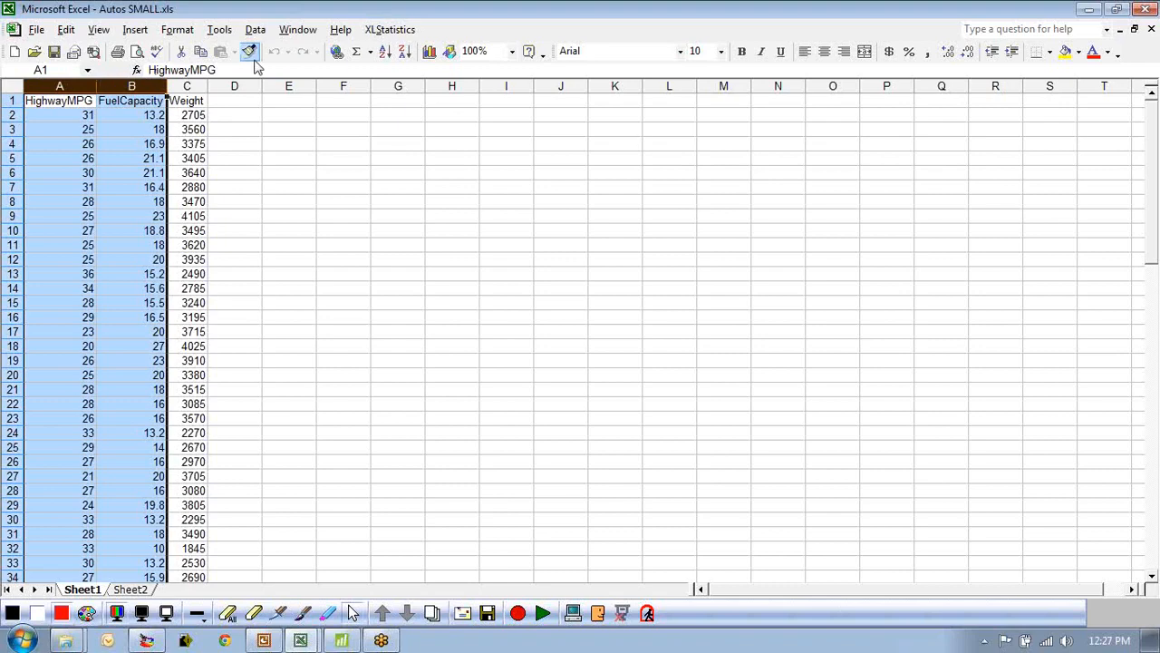
Run the XLStatistics 2Num analysis on the selection and open the Polynomials function-fitting tool.
{"action": "left_click", "coordinate": [388, 29]}
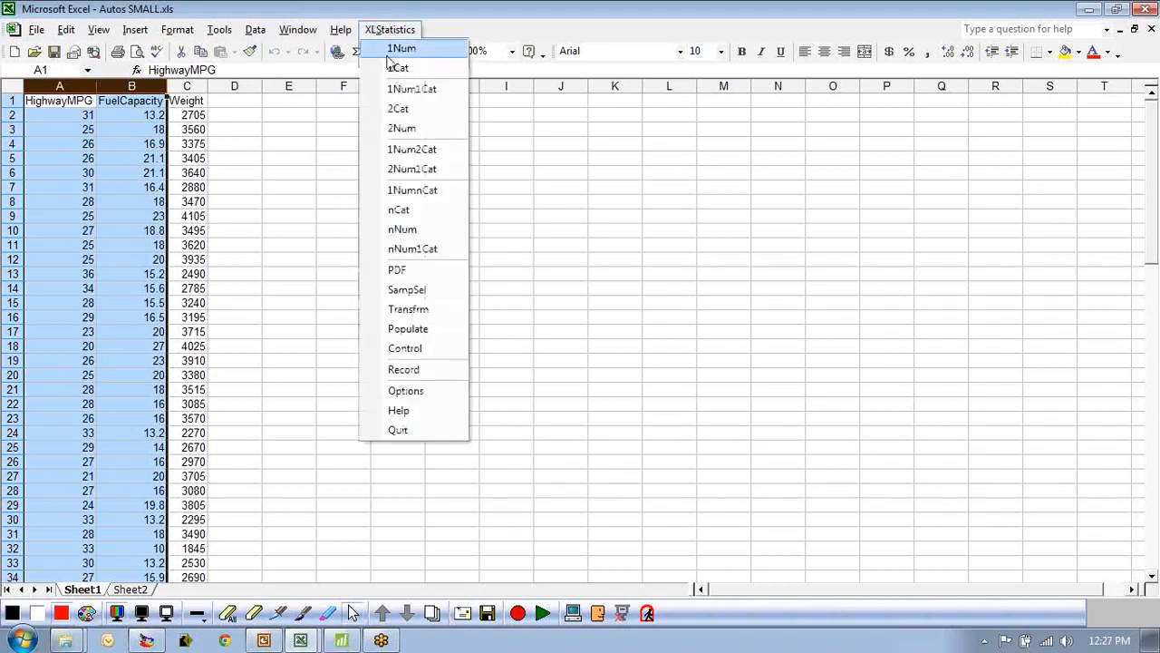
{"action": "left_click", "coordinate": [408, 130]}
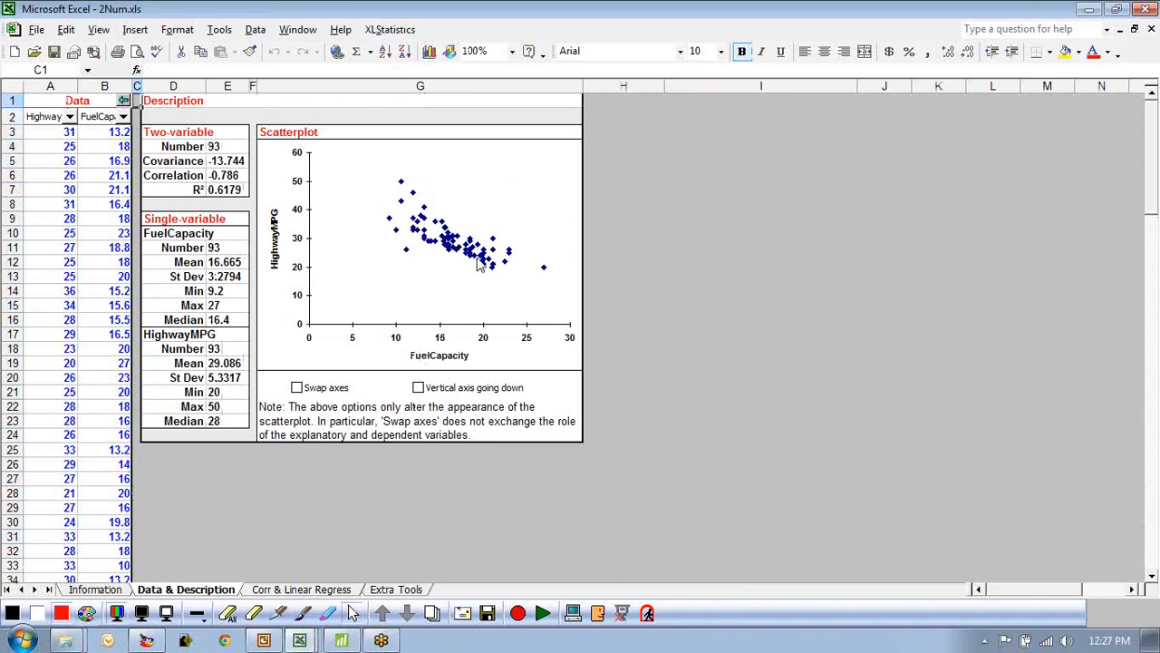
{"action": "left_click", "coordinate": [274, 594]}
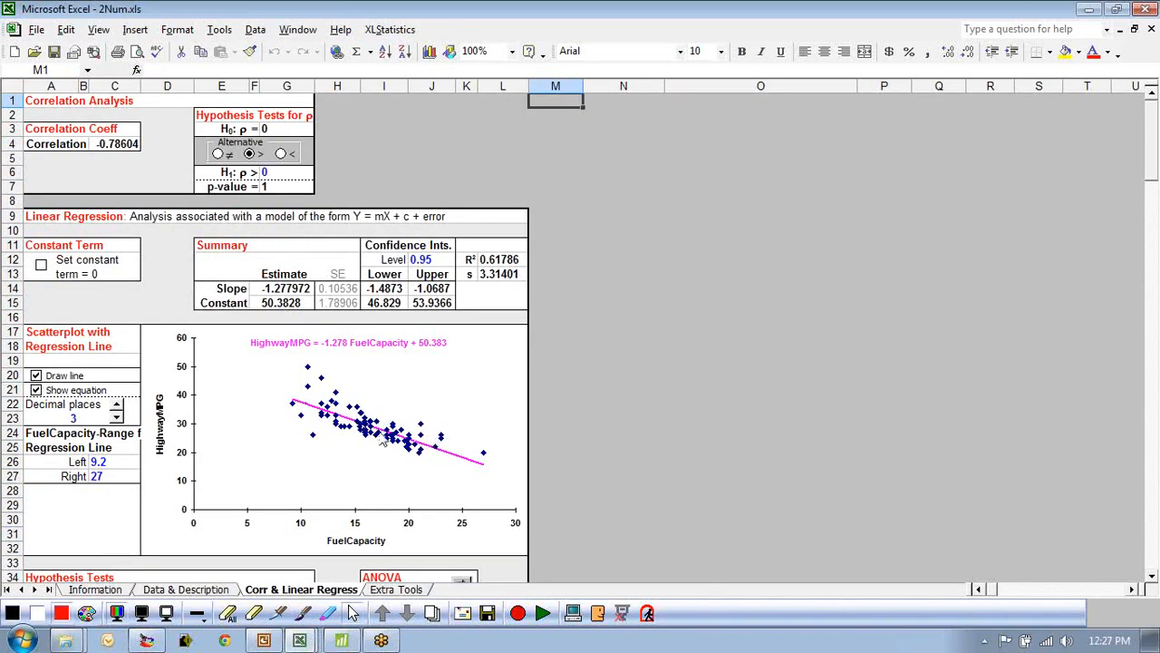
{"action": "left_click", "coordinate": [385, 590]}
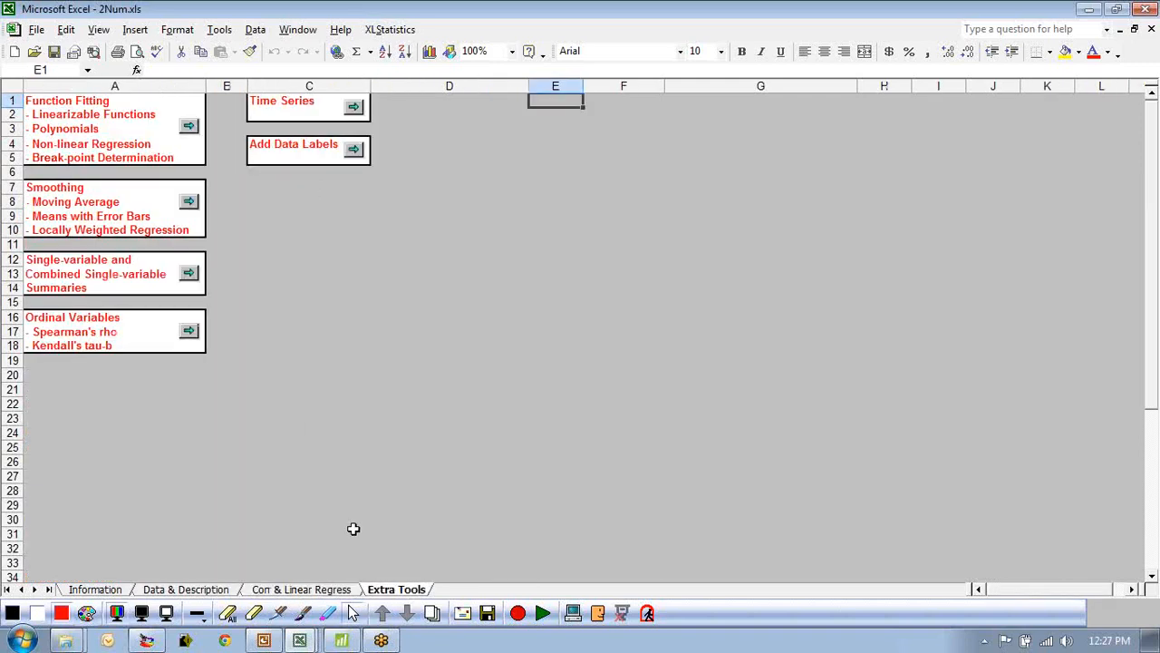
{"action": "left_click", "coordinate": [188, 125]}
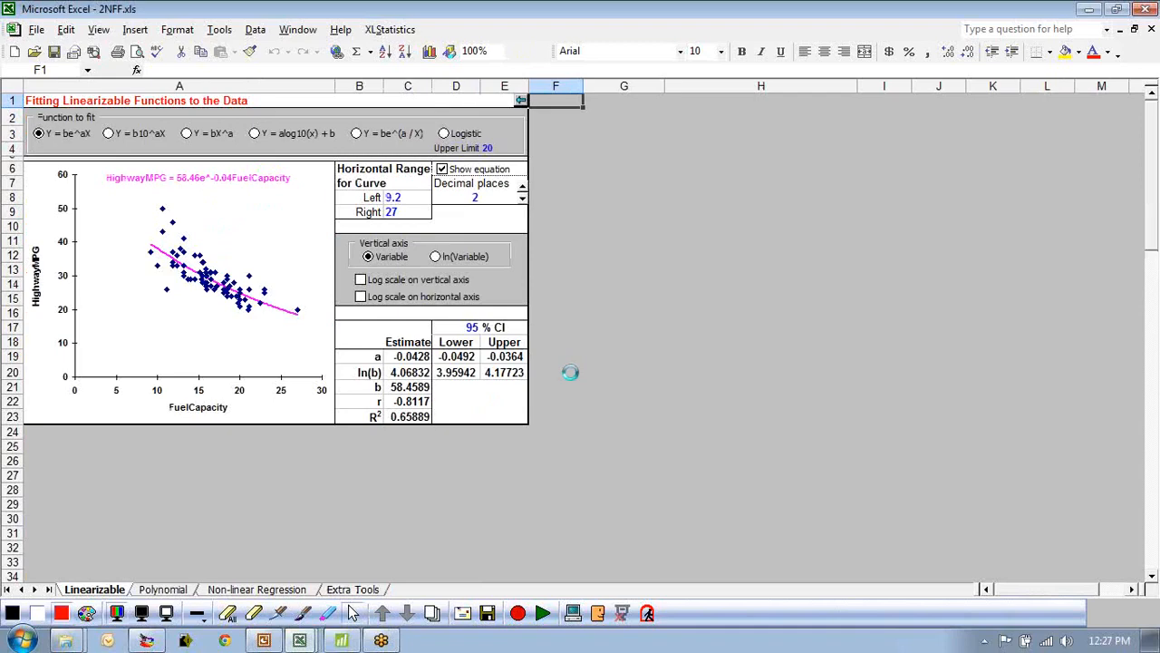
{"action": "left_click", "coordinate": [165, 591]}
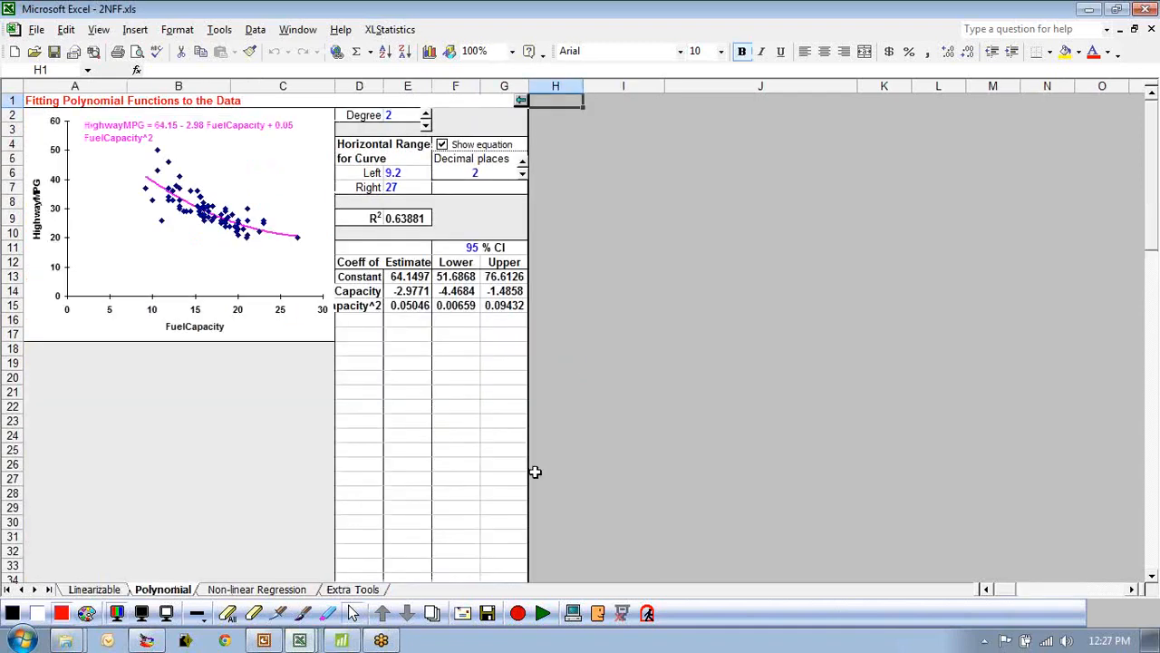
Toggle the polynomial degree between 1 and 2 to compare the linear and quadratic fits.
{"action": "left_click", "coordinate": [425, 125]}
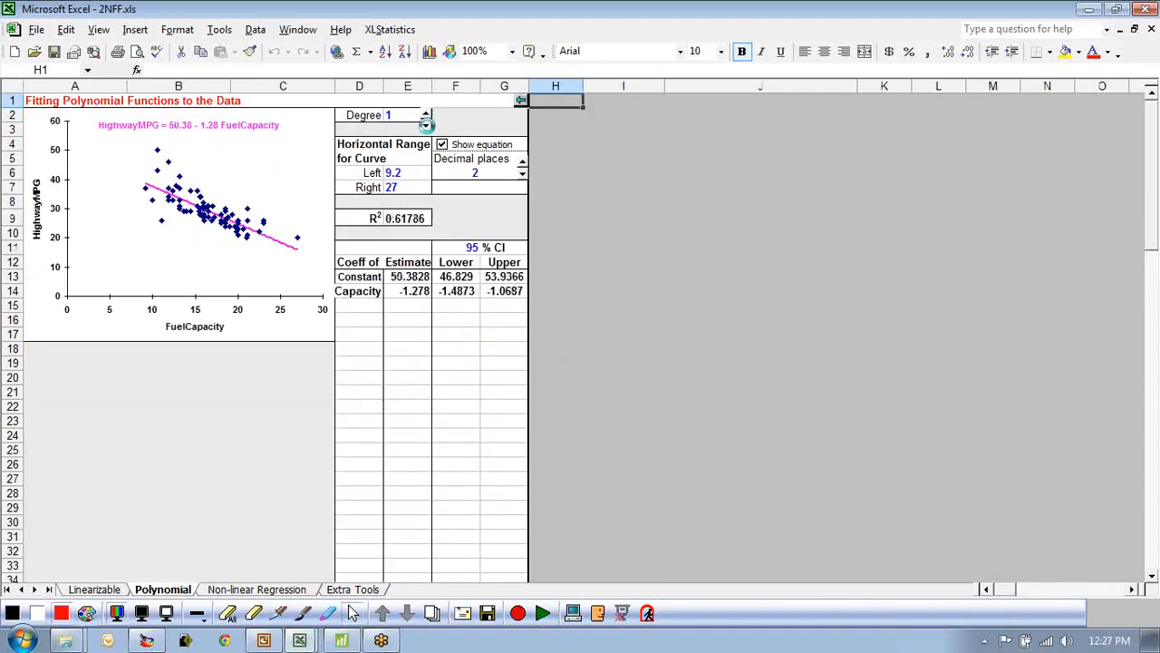
{"action": "left_click", "coordinate": [425, 115]}
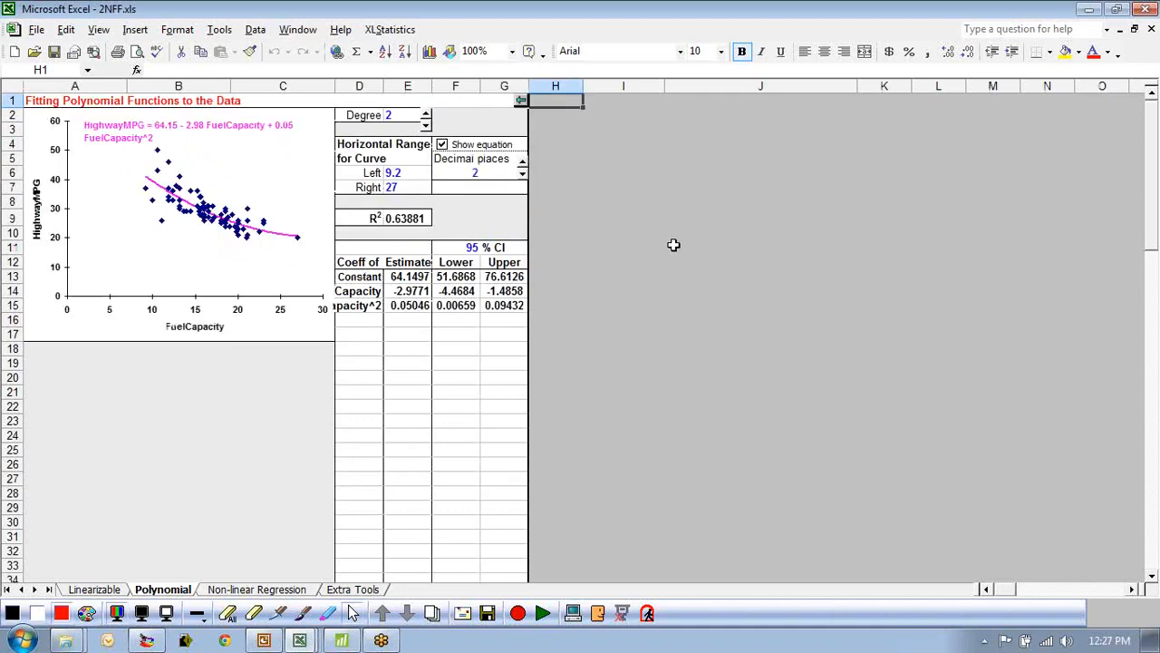
{"action": "left_click", "coordinate": [425, 125]}
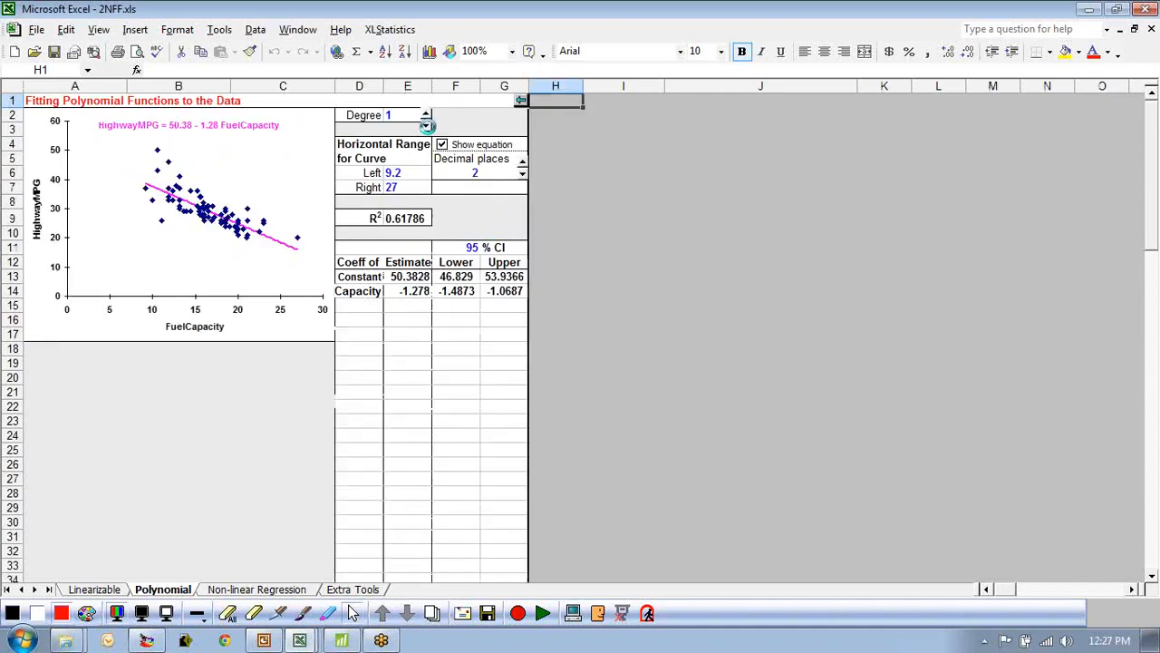
{"action": "left_click", "coordinate": [425, 115]}
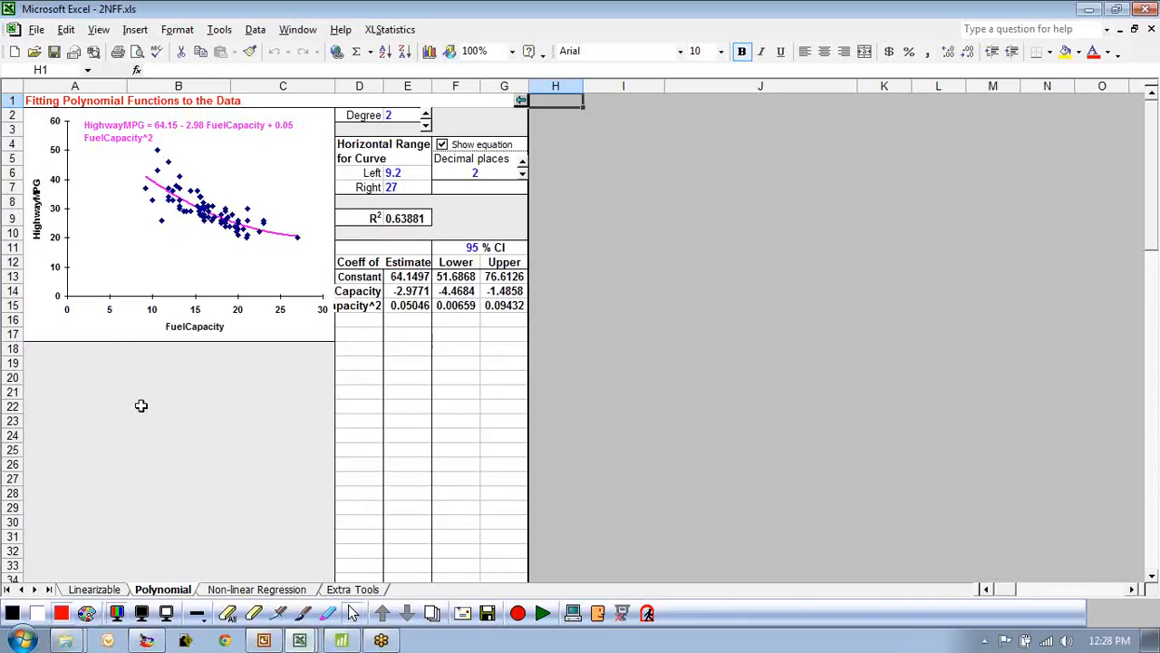
Return to the Autos SMALL workbook and insert an empty column before Weight.
{"action": "left_click", "coordinate": [301, 639]}
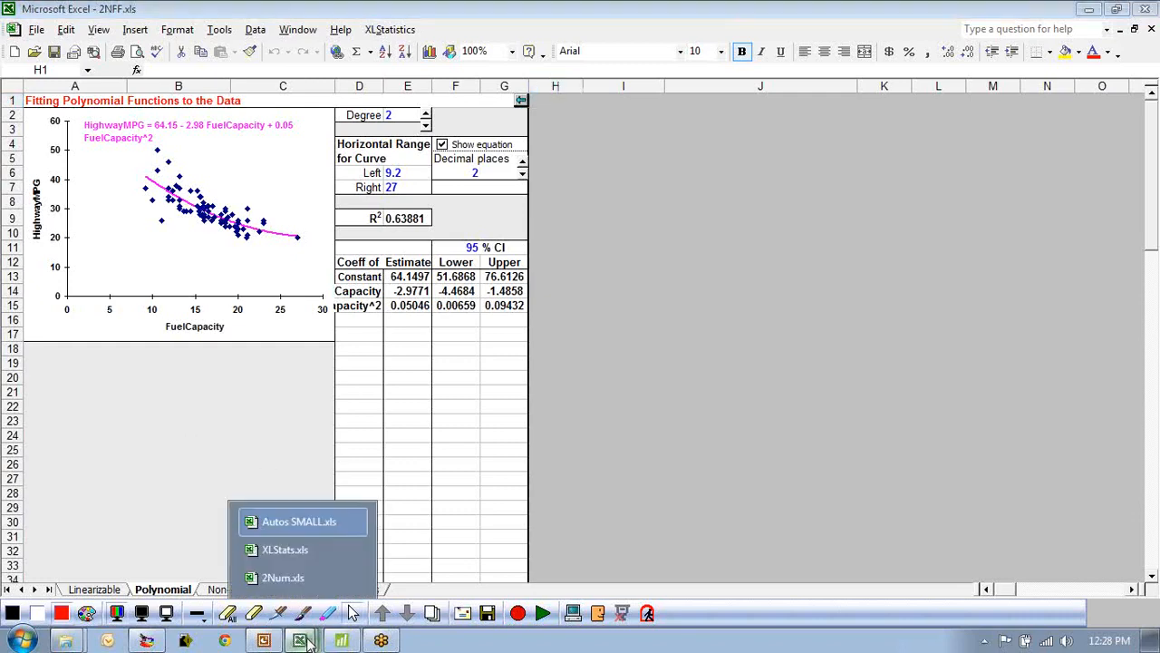
{"action": "left_click", "coordinate": [293, 524]}
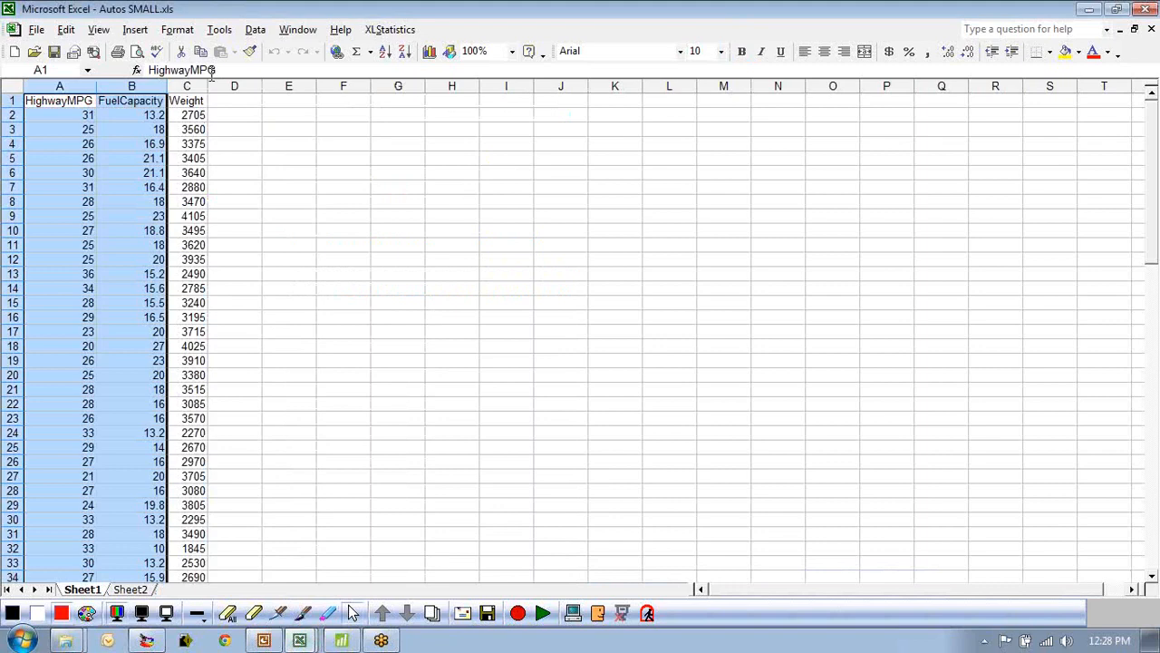
{"action": "left_click", "coordinate": [215, 98]}
{"action": "left_click", "coordinate": [189, 84]}
{"action": "right_click", "coordinate": [188, 85]}
{"action": "left_click", "coordinate": [232, 179]}
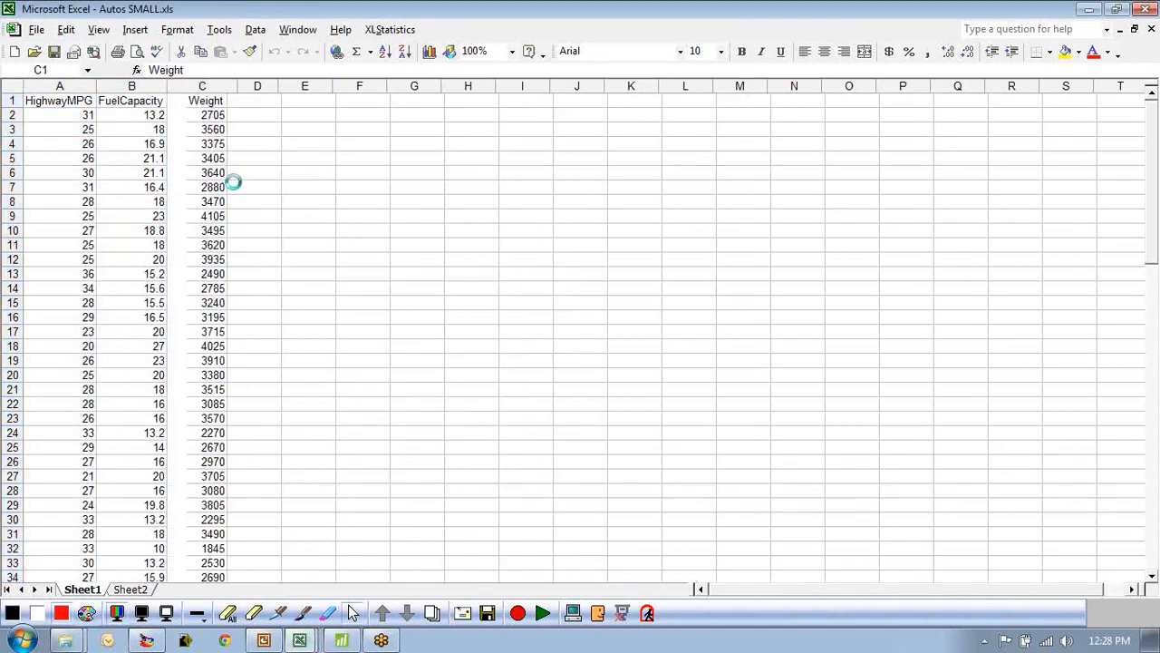
Give the new column the heading FC^2.
{"action": "left_click", "coordinate": [414, 230]}
{"action": "left_click", "coordinate": [173, 100]}
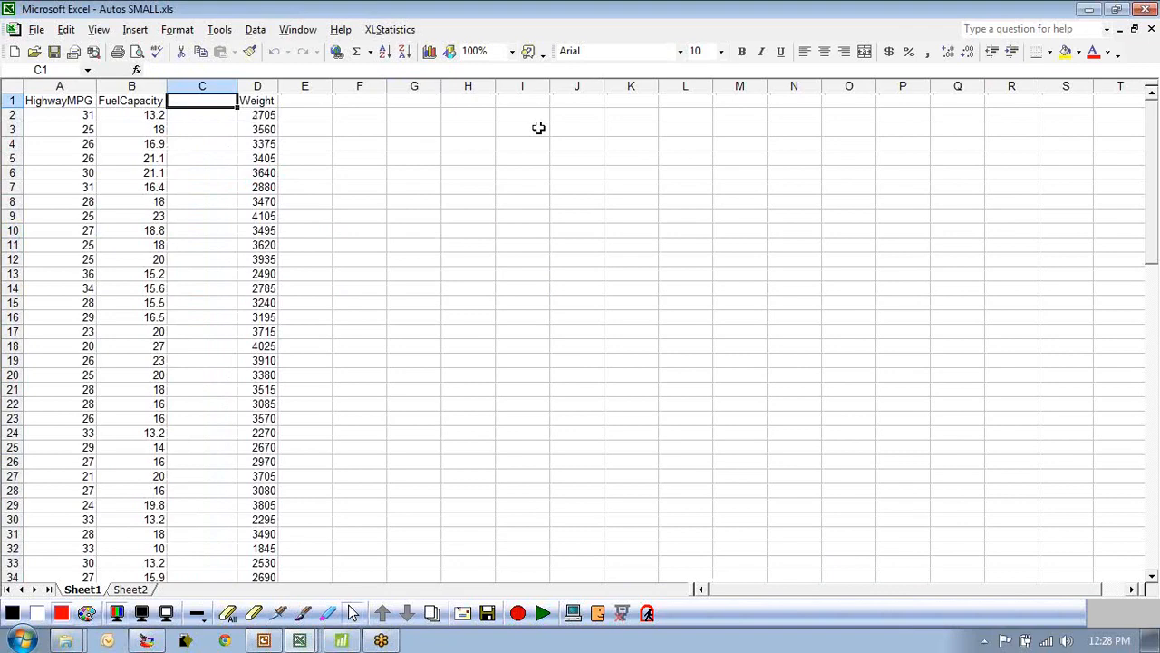
{"action": "type", "text": "FC^2"}
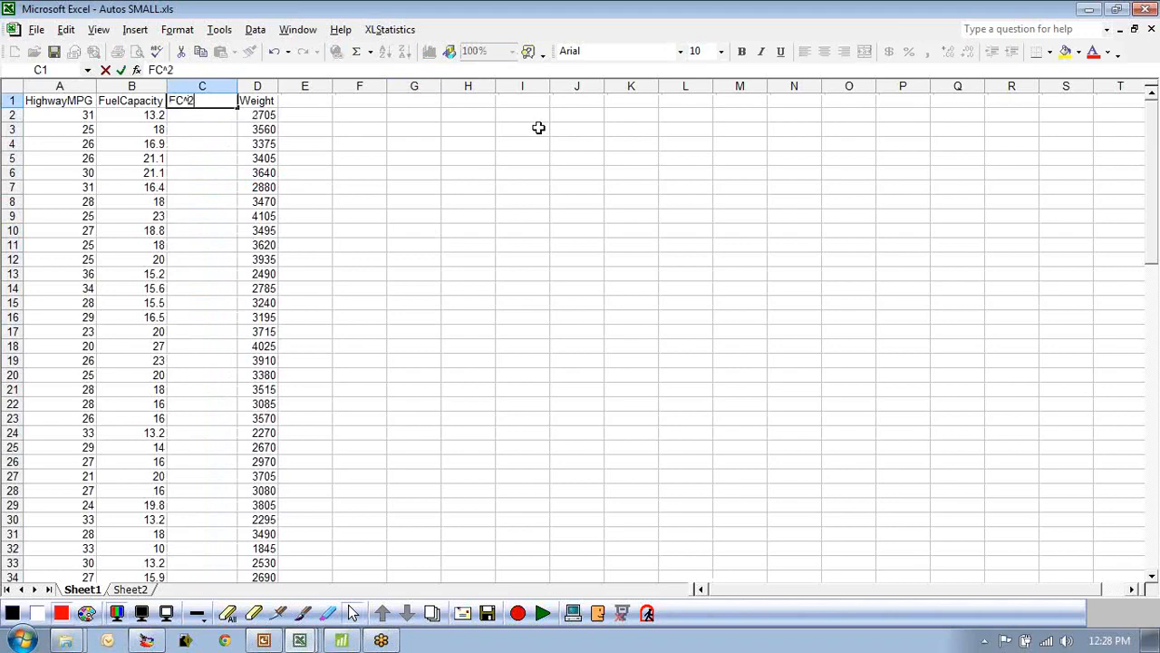
{"action": "key", "text": "Return"}
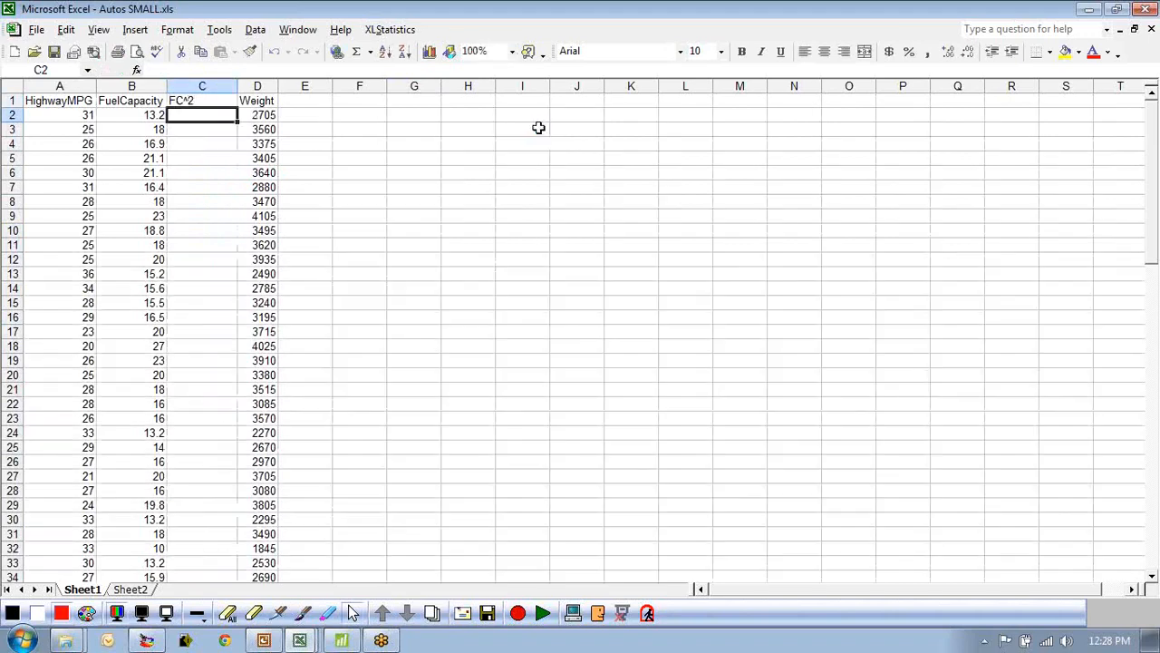
Enter the formula =B2*B2 in the first FC^2 cell.
{"action": "type", "text": "="}
{"action": "left_click", "coordinate": [127, 116]}
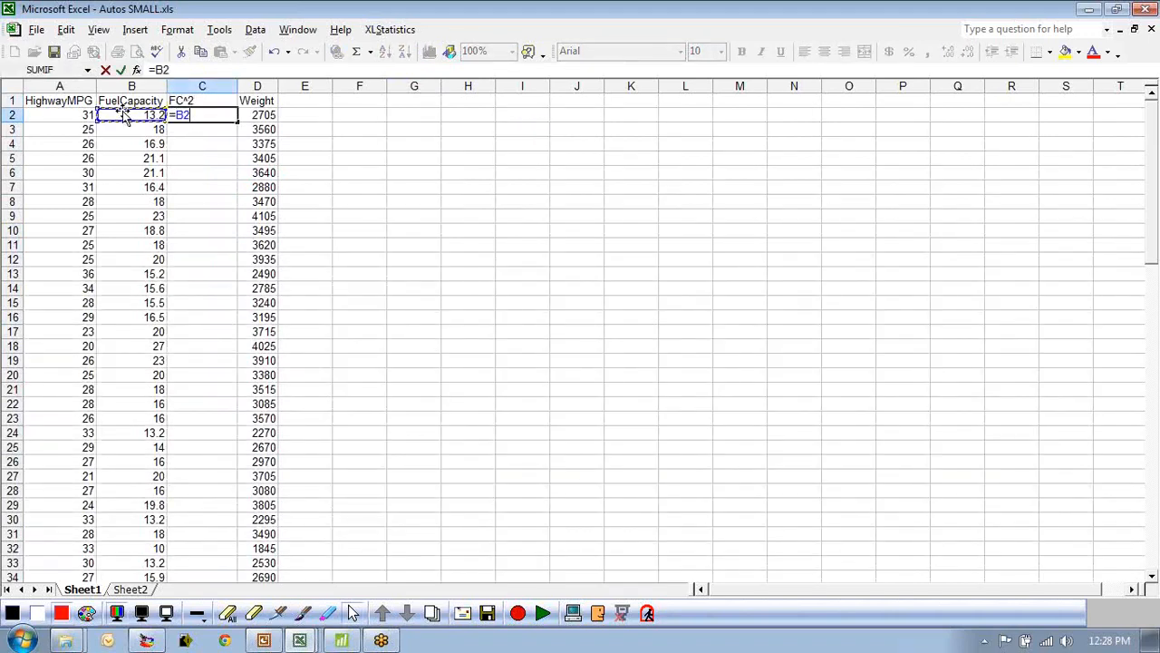
{"action": "type", "text": "*"}
{"action": "left_click", "coordinate": [127, 116]}
{"action": "key", "text": "Return"}
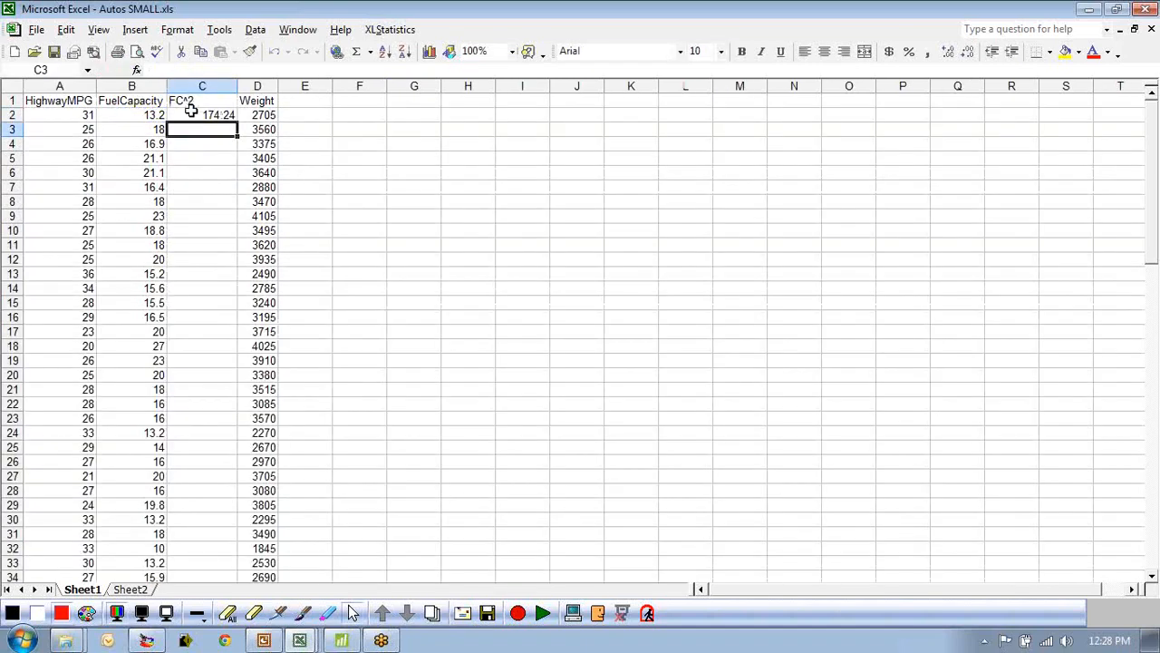
Fill the squaring formula down the whole FC^2 column.
{"action": "left_click", "coordinate": [195, 115]}
{"action": "left_click", "coordinate": [240, 124]}
{"action": "left_click", "coordinate": [234, 115]}
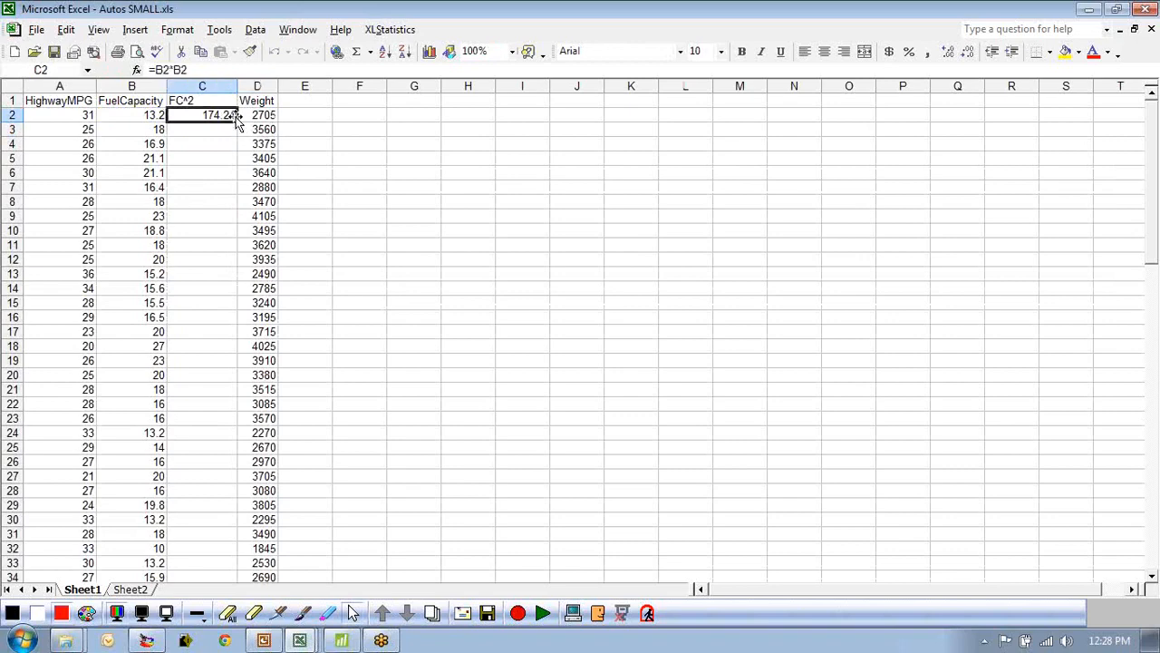
{"action": "double_click", "coordinate": [238, 120]}
{"action": "left_click", "coordinate": [336, 173]}
{"action": "left_click", "coordinate": [245, 174]}
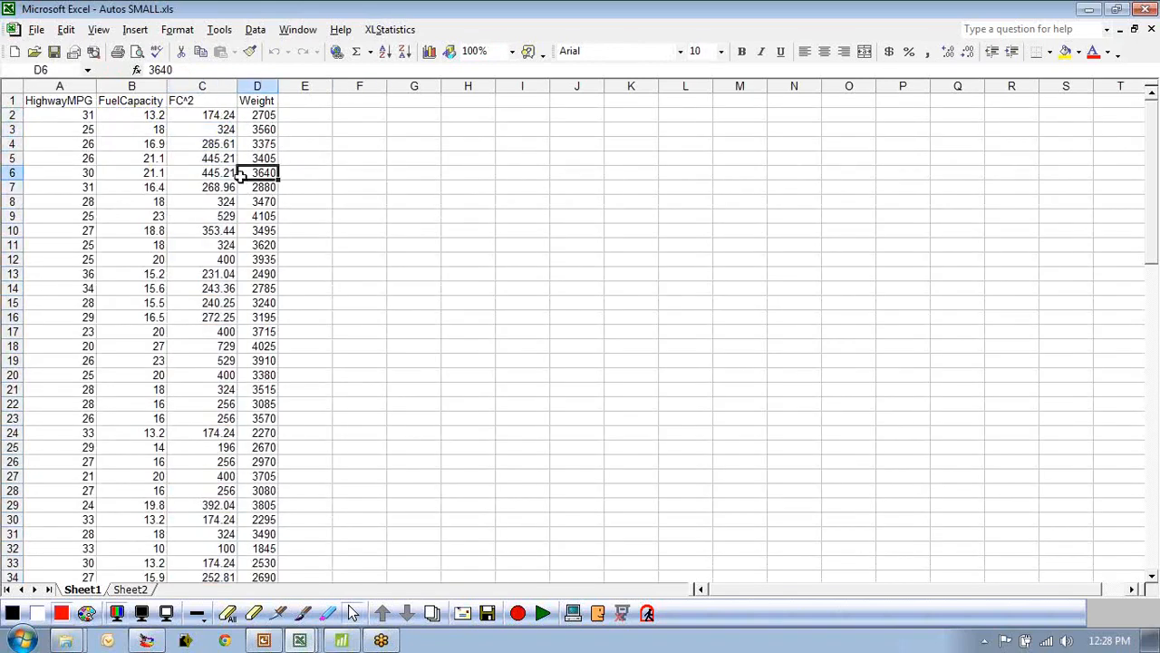
Run an nNum multiple linear regression of HighwayMPG on FuelCapacity and FC^2 and open its Multiple Linear Regression sheet.
{"action": "left_click_drag", "start_coordinate": [49, 86], "coordinate": [201, 85]}
{"action": "left_click", "coordinate": [389, 29]}
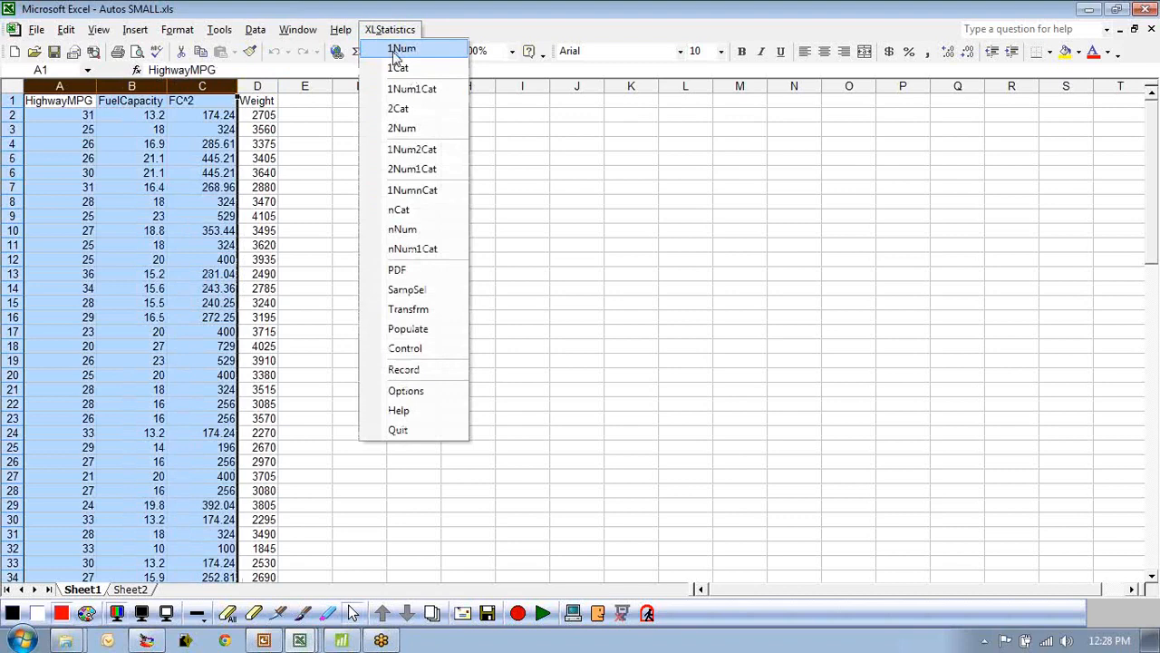
{"action": "left_click", "coordinate": [419, 234]}
{"action": "left_click", "coordinate": [349, 336]}
{"action": "left_click", "coordinate": [354, 347]}
{"action": "left_click", "coordinate": [315, 363]}
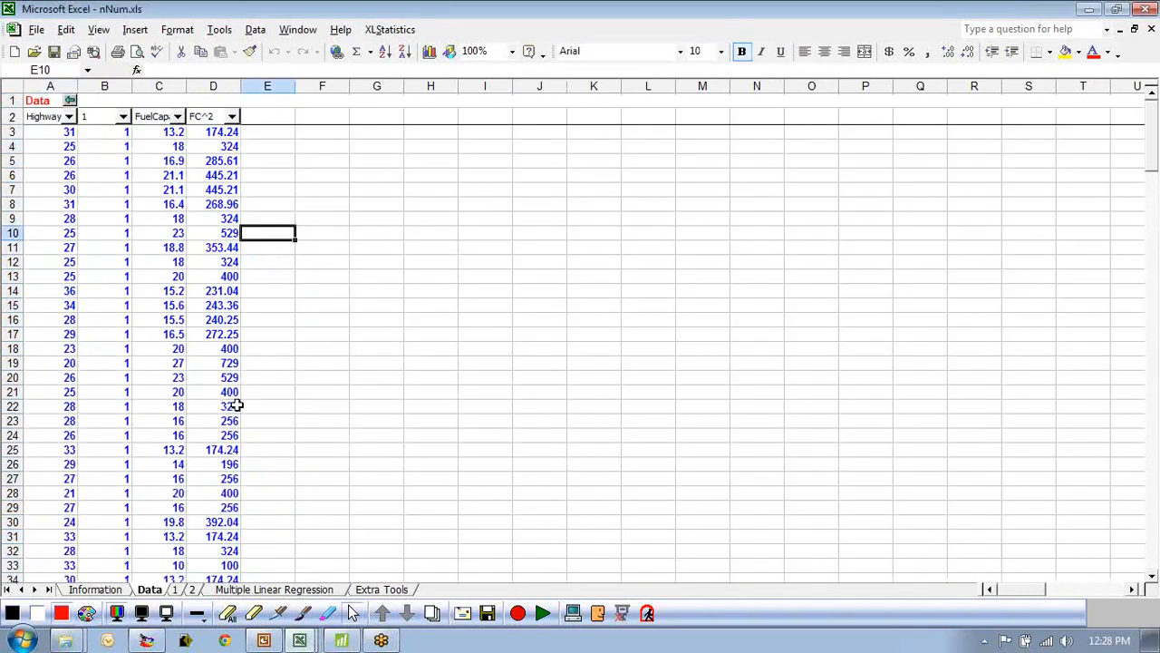
{"action": "left_click", "coordinate": [286, 591]}
Compare the regression coefficients and R² with the polynomial fit results in the 2NFF workbook.
{"action": "left_click", "coordinate": [66, 267]}
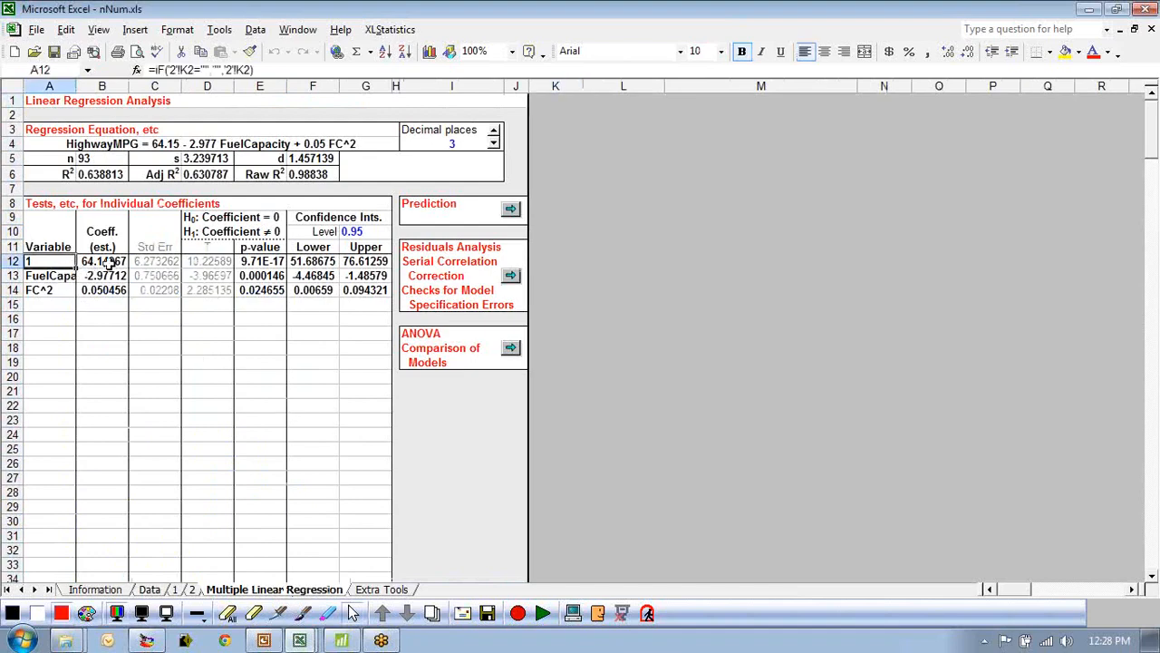
{"action": "left_click", "coordinate": [109, 262]}
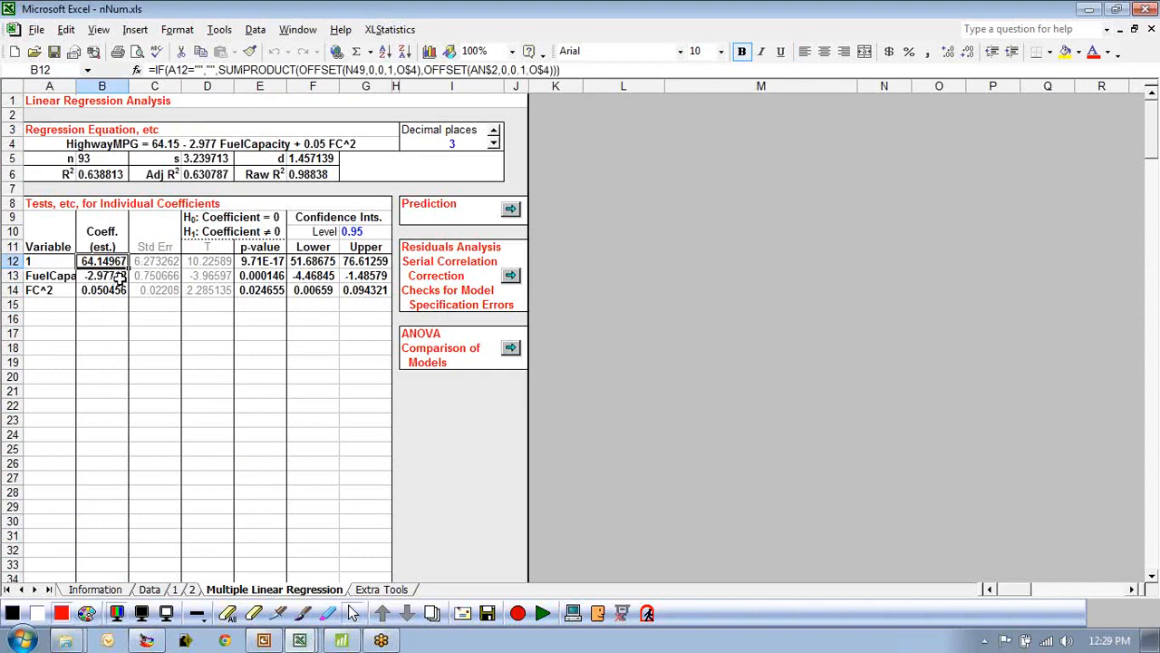
{"action": "left_click", "coordinate": [120, 275]}
{"action": "left_click", "coordinate": [116, 290]}
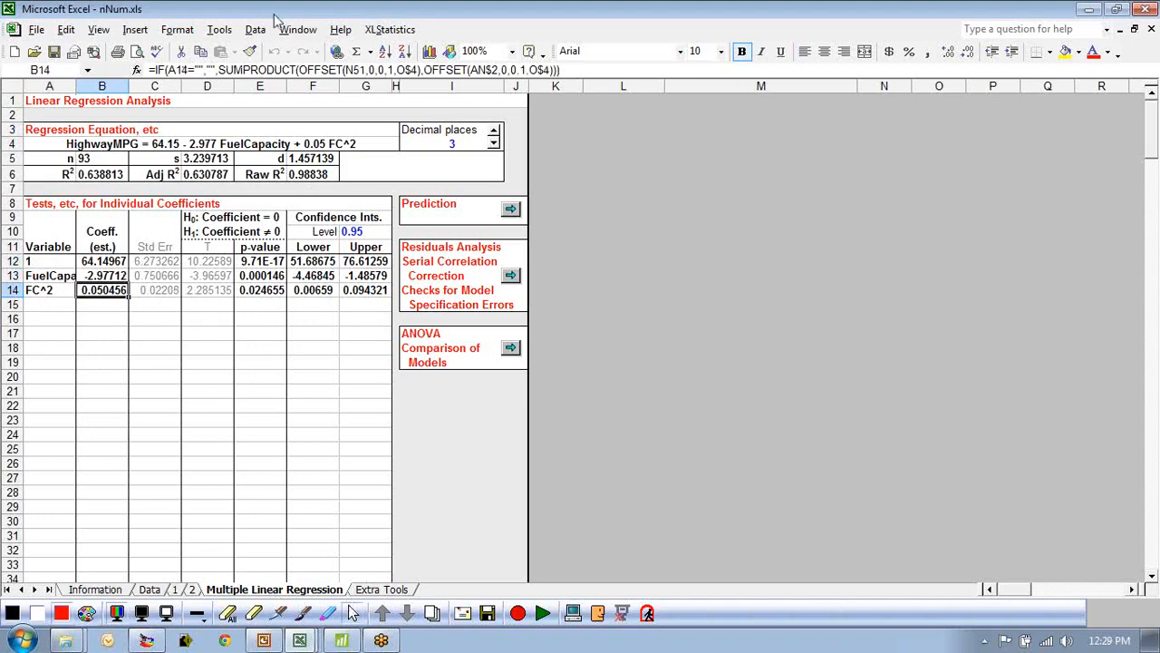
{"action": "left_click", "coordinate": [297, 29]}
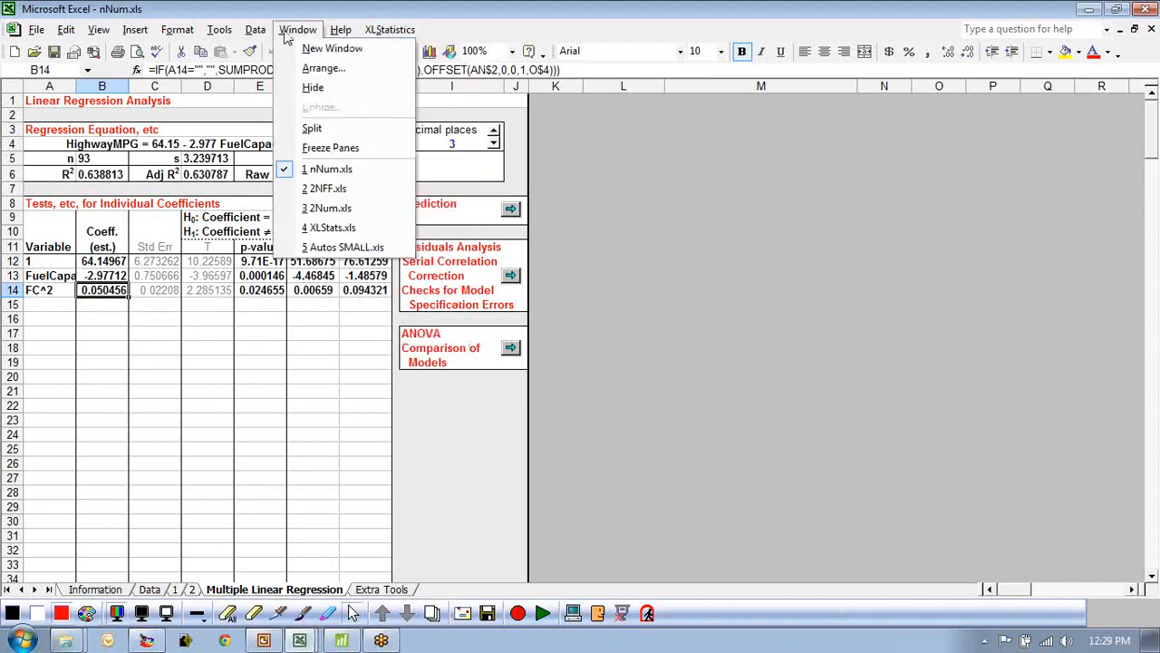
{"action": "left_click", "coordinate": [362, 188]}
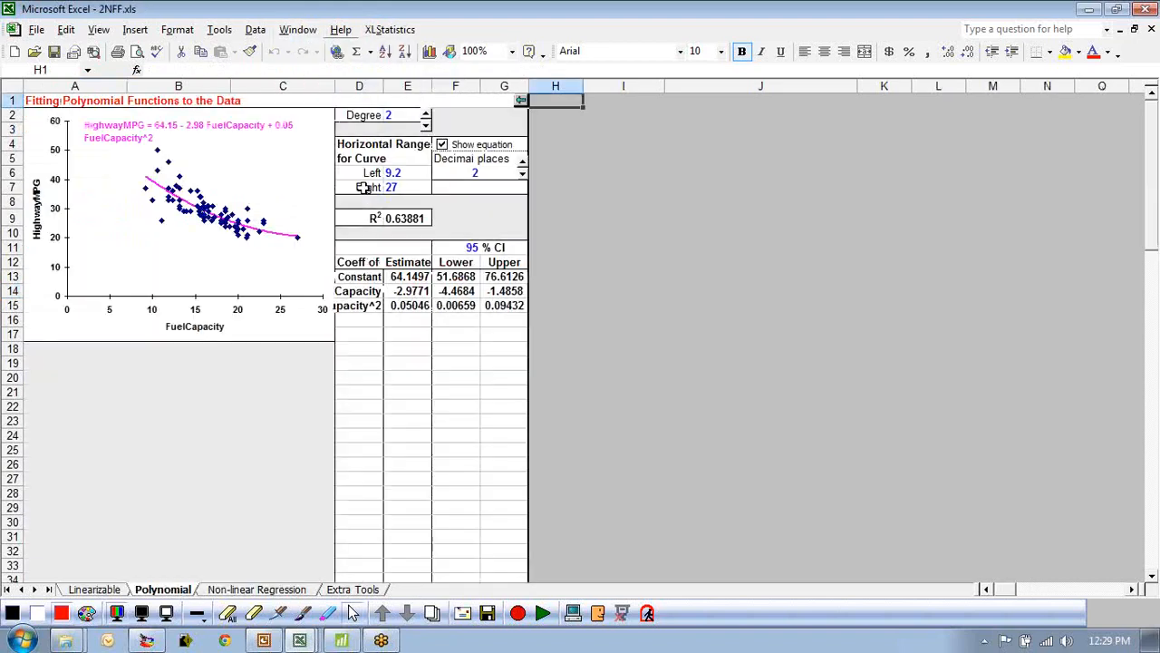
{"action": "left_click", "coordinate": [410, 275]}
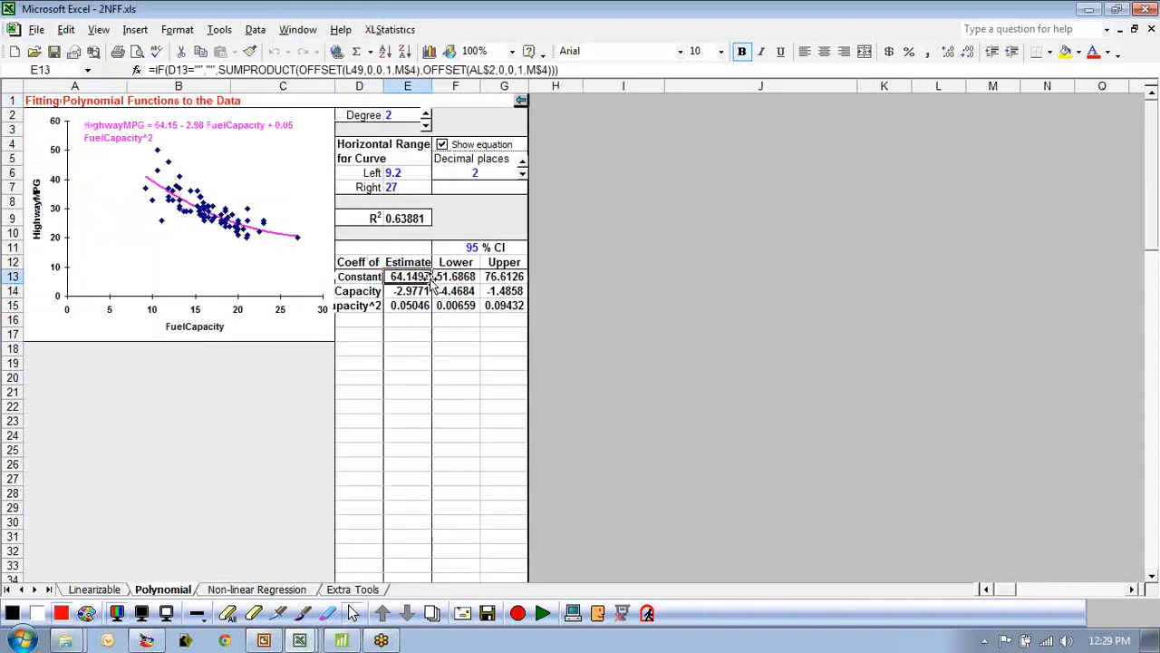
{"action": "left_click", "coordinate": [419, 293]}
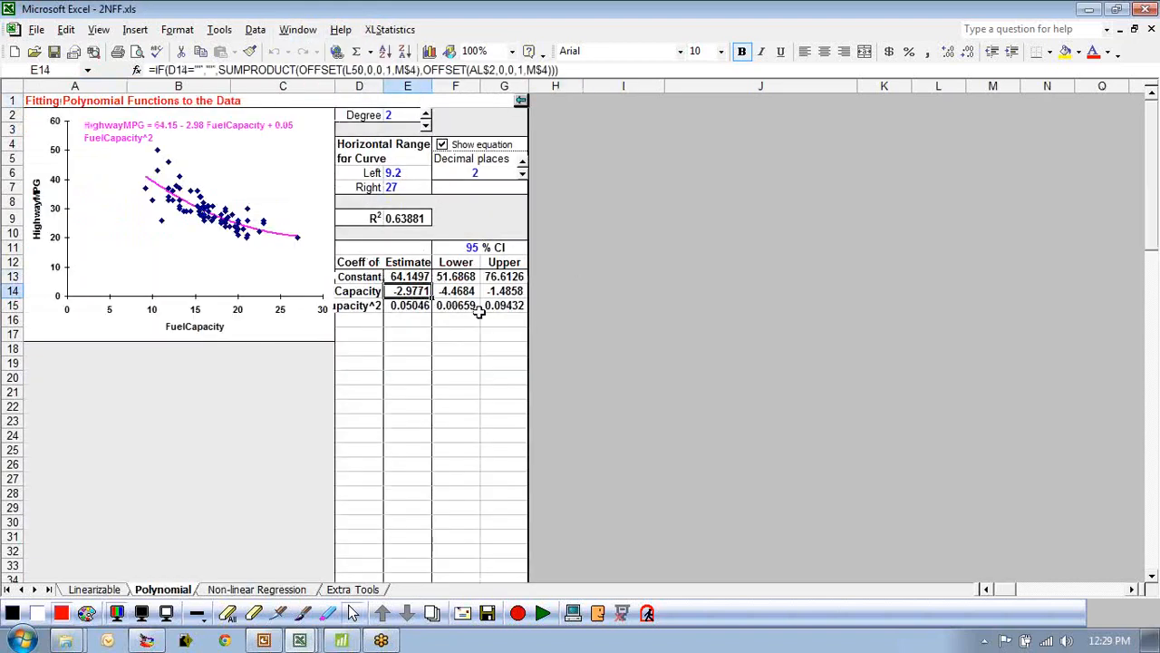
{"action": "left_click", "coordinate": [409, 305]}
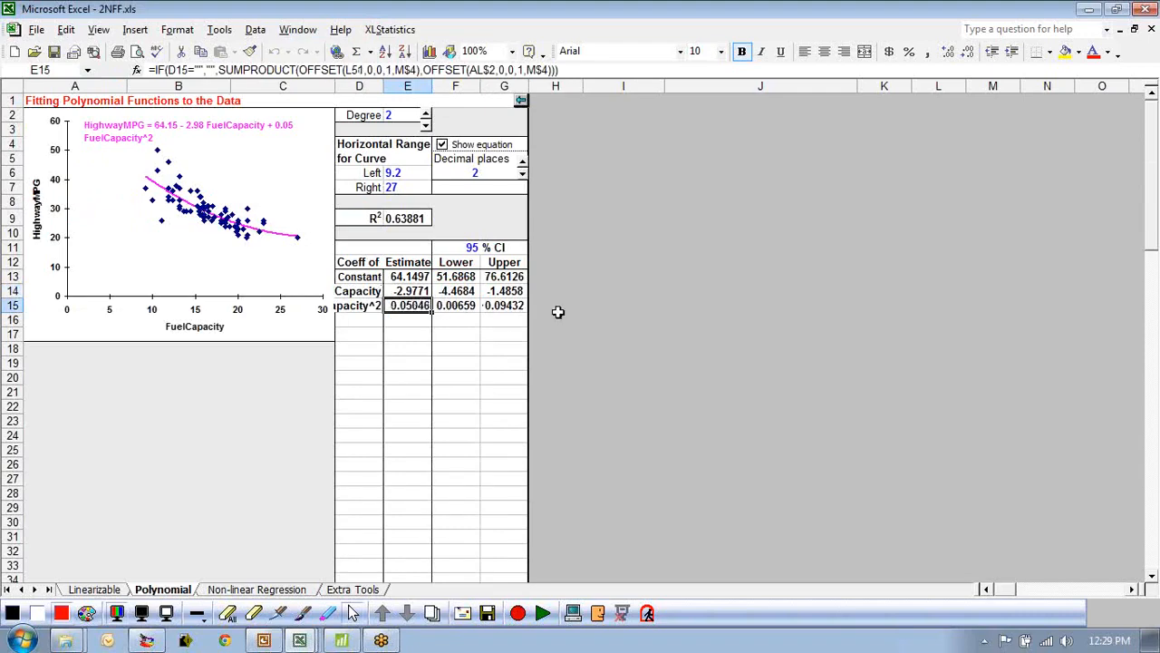
{"action": "left_click", "coordinate": [419, 221]}
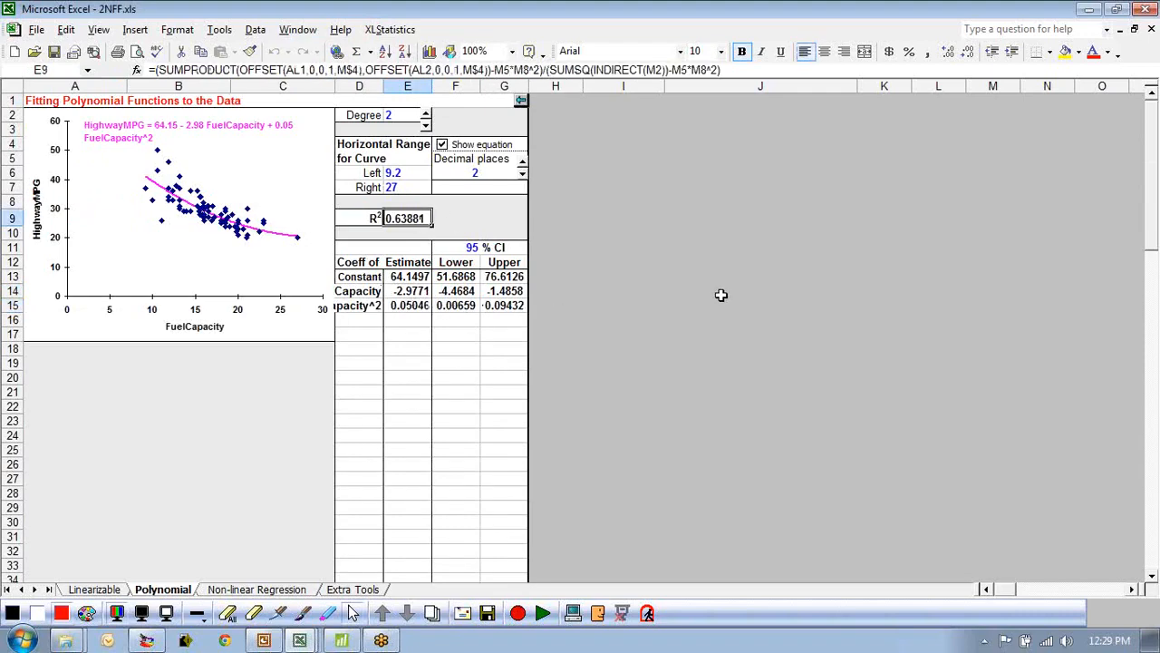
Return to the nNum regression output and highlight the R² value in yellow.
{"action": "left_click", "coordinate": [382, 31]}
{"action": "left_click", "coordinate": [404, 230]}
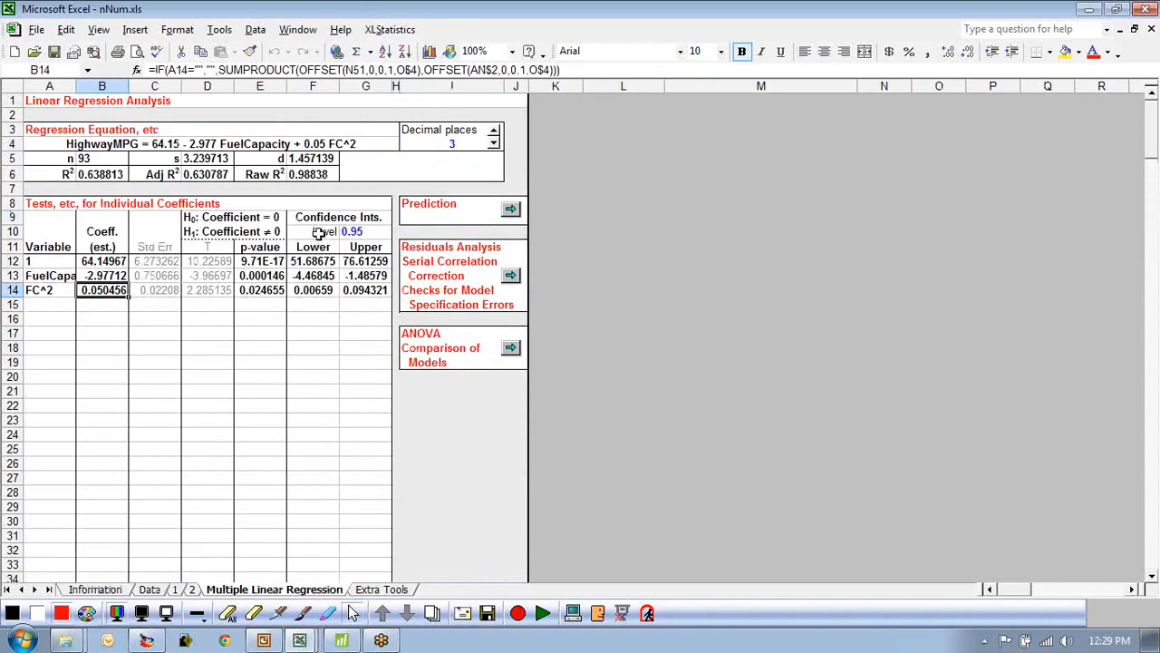
{"action": "left_click", "coordinate": [311, 176]}
{"action": "left_click", "coordinate": [227, 177]}
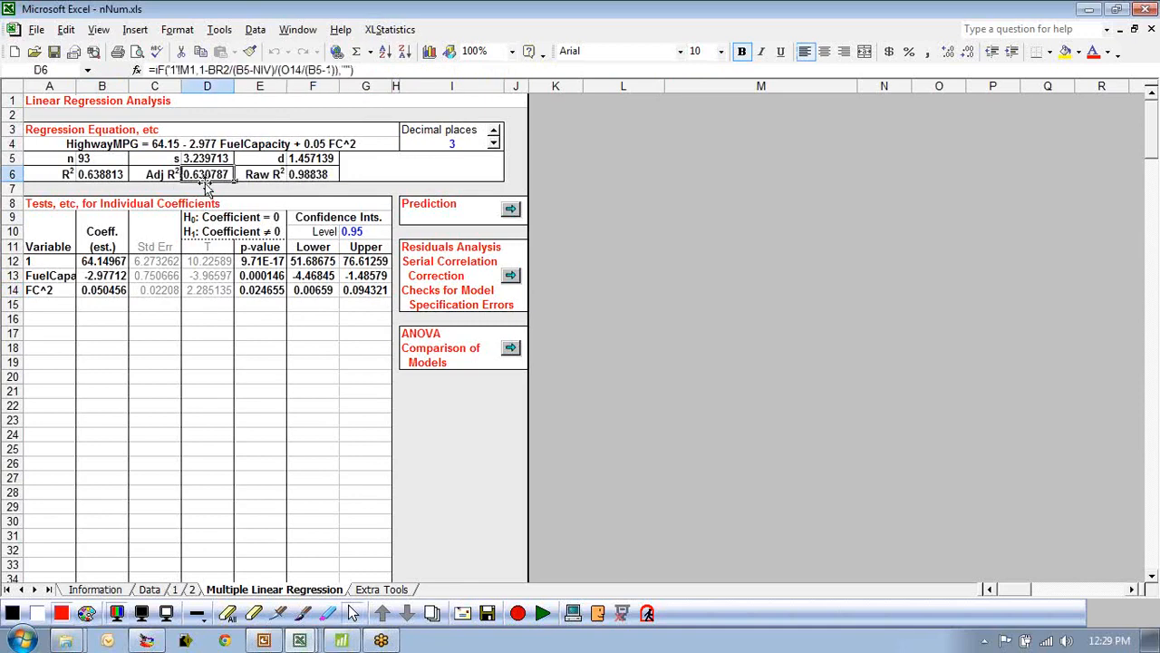
{"action": "left_click", "coordinate": [106, 178]}
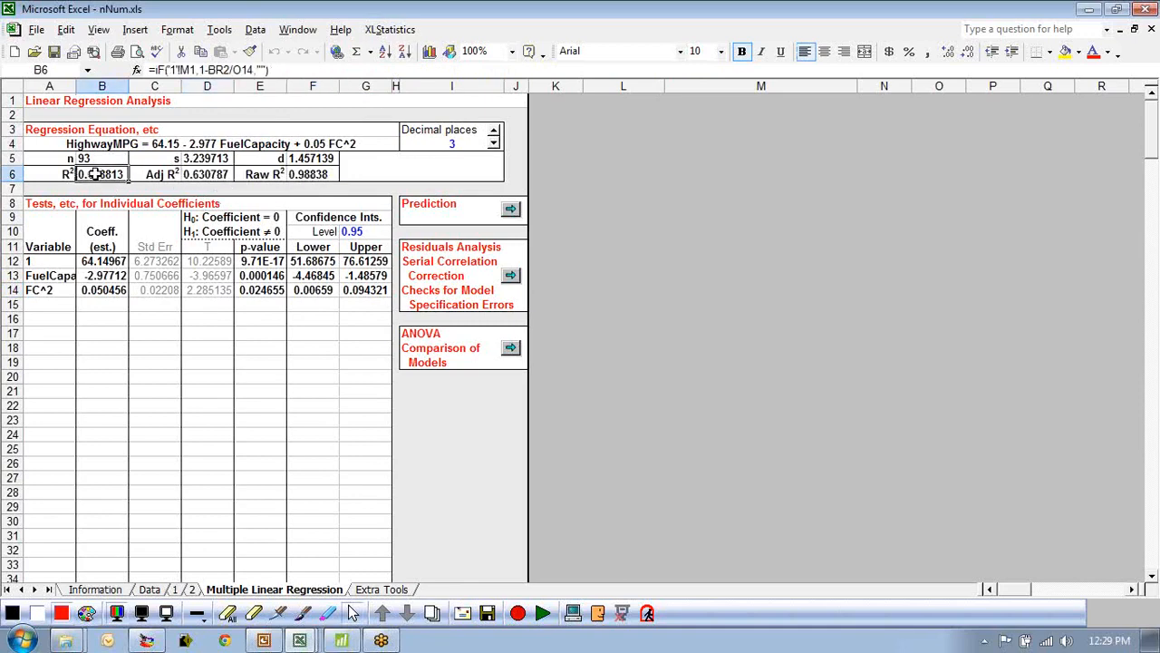
{"action": "left_click", "coordinate": [1066, 51]}
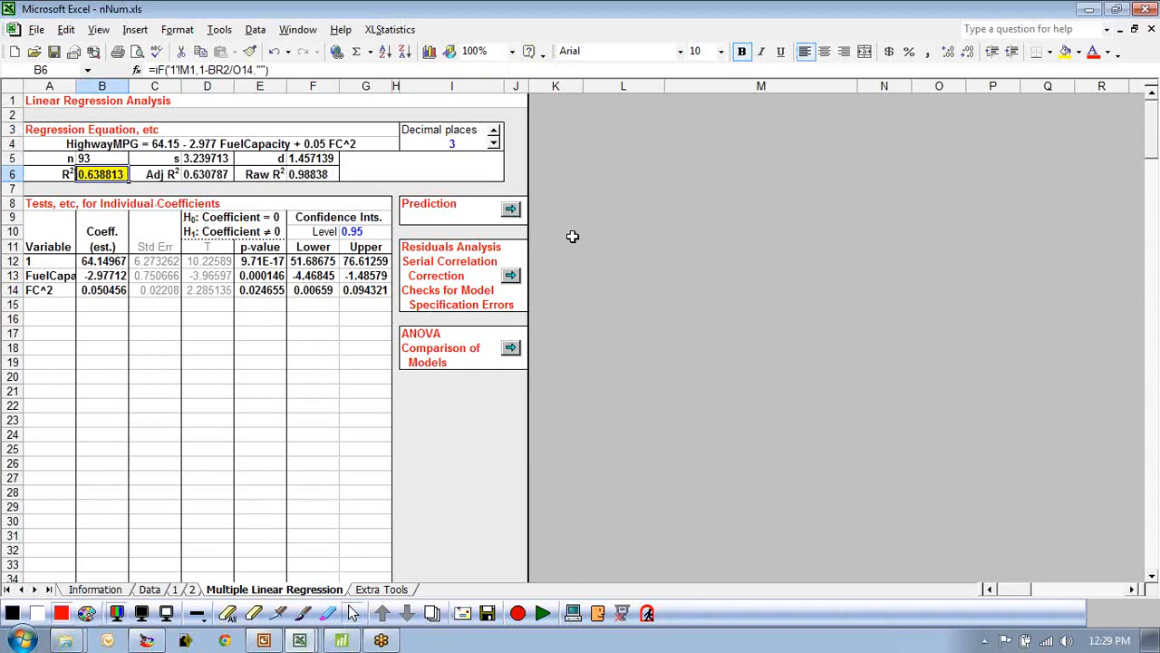
Close the nNum and 2NFF workbooks without saving changes.
{"action": "left_click", "coordinate": [1152, 29]}
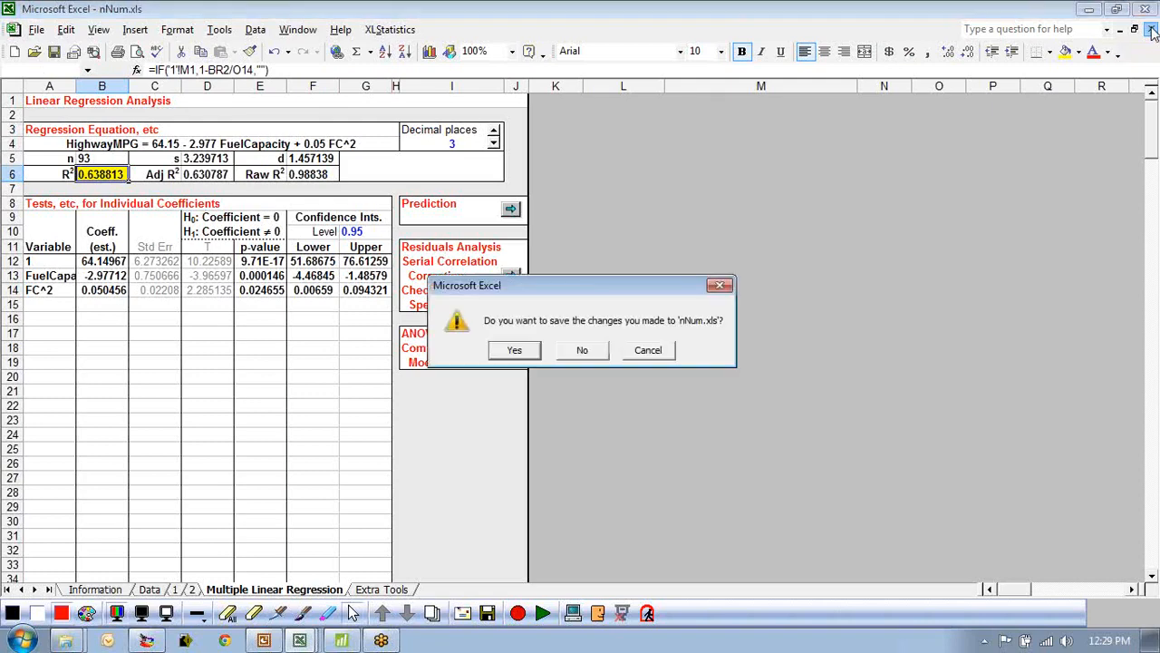
{"action": "left_click", "coordinate": [584, 351]}
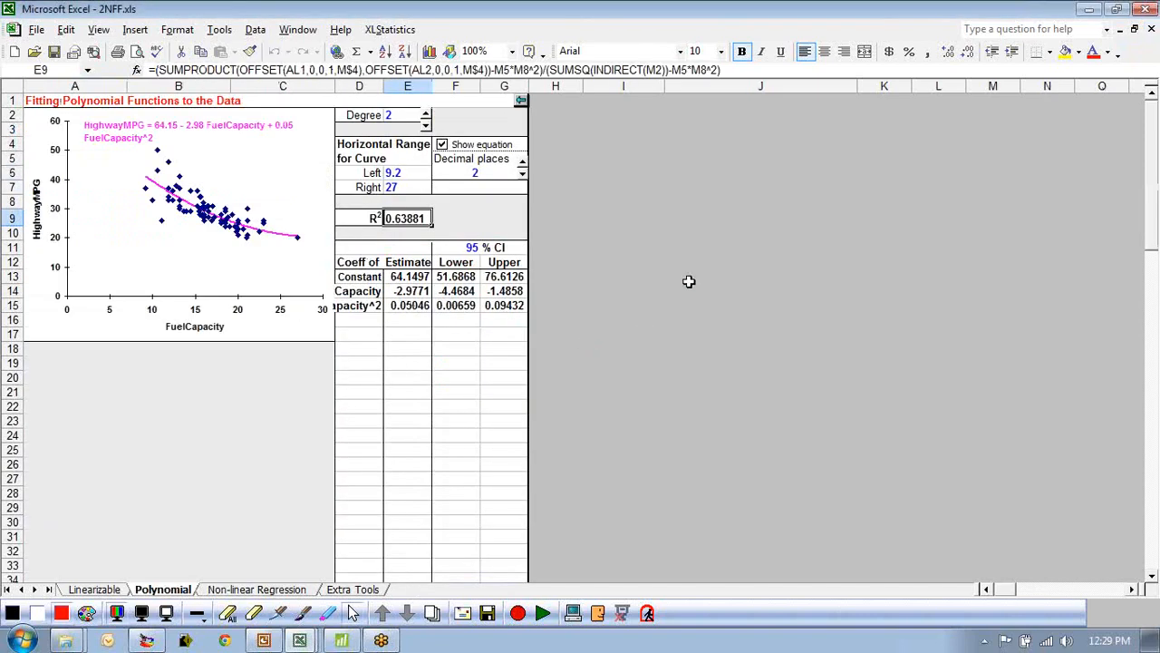
{"action": "left_click", "coordinate": [1152, 30]}
{"action": "left_click", "coordinate": [582, 350]}
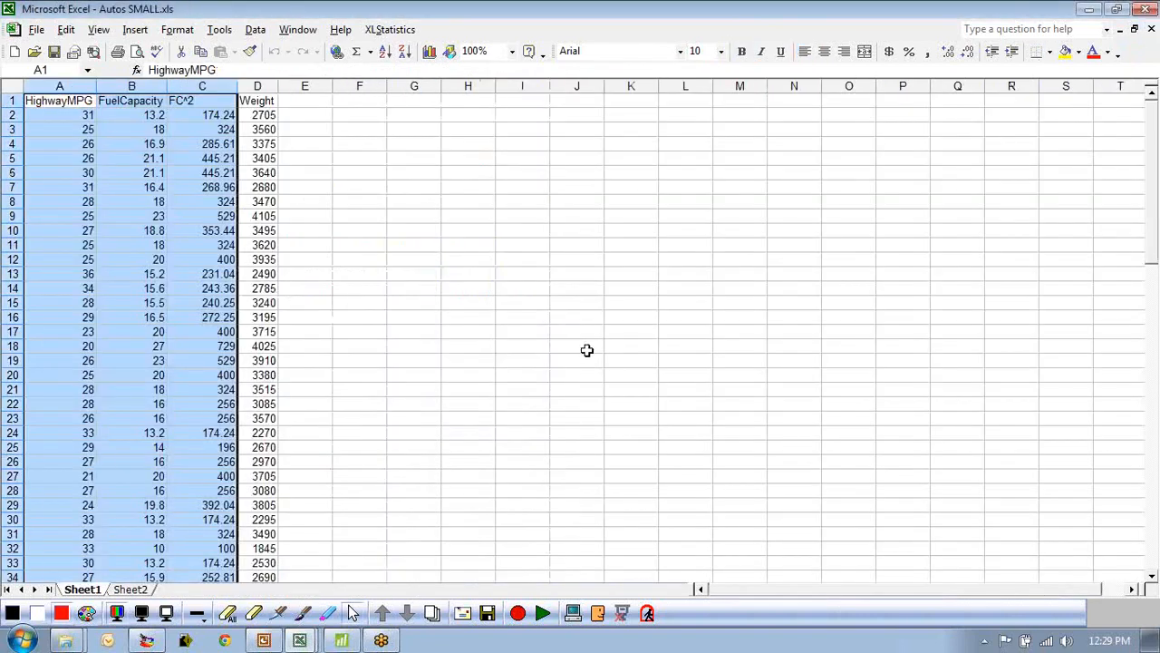
Run an nNum regression of HighwayMPG on FuelCapacity, FC^2 and Weight, and open the Multiple Linear Regression sheet.
{"action": "left_click", "coordinate": [90, 86]}
{"action": "left_click_drag", "start_coordinate": [90, 86], "coordinate": [268, 90]}
{"action": "left_click", "coordinate": [390, 29]}
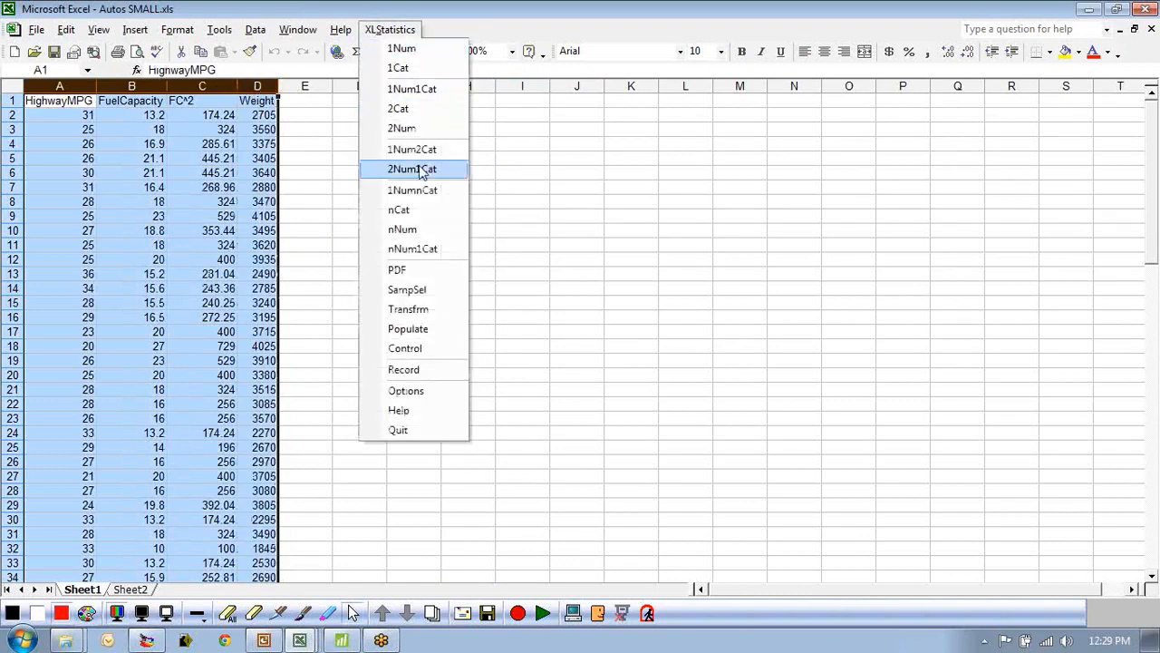
{"action": "left_click", "coordinate": [402, 231]}
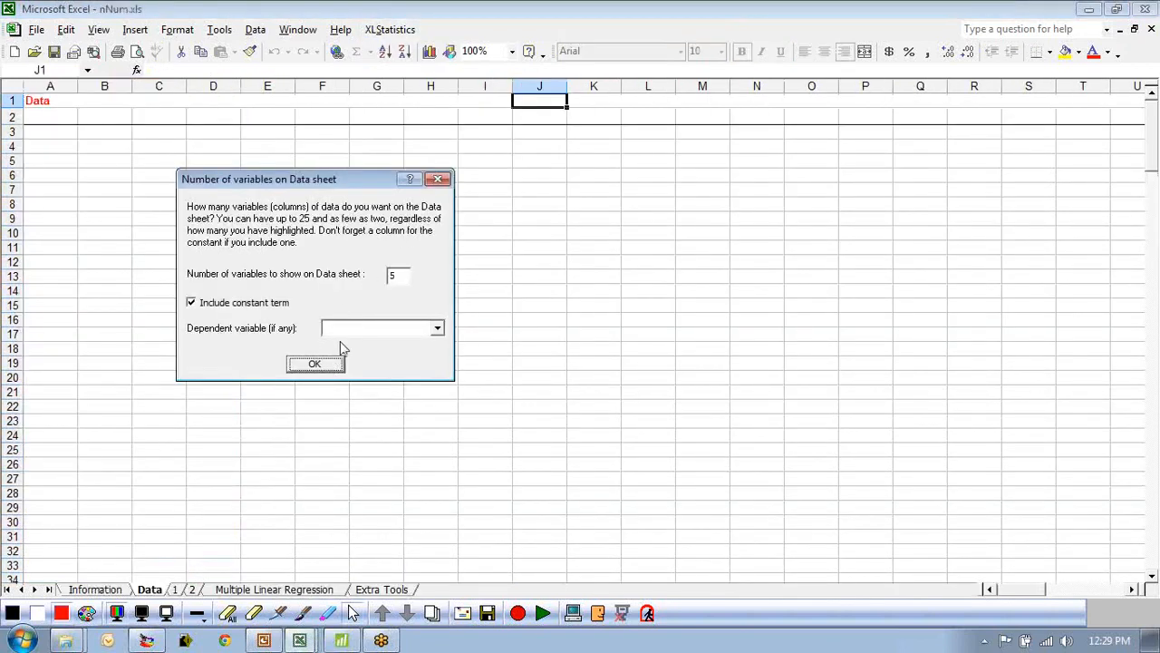
{"action": "left_click", "coordinate": [360, 329]}
{"action": "left_click", "coordinate": [365, 352]}
{"action": "left_click", "coordinate": [313, 364]}
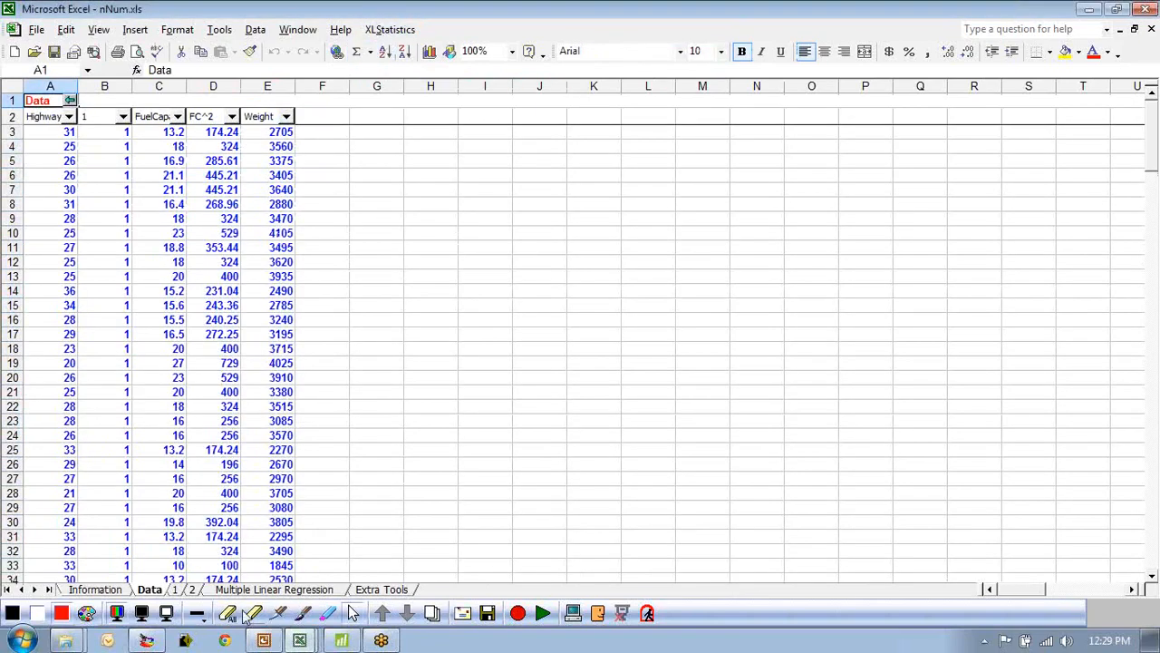
{"action": "left_click", "coordinate": [268, 591]}
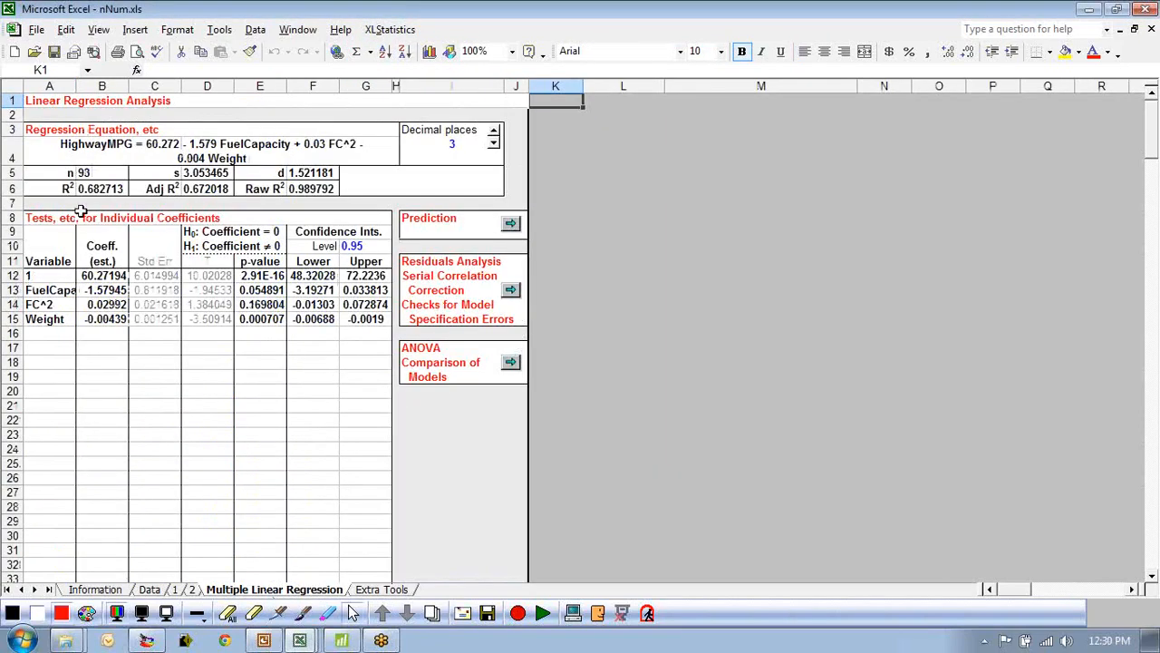
Widen the Variable column so the full variable names and regression equation are readable.
{"action": "double_click", "coordinate": [76, 85]}
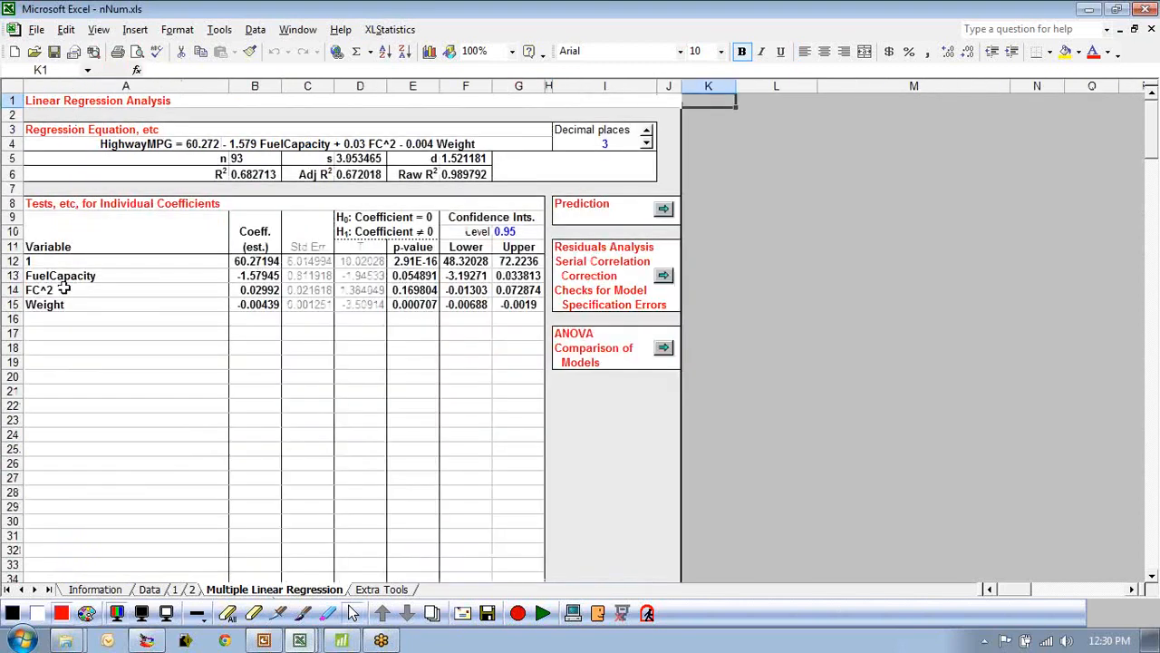
{"action": "left_click_drag", "start_coordinate": [231, 85], "coordinate": [174, 85]}
{"action": "left_click_drag", "start_coordinate": [116, 145], "coordinate": [441, 143]}
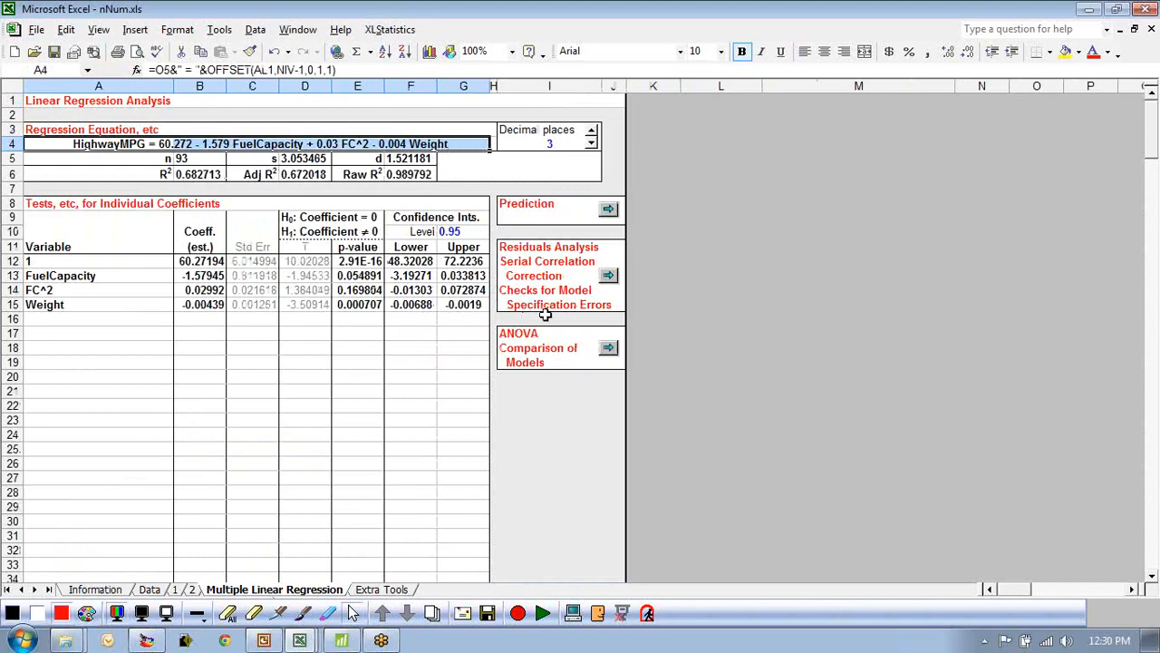
{"action": "left_click", "coordinate": [725, 342]}
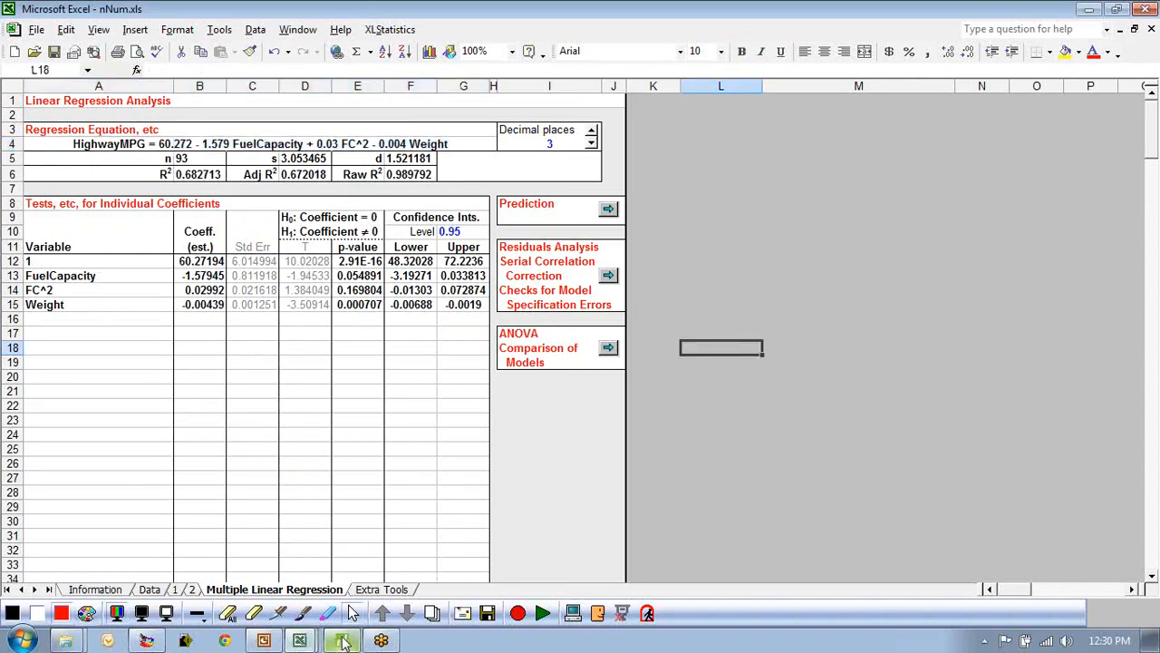
Switch to the Autos SMALL workbook and copy the whole data block from HighwayMPG to Weight.
{"action": "left_click", "coordinate": [342, 641]}
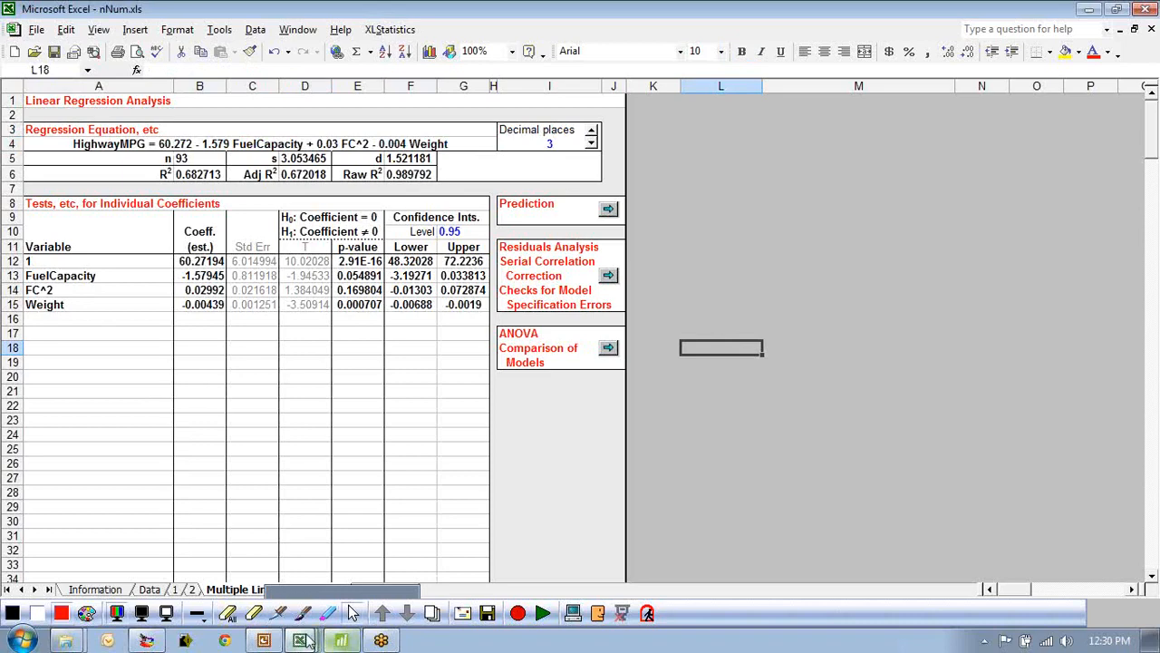
{"action": "left_click", "coordinate": [295, 522]}
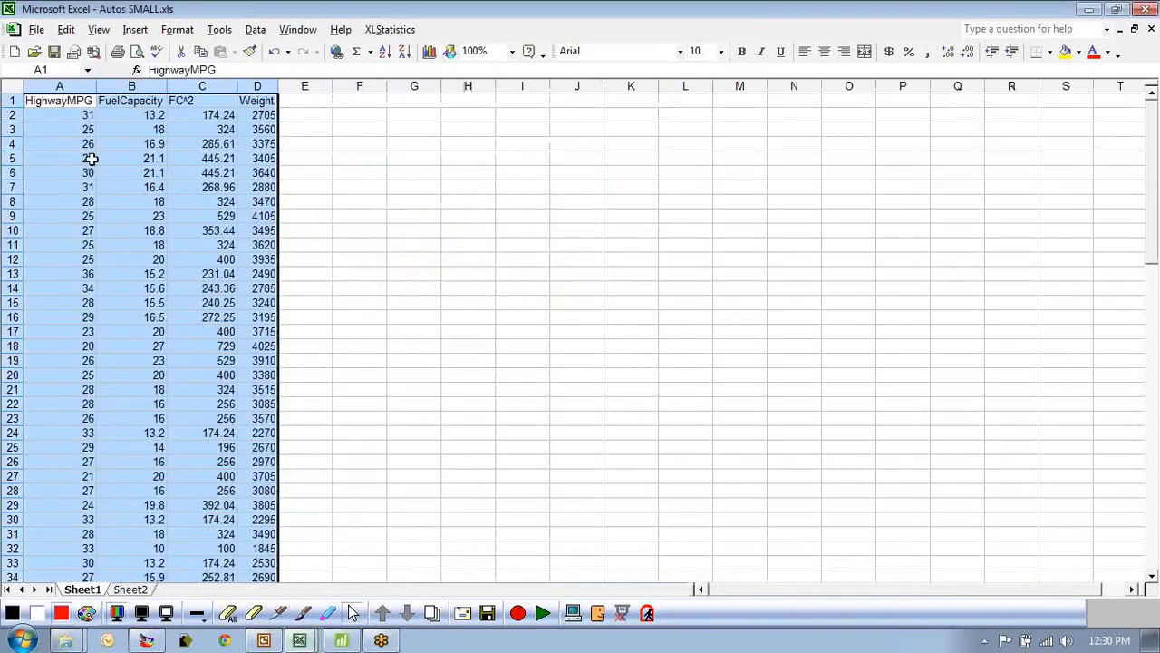
{"action": "left_click", "coordinate": [47, 101]}
{"action": "key", "text": "ctrl+shift+Right"}
{"action": "key", "text": "ctrl+shift+Down"}
{"action": "key", "text": "ctrl+c"}
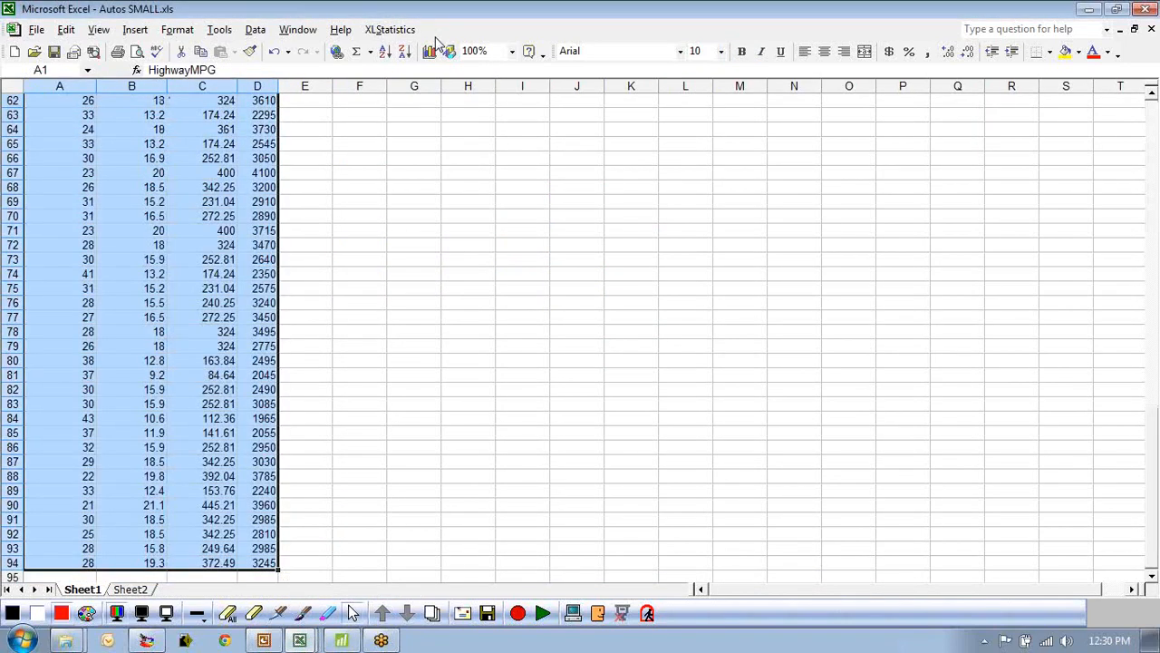
Switch to Minitab and remove the old worksheet without saving, leaving a new empty worksheet.
{"action": "left_click", "coordinate": [341, 642]}
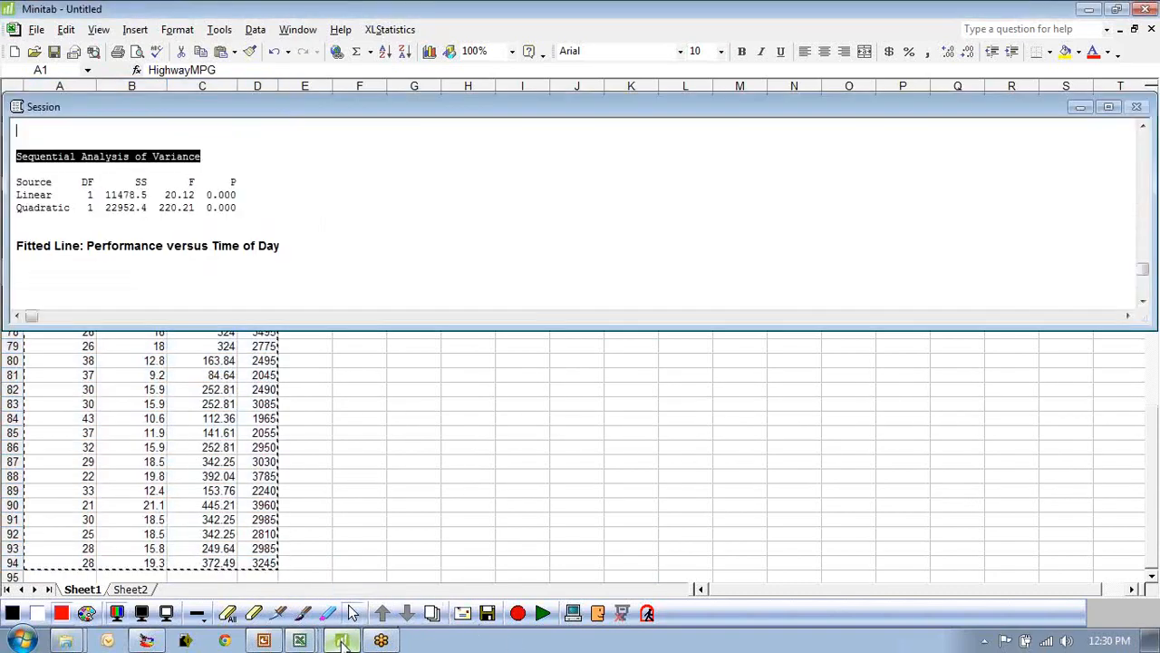
{"action": "left_click", "coordinate": [1116, 344]}
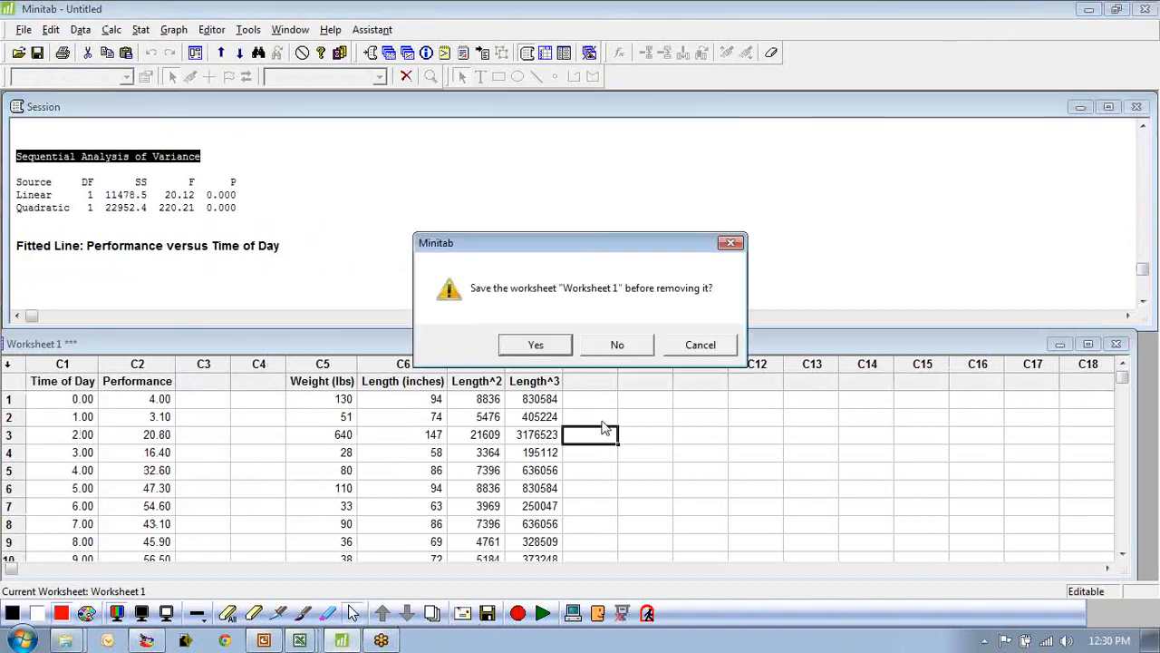
{"action": "left_click", "coordinate": [691, 343]}
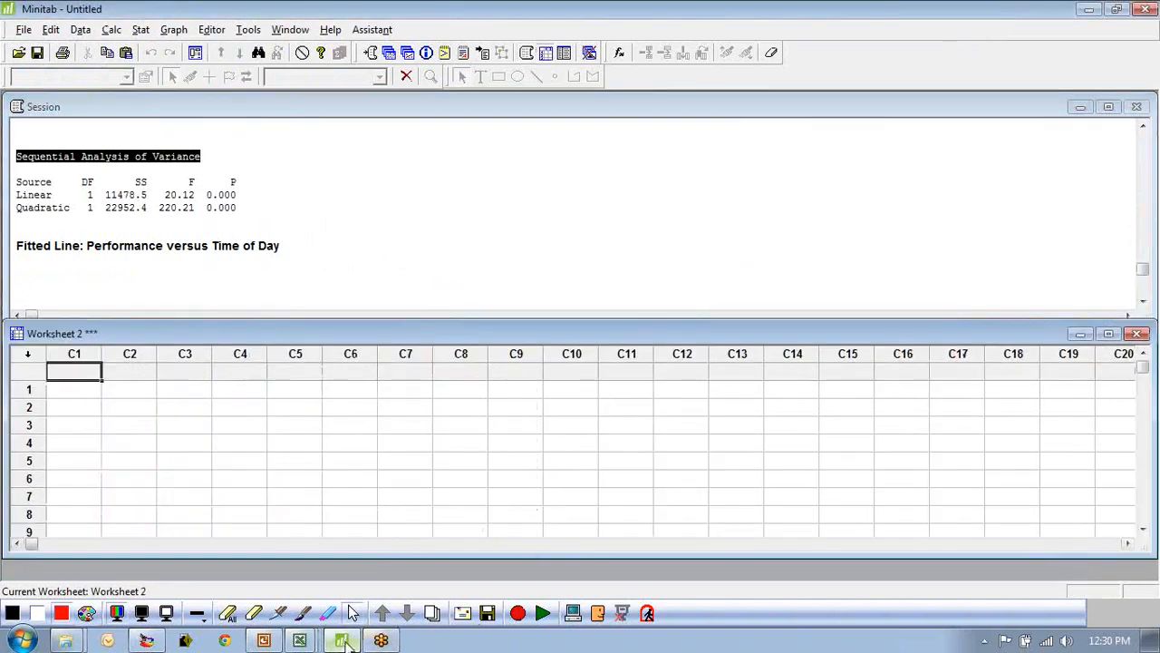
Paste the copied HighwayMPG, FuelCapacity, FC^2 and Weight data into the new Minitab worksheet.
{"action": "left_click", "coordinate": [299, 640]}
{"action": "left_click", "coordinate": [291, 519]}
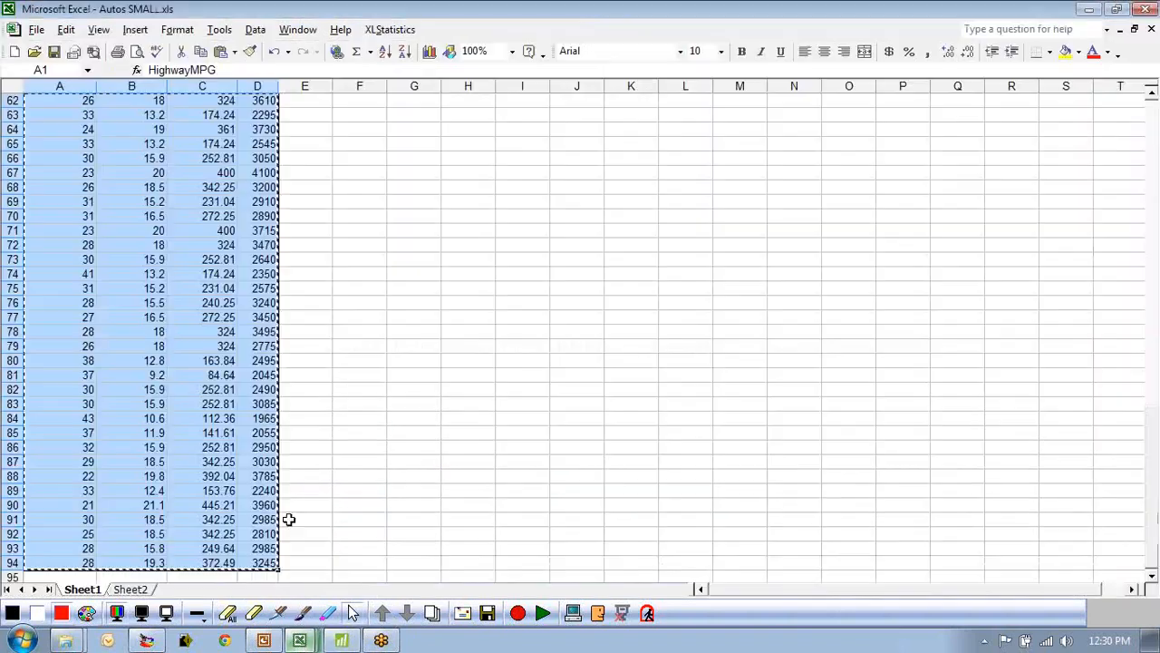
{"action": "scroll", "coordinate": [209, 418], "scroll_direction": "up", "scroll_amount": 18}
{"action": "scroll", "coordinate": [209, 418], "scroll_direction": "up", "scroll_amount": 3}
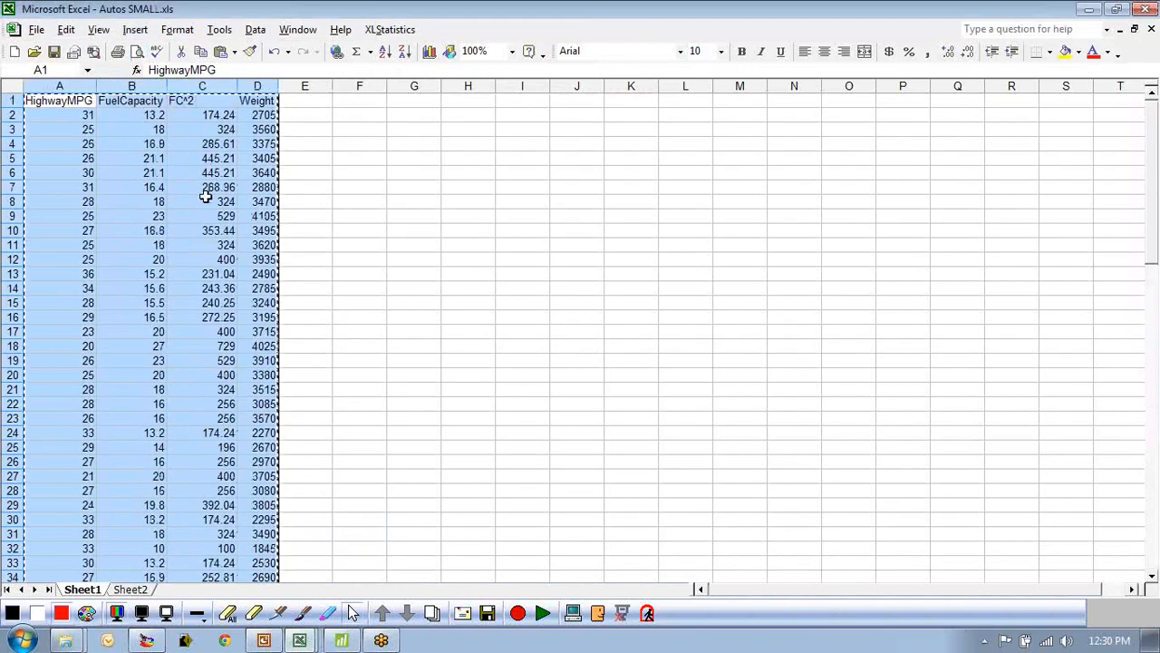
{"action": "left_click", "coordinate": [340, 640]}
{"action": "left_click", "coordinate": [163, 376]}
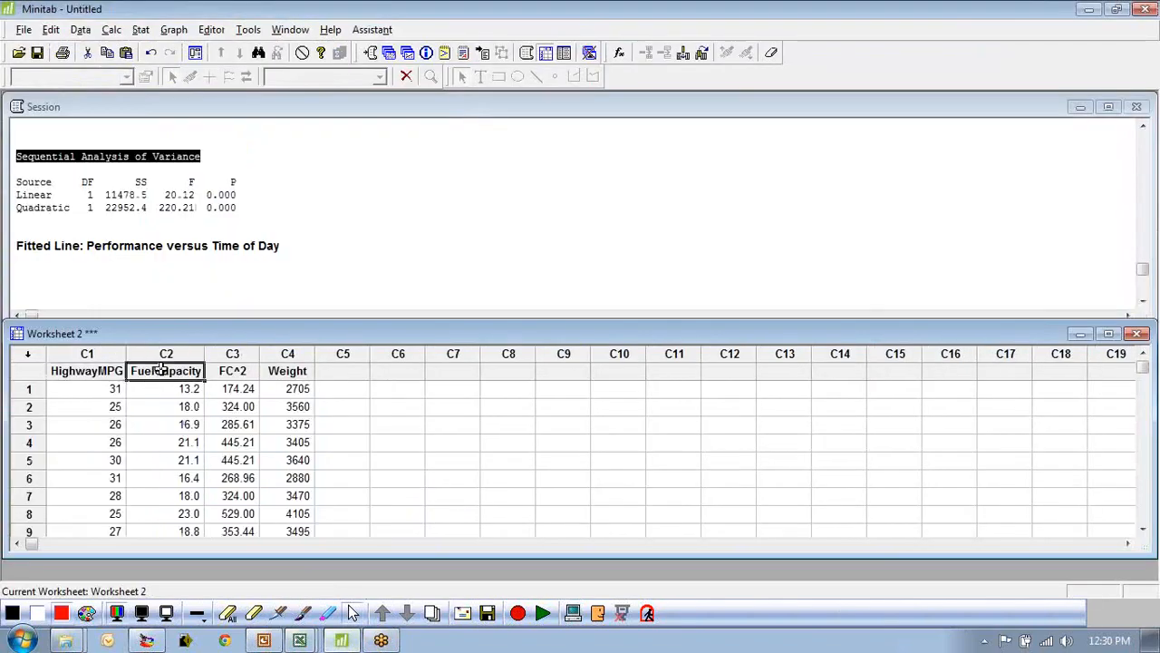
{"action": "left_click", "coordinate": [383, 388]}
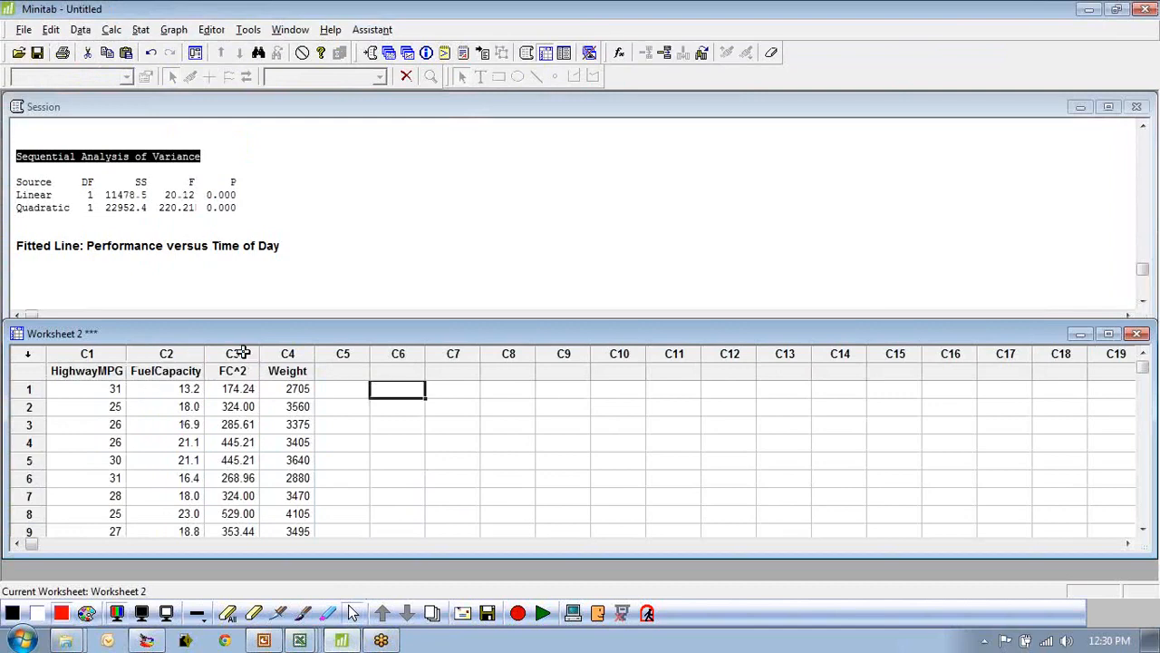
Run a regression of HighwayMPG as response on FuelCapacity, FC^2 and Weight as predictors.
{"action": "left_click", "coordinate": [141, 30]}
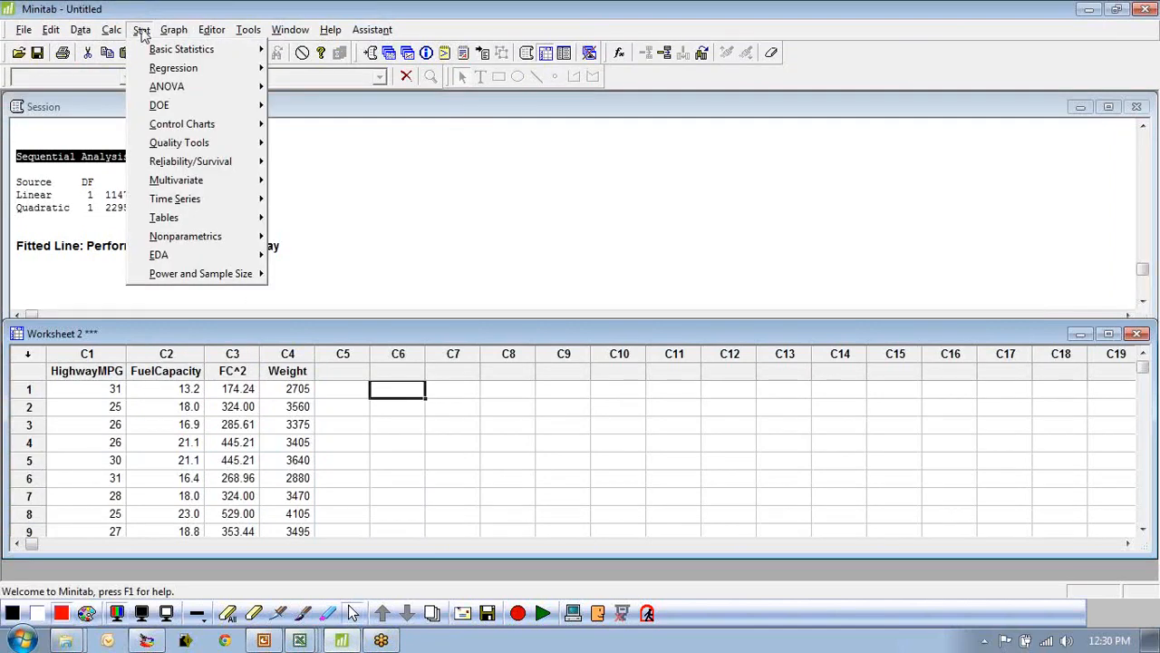
{"action": "left_click", "coordinate": [483, 428]}
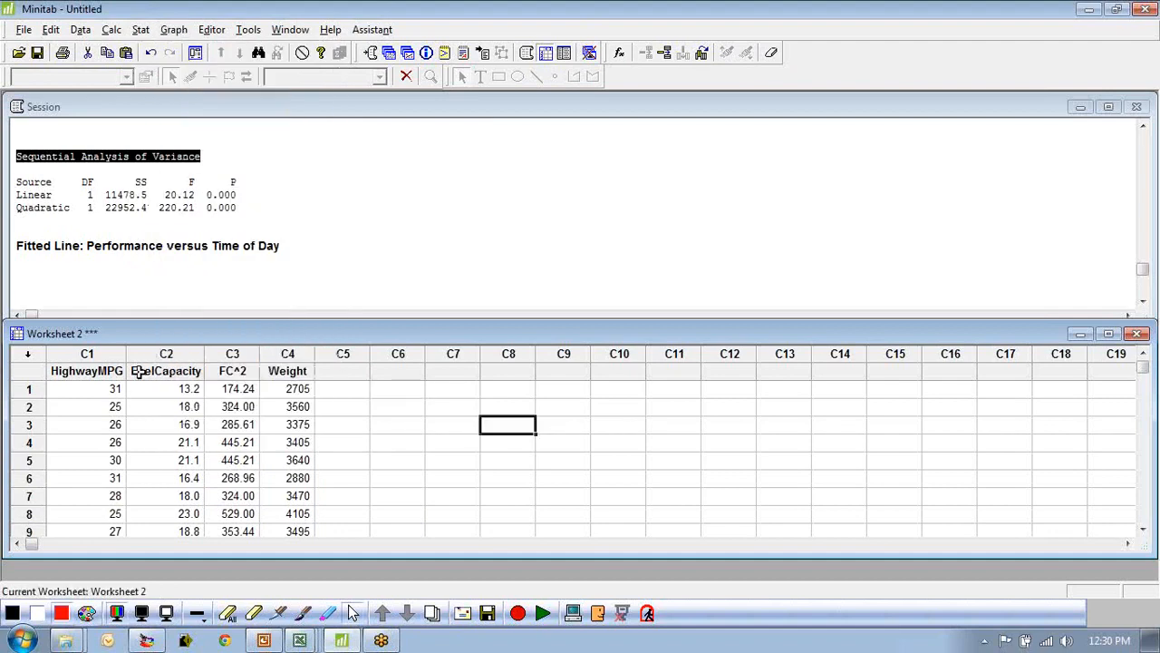
{"action": "left_click", "coordinate": [141, 30]}
{"action": "mouse_move", "coordinate": [208, 68]}
{"action": "left_click", "coordinate": [292, 69]}
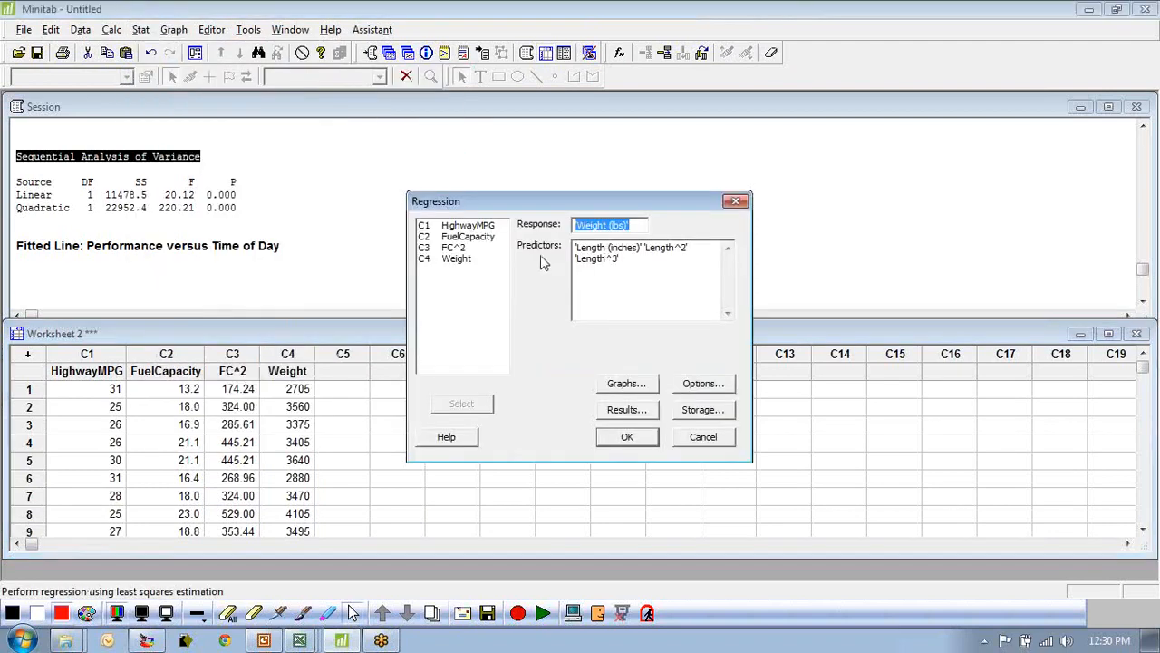
{"action": "key", "text": "F3"}
{"action": "double_click", "coordinate": [469, 226]}
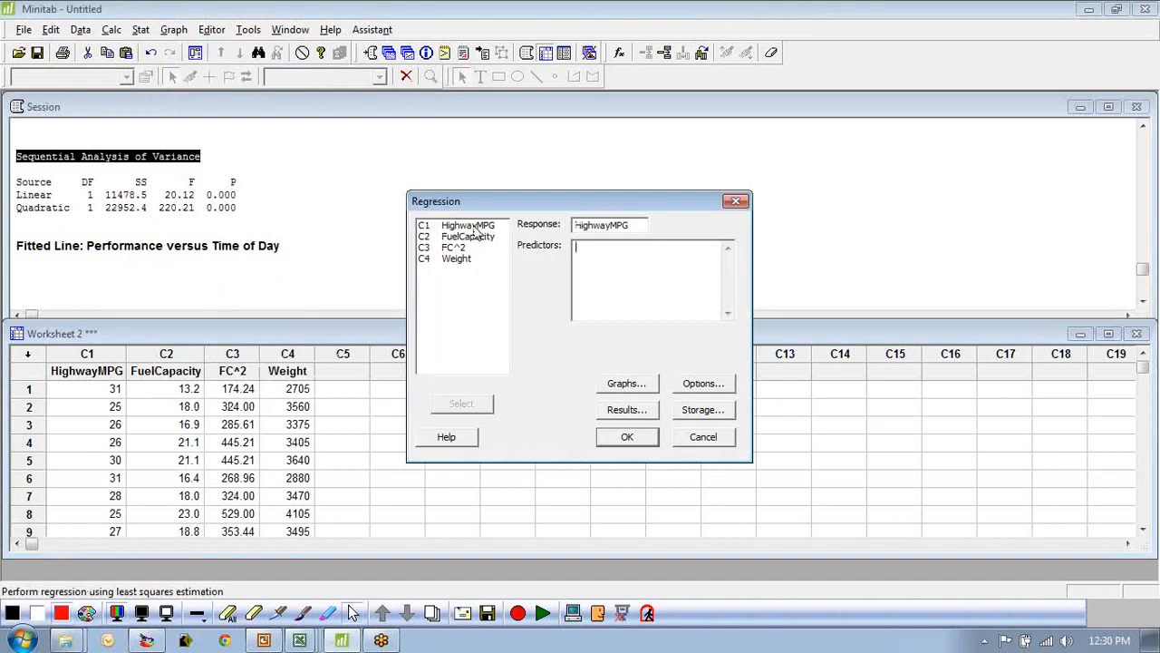
{"action": "double_click", "coordinate": [467, 236]}
{"action": "double_click", "coordinate": [453, 248]}
{"action": "double_click", "coordinate": [456, 258]}
{"action": "left_click", "coordinate": [619, 441]}
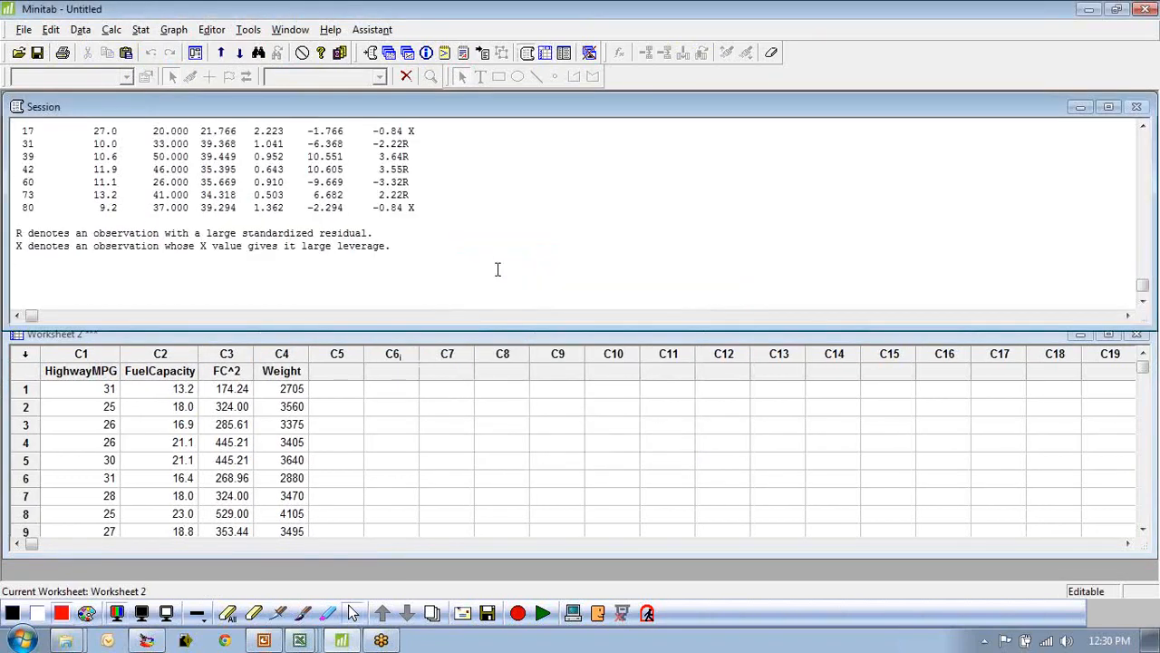
Examine the regression equation, coefficients and variance analysis in the full-size session output.
{"action": "left_click", "coordinate": [1108, 107]}
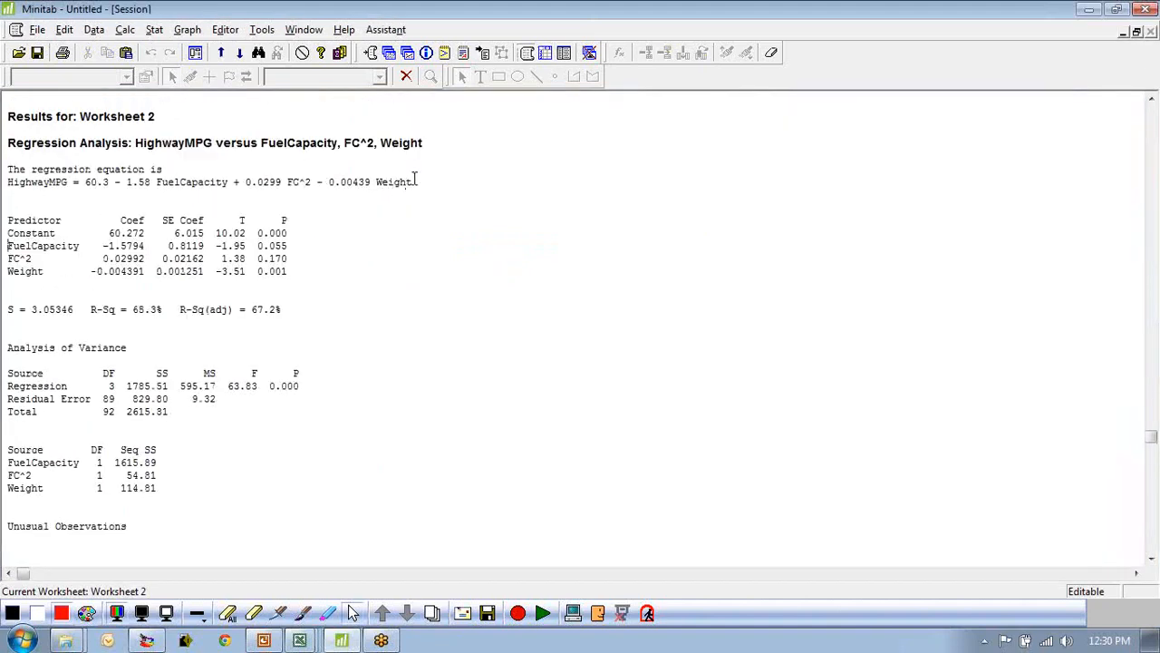
{"action": "left_click_drag", "start_coordinate": [420, 180], "coordinate": [7, 169]}
{"action": "left_click", "coordinate": [361, 259]}
{"action": "scroll", "coordinate": [307, 293], "scroll_direction": "down", "scroll_amount": 6}
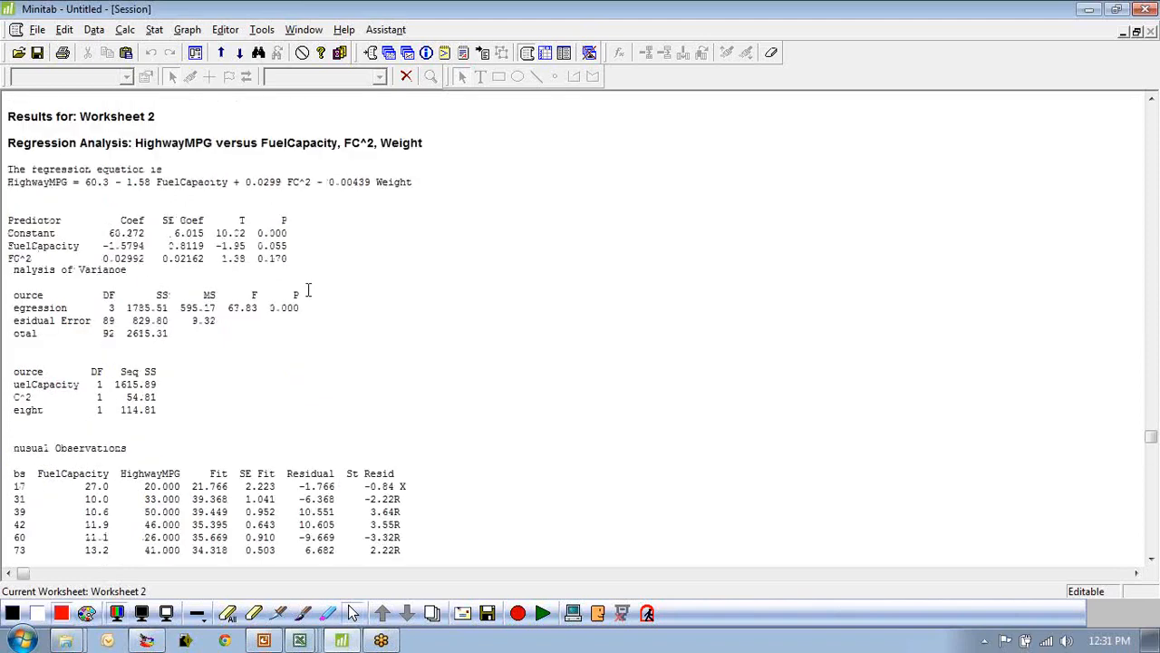
{"action": "scroll", "coordinate": [310, 289], "scroll_direction": "up", "scroll_amount": 4}
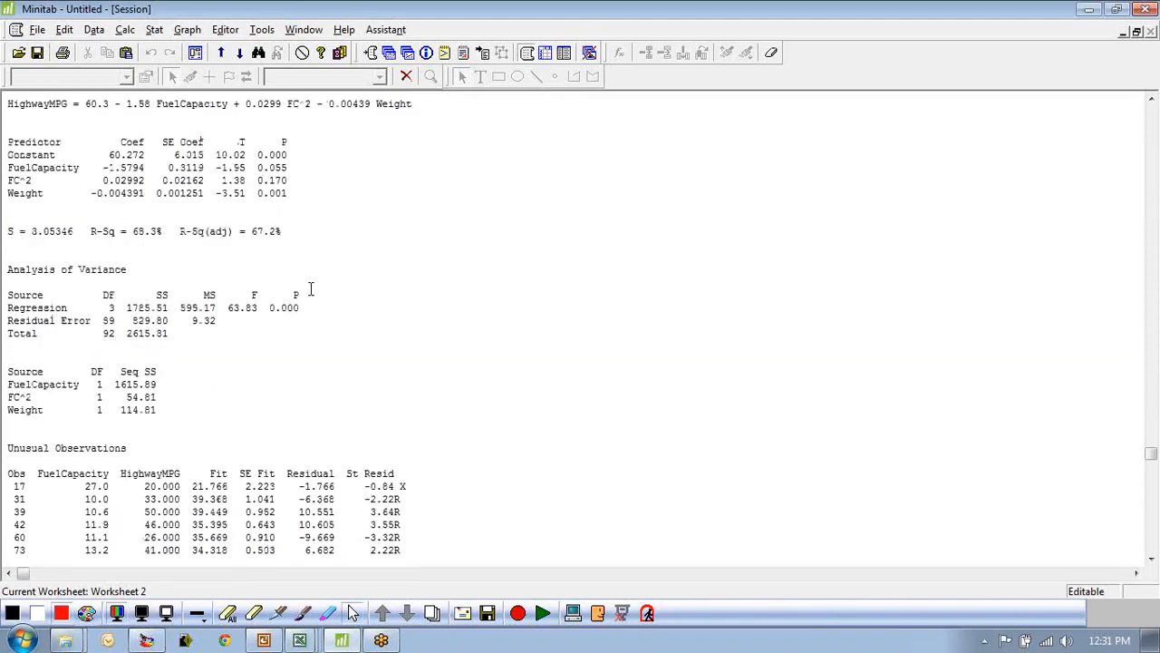
{"action": "left_click", "coordinate": [1138, 33]}
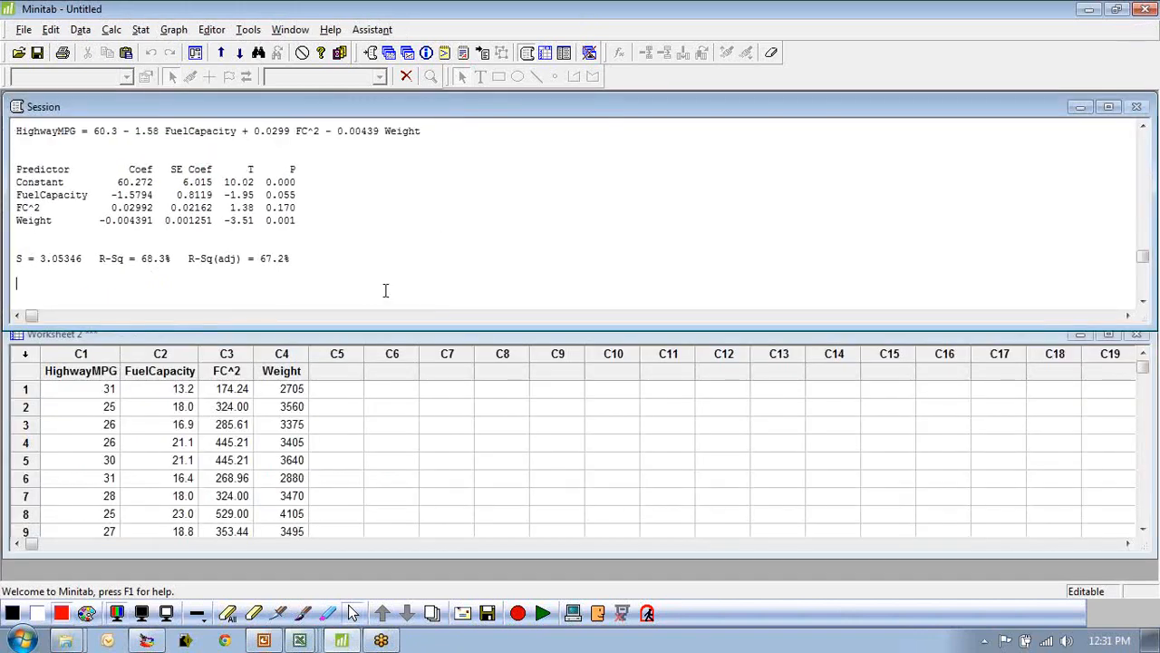
Run a General Regression of HighwayMPG with model terms FuelCapacity, FuelCapacity*FuelCapacity and Weight.
{"action": "left_click", "coordinate": [423, 380]}
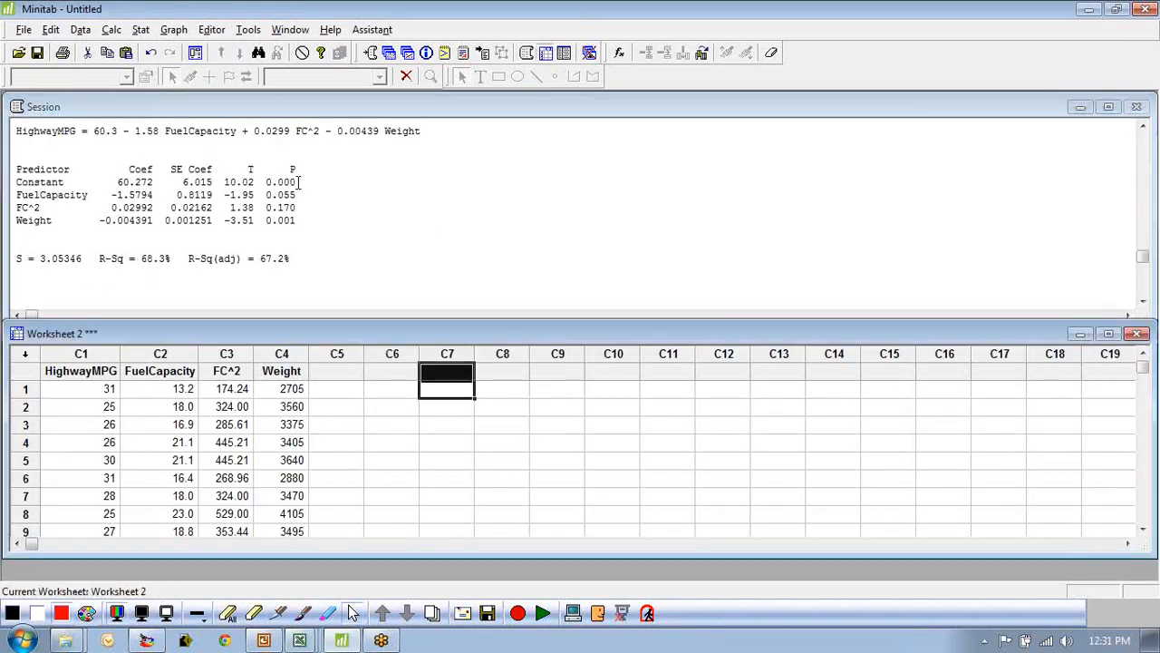
{"action": "left_click", "coordinate": [140, 30]}
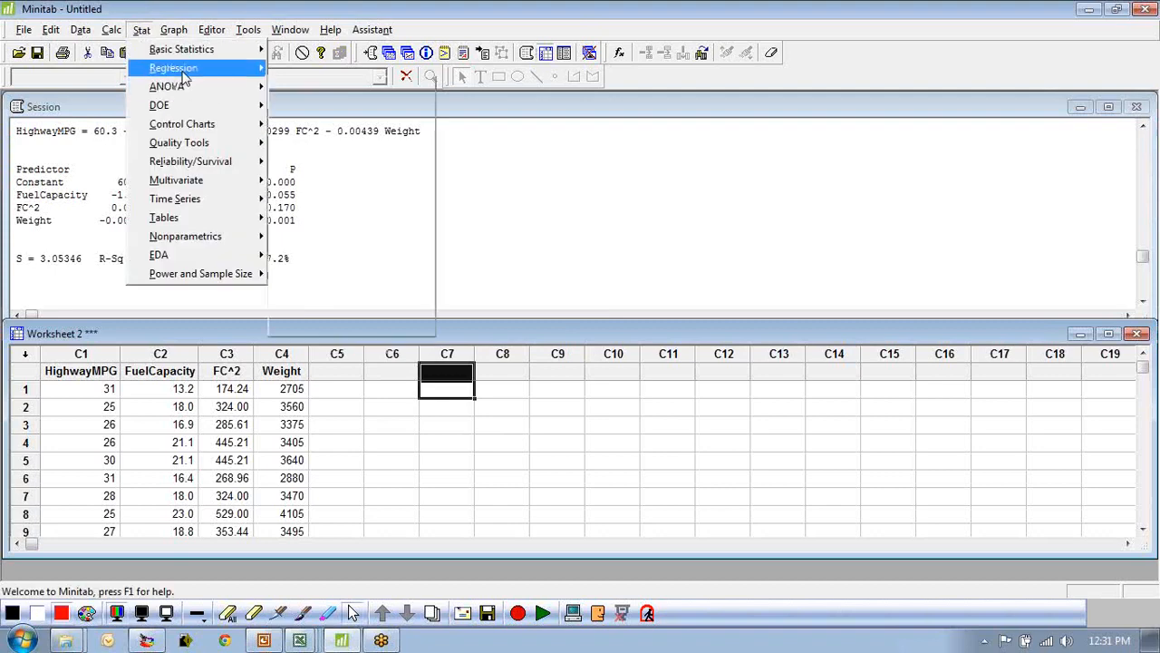
{"action": "mouse_move", "coordinate": [186, 69]}
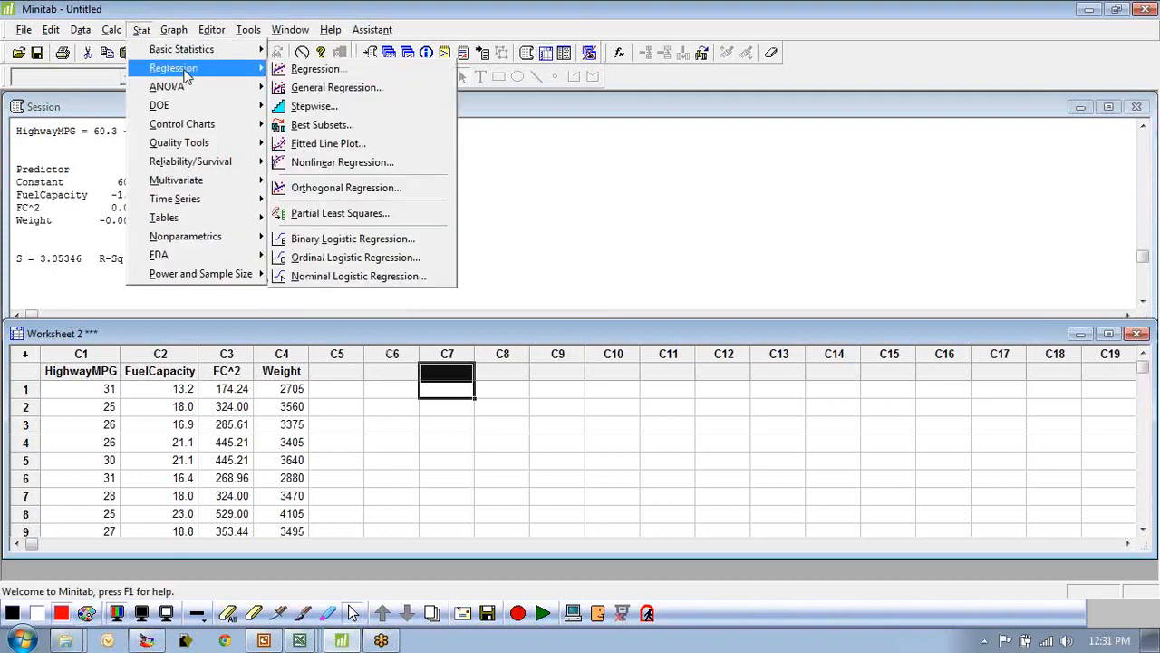
{"action": "left_click", "coordinate": [335, 88]}
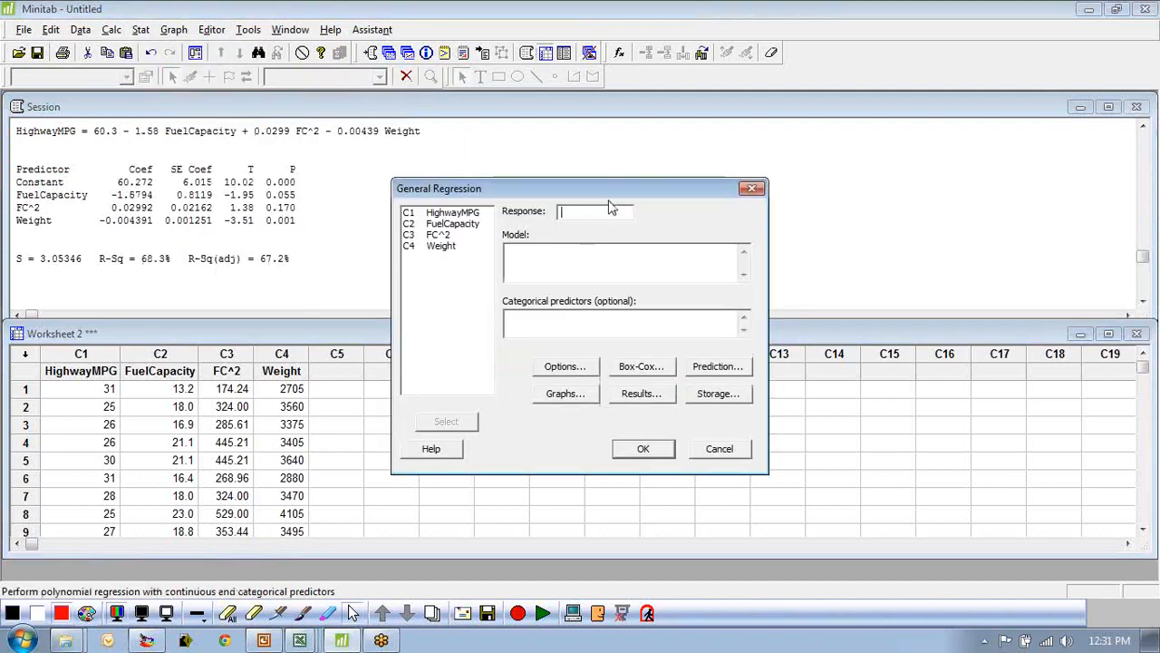
{"action": "double_click", "coordinate": [437, 217]}
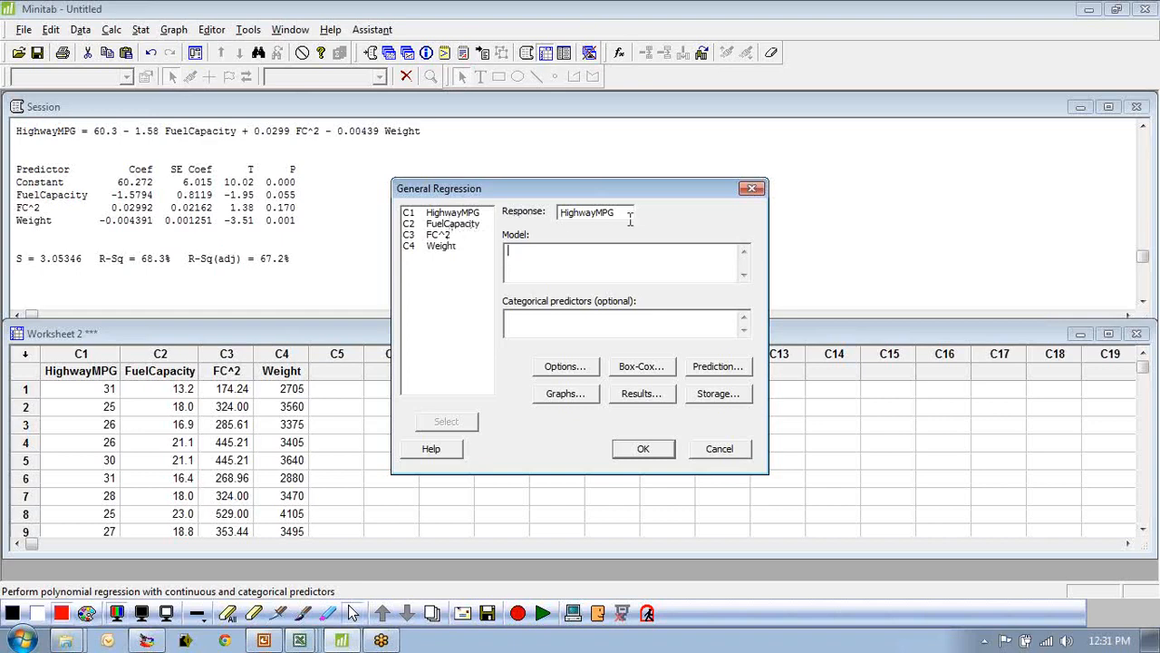
{"action": "double_click", "coordinate": [446, 225]}
{"action": "double_click", "coordinate": [463, 225]}
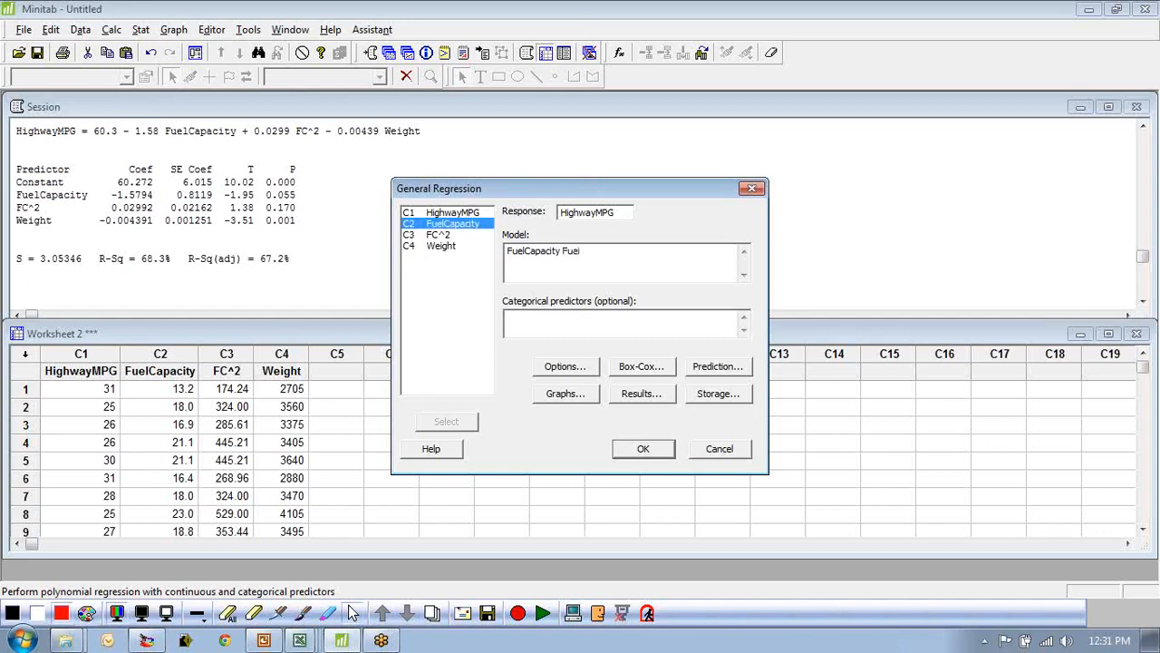
{"action": "double_click", "coordinate": [458, 224]}
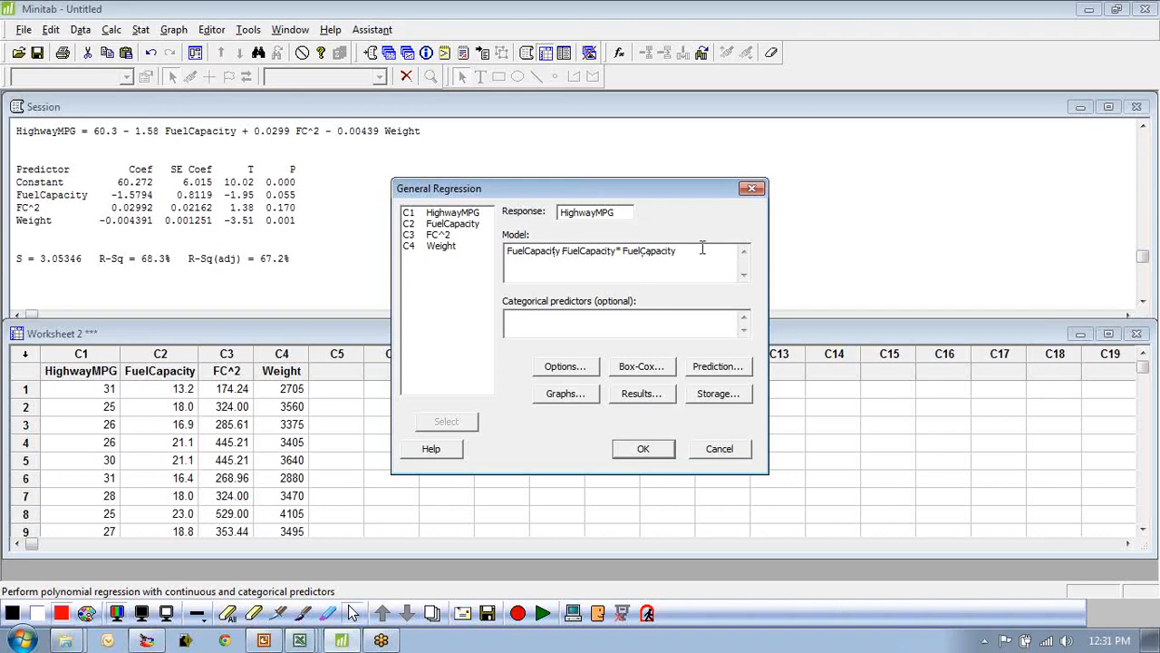
{"action": "double_click", "coordinate": [445, 247]}
{"action": "left_click", "coordinate": [643, 450]}
Examine the general regression's R-Sq summary and coefficient table in the full-size session output.
{"action": "scroll", "coordinate": [462, 295], "scroll_direction": "up", "scroll_amount": 4}
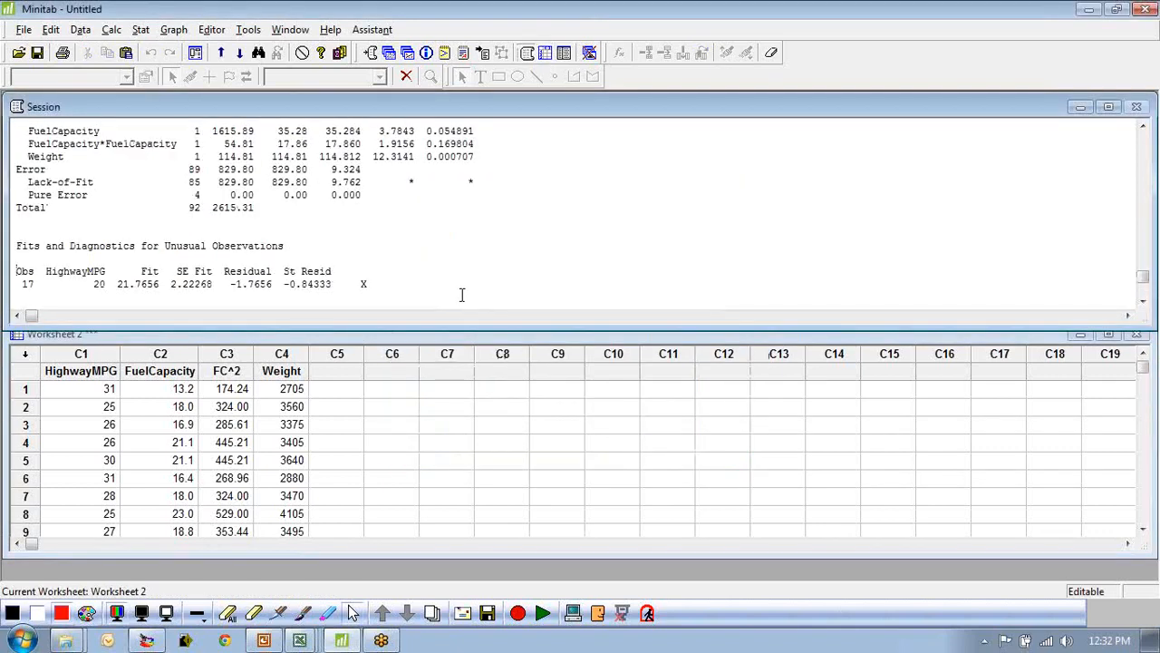
{"action": "left_click", "coordinate": [1108, 106]}
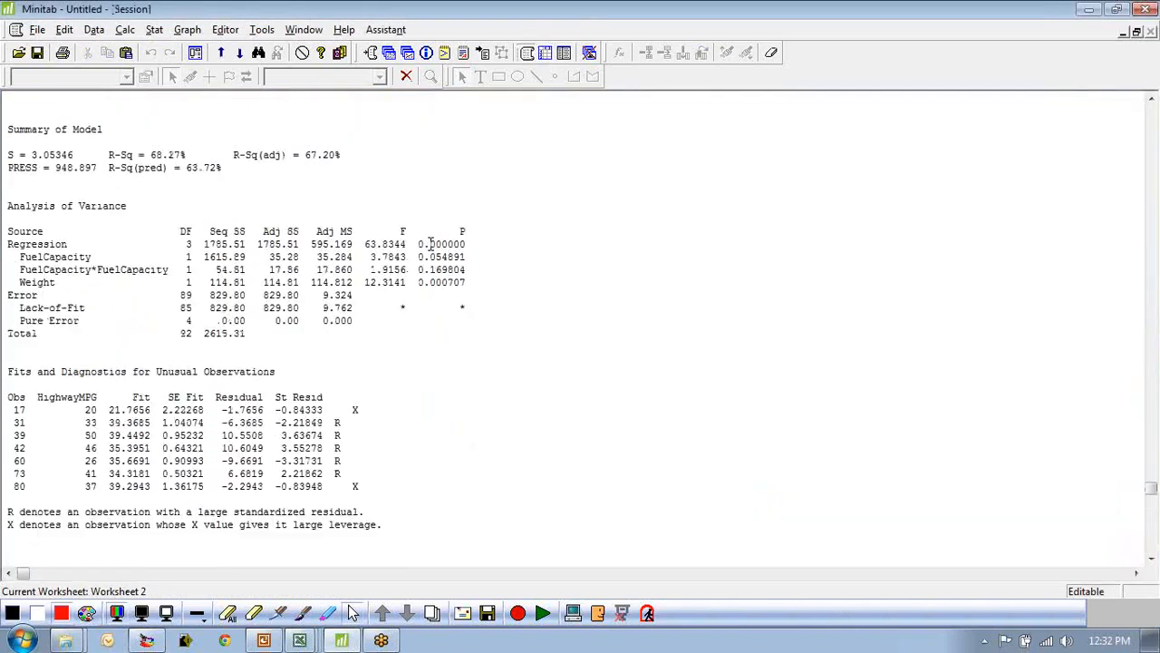
{"action": "left_click_drag", "start_coordinate": [225, 169], "coordinate": [111, 157]}
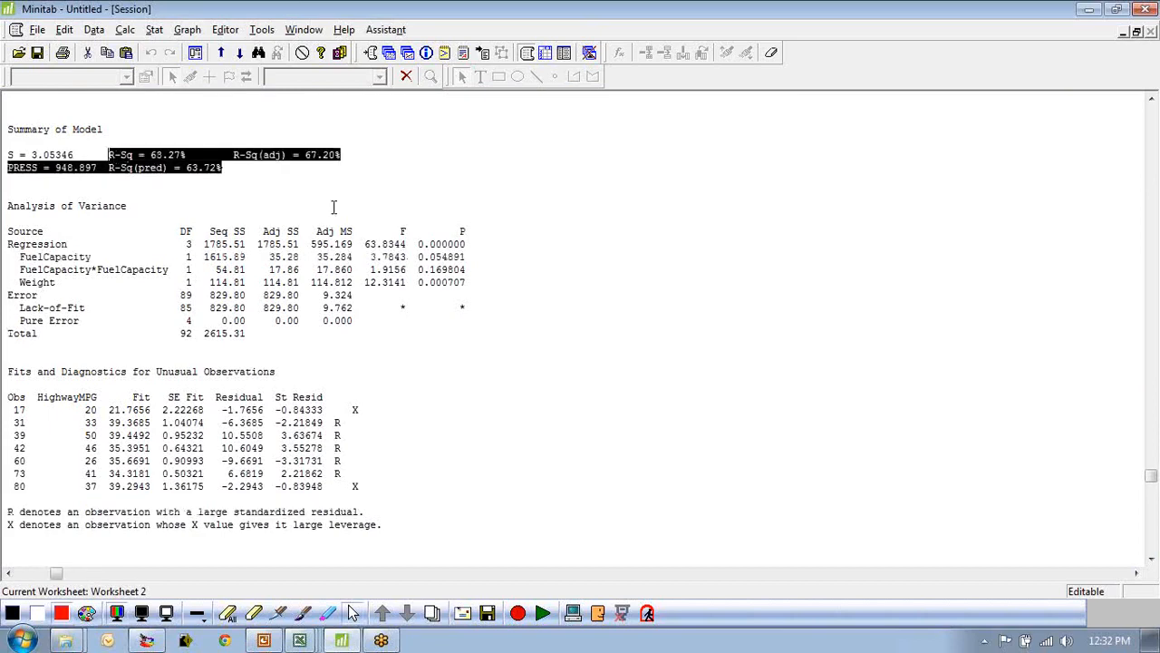
{"action": "left_click", "coordinate": [333, 194]}
{"action": "scroll", "coordinate": [490, 297], "scroll_direction": "up", "scroll_amount": 4}
{"action": "scroll", "coordinate": [488, 296], "scroll_direction": "up", "scroll_amount": 2}
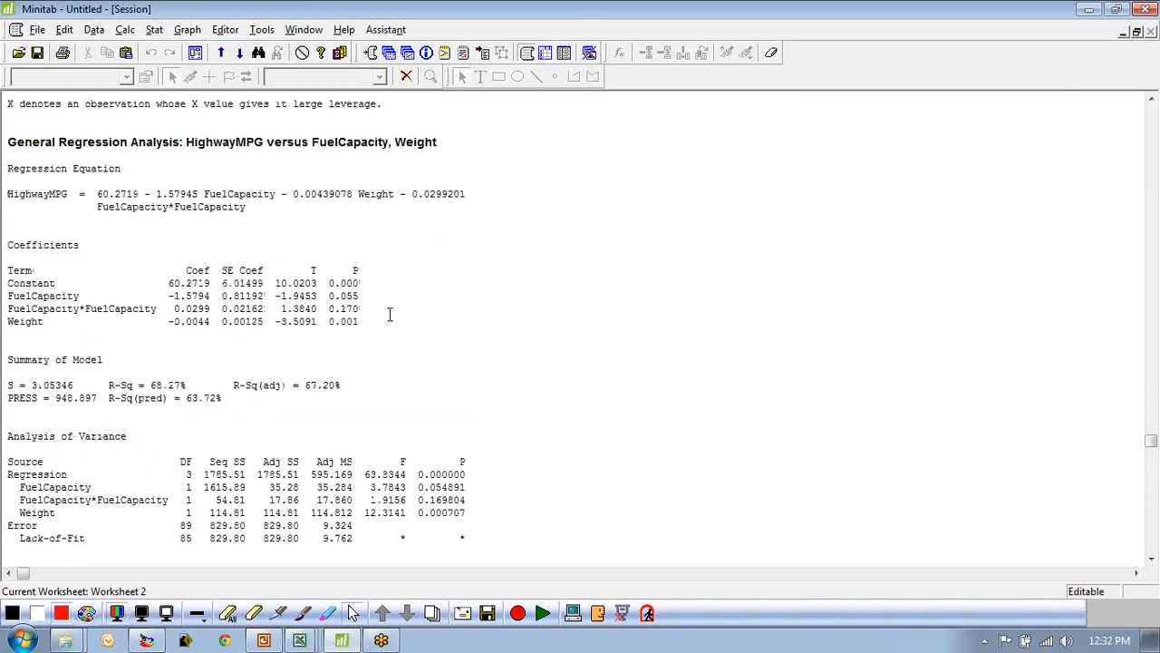
{"action": "left_click_drag", "start_coordinate": [363, 323], "coordinate": [61, 283]}
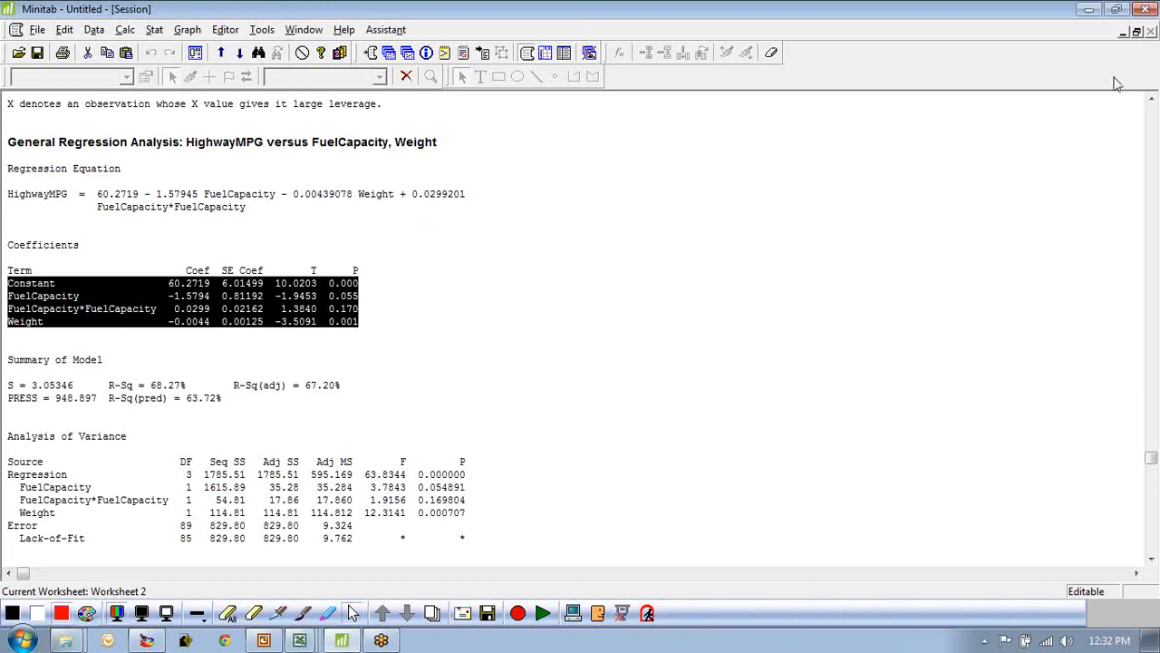
{"action": "left_click", "coordinate": [1137, 32]}
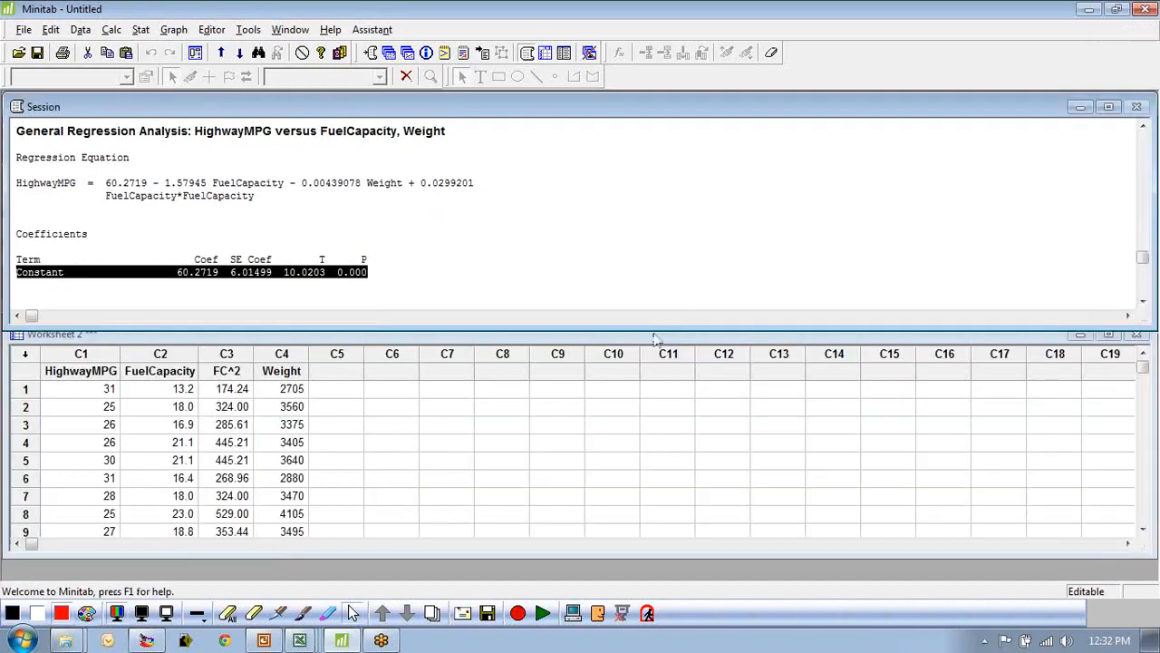
{"action": "left_click", "coordinate": [470, 424]}
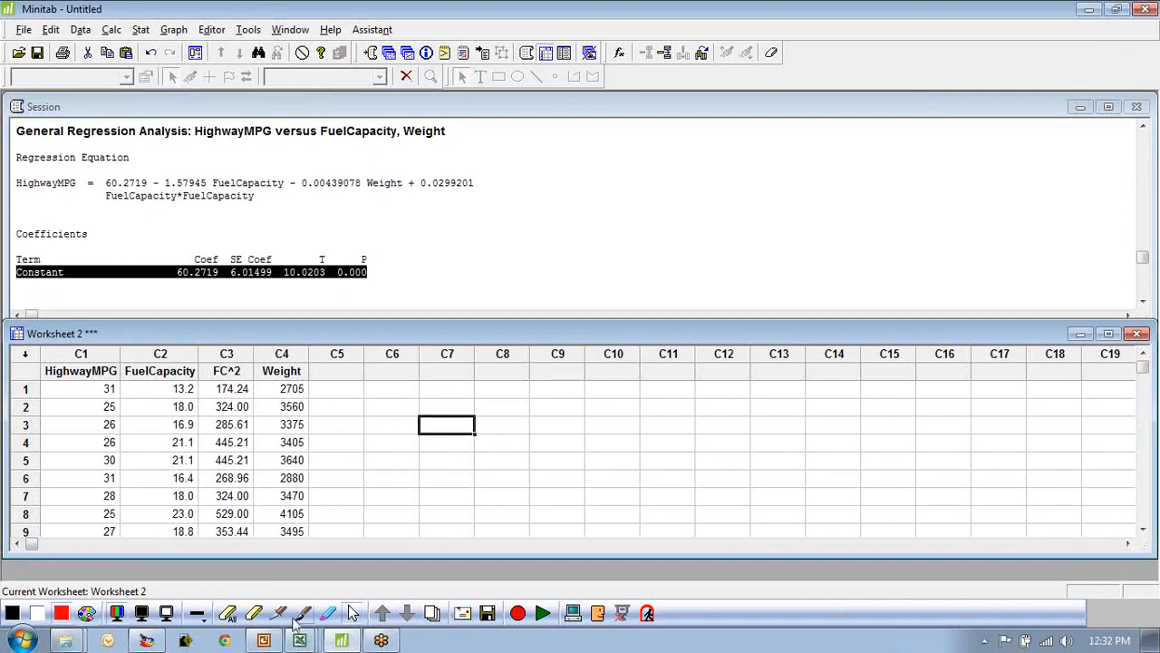
{"action": "mouse_move", "coordinate": [302, 642]}
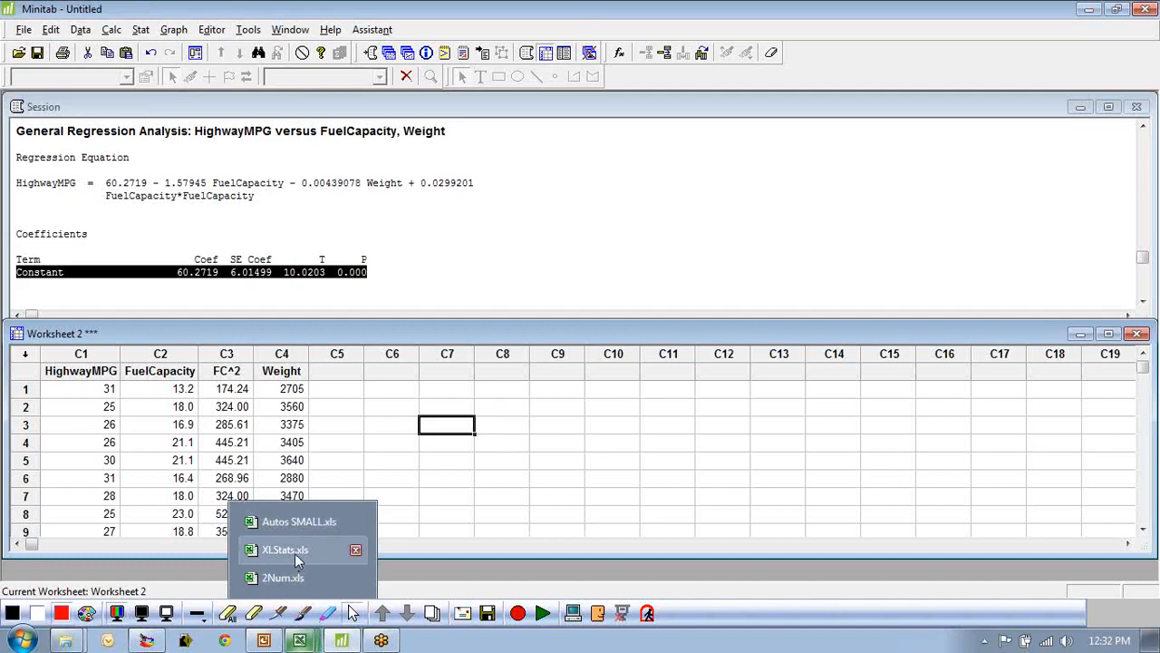
{"action": "left_click", "coordinate": [302, 616]}
{"action": "left_click_drag", "start_coordinate": [615, 462], "coordinate": [808, 190]}
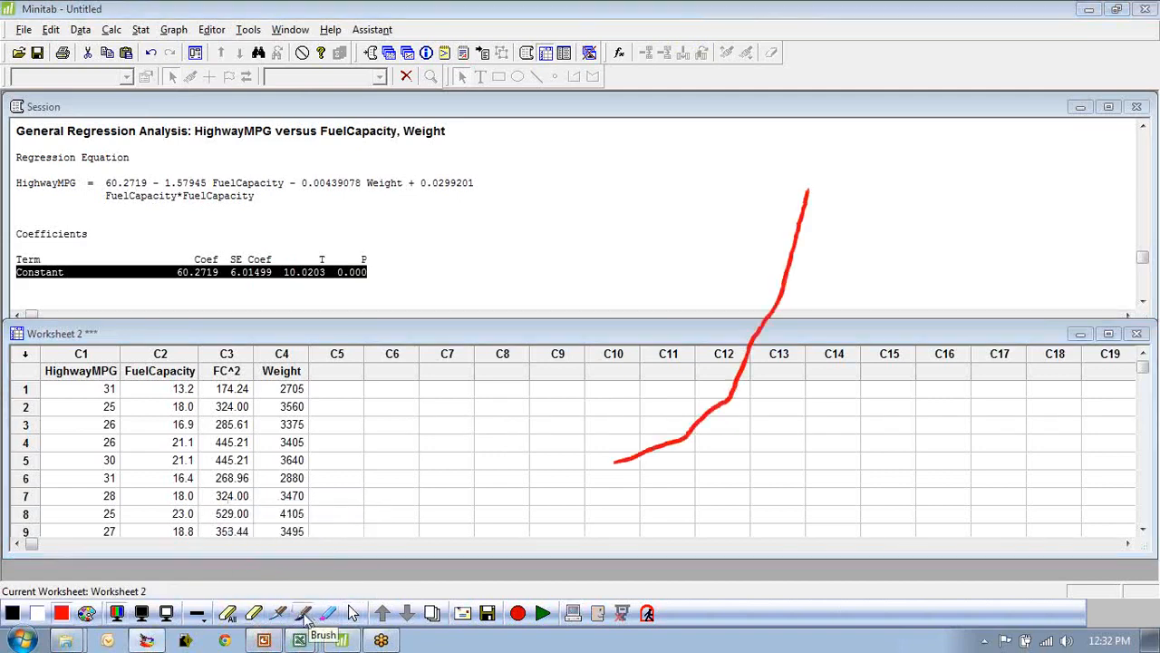
{"action": "left_click", "coordinate": [141, 614]}
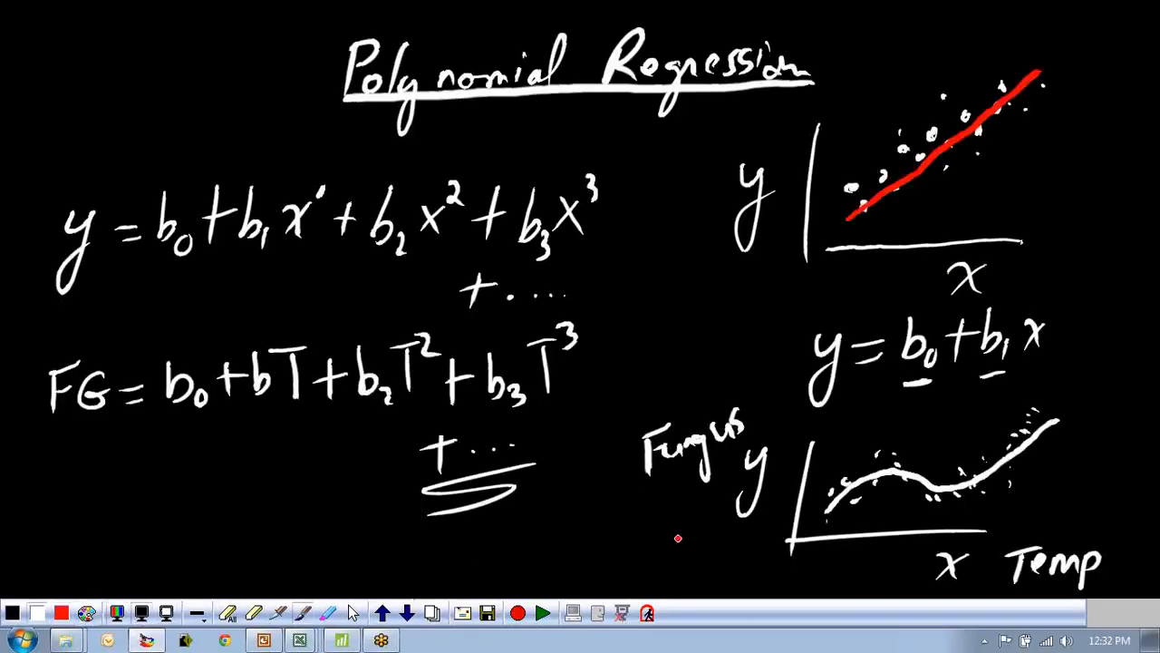